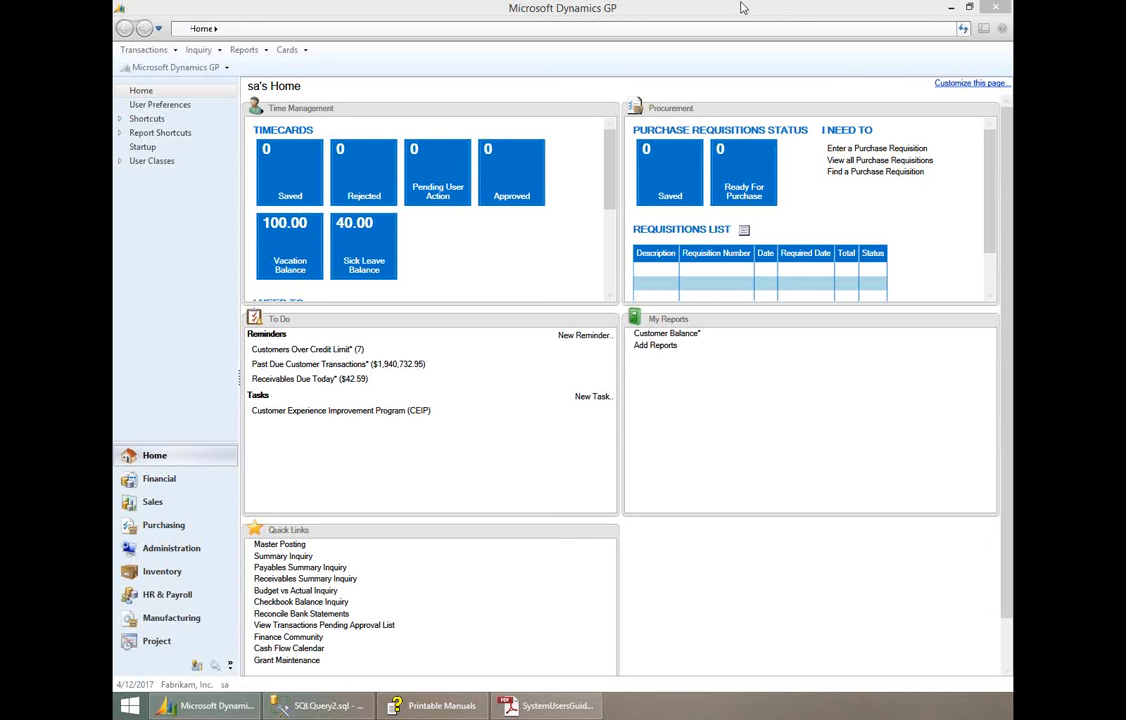
- Open SmartList and run the Average Days to Pay favorite from the Customers folder under Sales
{"action": "left_click", "coordinate": [741, 7]}
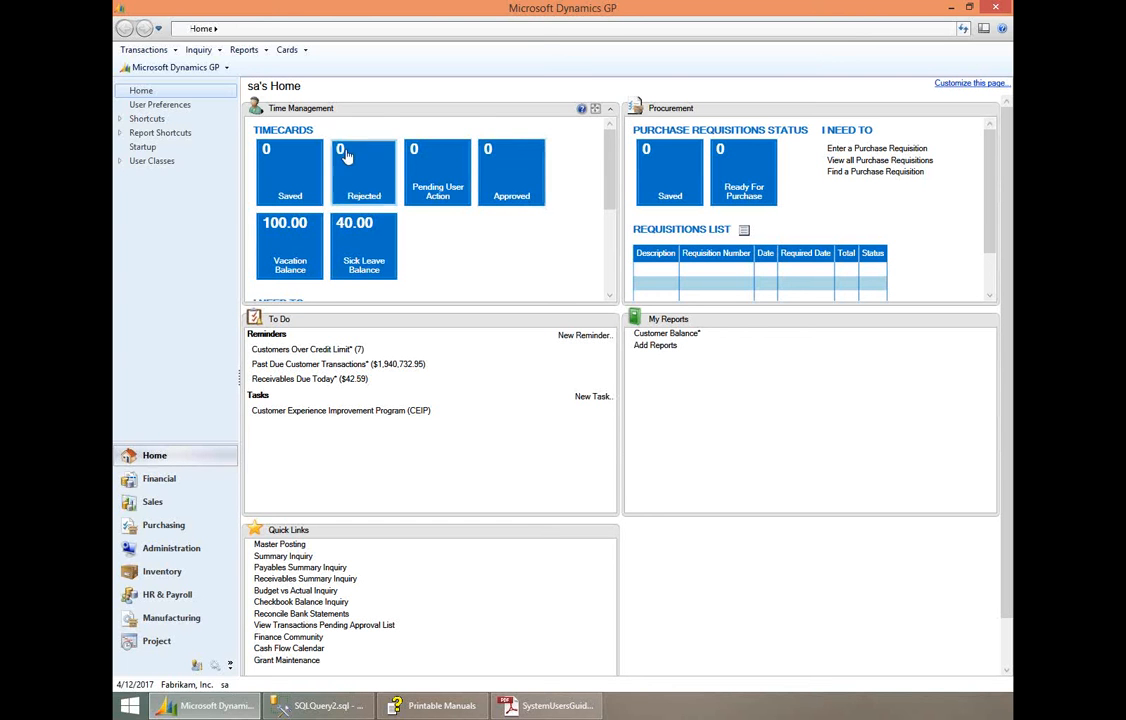
{"action": "left_click", "coordinate": [194, 70]}
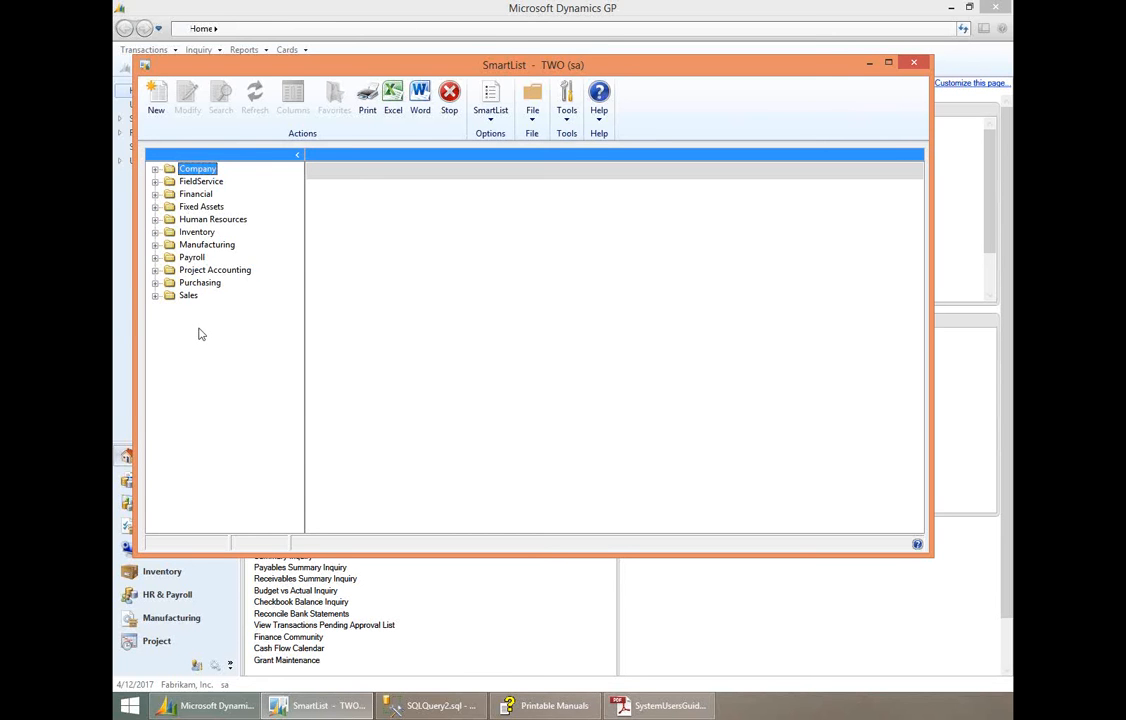
{"action": "left_click", "coordinate": [155, 296]}
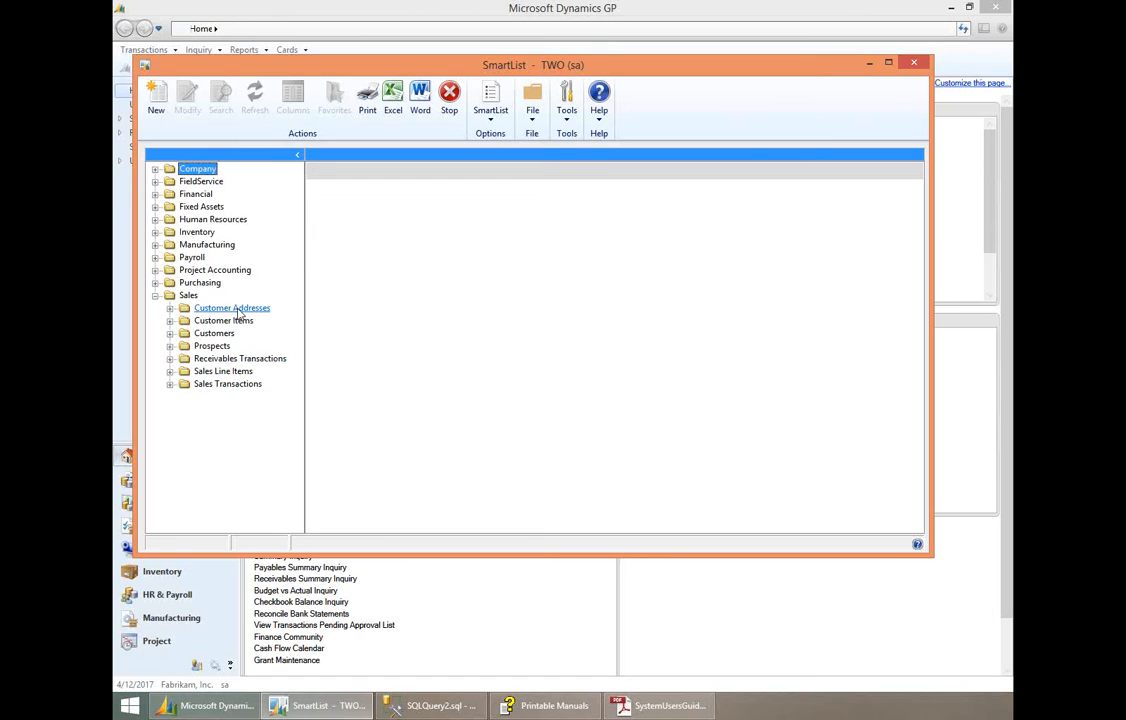
{"action": "left_click", "coordinate": [155, 194]}
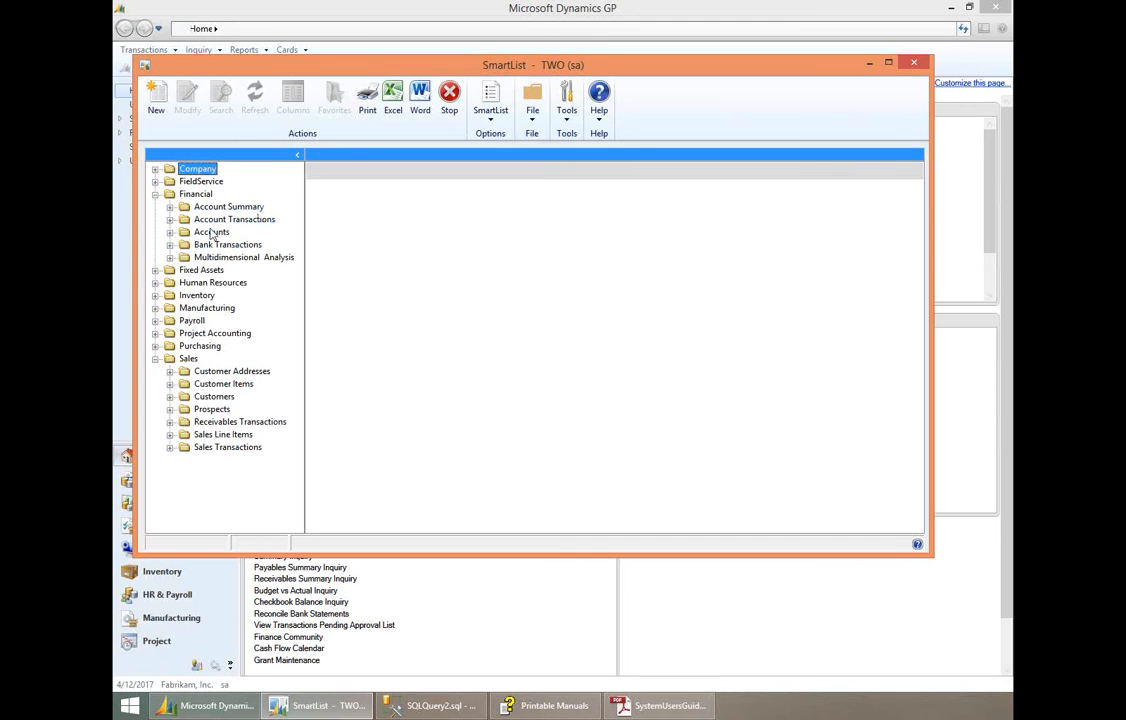
{"action": "left_click", "coordinate": [155, 194]}
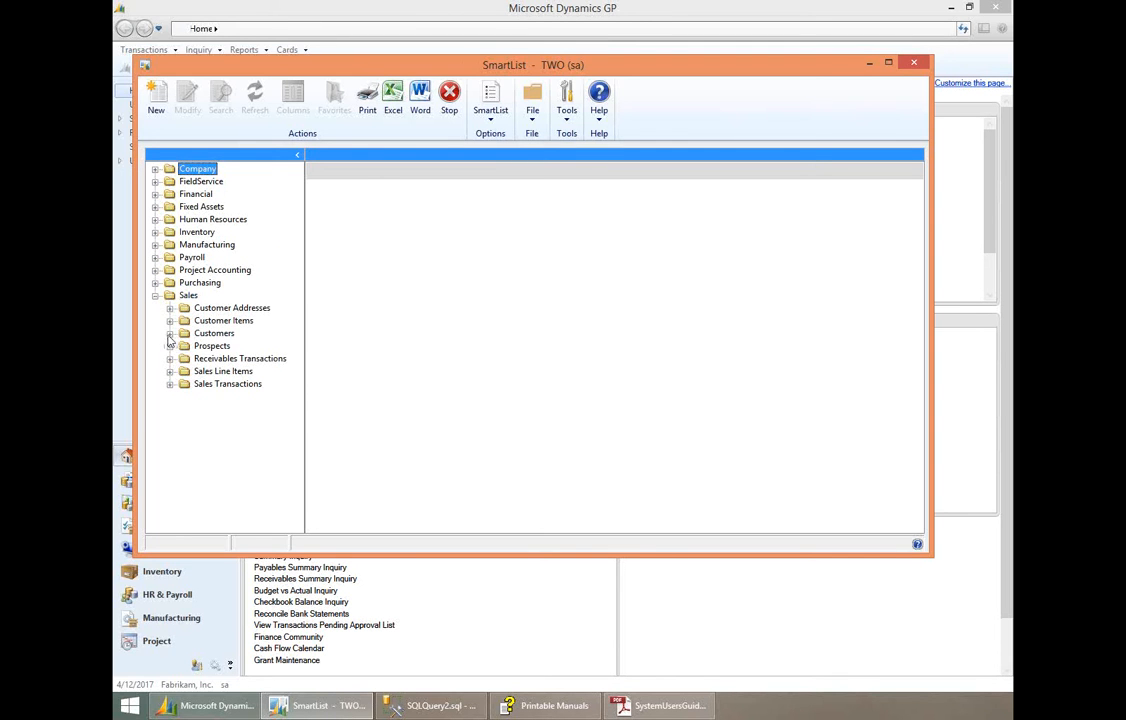
{"action": "left_click", "coordinate": [170, 334]}
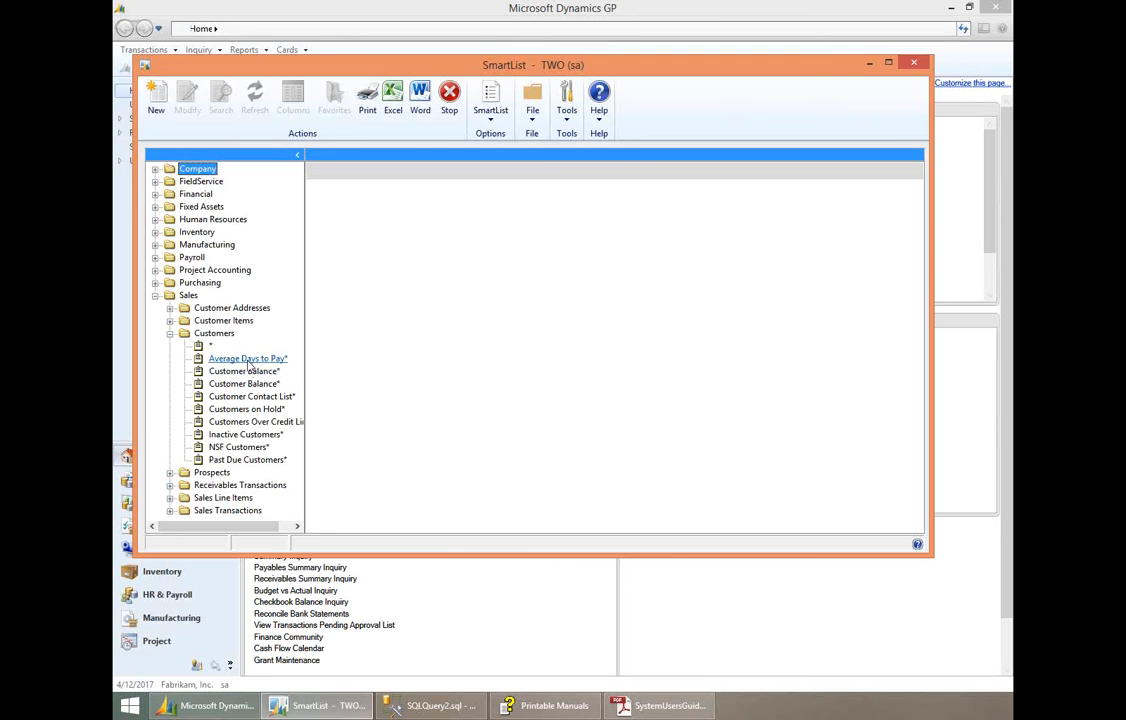
{"action": "left_click", "coordinate": [249, 360]}
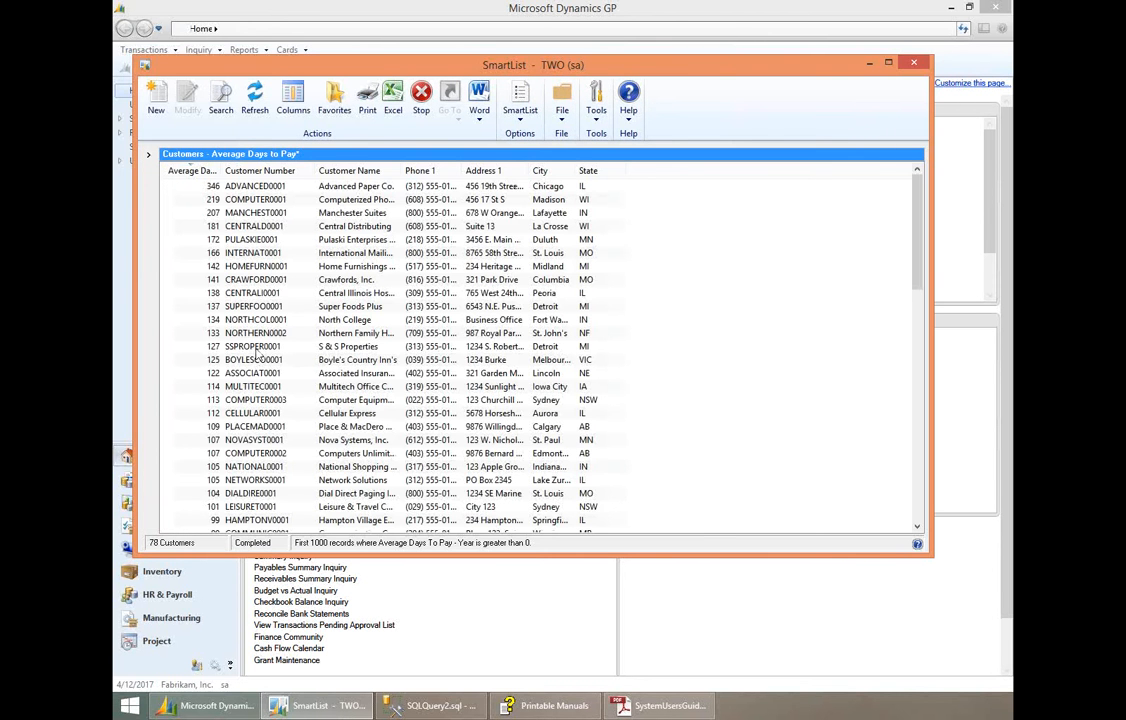
- Show the favorites pane, hide it once, and display it again beside the results
{"action": "left_click", "coordinate": [150, 158]}
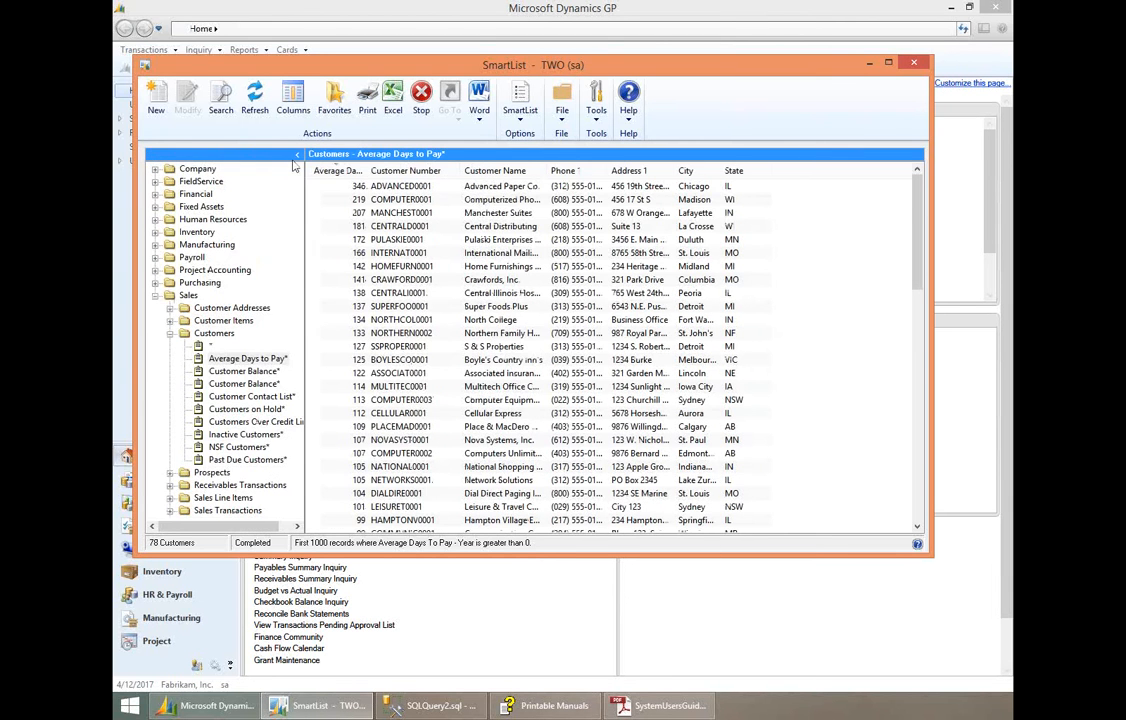
{"action": "left_click", "coordinate": [297, 157]}
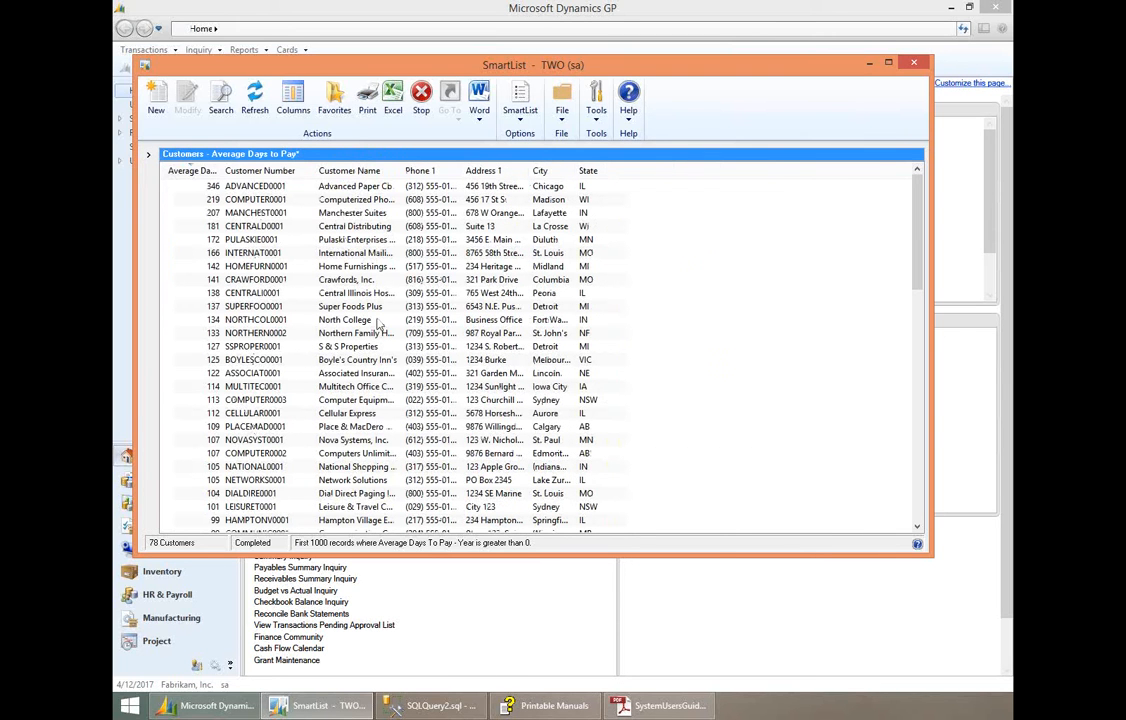
{"action": "left_click", "coordinate": [149, 158]}
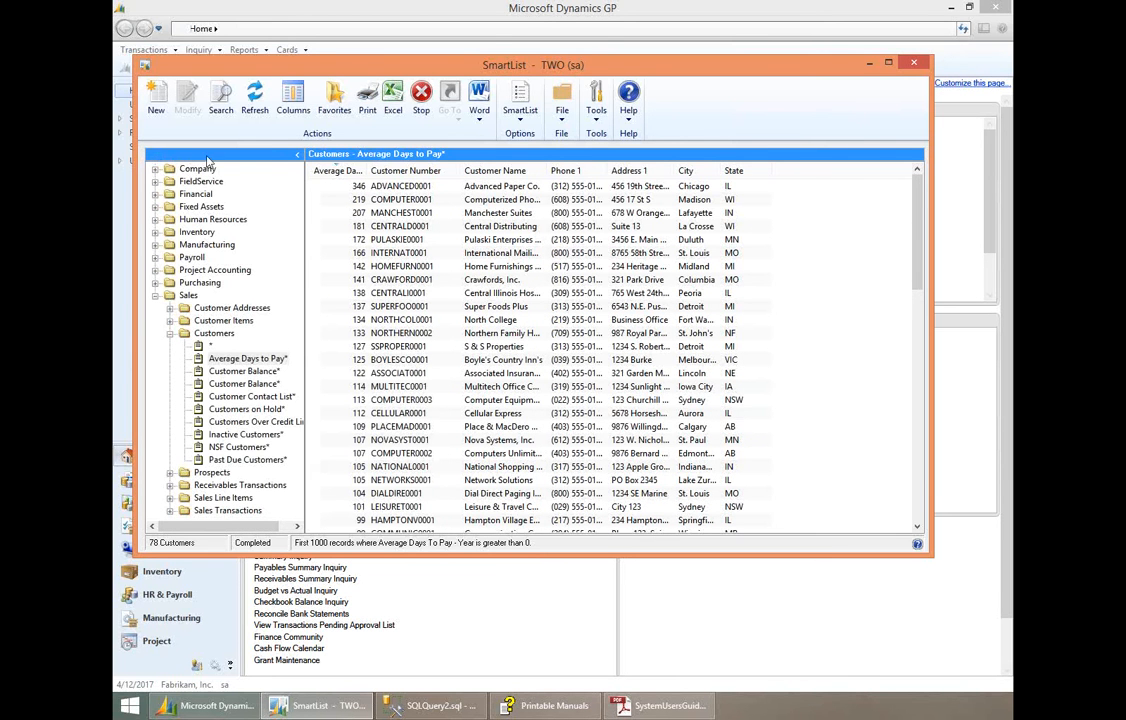
{"action": "left_click", "coordinate": [519, 122]}
{"action": "mouse_move", "coordinate": [574, 337]}
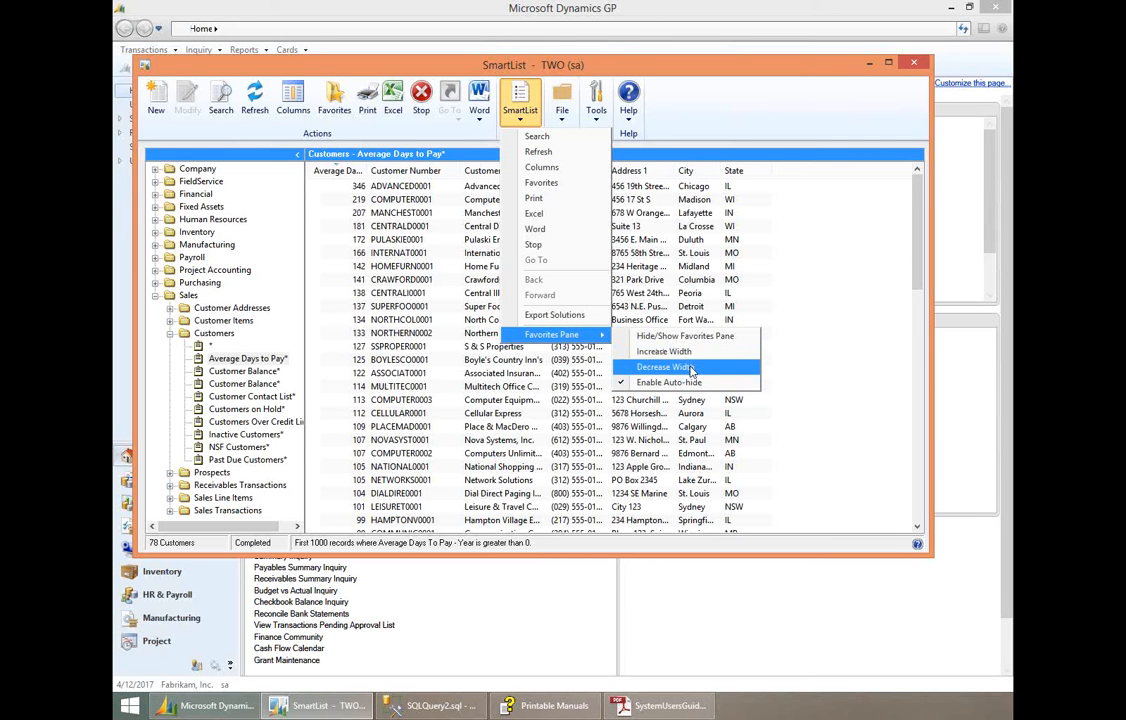
{"action": "left_click", "coordinate": [268, 343]}
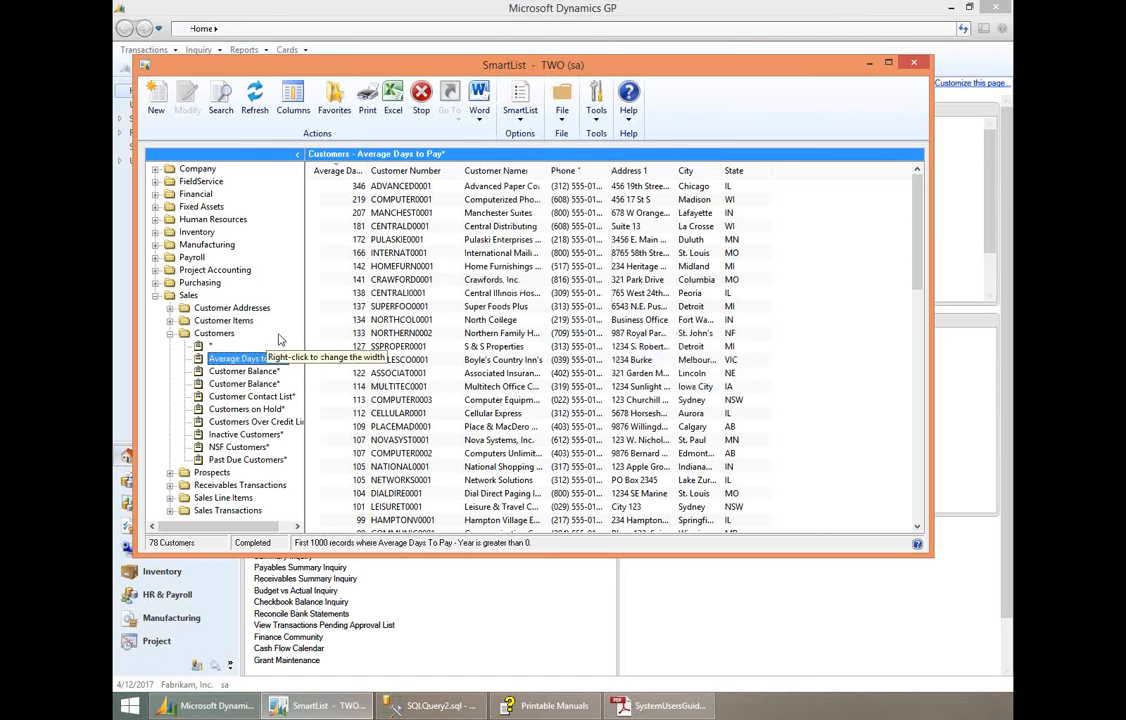
- Decrease the width of the favorites pane by one increment and increase it back
{"action": "right_click", "coordinate": [274, 334]}
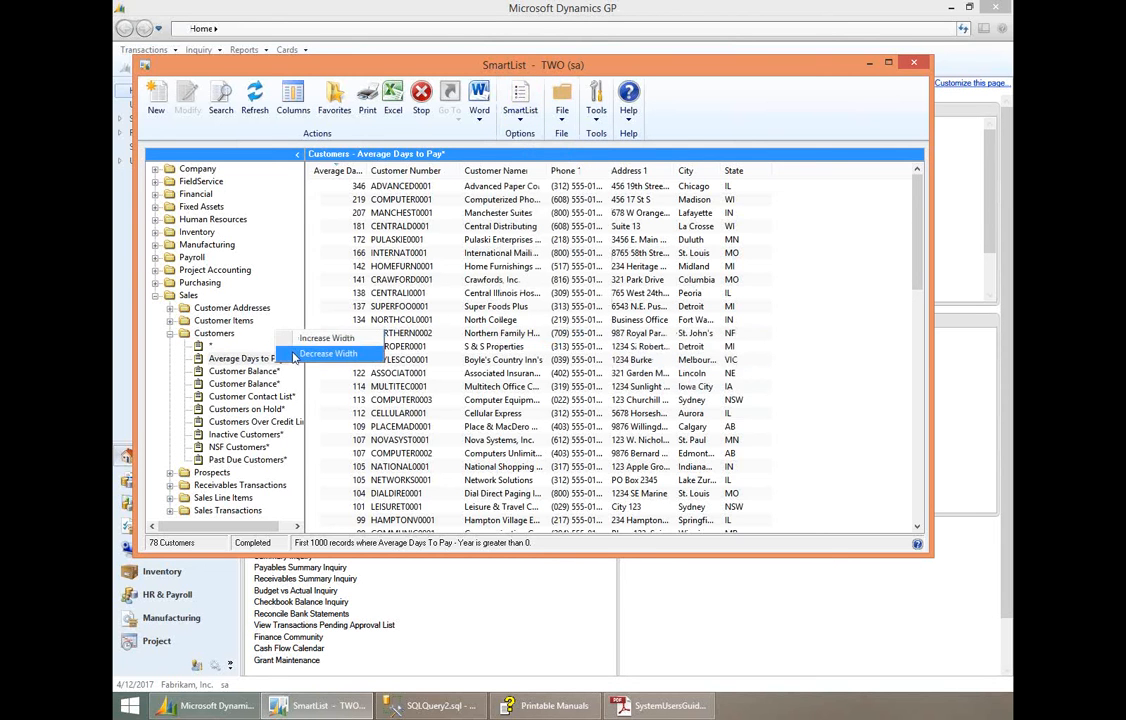
{"action": "left_click", "coordinate": [295, 357]}
{"action": "right_click", "coordinate": [270, 341]}
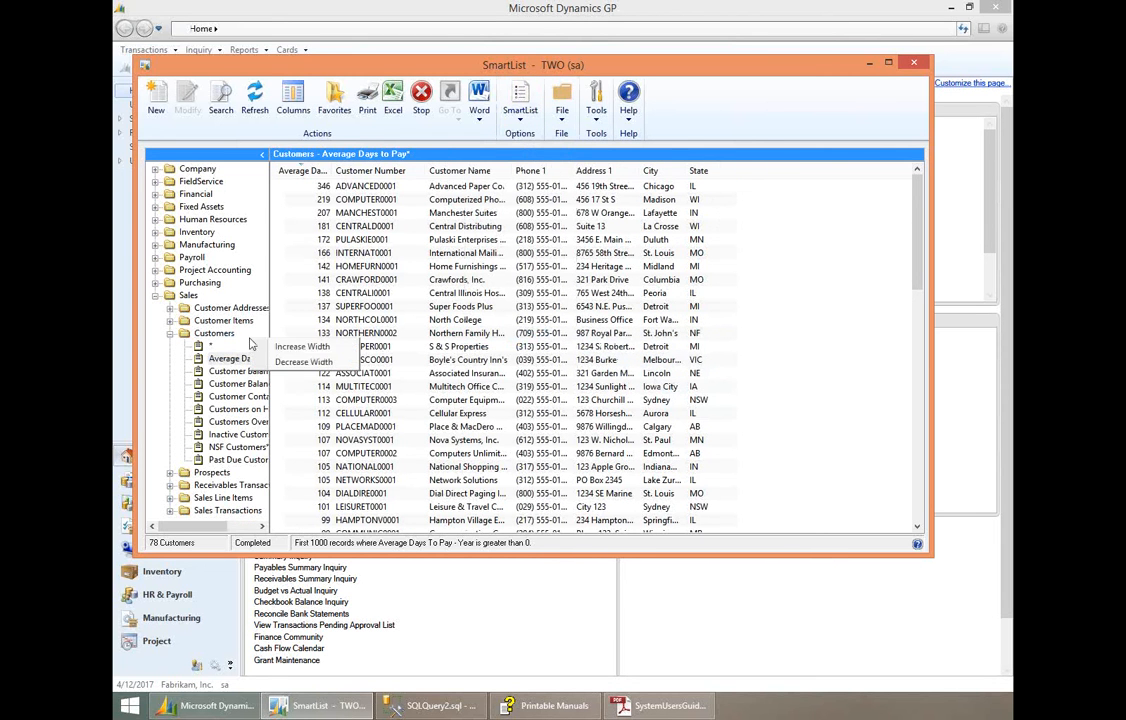
{"action": "left_click", "coordinate": [300, 347]}
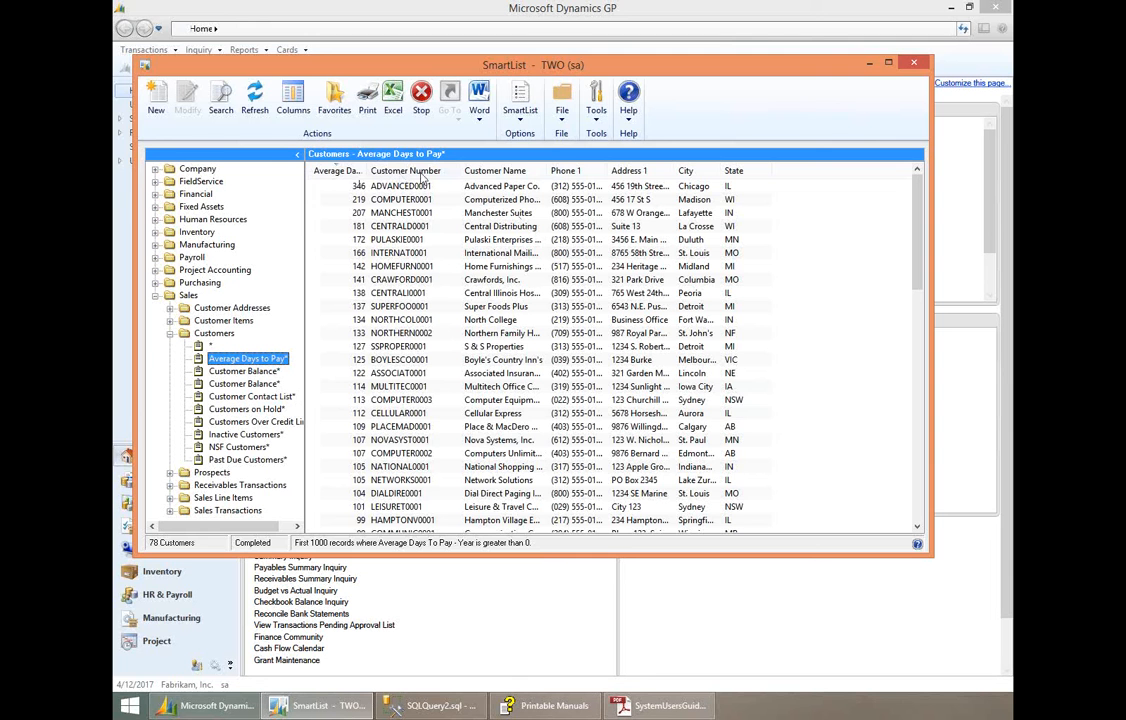
- Sort the Average Days to Pay results by City in ascending and descending order
{"action": "left_click", "coordinate": [689, 174]}
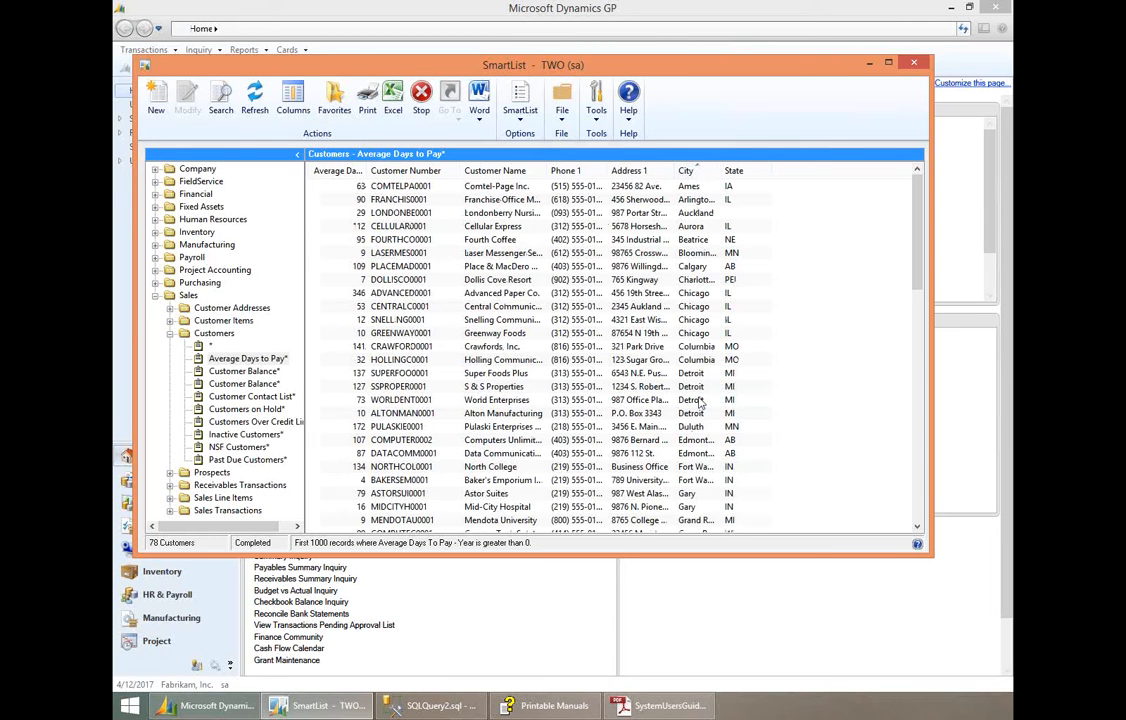
{"action": "left_click", "coordinate": [710, 174]}
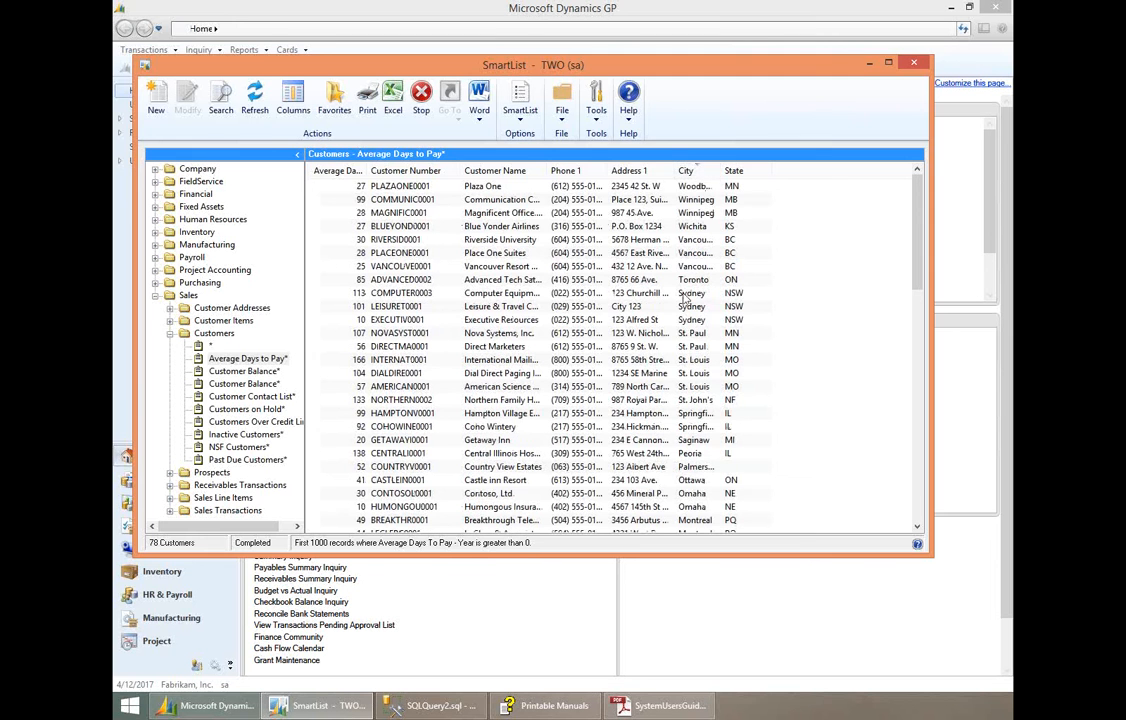
{"action": "left_click", "coordinate": [697, 174]}
- Sort the Average Days to Pay results by Customer Name in ascending order
{"action": "left_click", "coordinate": [513, 172]}
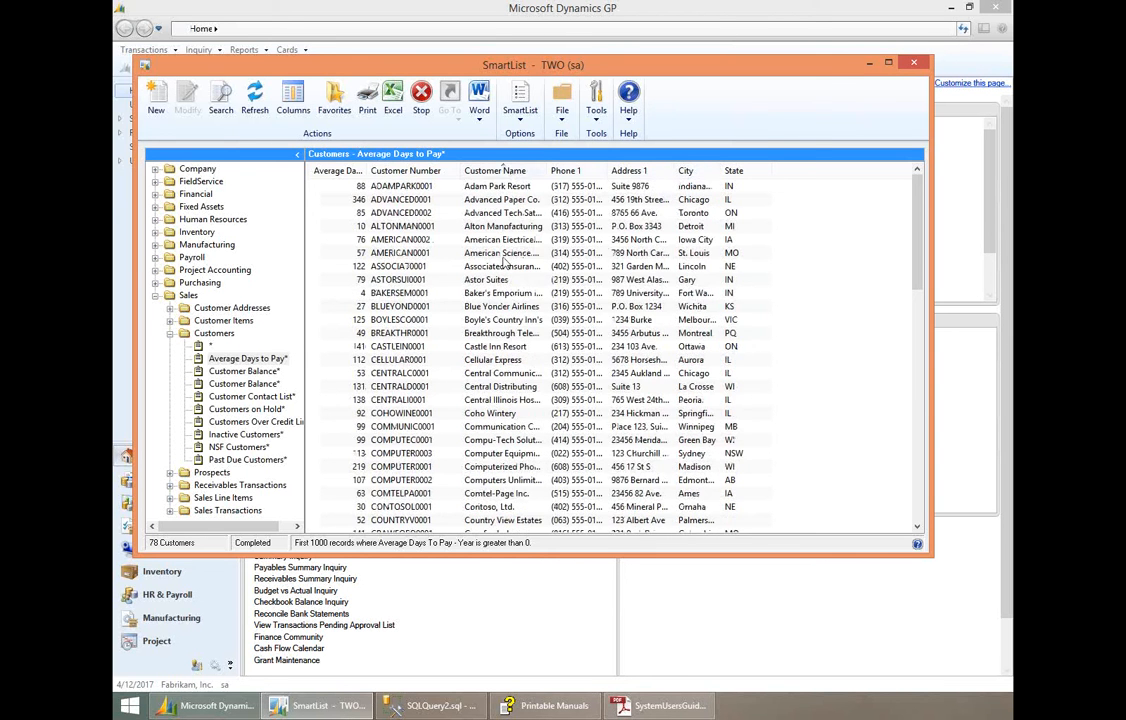
{"action": "left_click", "coordinate": [583, 172]}
{"action": "left_click", "coordinate": [505, 172]}
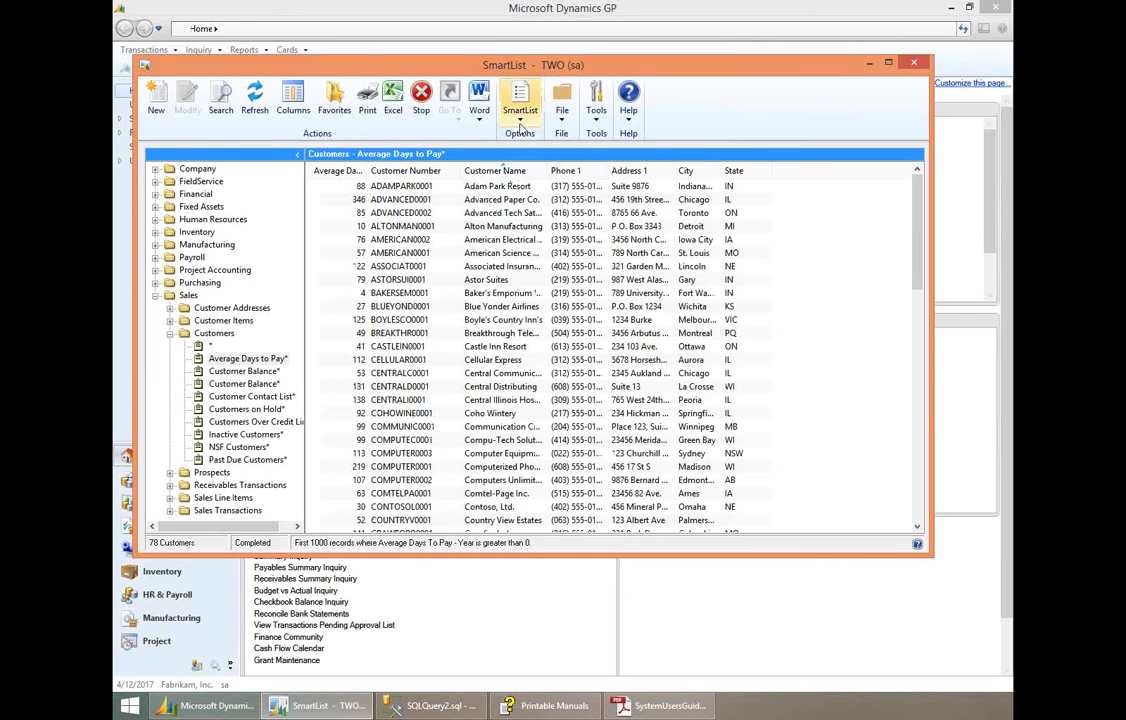
- View the Customer Maintenance record for Alton Manufacturing from the results, and close it
{"action": "left_click", "coordinate": [469, 228]}
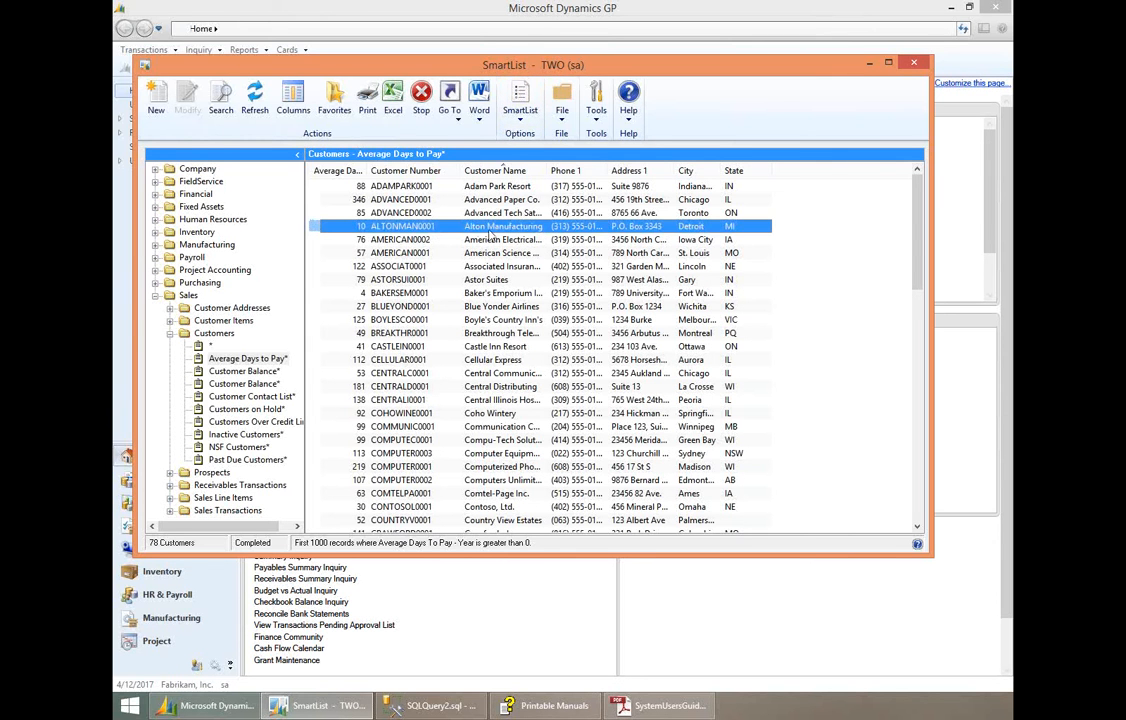
{"action": "double_click", "coordinate": [435, 227]}
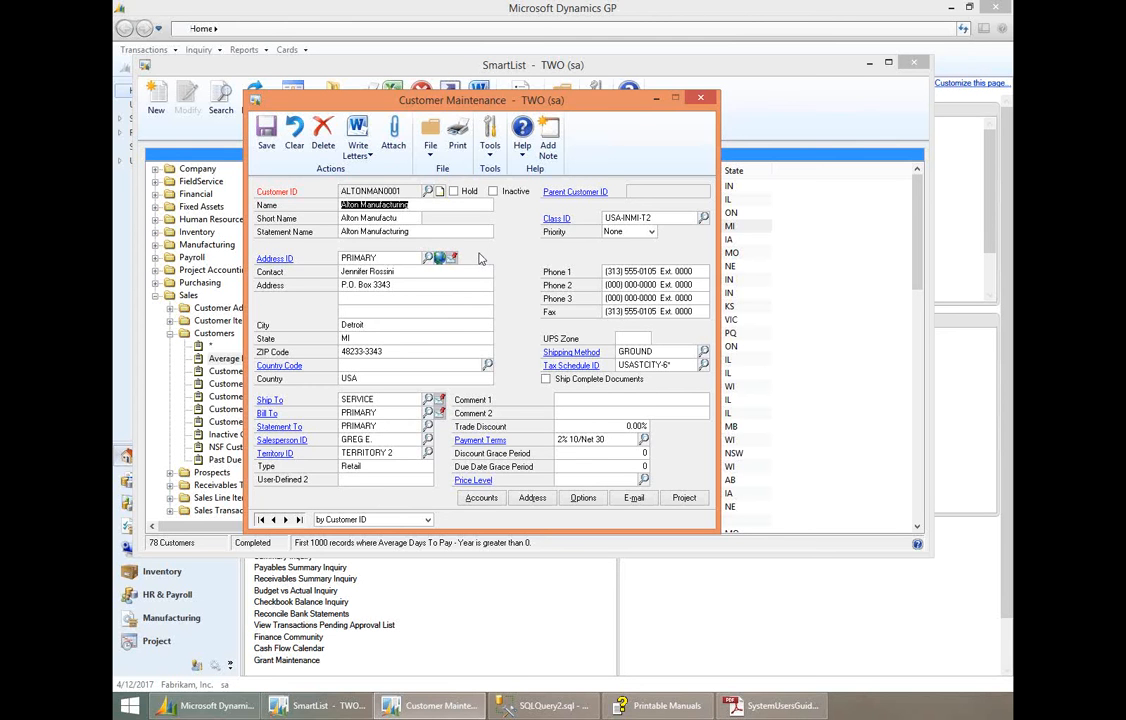
{"action": "left_click", "coordinate": [705, 98]}
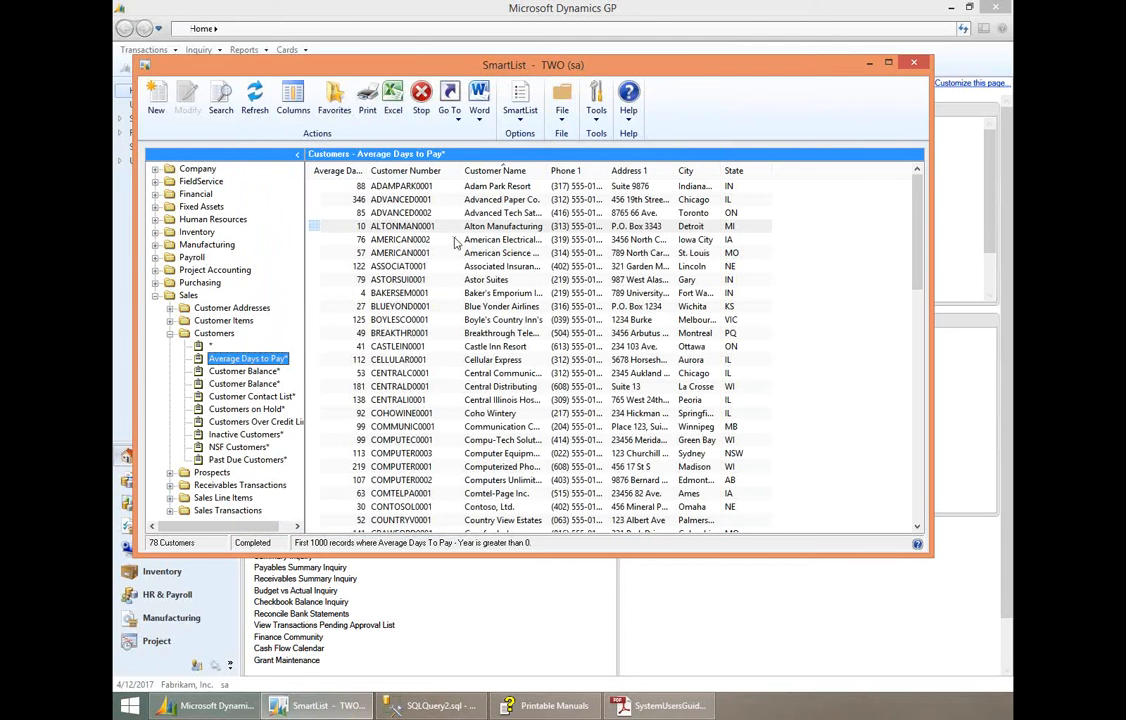
- View the Customer Period Summary Inquiry for the American Electrical Contractor row, and close it
{"action": "left_click", "coordinate": [520, 240]}
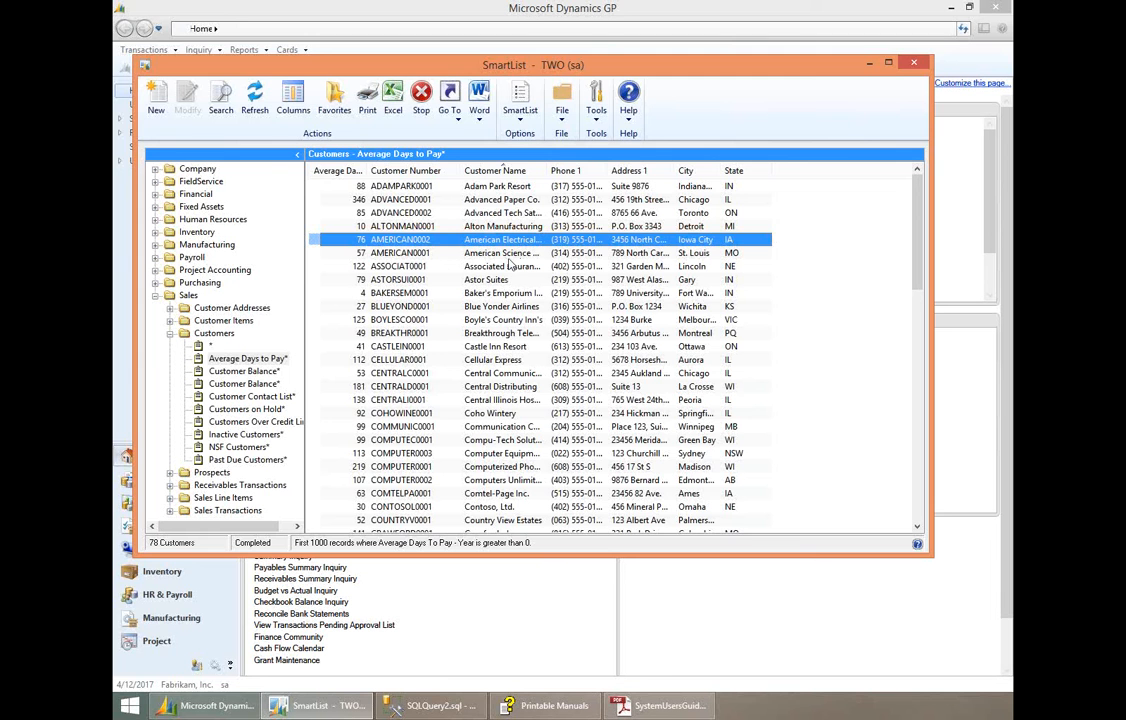
{"action": "left_click", "coordinate": [459, 122]}
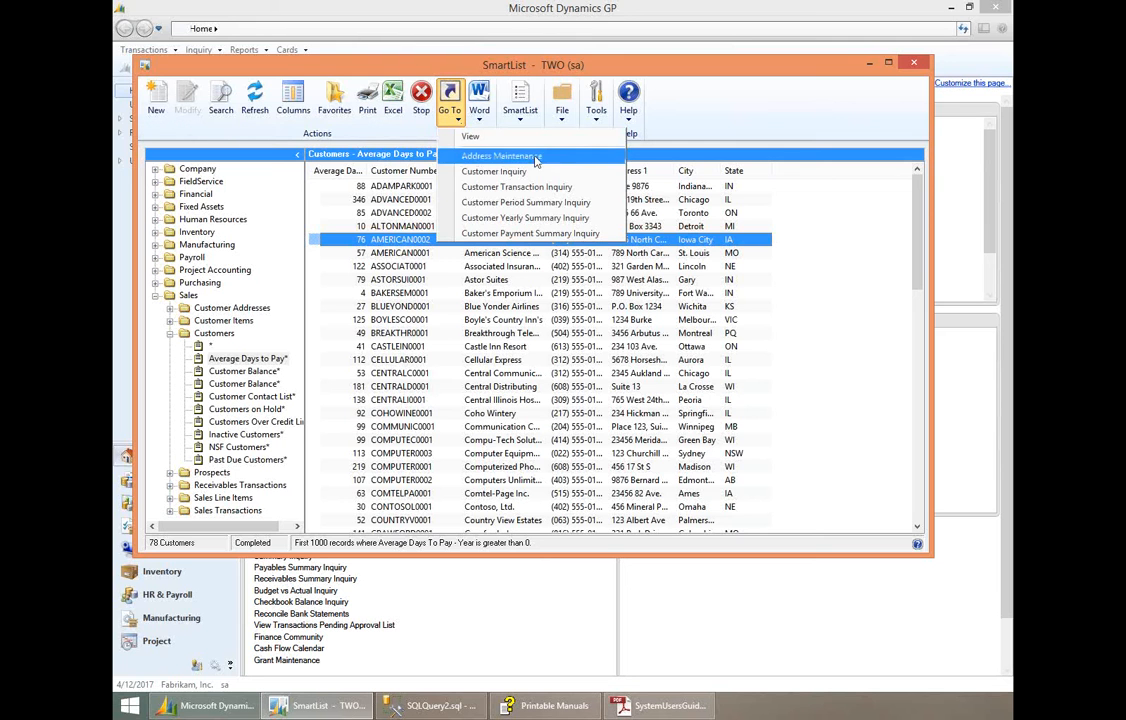
{"action": "left_click", "coordinate": [595, 204]}
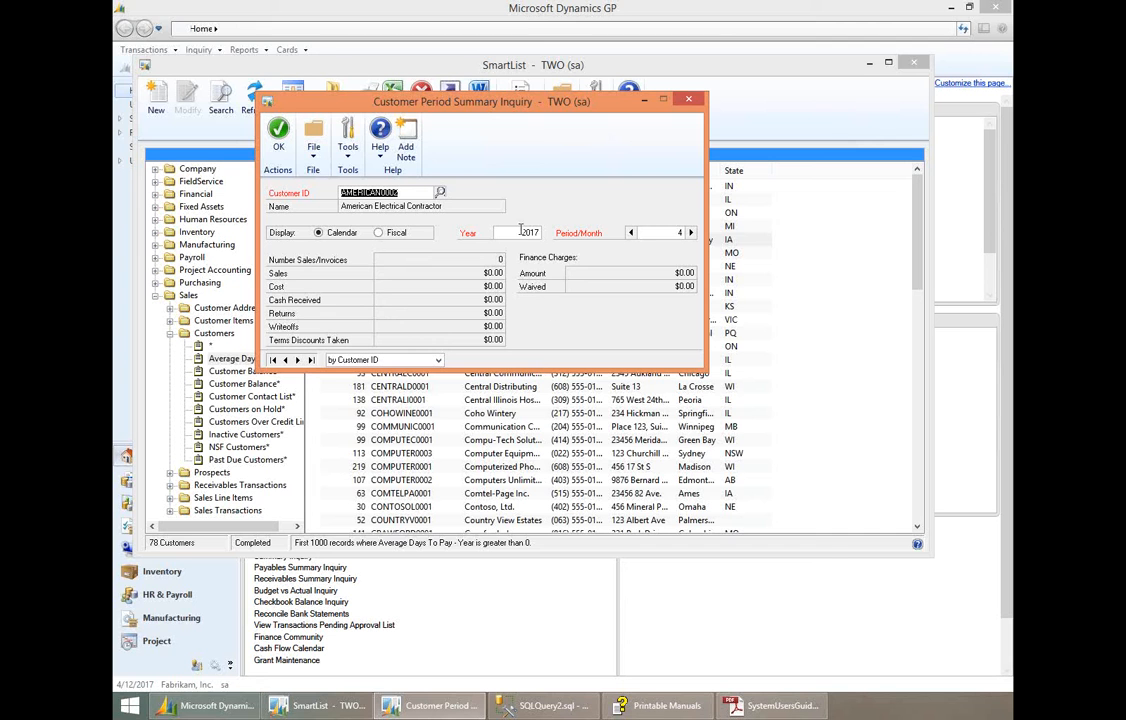
{"action": "left_click", "coordinate": [689, 101]}
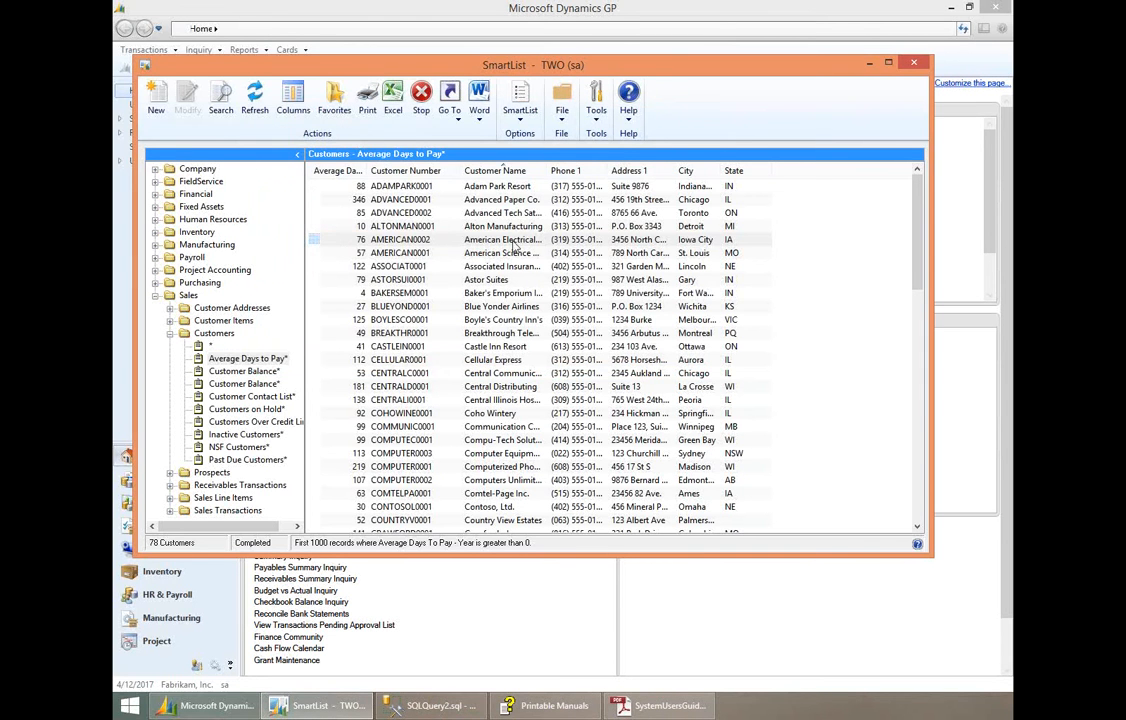
- View the Customer Yearly Summary Inquiry for American Electrical Contractor, and close it
{"action": "left_click", "coordinate": [449, 108]}
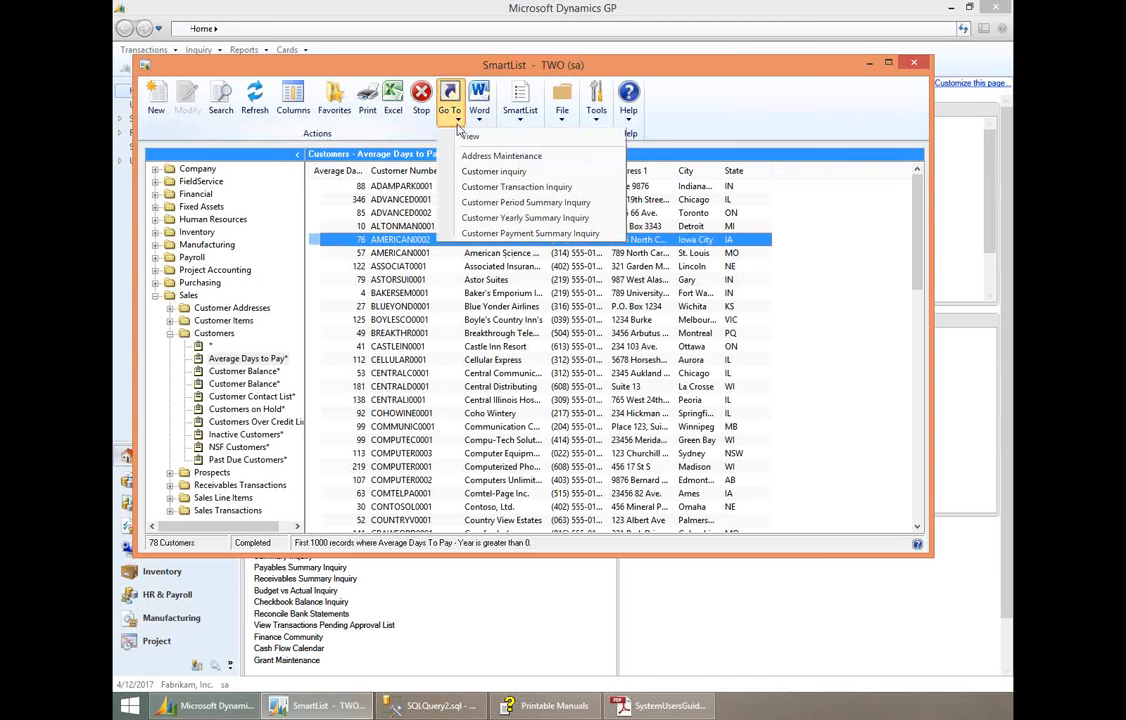
{"action": "left_click", "coordinate": [512, 219]}
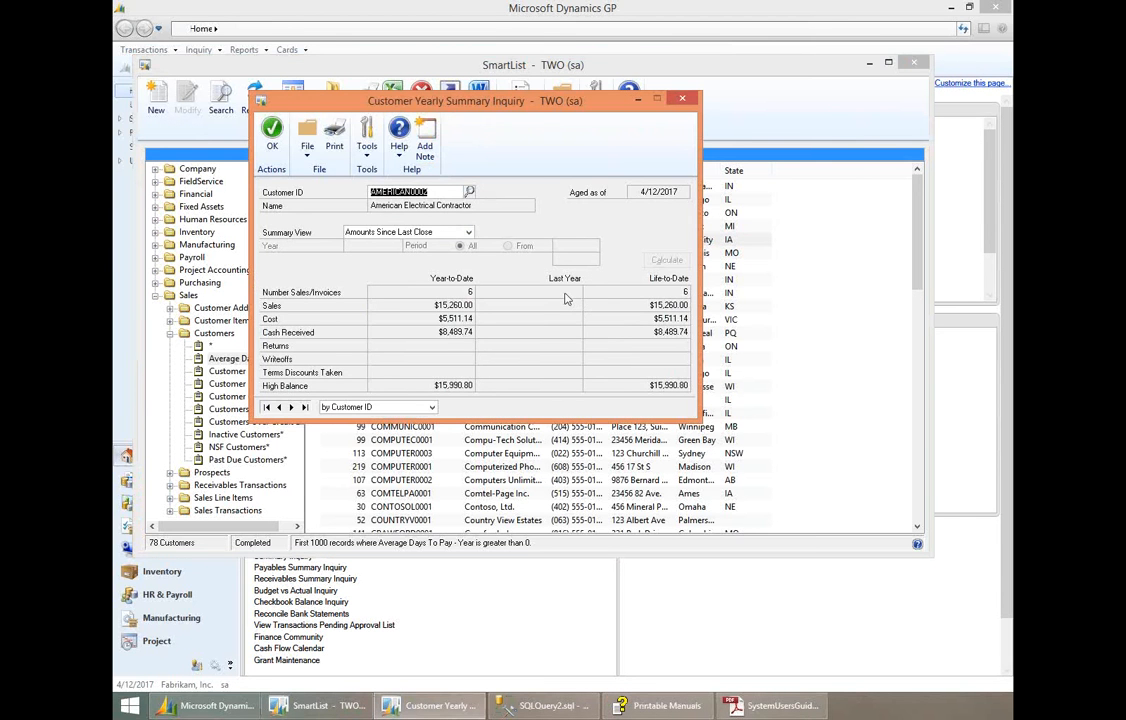
{"action": "left_click", "coordinate": [681, 101]}
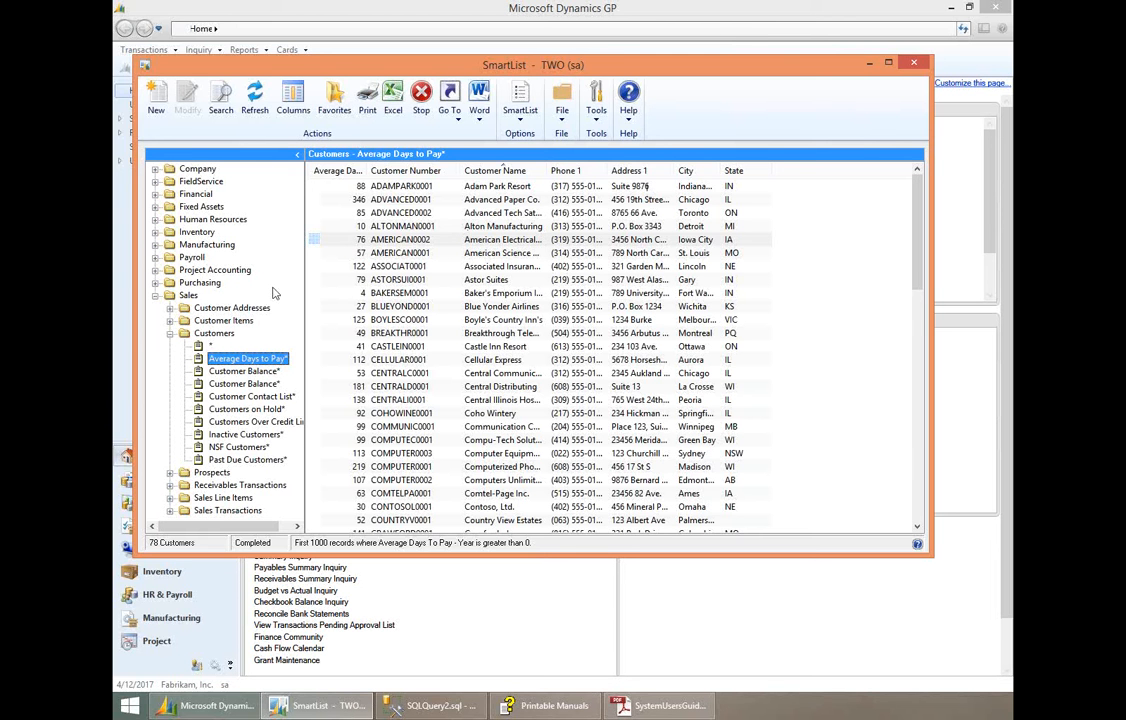
- Run the default Customers favorite marked with an asterisk and open its customer search window
{"action": "left_click", "coordinate": [210, 347]}
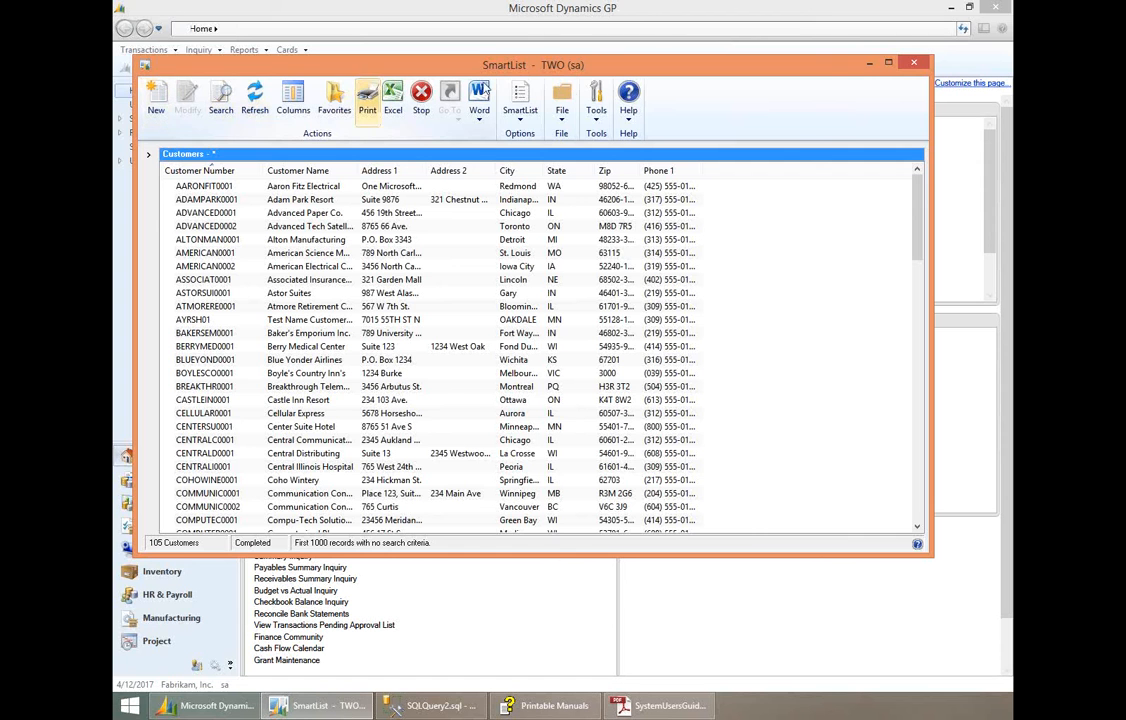
{"action": "left_click", "coordinate": [222, 105]}
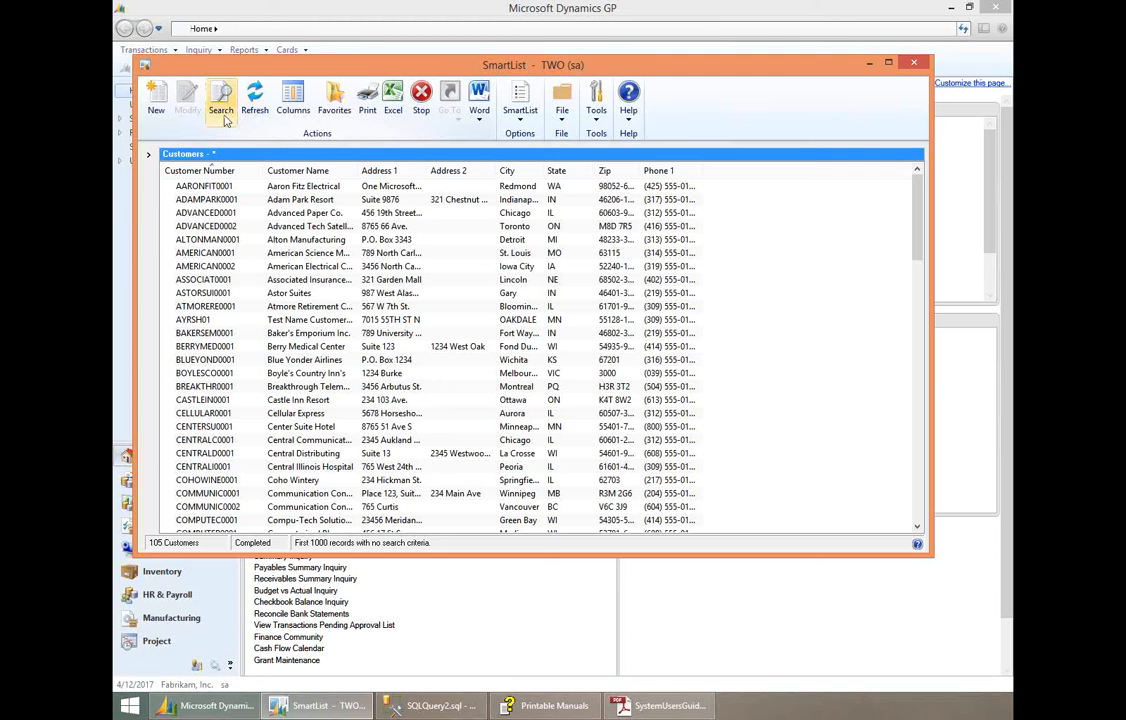
{"action": "left_click", "coordinate": [220, 115]}
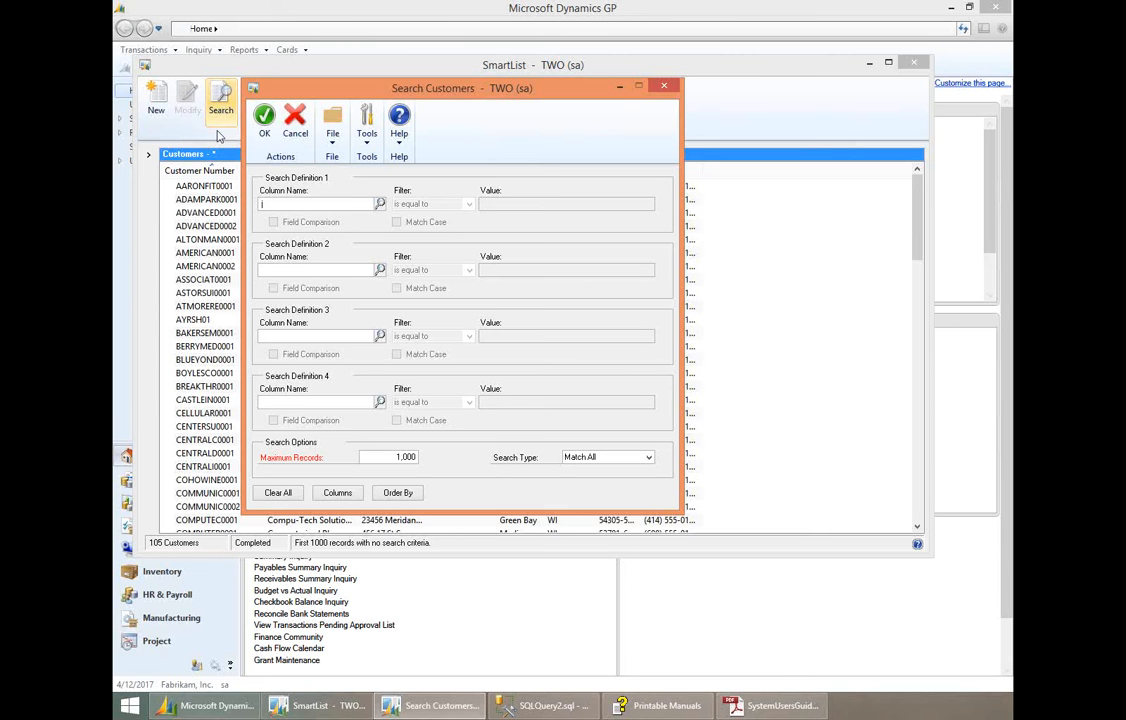
- Choose City as the column for the first customer search definition
{"action": "left_click", "coordinate": [380, 204]}
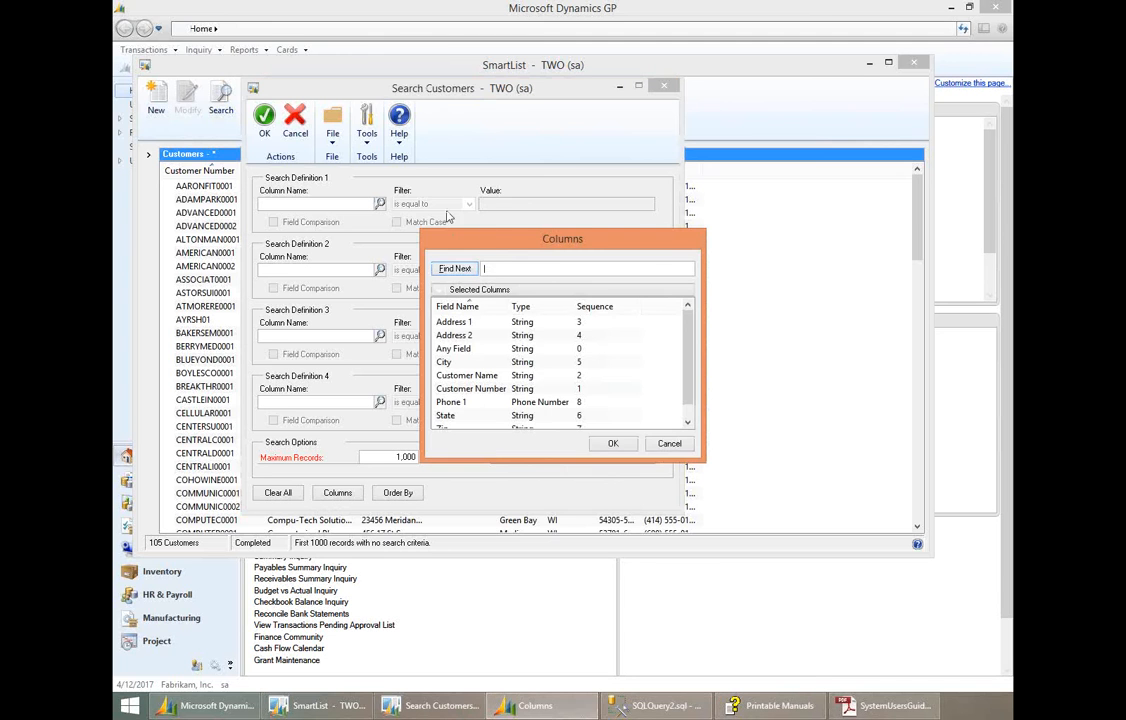
{"action": "left_click_drag", "start_coordinate": [651, 310], "coordinate": [654, 327]}
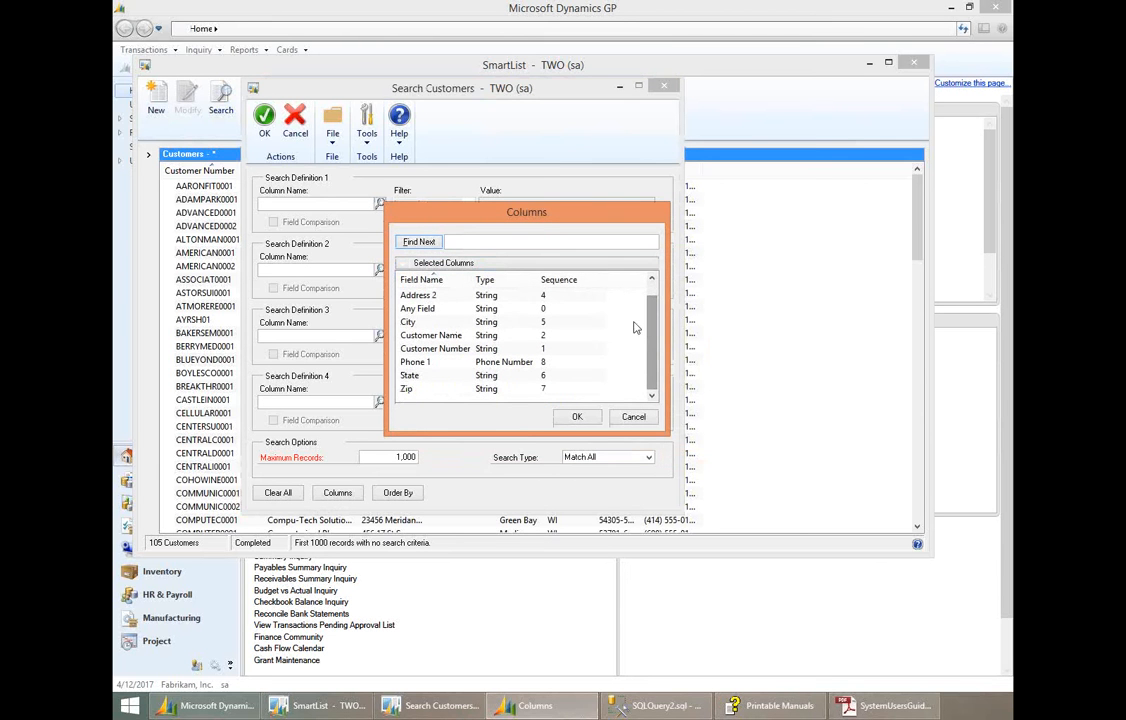
{"action": "left_click", "coordinate": [455, 322]}
{"action": "left_click", "coordinate": [576, 417]}
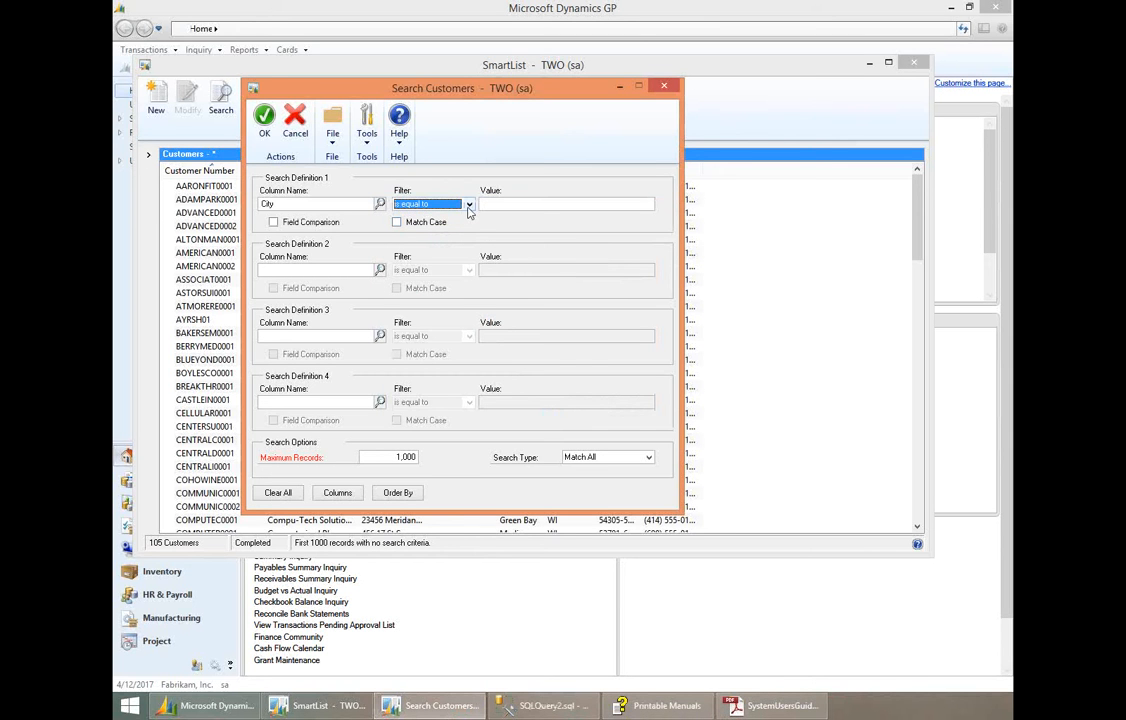
- Search for customers whose City is equal to Chicago, and widen the Zip column in the results
{"action": "left_click", "coordinate": [468, 205]}
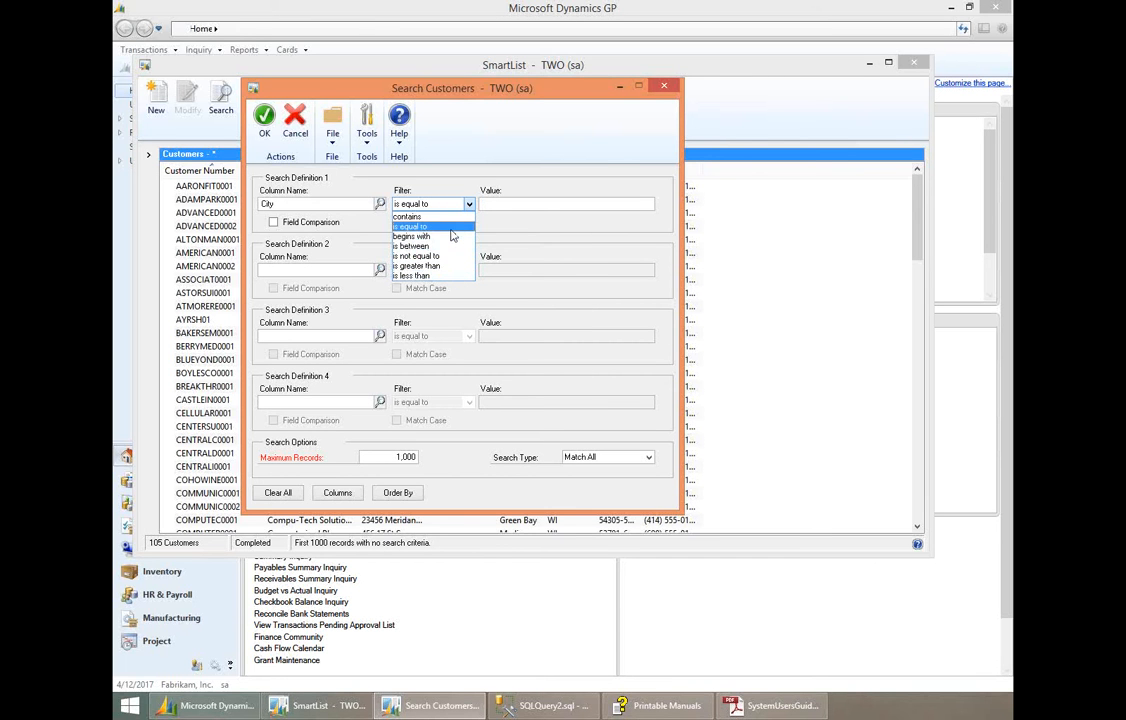
{"action": "left_click", "coordinate": [450, 228]}
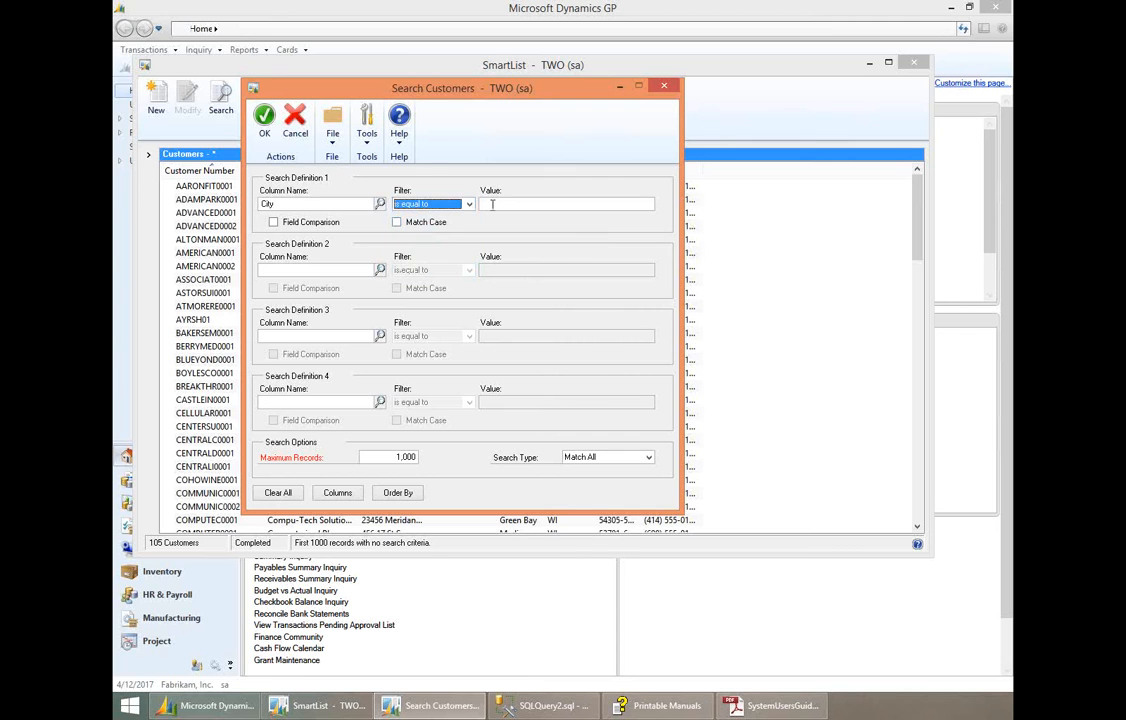
{"action": "left_click", "coordinate": [492, 204]}
{"action": "type", "text": "Chicago"}
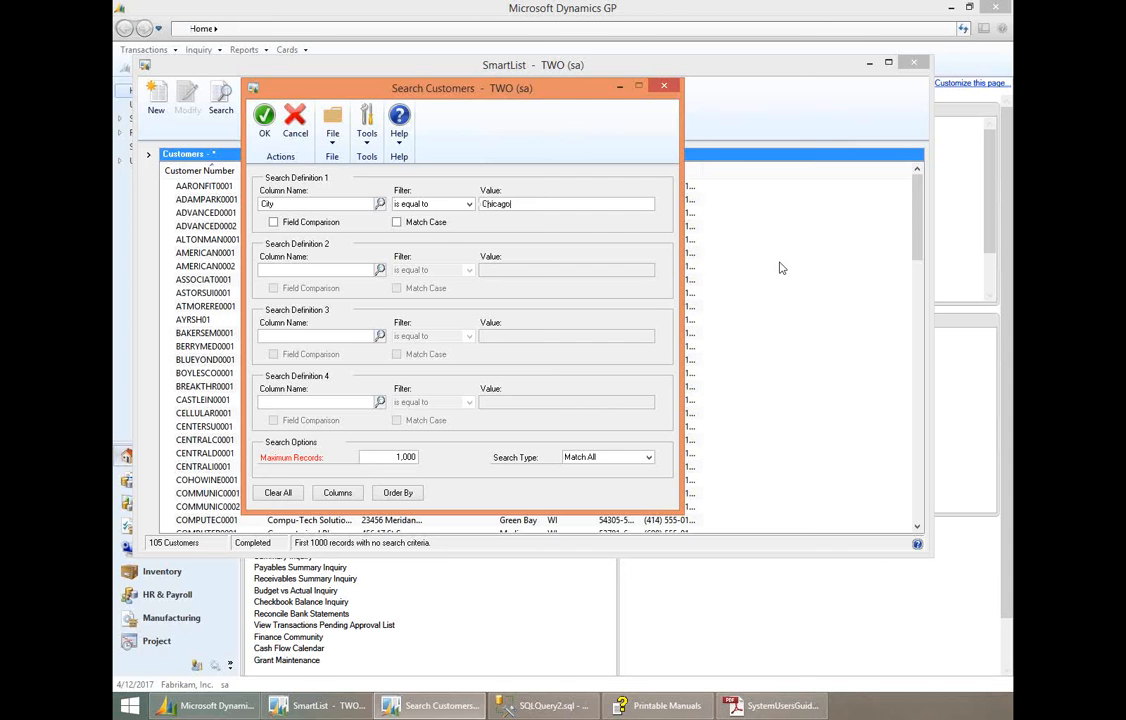
{"action": "left_click", "coordinate": [265, 122]}
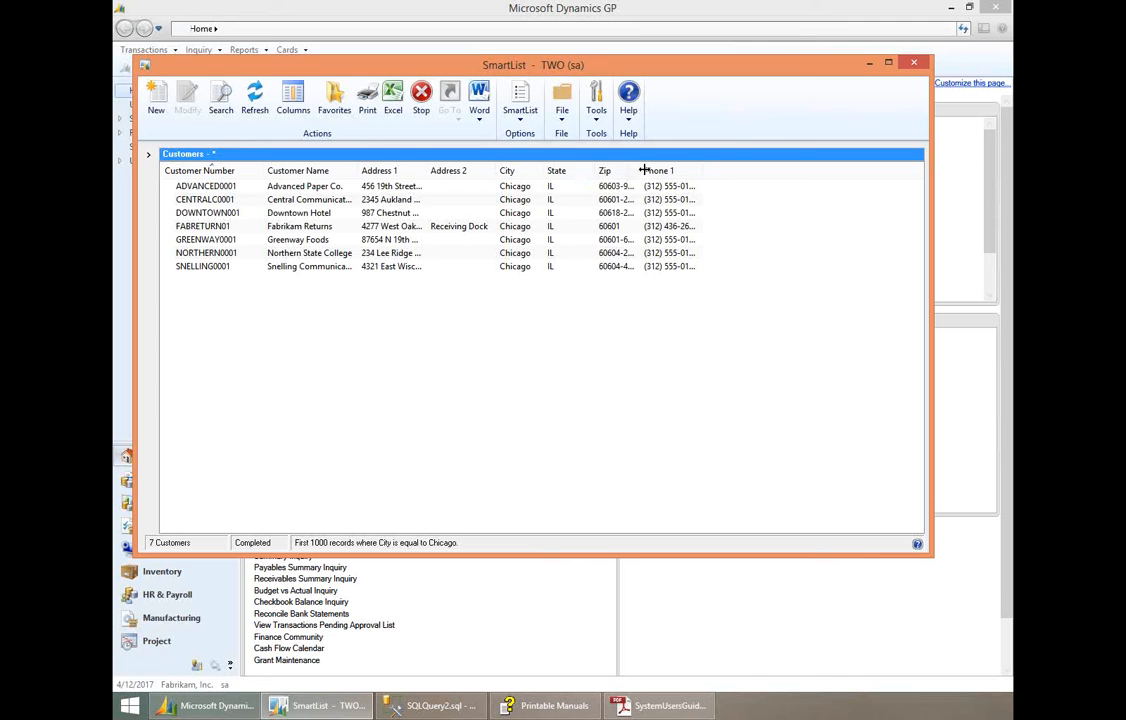
{"action": "left_click_drag", "start_coordinate": [640, 170], "coordinate": [663, 172]}
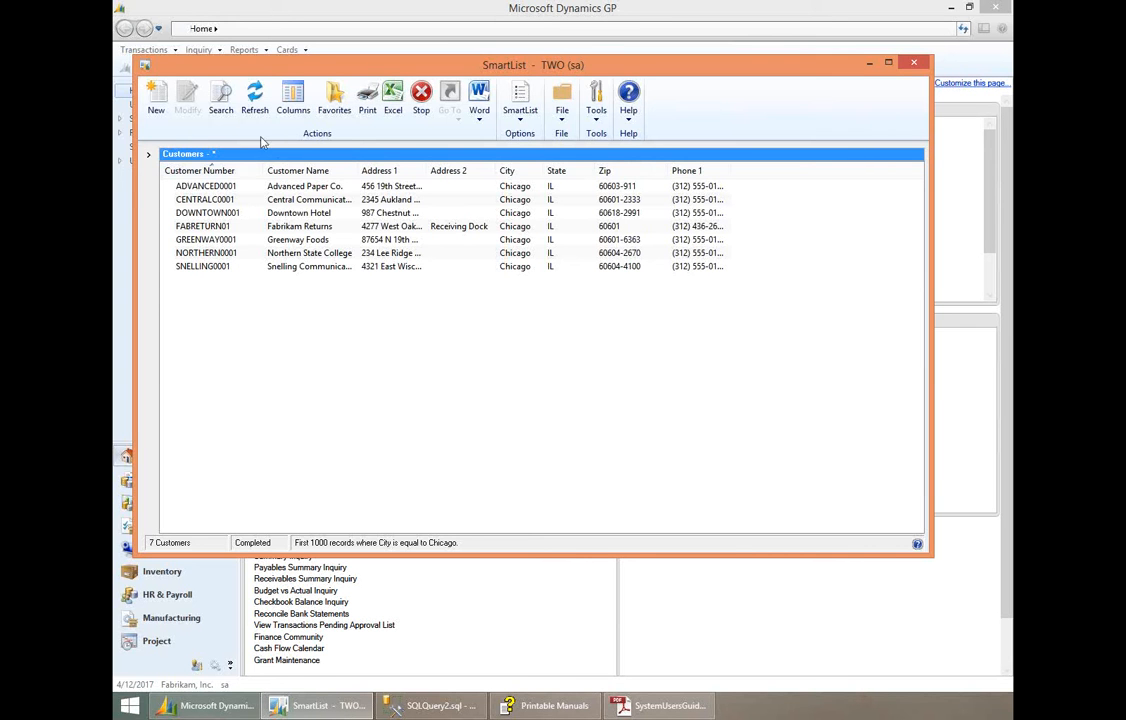
- Reopen the customer search and choose Zip as the column for the second search definition
{"action": "left_click", "coordinate": [221, 105]}
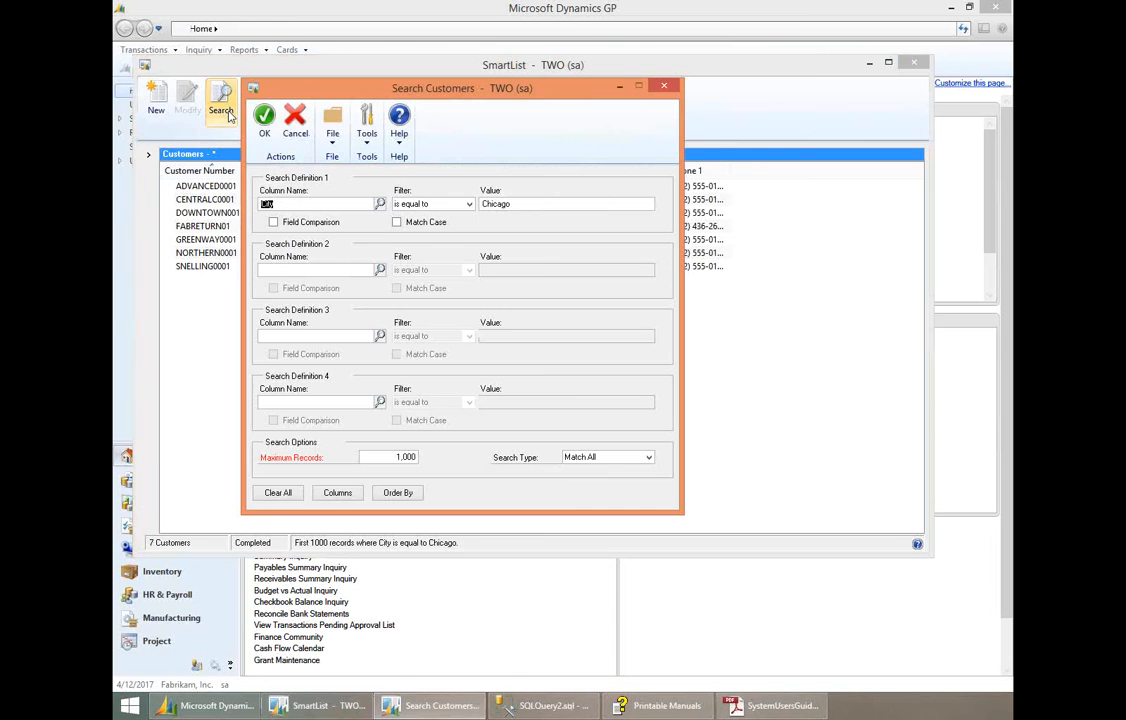
{"action": "left_click", "coordinate": [356, 271]}
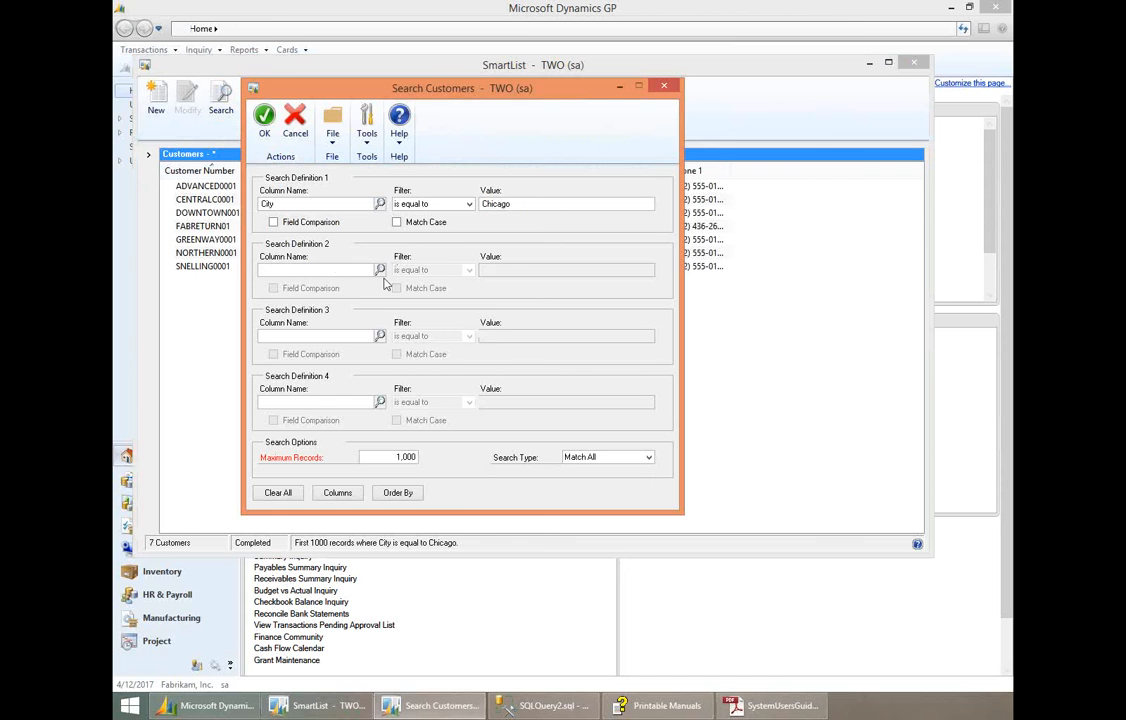
{"action": "left_click", "coordinate": [380, 271]}
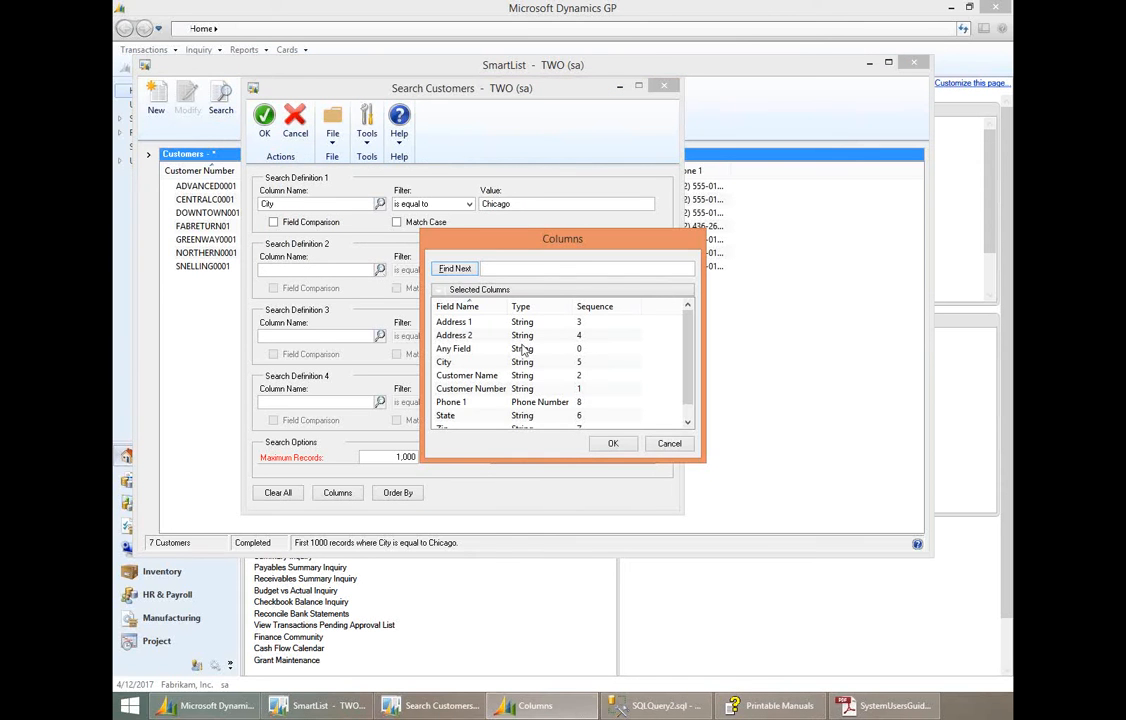
{"action": "left_click", "coordinate": [686, 425]}
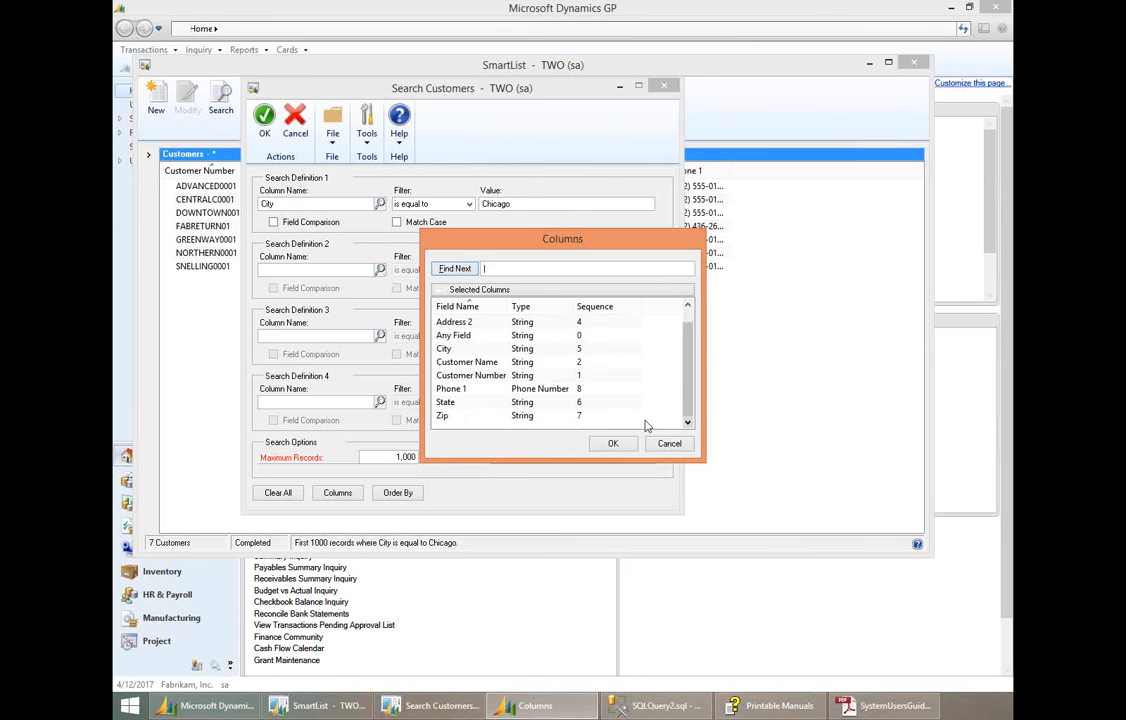
{"action": "left_click", "coordinate": [445, 416]}
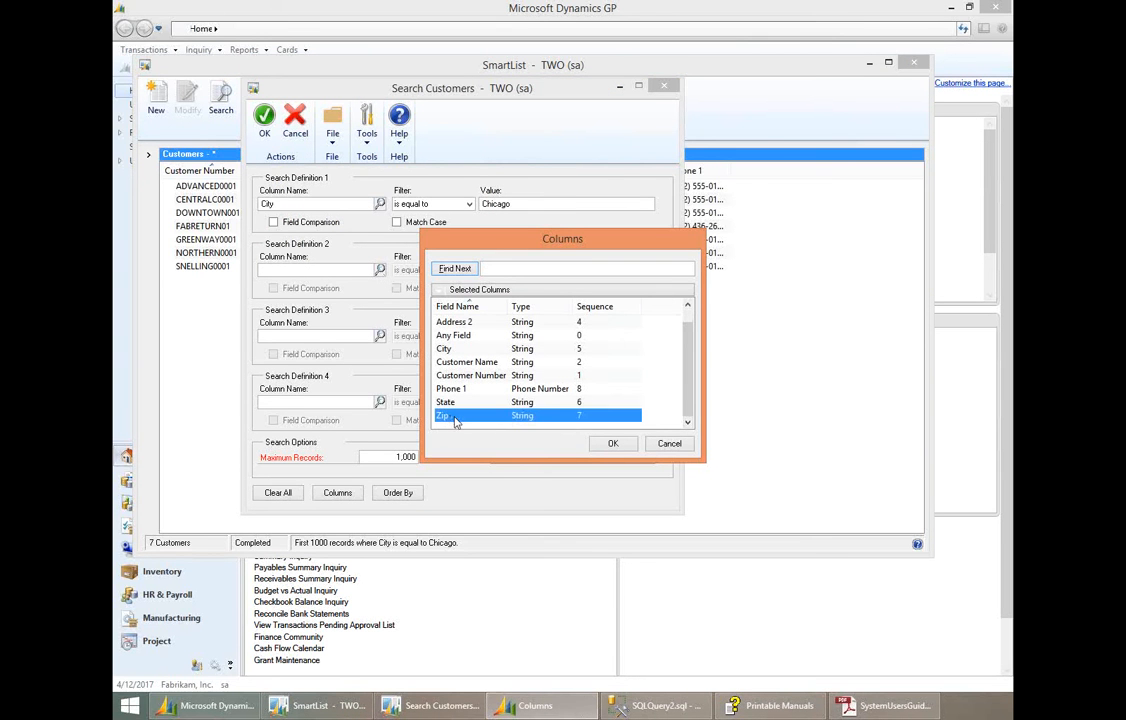
{"action": "left_click", "coordinate": [604, 446]}
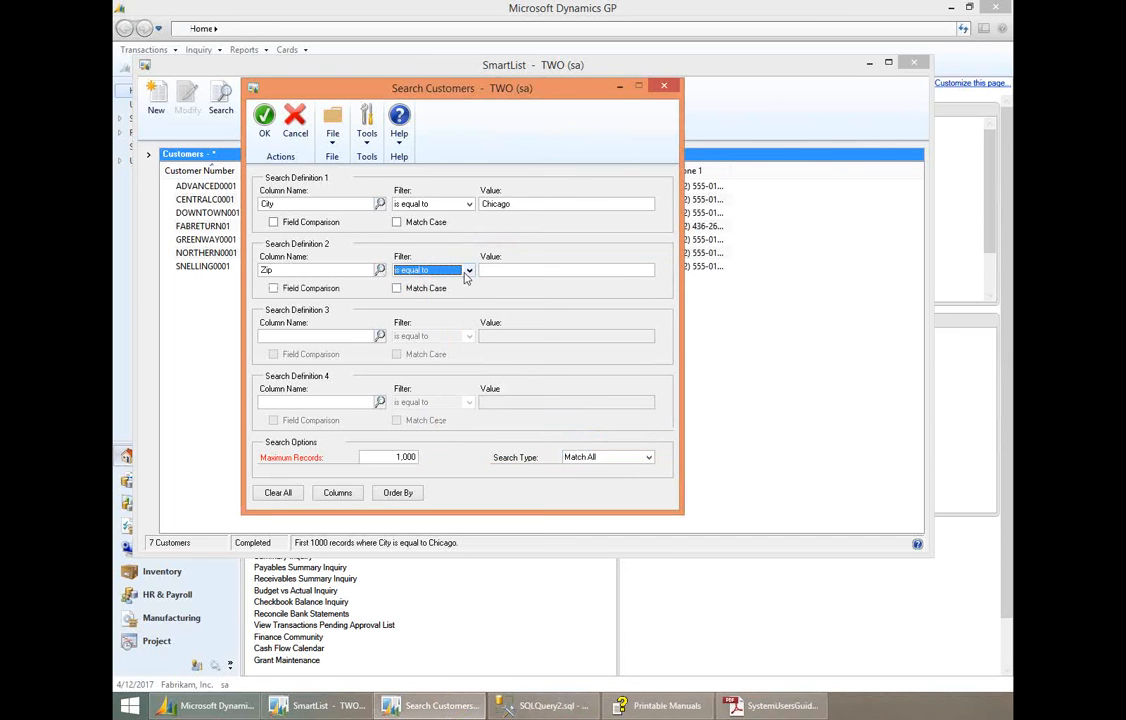
- Set the Zip filter to begins with 60601 and run the combined customer search
{"action": "left_click", "coordinate": [468, 270]}
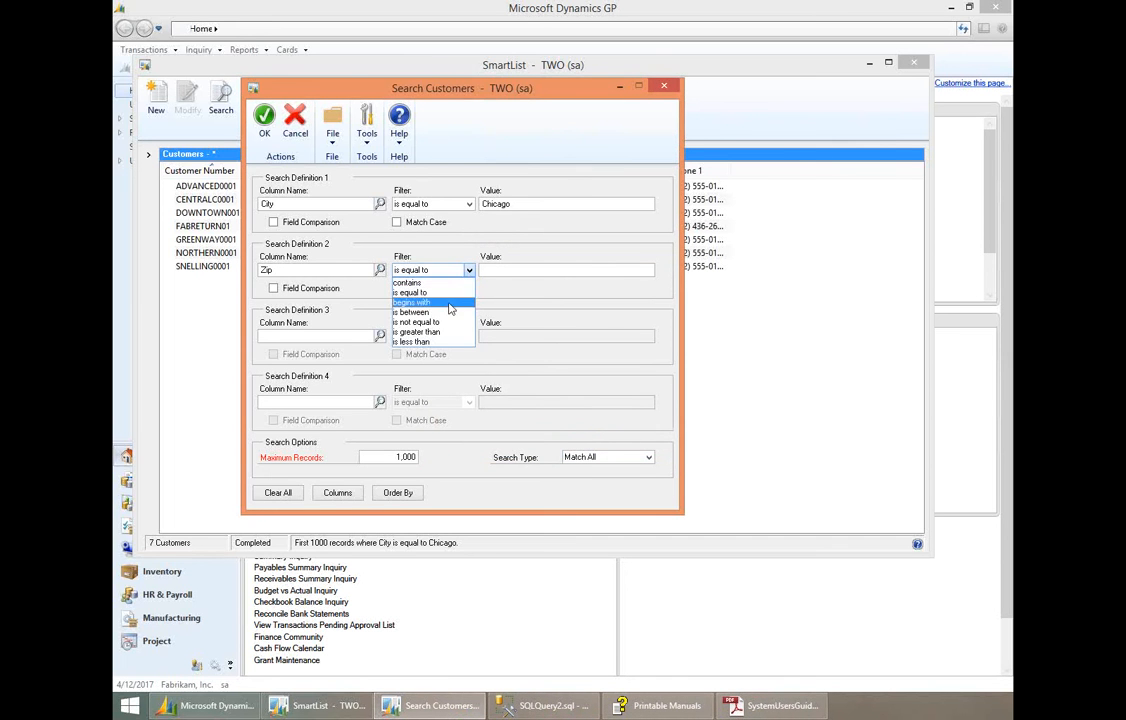
{"action": "left_click", "coordinate": [450, 309]}
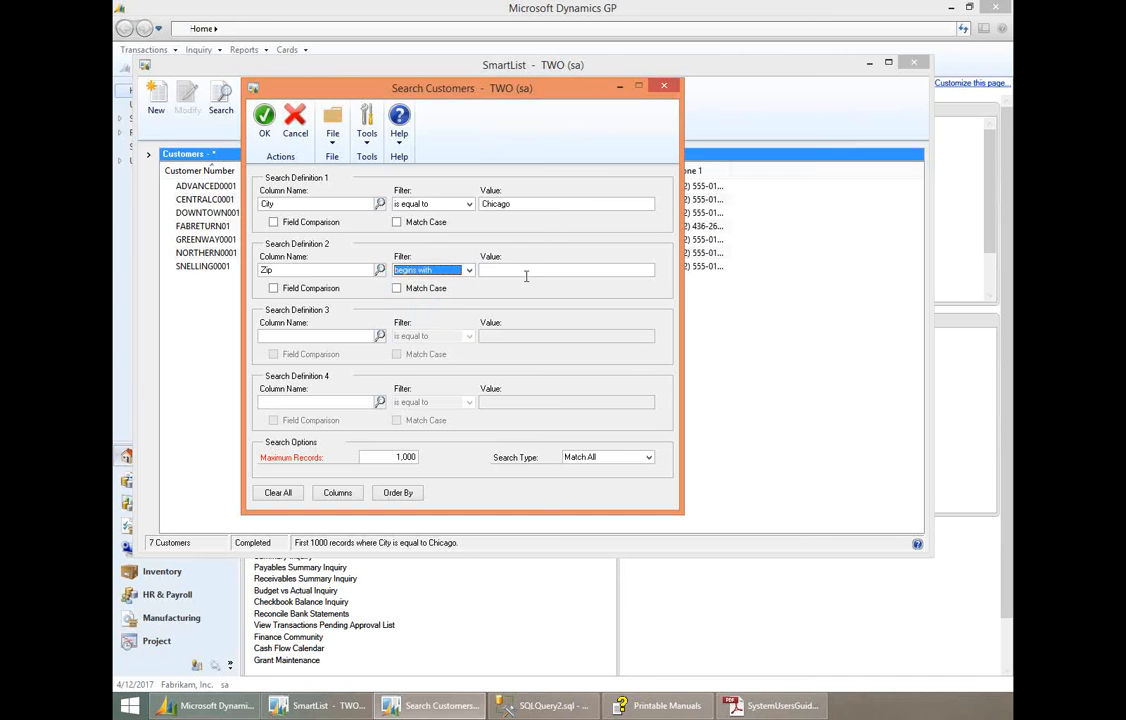
{"action": "left_click", "coordinate": [527, 270]}
{"action": "left_click_drag", "start_coordinate": [485, 87], "coordinate": [407, 83]}
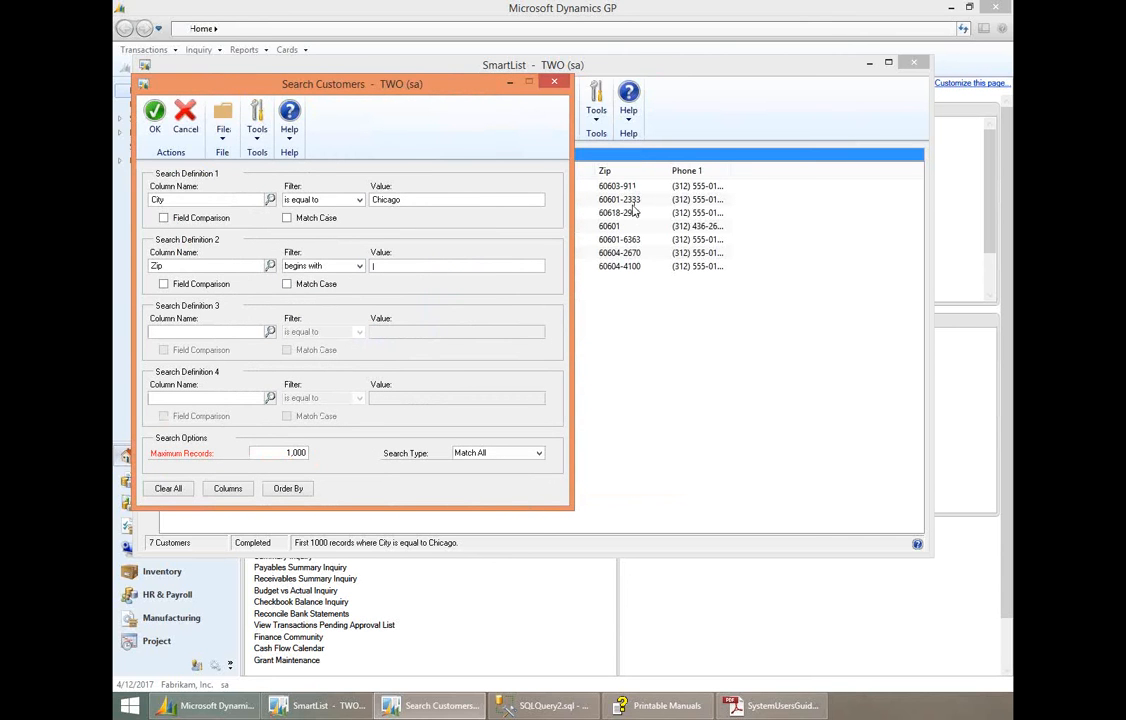
{"action": "left_click", "coordinate": [416, 264]}
{"action": "type", "text": "60601"}
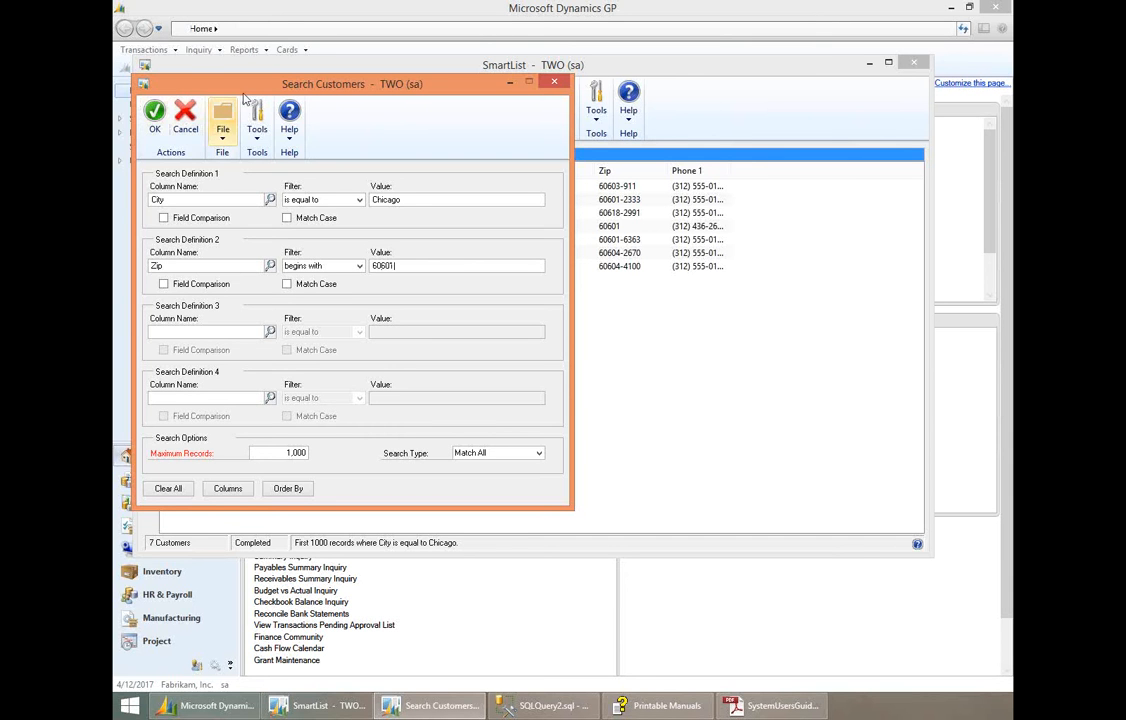
{"action": "left_click_drag", "start_coordinate": [254, 90], "coordinate": [282, 90]}
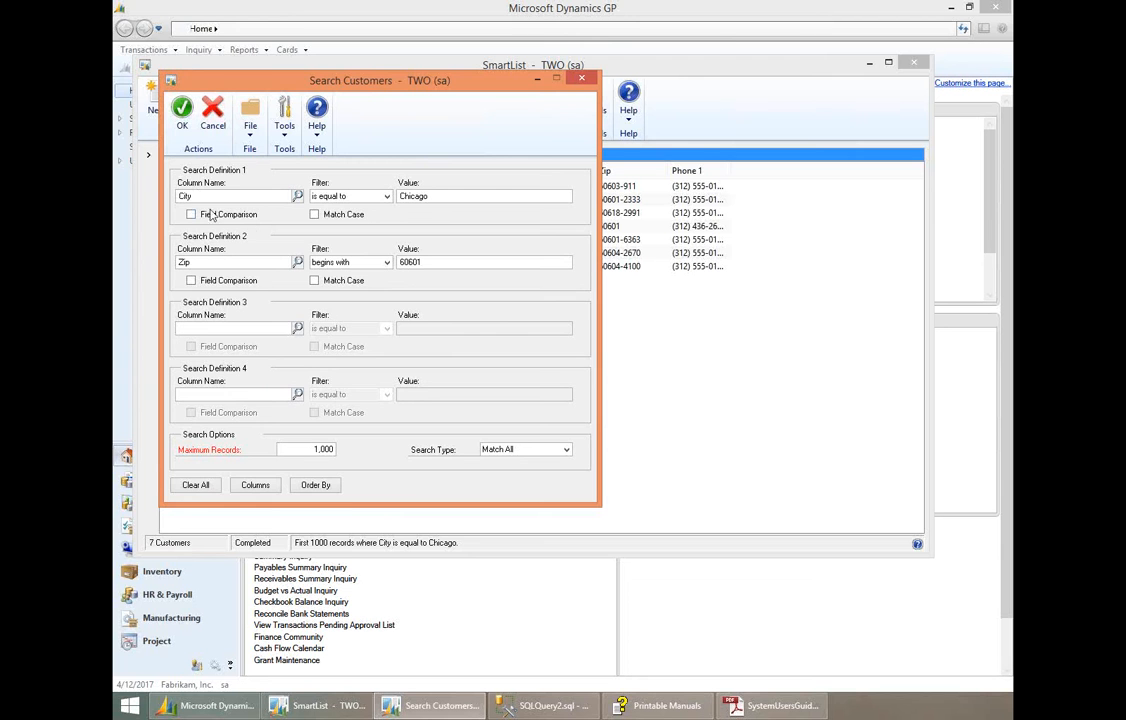
{"action": "left_click", "coordinate": [181, 110]}
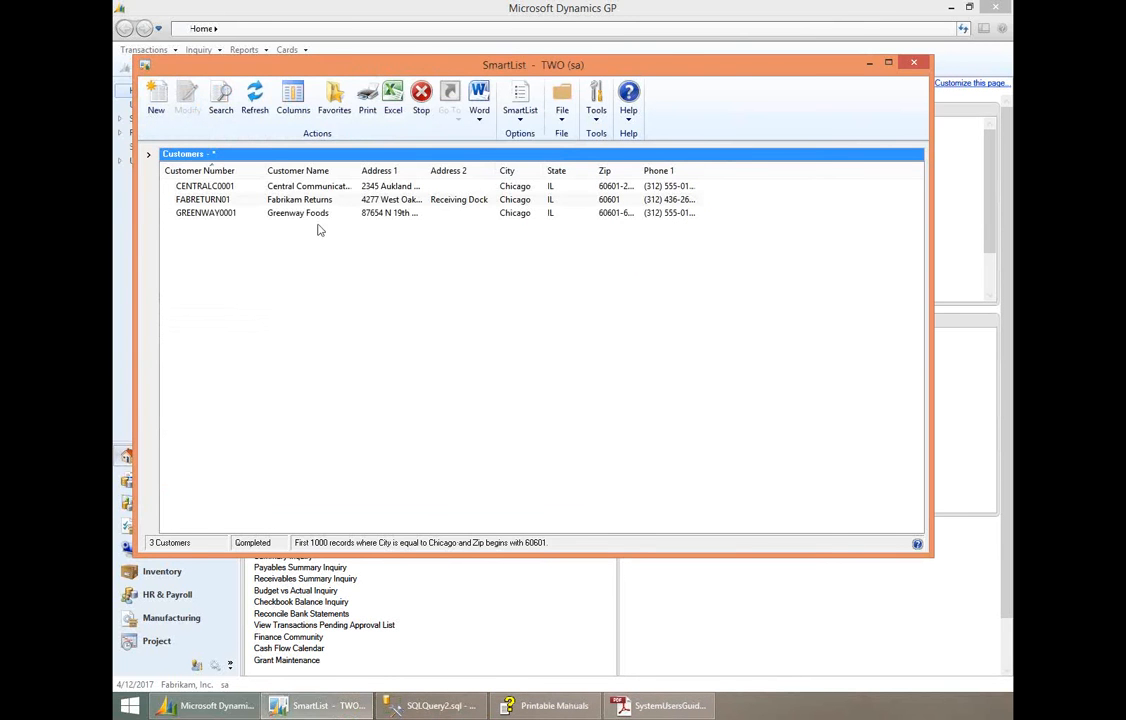
- Reopen the customer search window and review the City and Zip criteria values
{"action": "left_click", "coordinate": [221, 105]}
{"action": "left_click_drag", "start_coordinate": [338, 88], "coordinate": [288, 79]}
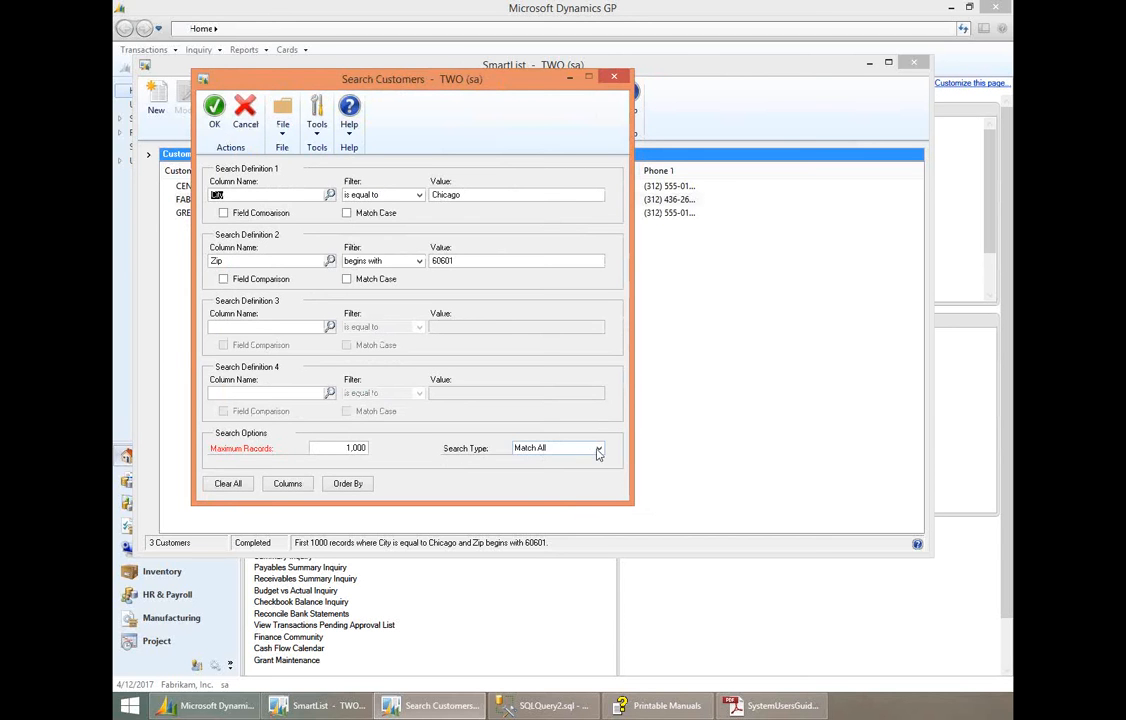
{"action": "left_click", "coordinate": [526, 193]}
{"action": "left_click", "coordinate": [465, 260]}
- Switch the search type to Match 1 or More, and return it to Match All
{"action": "left_click", "coordinate": [553, 450]}
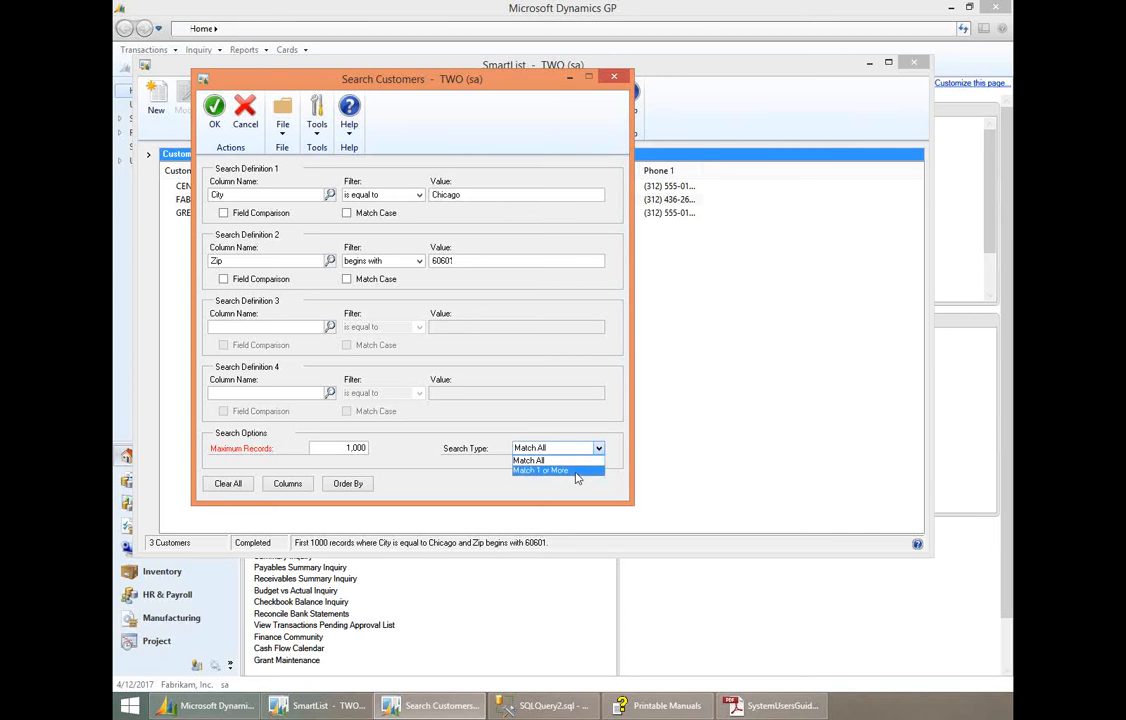
{"action": "left_click", "coordinate": [575, 470]}
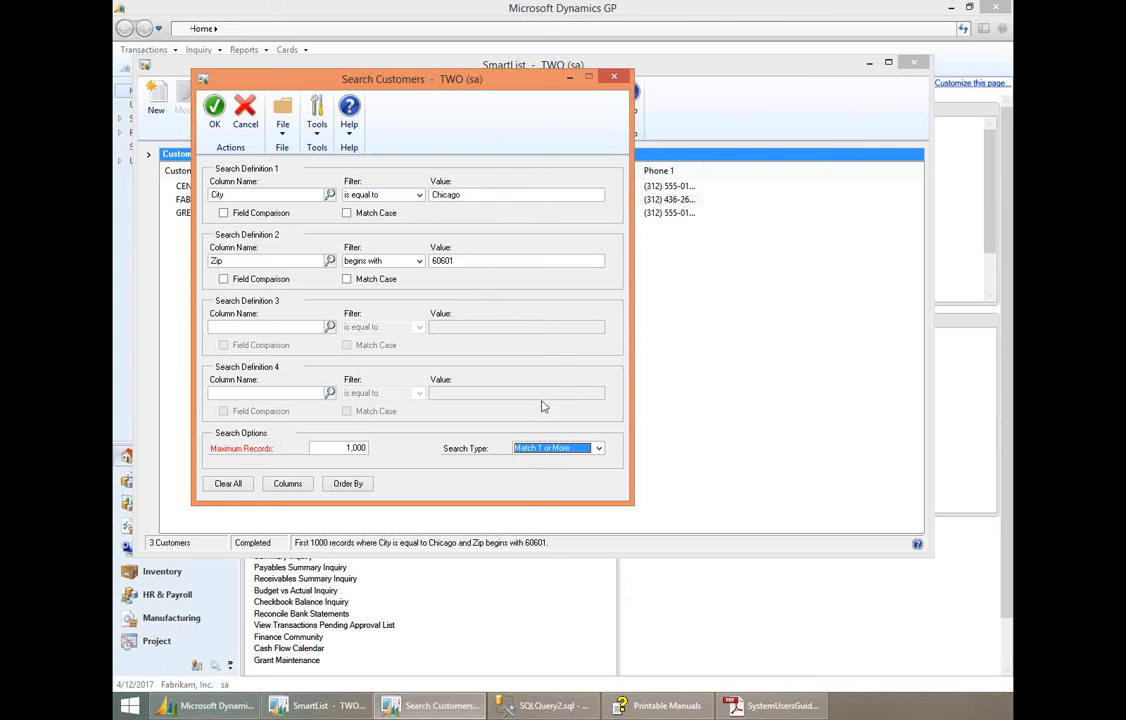
{"action": "left_click", "coordinate": [528, 449]}
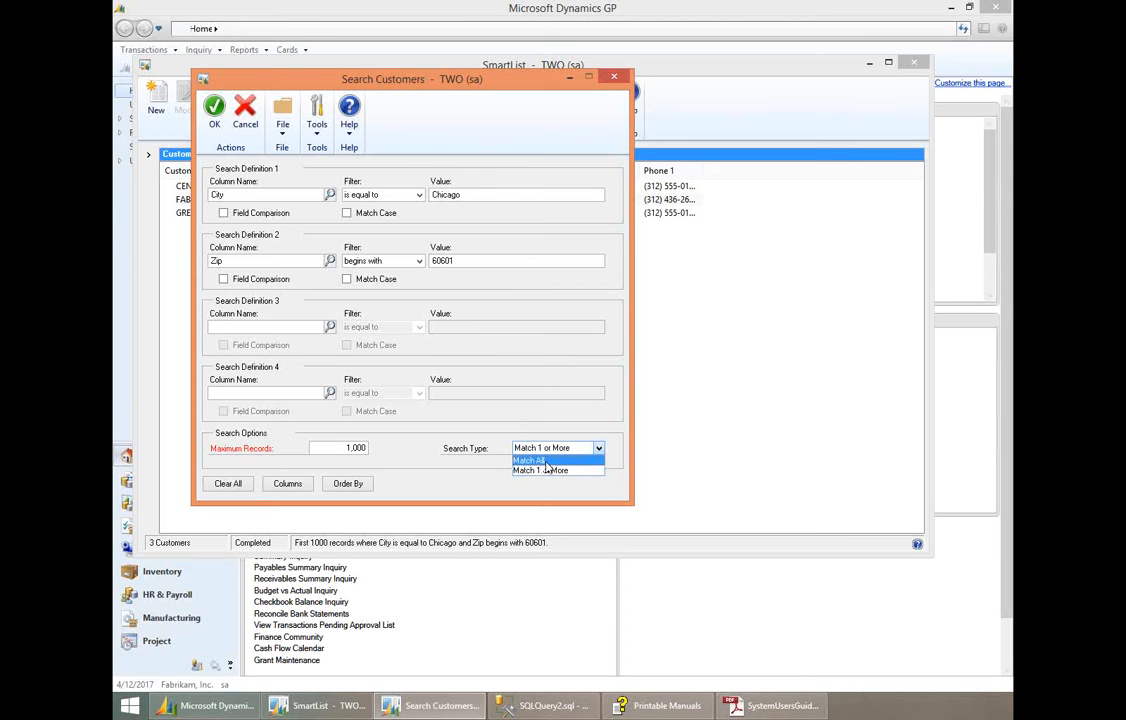
{"action": "left_click", "coordinate": [540, 460]}
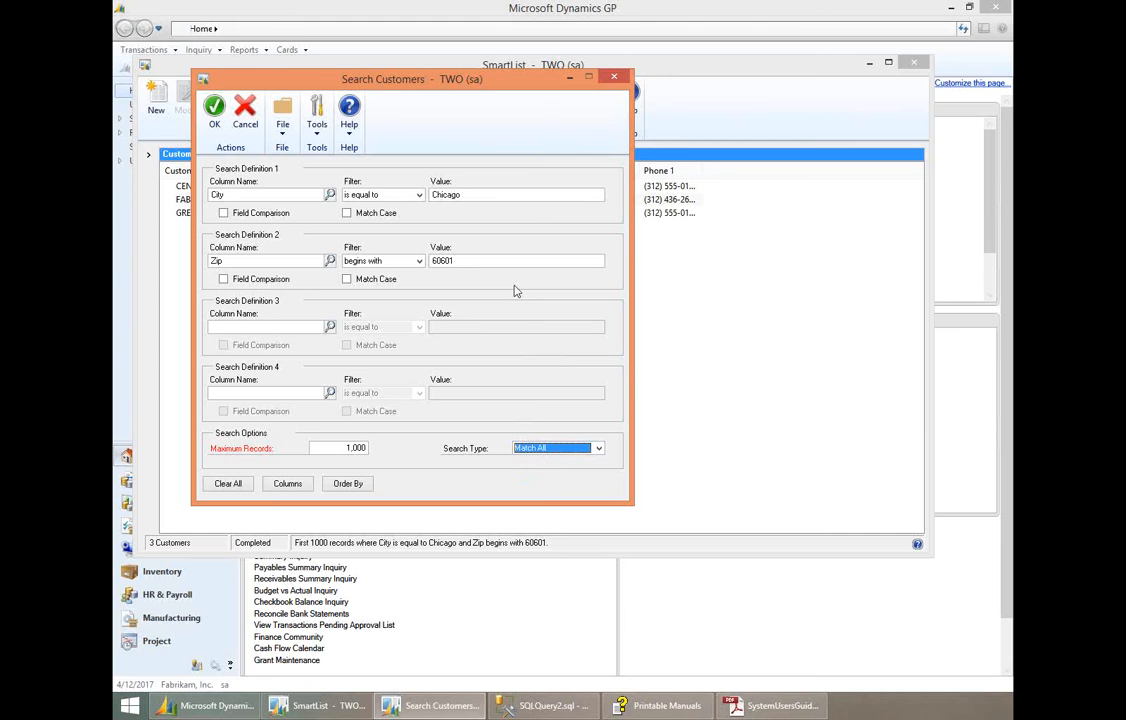
{"action": "left_click", "coordinate": [318, 451]}
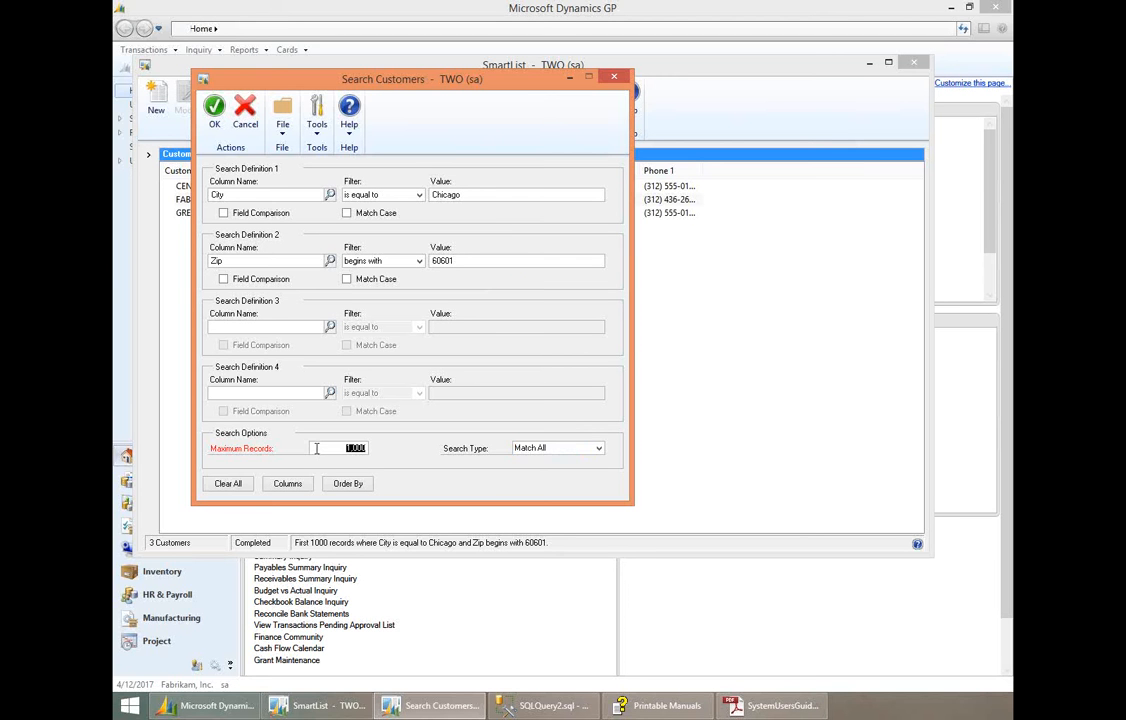
{"action": "left_click", "coordinate": [314, 450]}
{"action": "left_click", "coordinate": [310, 450]}
- Add Address 1 and Address 2 as ascending sort columns in the search's Order By list
{"action": "left_click", "coordinate": [350, 485]}
{"action": "left_click_drag", "start_coordinate": [528, 248], "coordinate": [432, 216]}
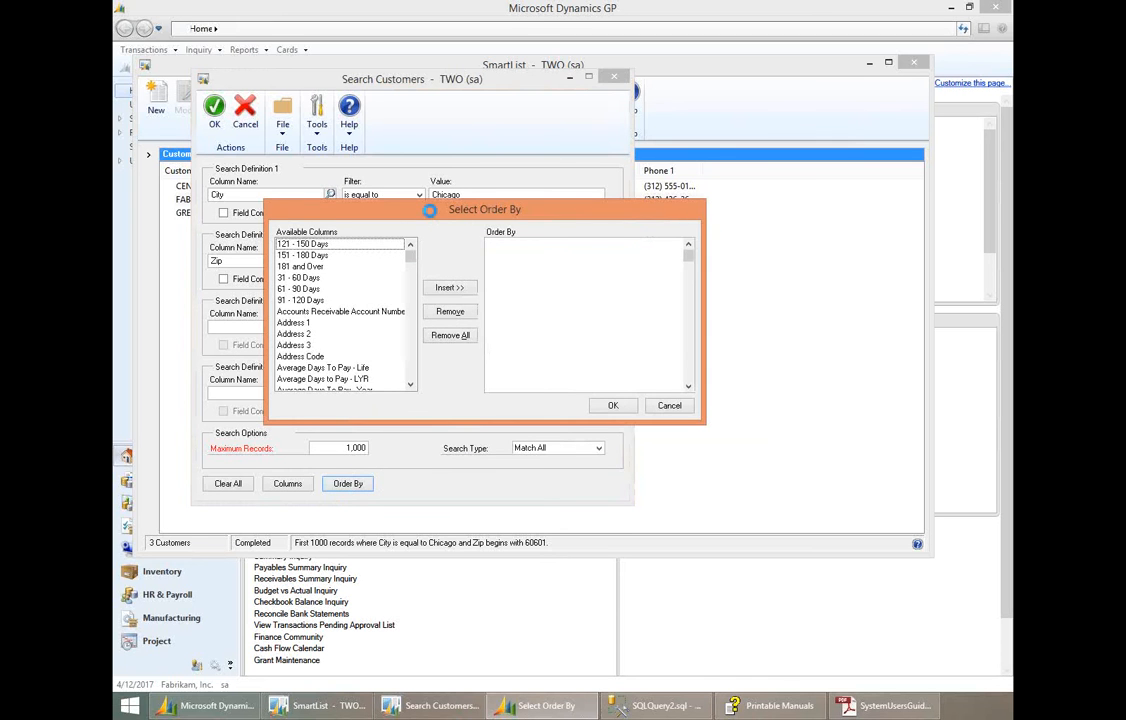
{"action": "left_click", "coordinate": [295, 323]}
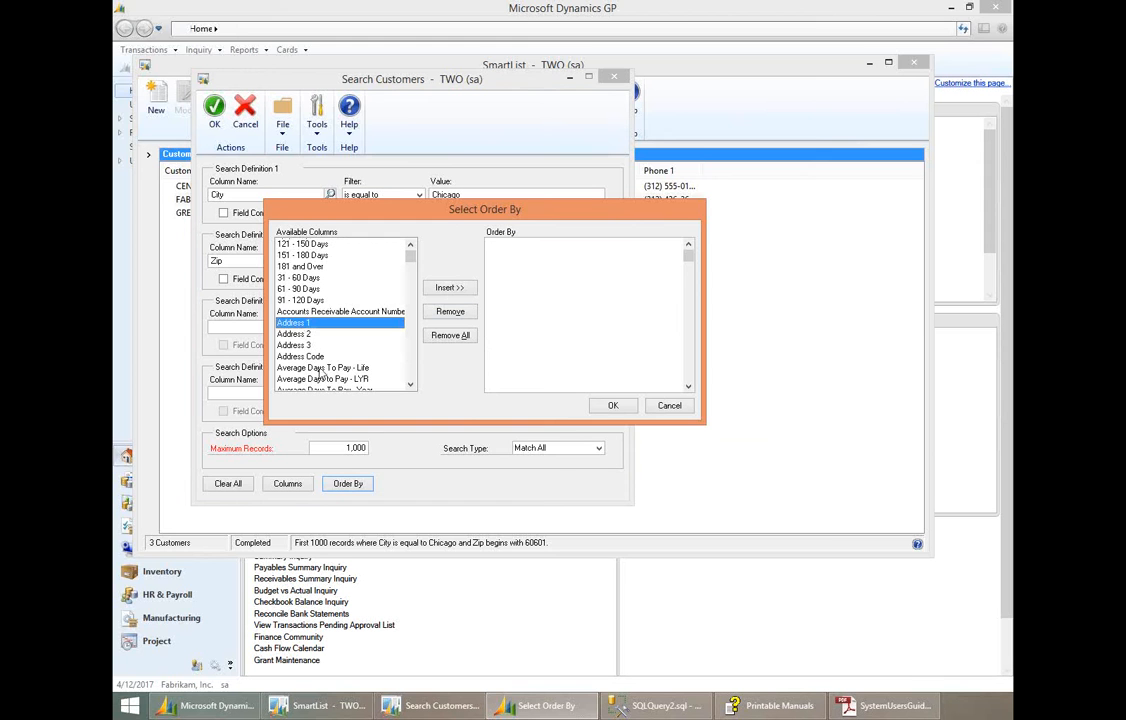
{"action": "left_click", "coordinate": [448, 288]}
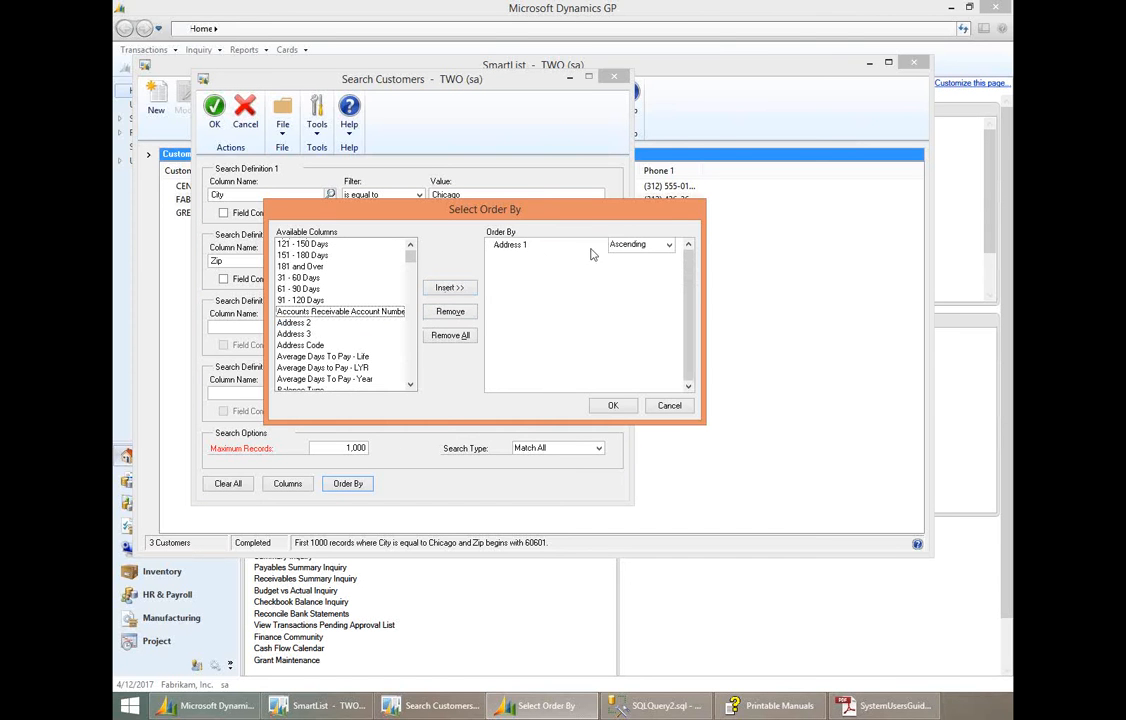
{"action": "left_click", "coordinate": [670, 247]}
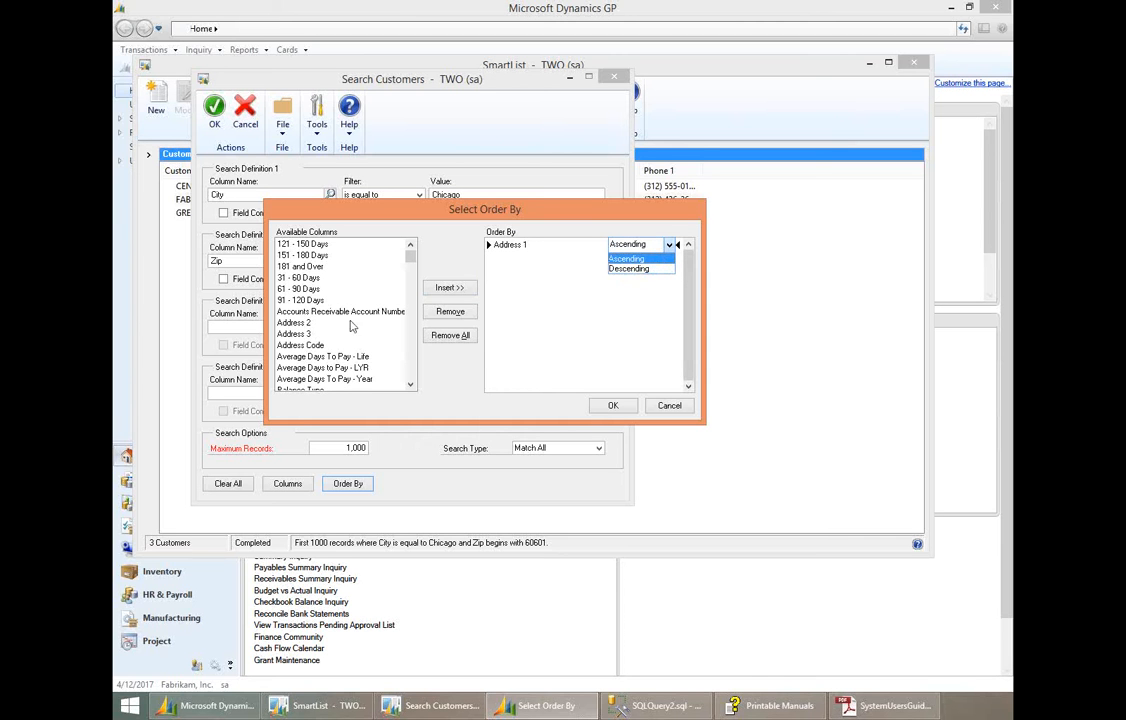
{"action": "left_click", "coordinate": [329, 332]}
{"action": "left_click", "coordinate": [327, 323]}
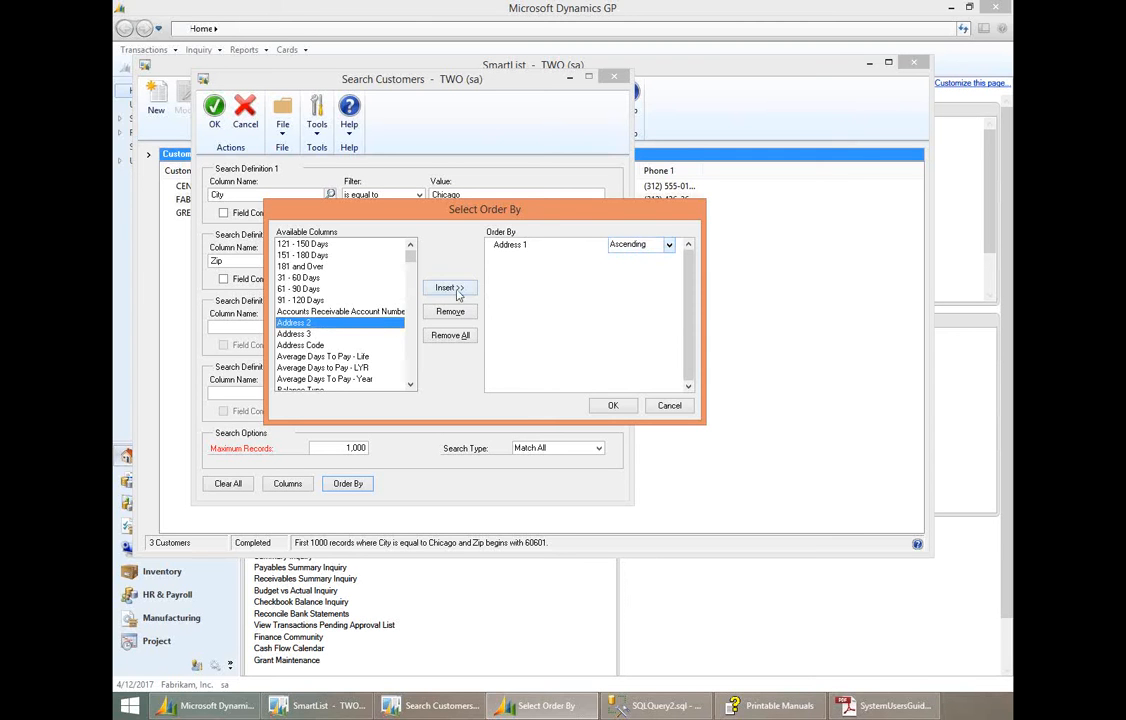
{"action": "left_click", "coordinate": [450, 288]}
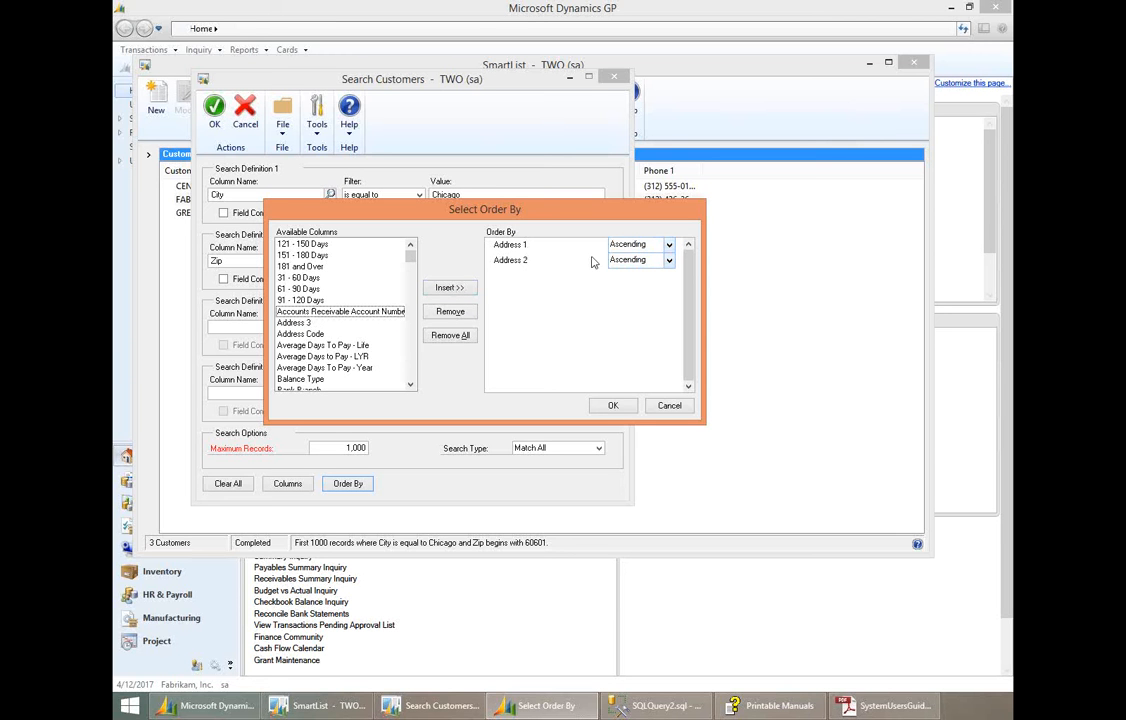
- Remove Address 1 and Address 2 from the Order By list
{"action": "left_click", "coordinate": [505, 244]}
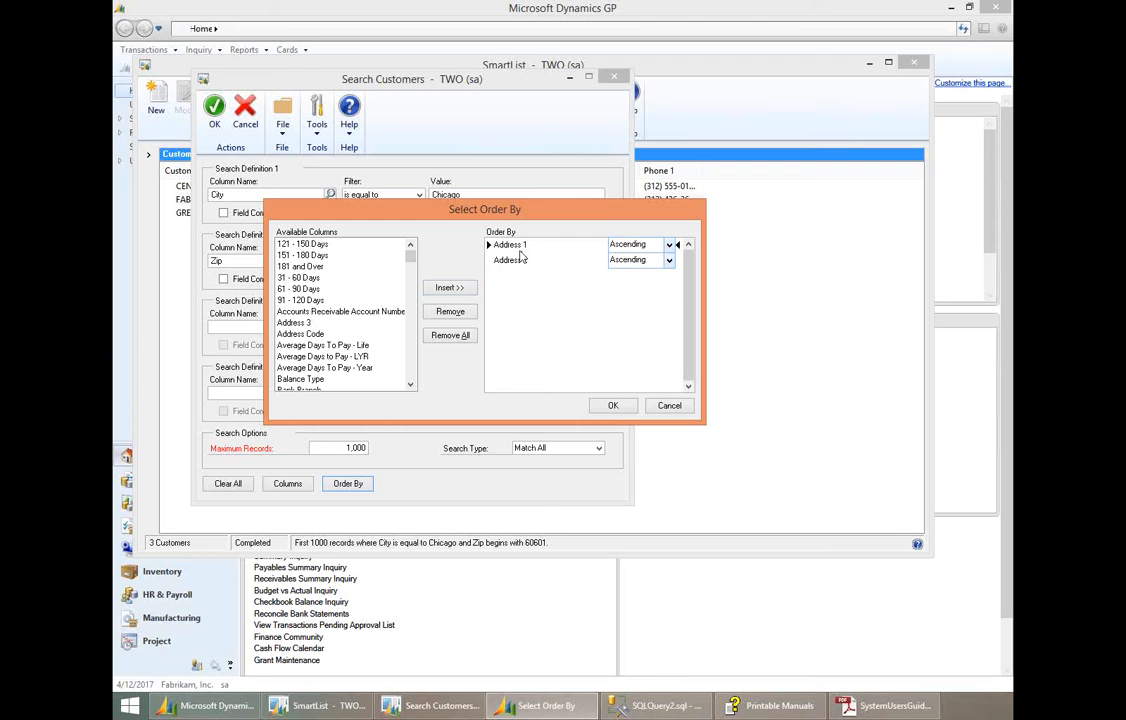
{"action": "left_click", "coordinate": [458, 316]}
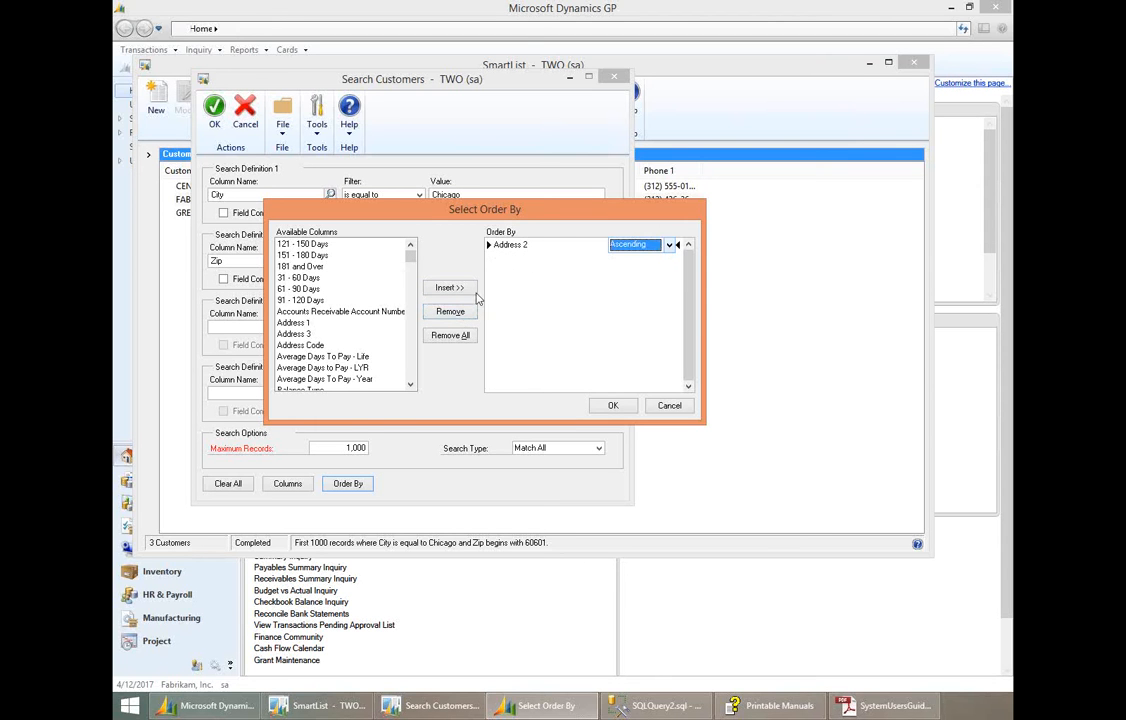
{"action": "left_click", "coordinate": [456, 314]}
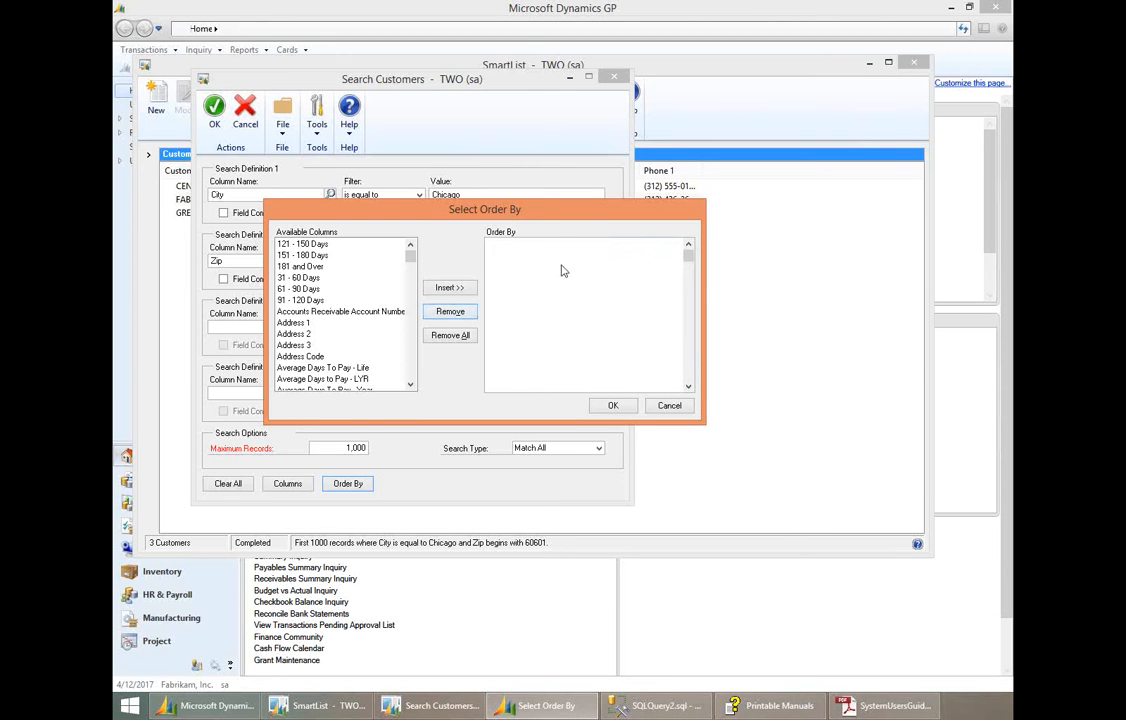
- Try Field Comparison on the City criterion, viewing the columns offered for comparison, and turn the option off again
{"action": "left_click", "coordinate": [667, 406]}
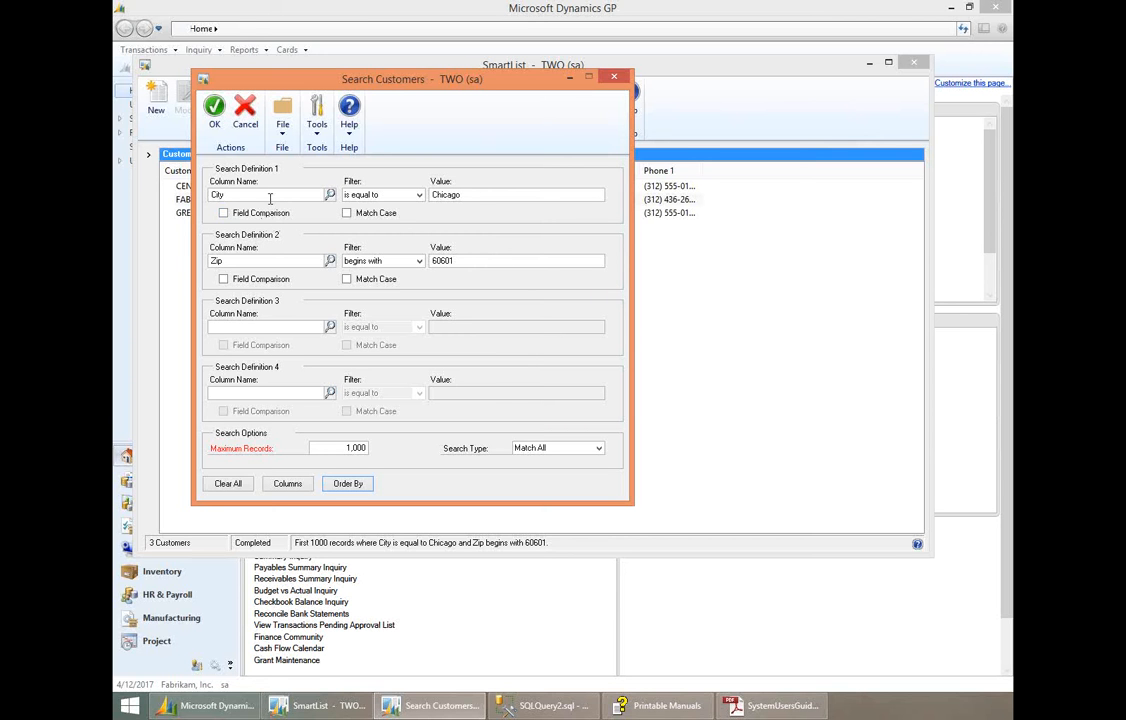
{"action": "double_click", "coordinate": [270, 195]}
{"action": "left_click", "coordinate": [251, 213]}
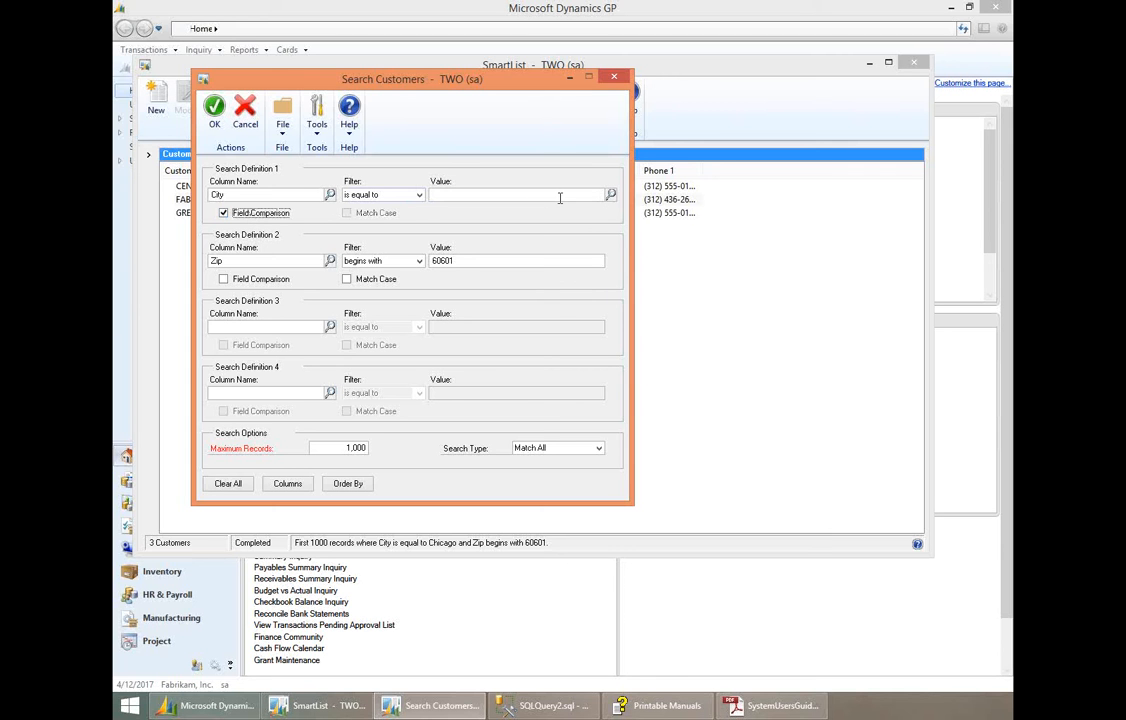
{"action": "left_click", "coordinate": [610, 194]}
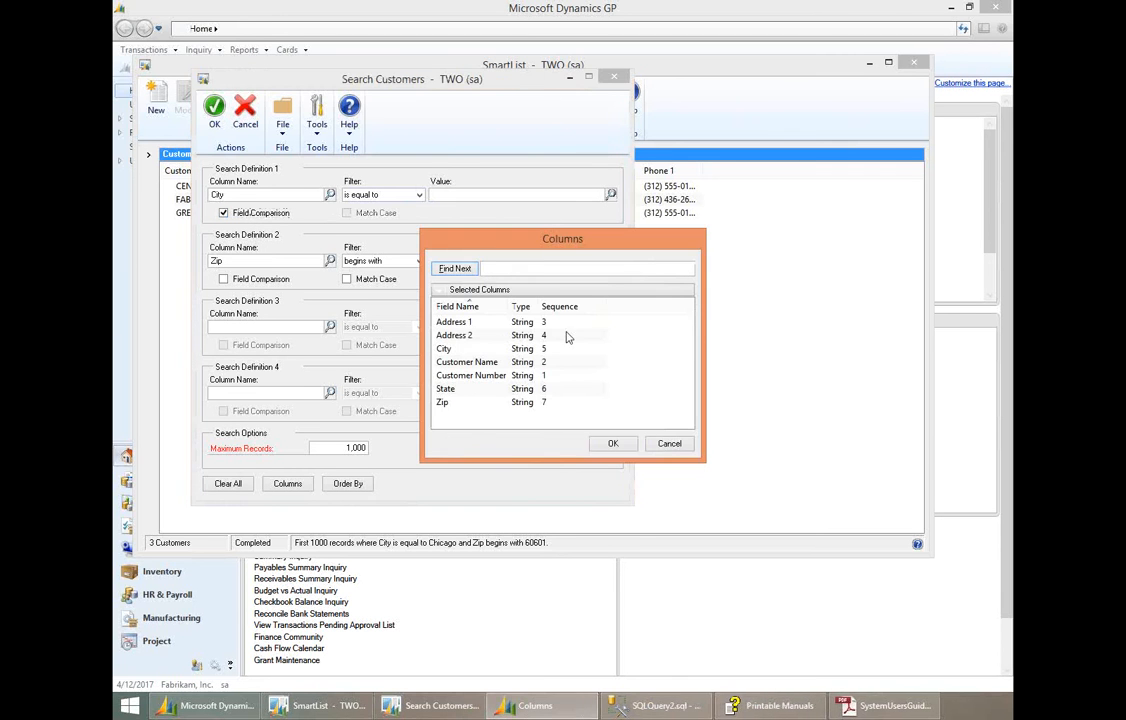
{"action": "left_click", "coordinate": [669, 443]}
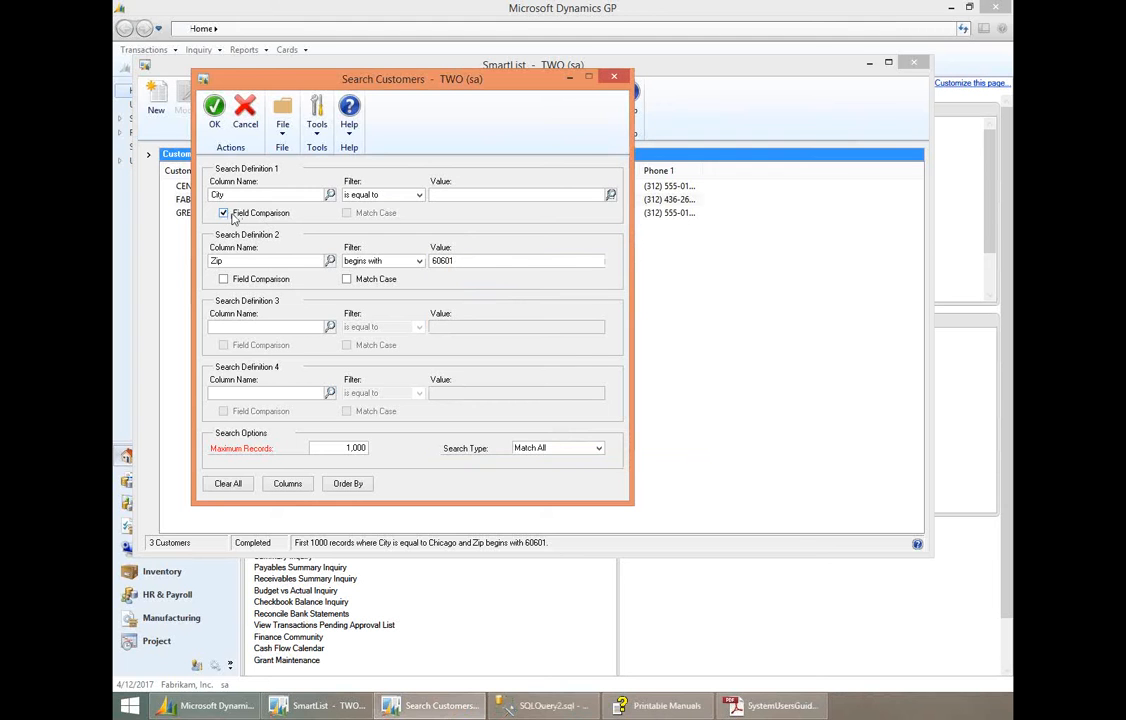
{"action": "left_click", "coordinate": [243, 216]}
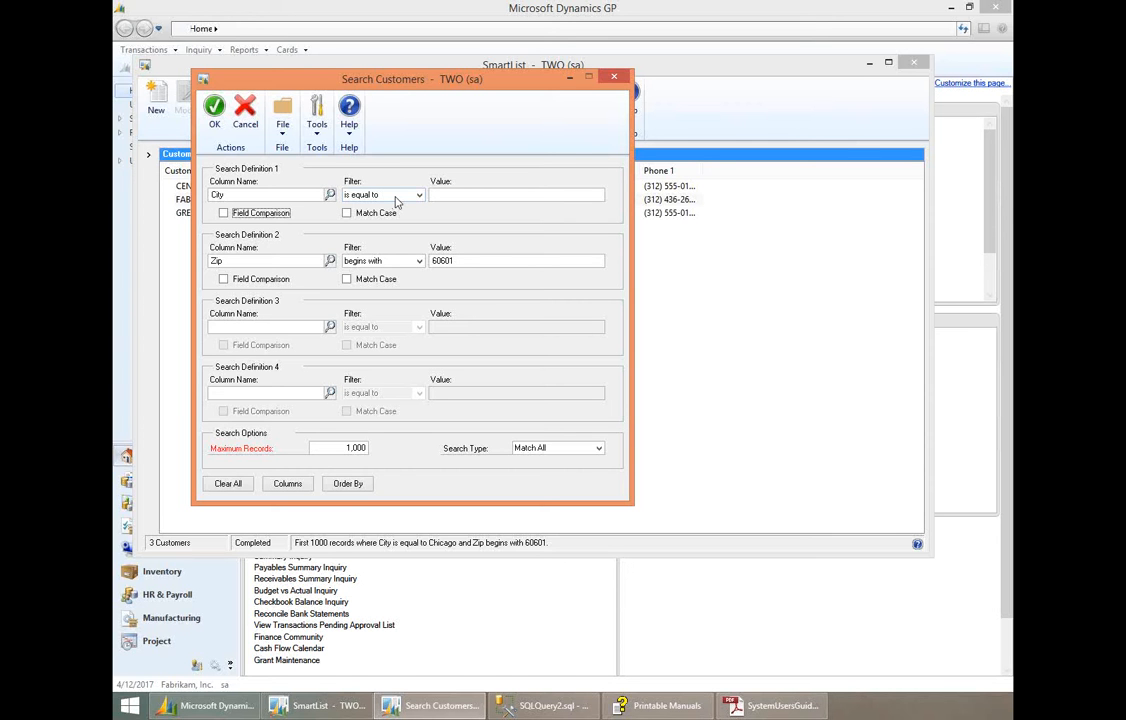
- Enter Chicago as the value of the City criterion
{"action": "left_click", "coordinate": [449, 200]}
{"action": "type", "text": "Chicago"}
- Switch the City filter to is between, and return it to is equal to
{"action": "left_click", "coordinate": [418, 197]}
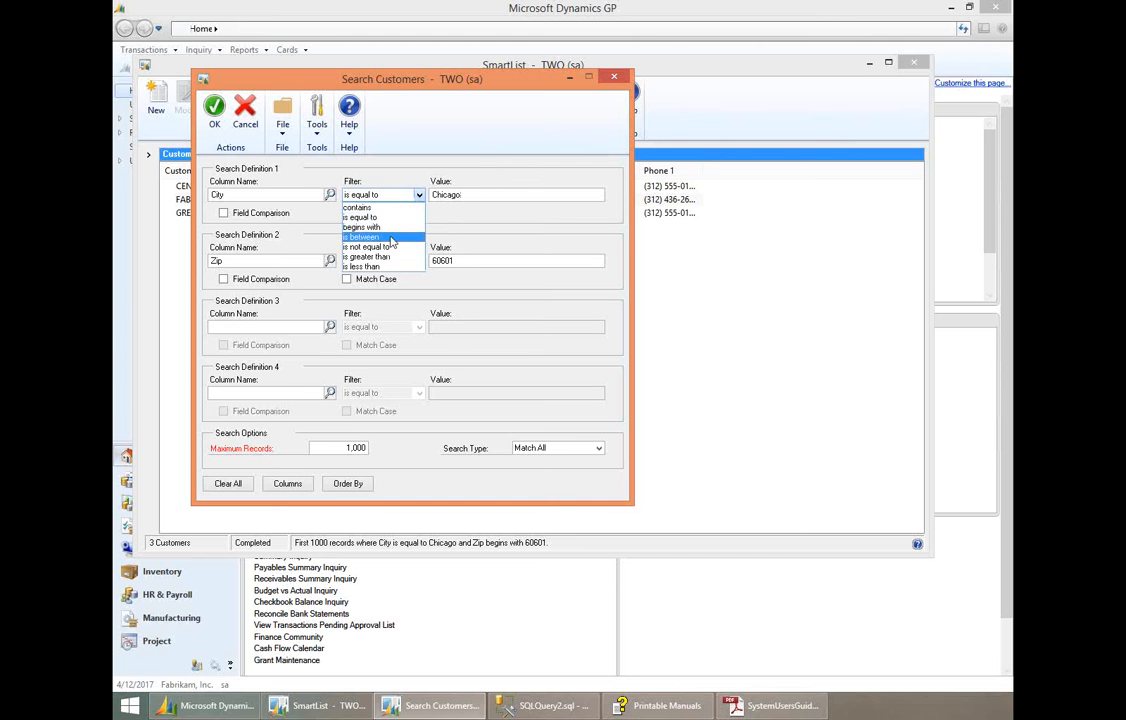
{"action": "left_click", "coordinate": [391, 237]}
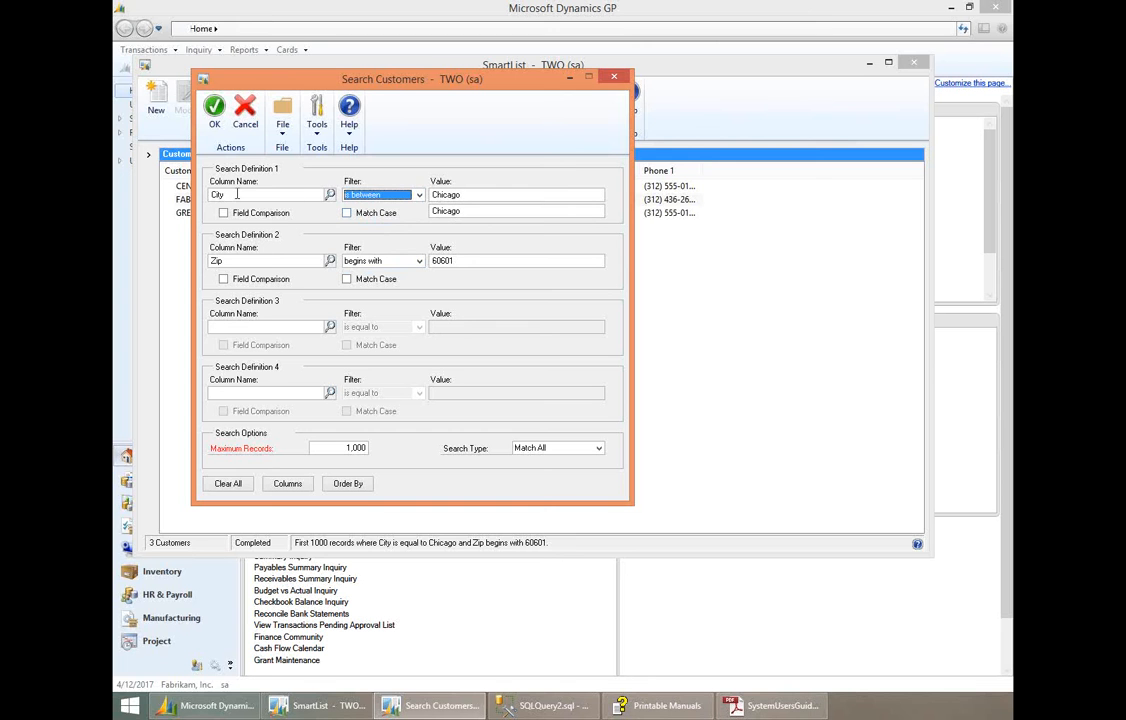
{"action": "left_click", "coordinate": [579, 193]}
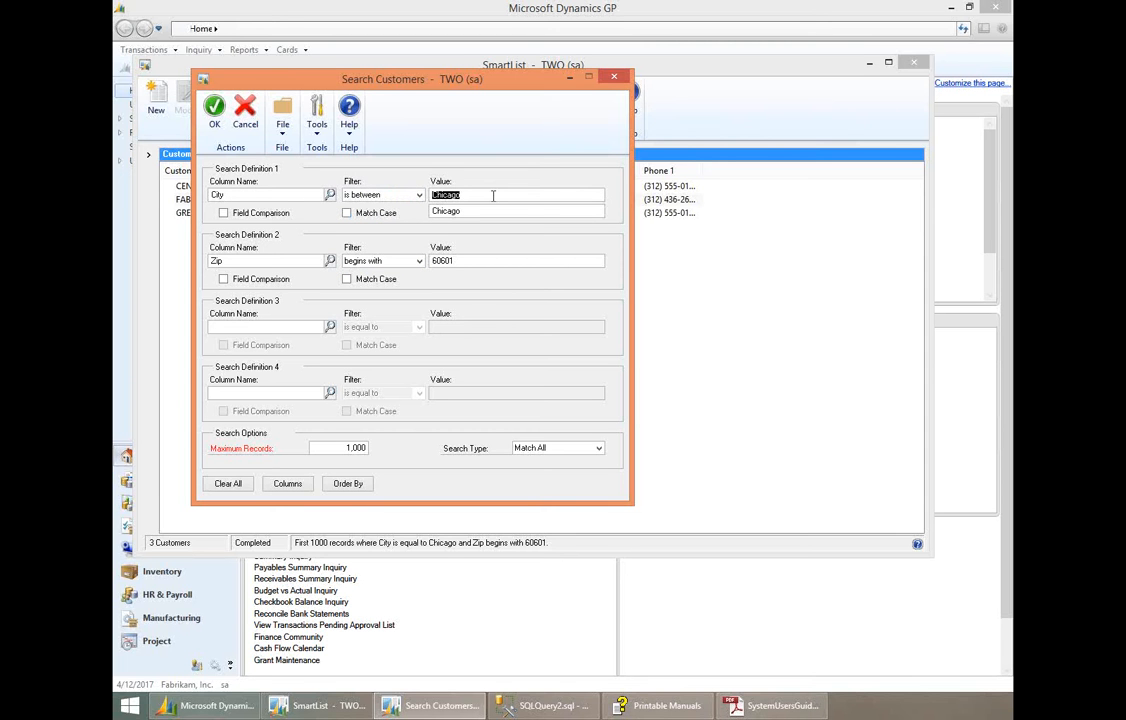
{"action": "left_click", "coordinate": [419, 194]}
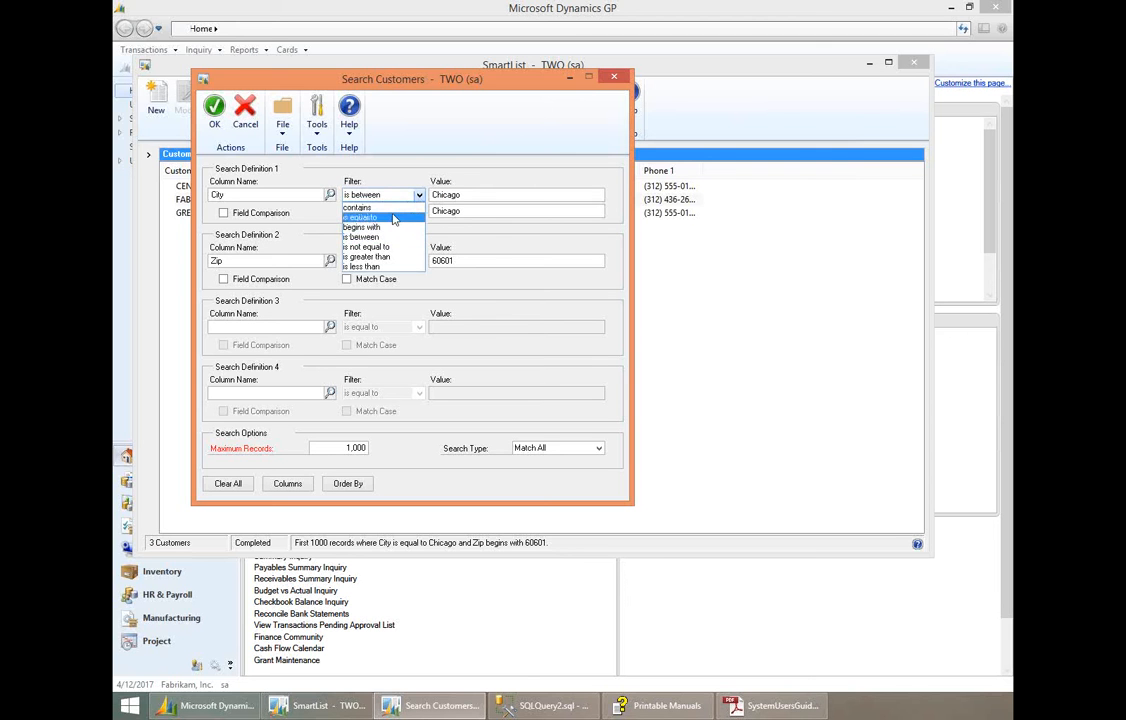
{"action": "left_click", "coordinate": [393, 218]}
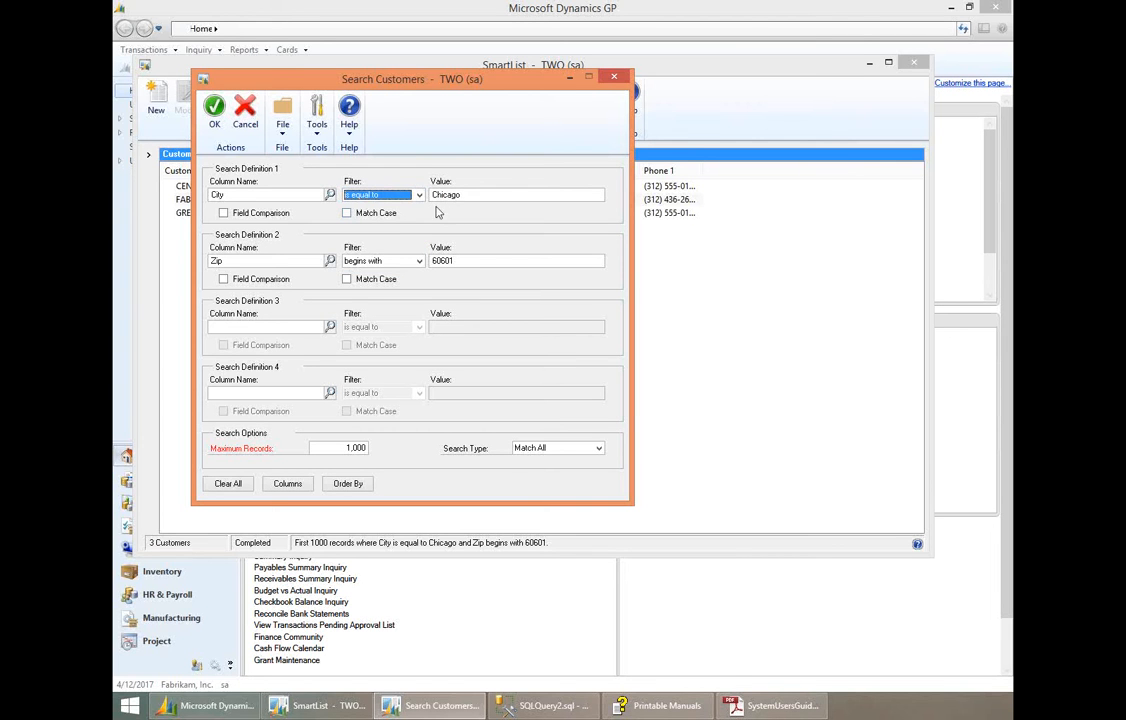
- Review the display columns from the search window without changing them, and run the customer search
{"action": "left_click", "coordinate": [287, 484]}
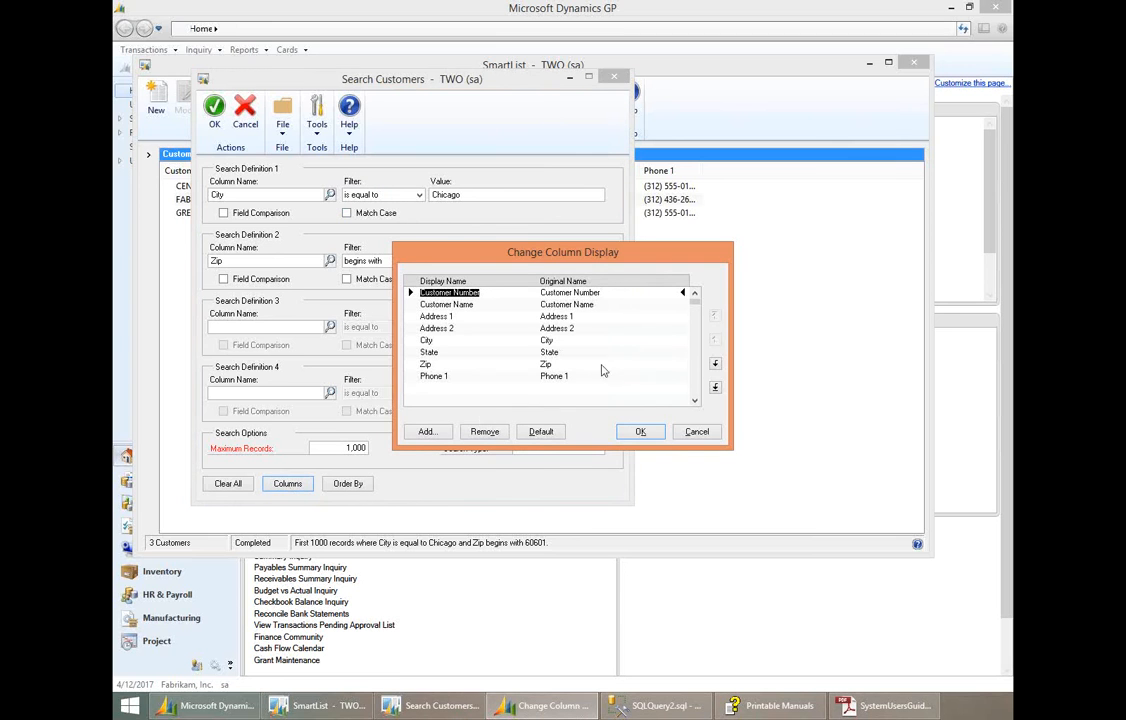
{"action": "left_click", "coordinate": [696, 431]}
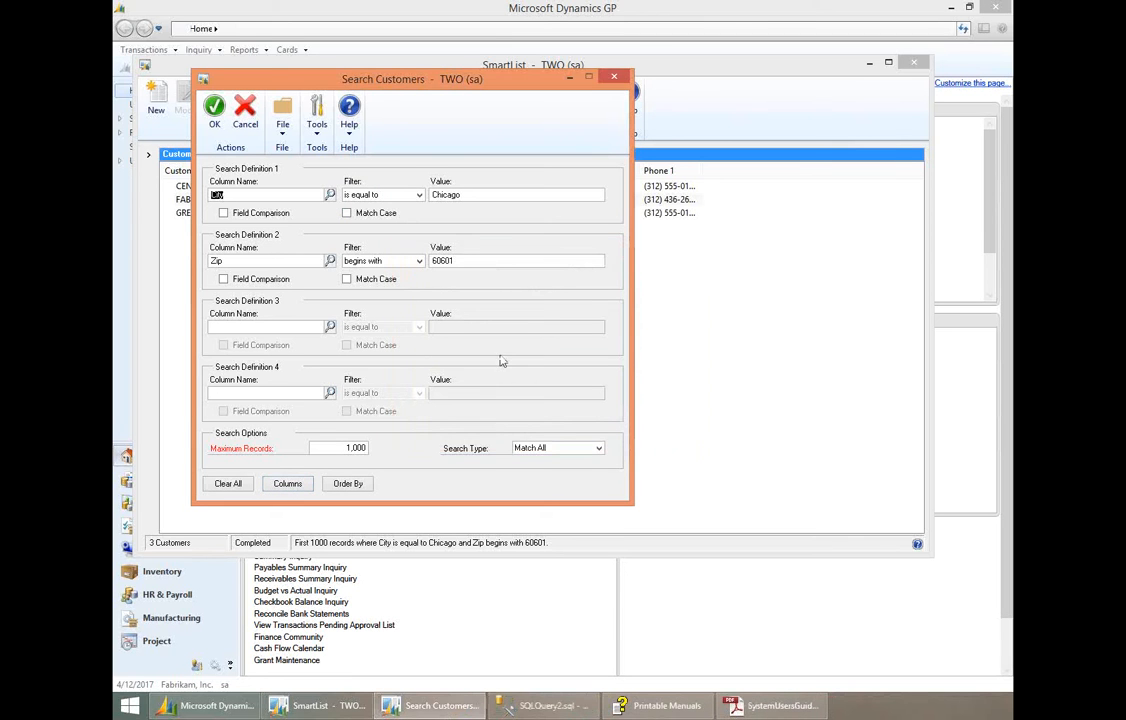
{"action": "left_click", "coordinate": [216, 114]}
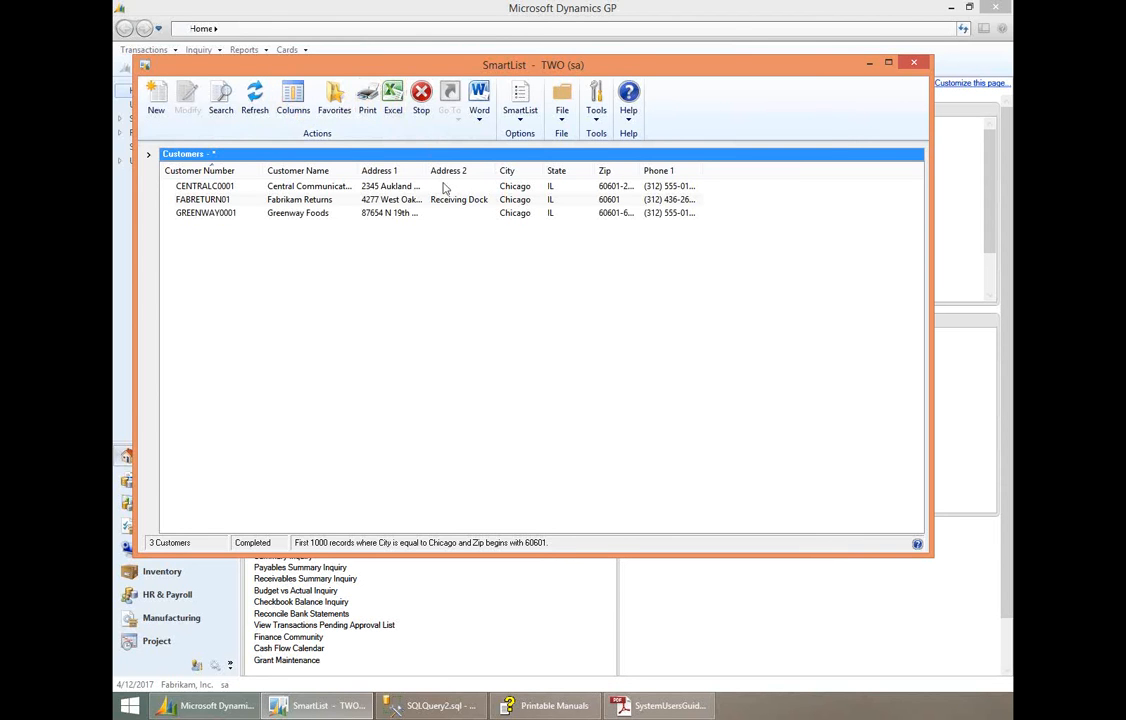
- Open the SmartList column display and browse the available columns that can be added to the customer list
{"action": "left_click", "coordinate": [292, 104]}
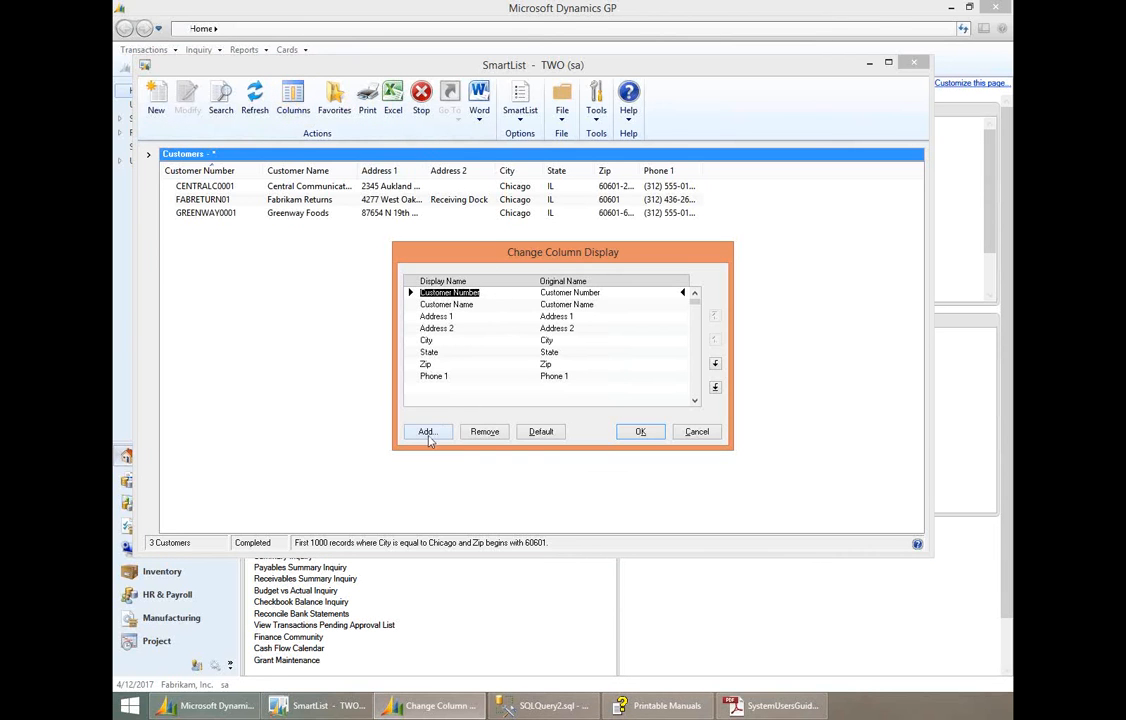
{"action": "left_click", "coordinate": [428, 435]}
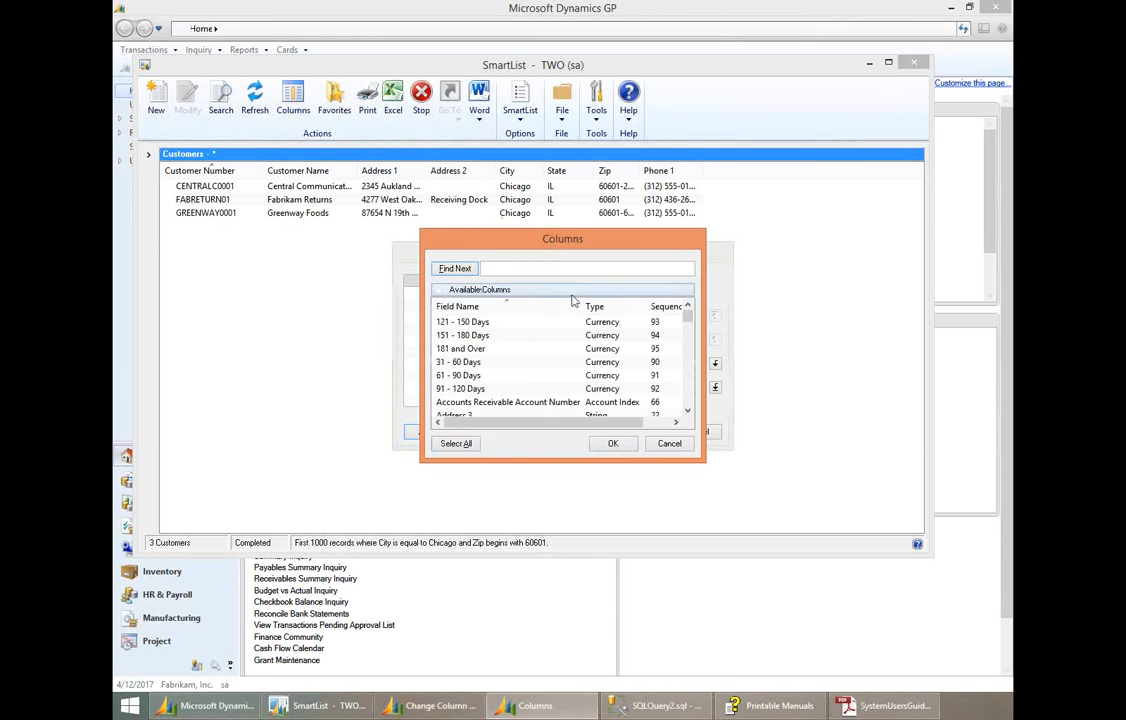
{"action": "left_click_drag", "start_coordinate": [526, 249], "coordinate": [470, 231]}
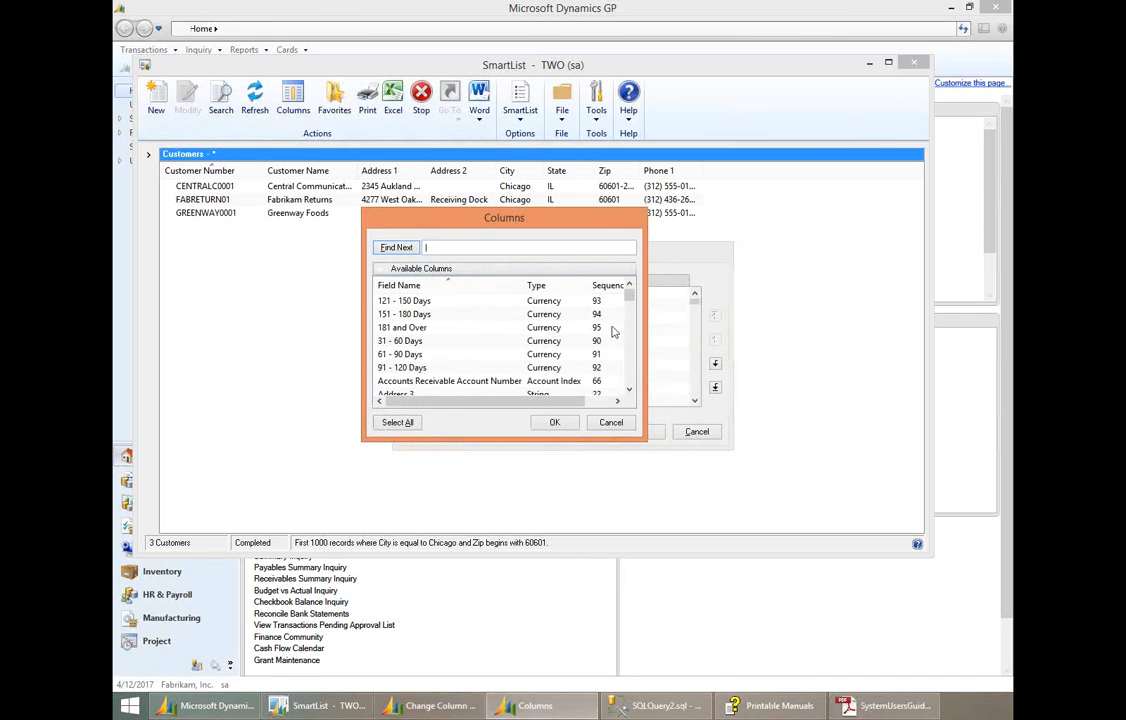
{"action": "left_click", "coordinate": [629, 390]}
{"action": "left_click", "coordinate": [629, 391]}
{"action": "left_click", "coordinate": [629, 391]}
{"action": "left_click", "coordinate": [629, 391]}
{"action": "left_click", "coordinate": [629, 391]}
{"action": "left_click", "coordinate": [630, 392]}
{"action": "left_click", "coordinate": [630, 392]}
{"action": "scroll", "coordinate": [556, 347], "scroll_direction": "down", "scroll_amount": 1}
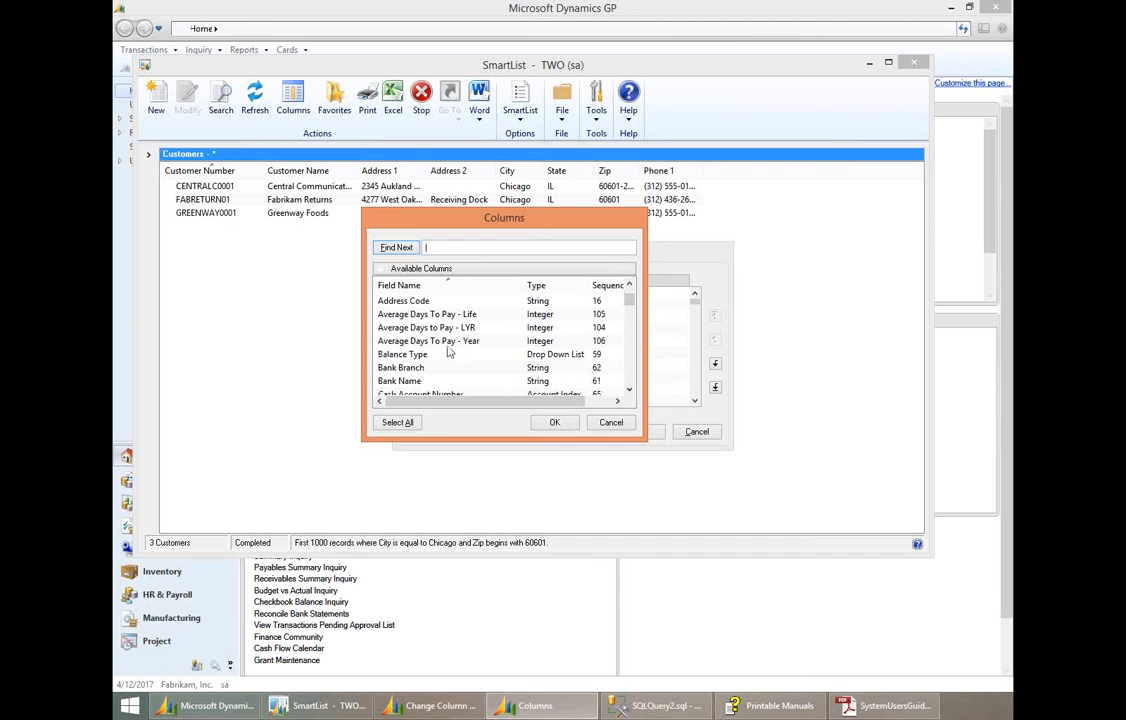
{"action": "left_click", "coordinate": [629, 286]}
{"action": "left_click", "coordinate": [629, 286]}
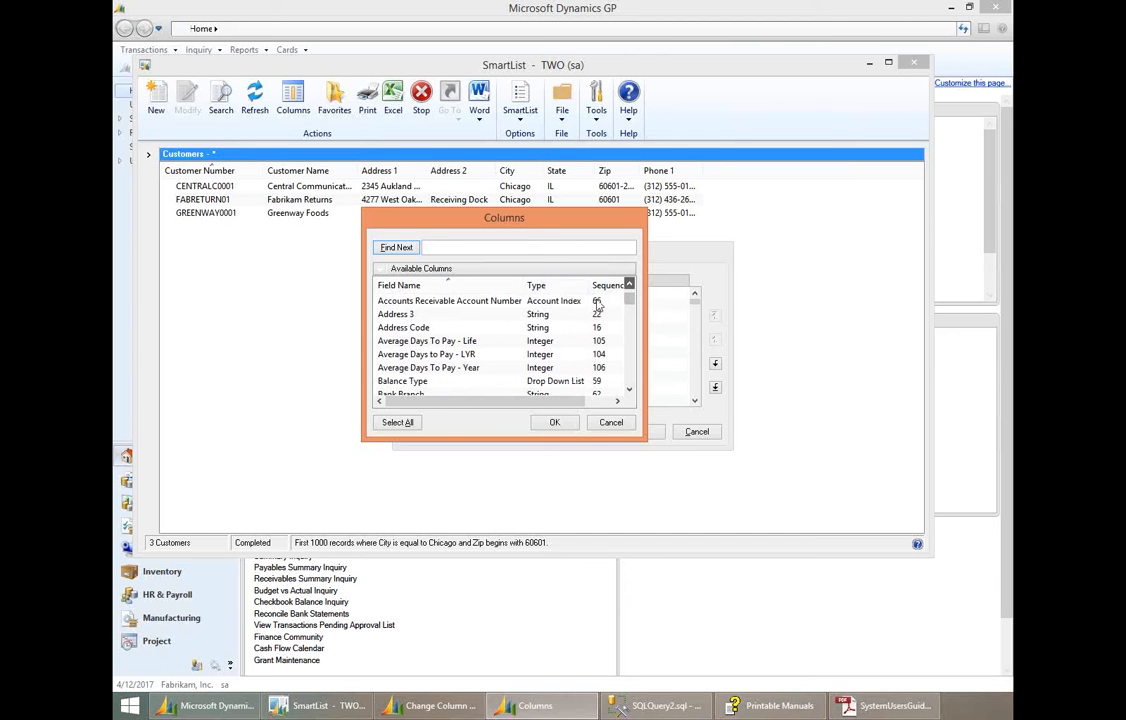
- Select Address 3, Address Code and the three Average Days To Pay columns for adding, and cancel the selection
{"action": "left_click", "coordinate": [510, 318]}
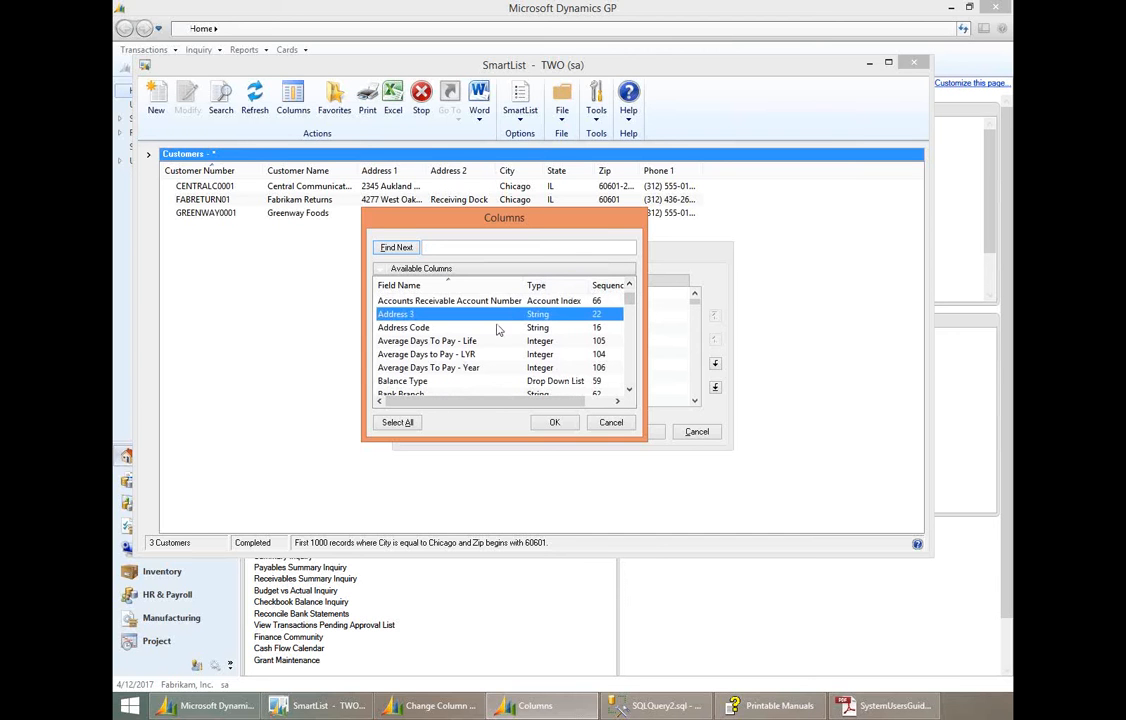
{"action": "left_click", "coordinate": [473, 328], "text": "ctrl"}
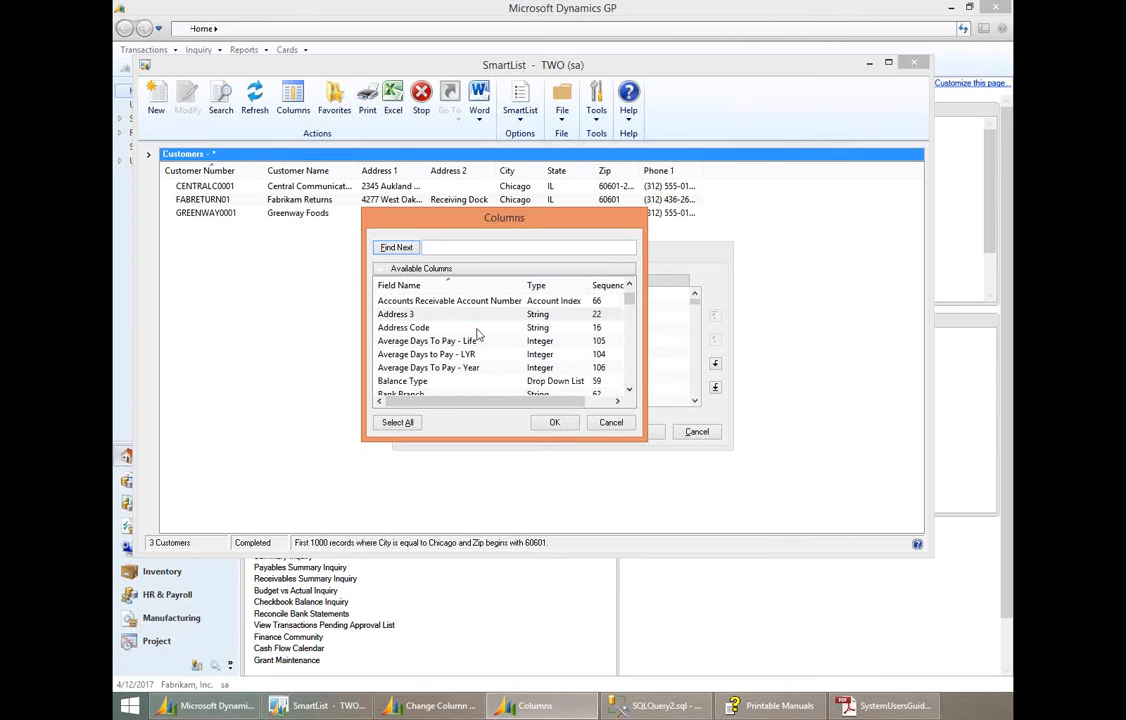
{"action": "left_click", "coordinate": [459, 344], "text": "ctrl"}
{"action": "left_click", "coordinate": [460, 355], "text": "ctrl"}
{"action": "left_click", "coordinate": [457, 369], "text": "ctrl"}
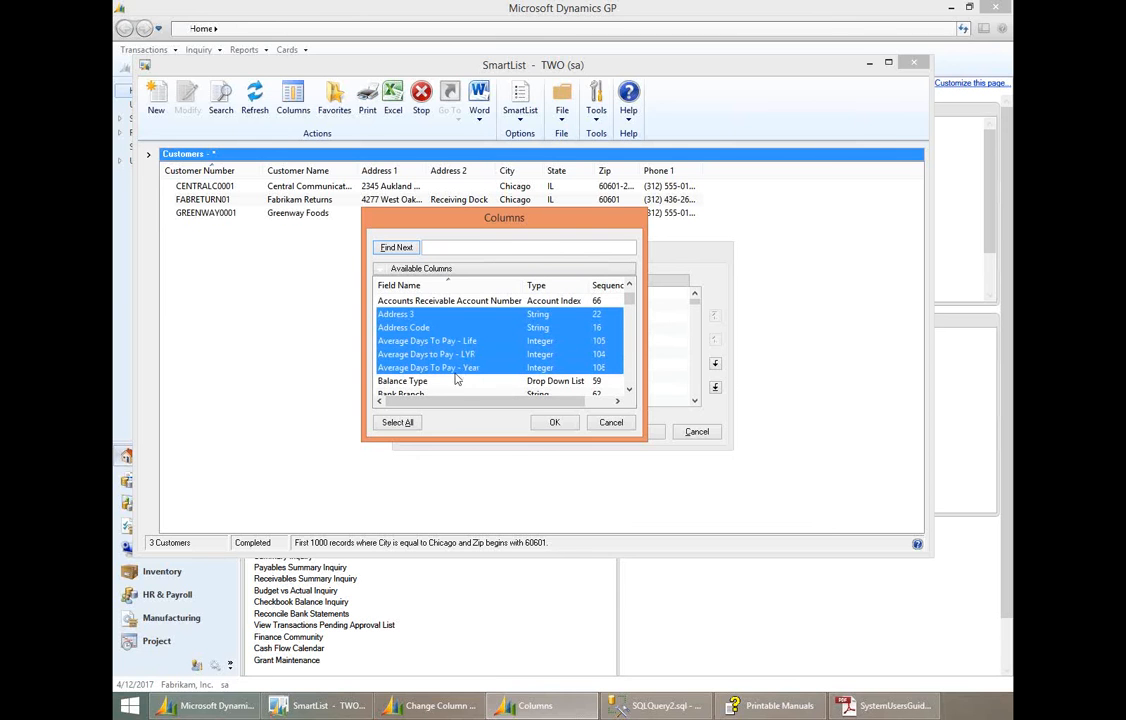
{"action": "left_click", "coordinate": [611, 422]}
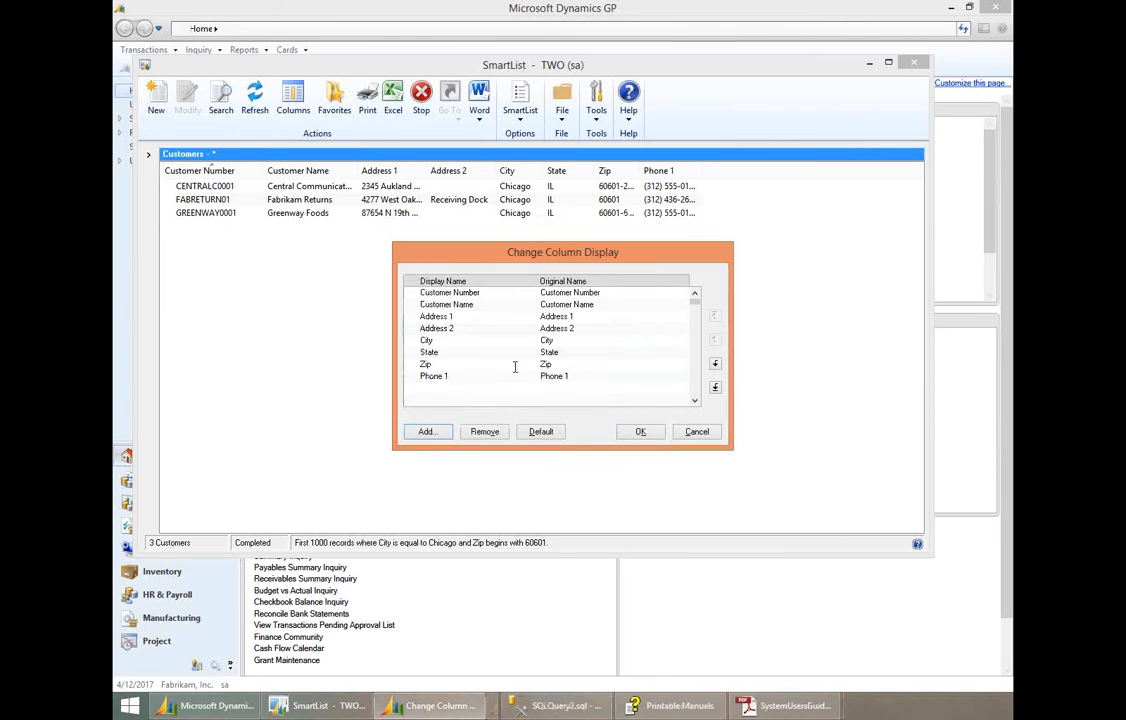
- Try editing the display name of the Customer Number column, and restore it to Customer Number
{"action": "left_click", "coordinate": [458, 328]}
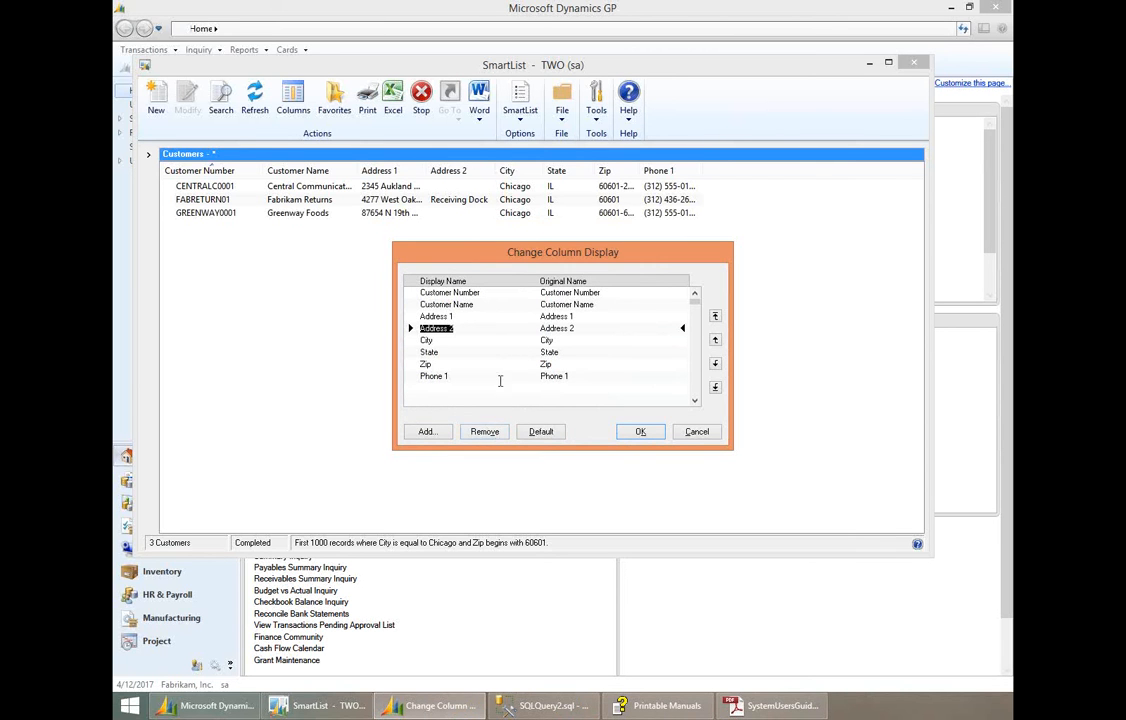
{"action": "left_click", "coordinate": [463, 317]}
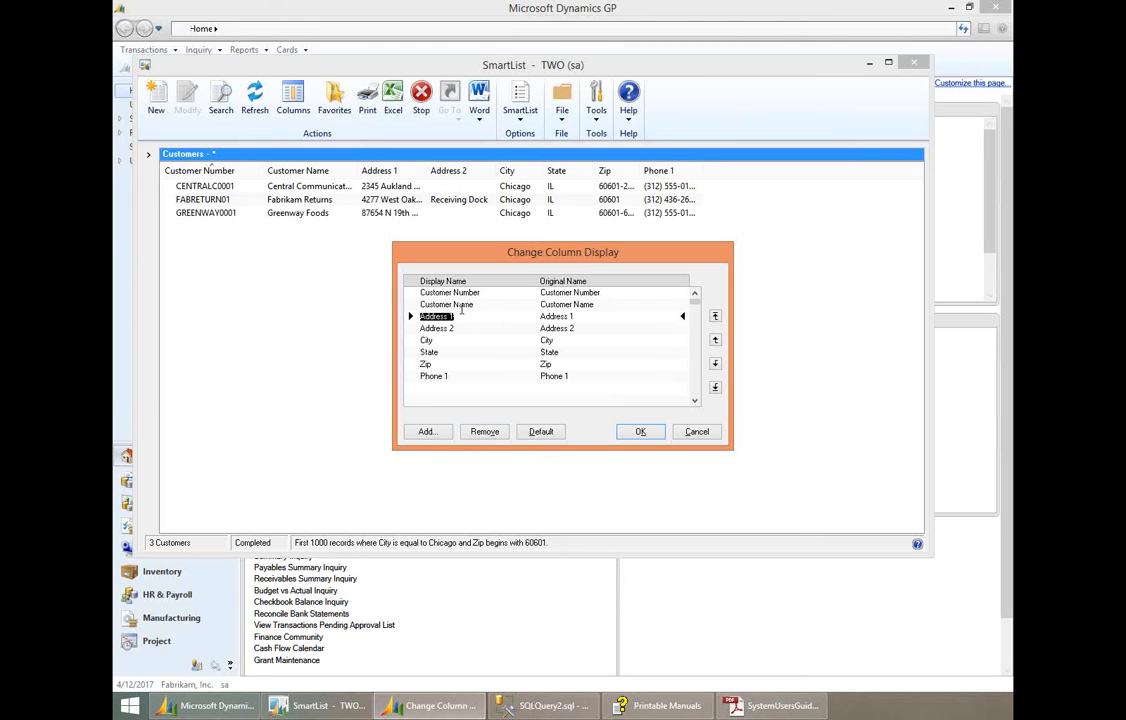
{"action": "left_click", "coordinate": [471, 293]}
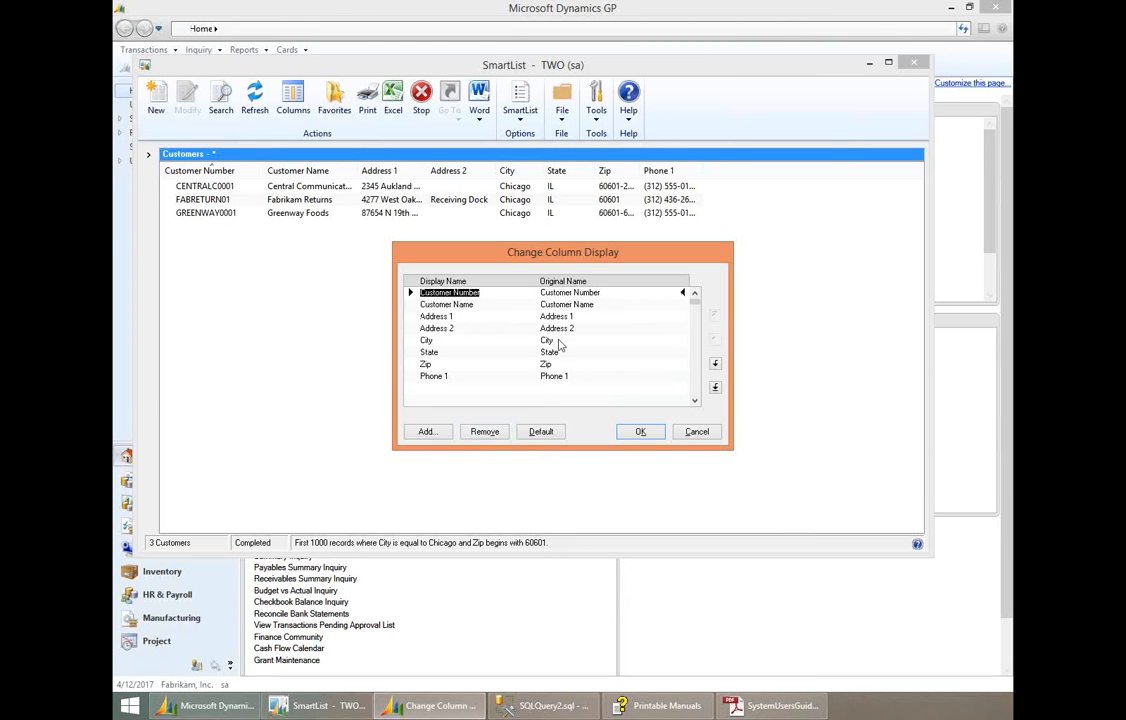
{"action": "left_click", "coordinate": [486, 292]}
{"action": "key", "text": "BackSpace"}
{"action": "key", "text": "BackSpace"}
{"action": "key", "text": "BackSpace"}
{"action": "key", "text": "BackSpace"}
{"action": "key", "text": "BackSpace"}
{"action": "key", "text": "BackSpace"}
{"action": "type", "text": "INo"}
{"action": "key", "text": "BackSpace"}
{"action": "key", "text": "BackSpace"}
{"action": "type", "text": "umber"}
- Move the Customer Name column up one place and back down, and discard the column display changes
{"action": "left_click", "coordinate": [440, 303]}
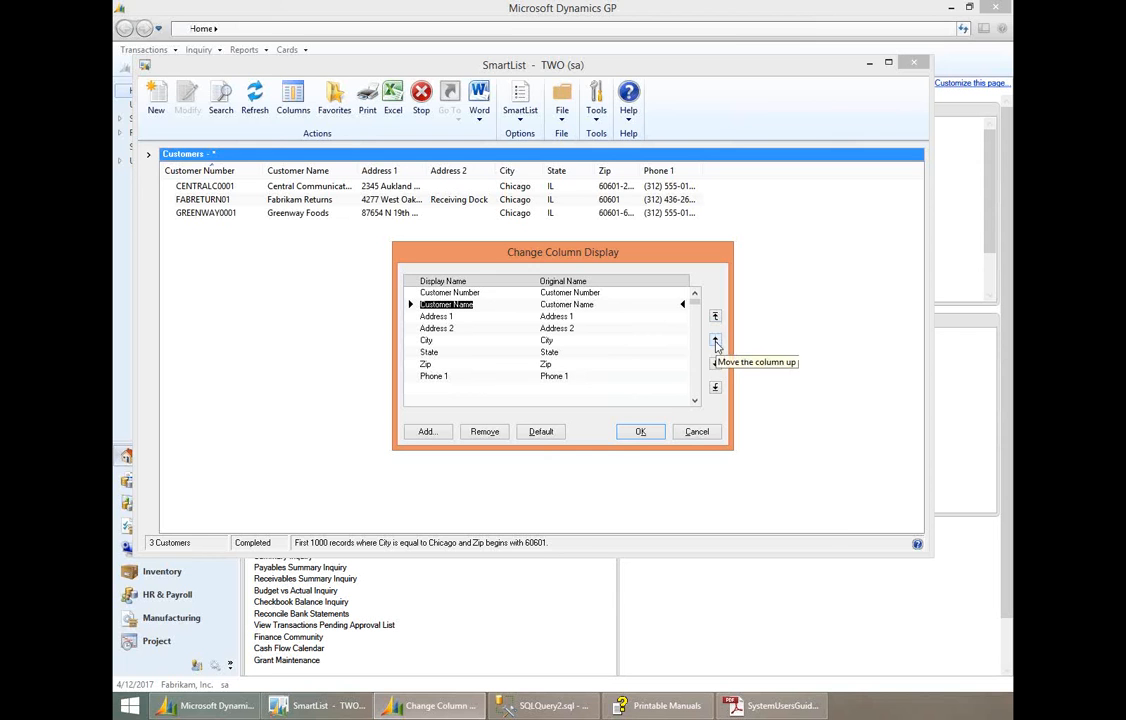
{"action": "left_click", "coordinate": [715, 341]}
{"action": "left_click", "coordinate": [715, 363]}
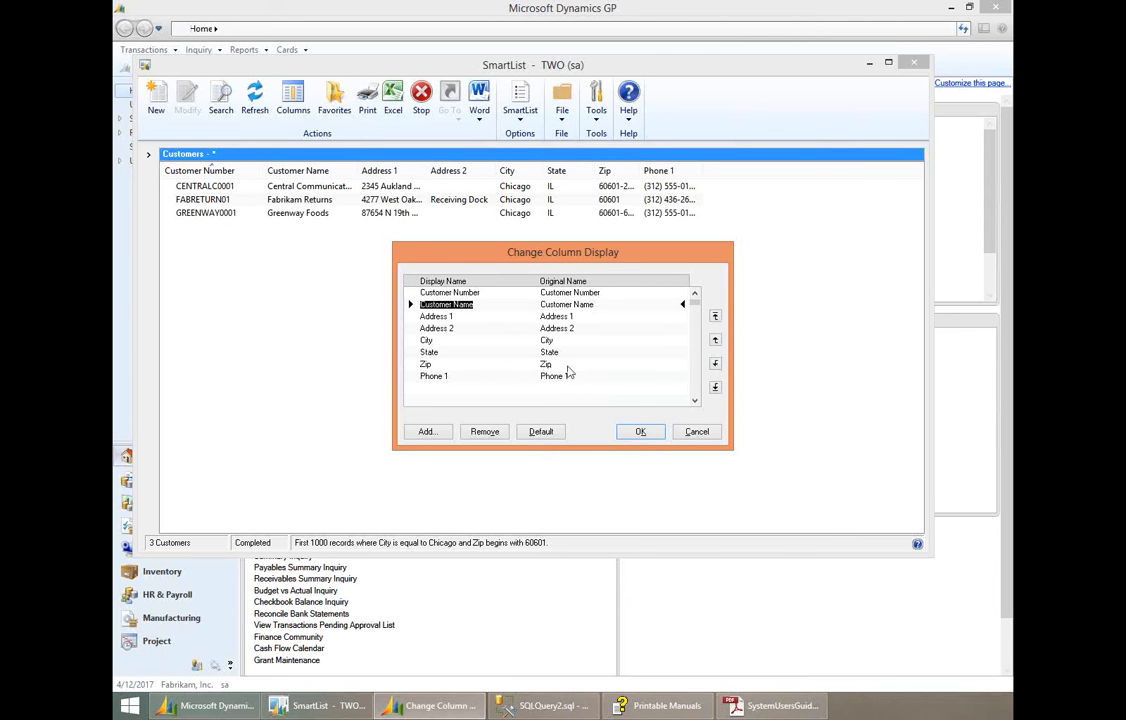
{"action": "left_click", "coordinate": [704, 436]}
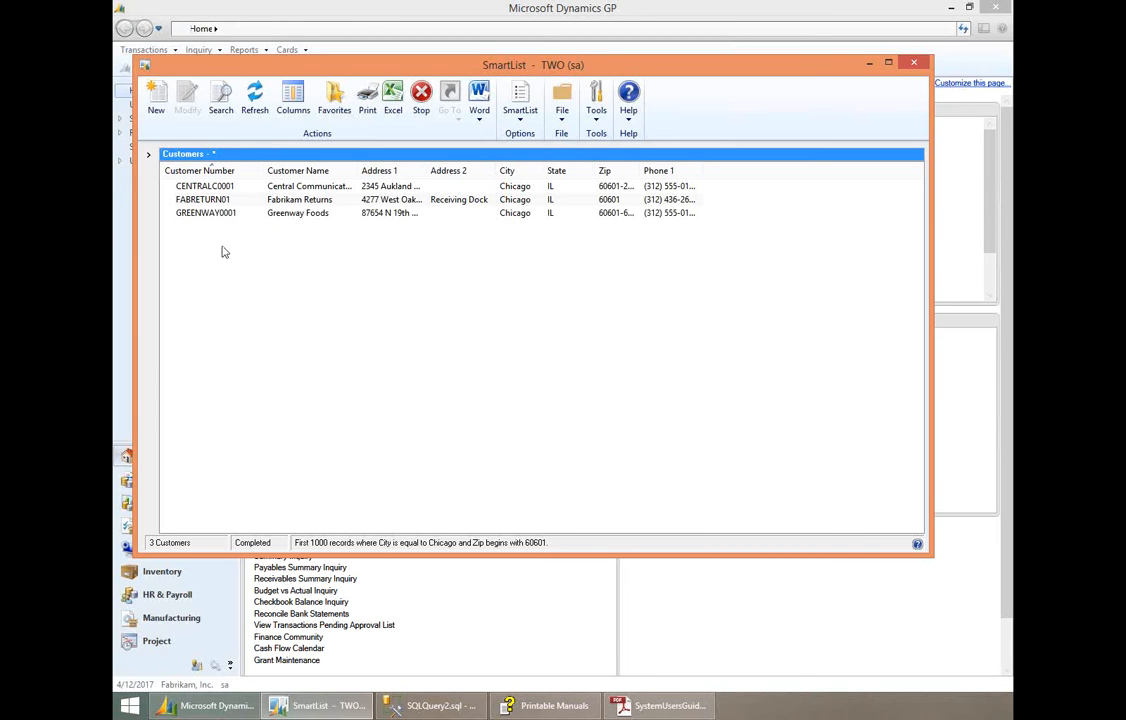
- Save the refreshed customer search as a favorite with a reminder, named Customers by Chicago and visible to System
{"action": "left_click", "coordinate": [255, 100]}
{"action": "left_click", "coordinate": [335, 118]}
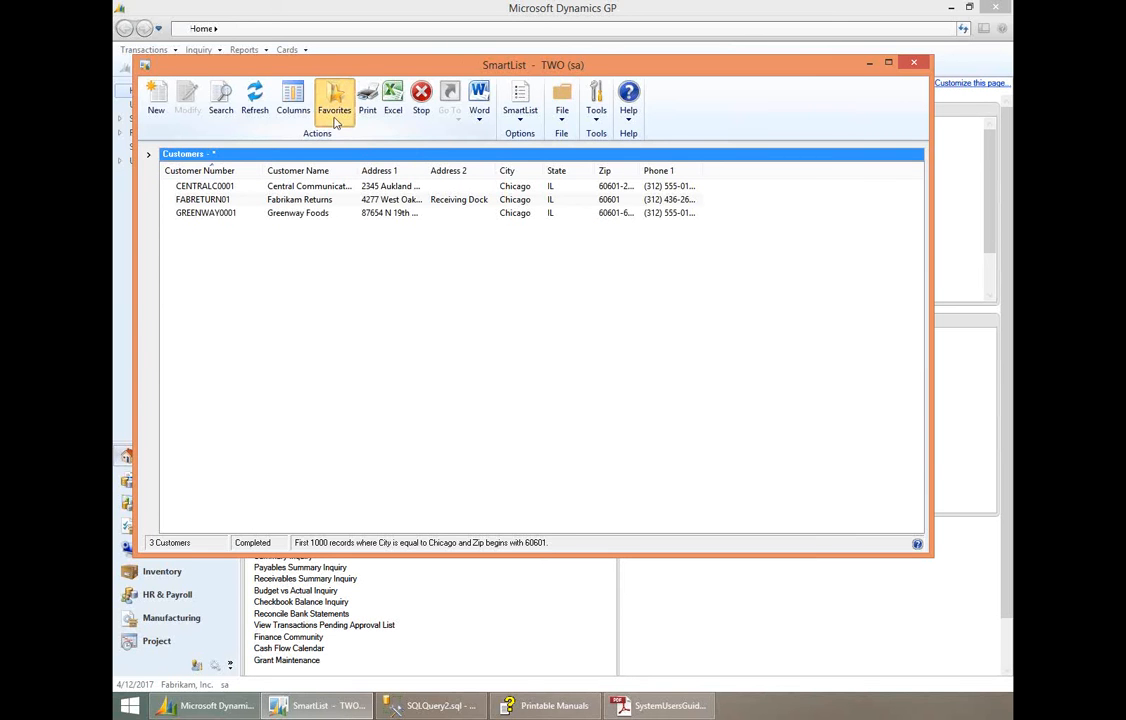
{"action": "left_click_drag", "start_coordinate": [462, 294], "coordinate": [355, 259]}
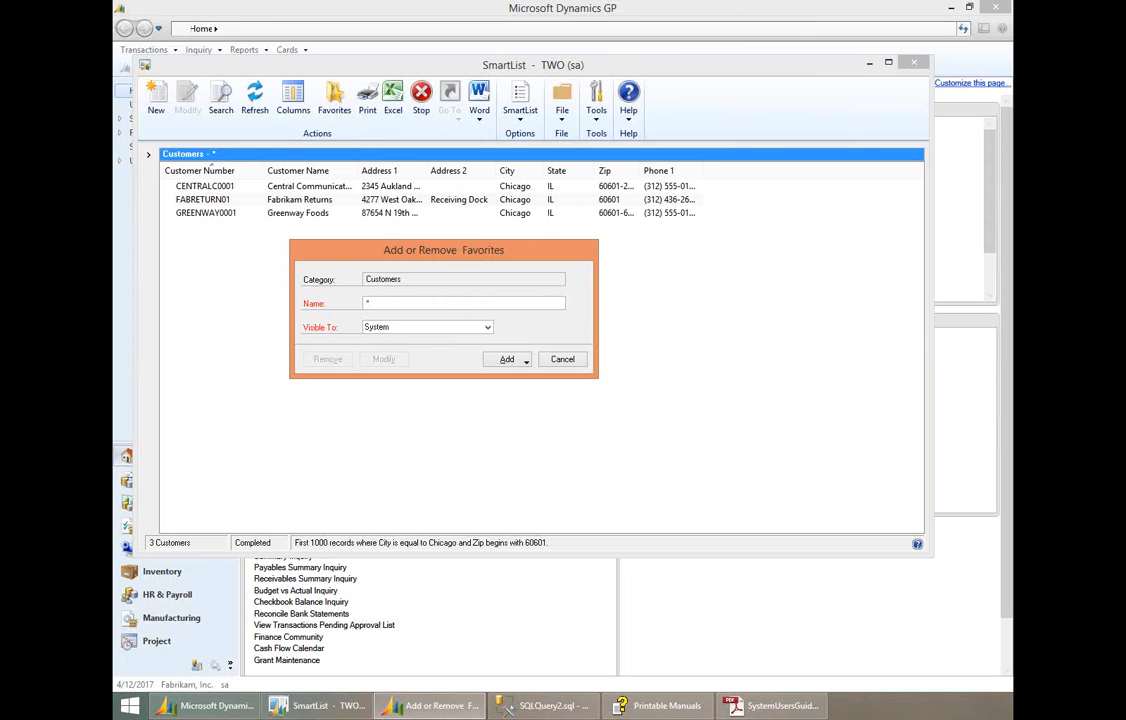
{"action": "key", "text": "BackSpace"}
{"action": "type", "text": "Customers by Chicago"}
{"action": "left_click", "coordinate": [488, 328]}
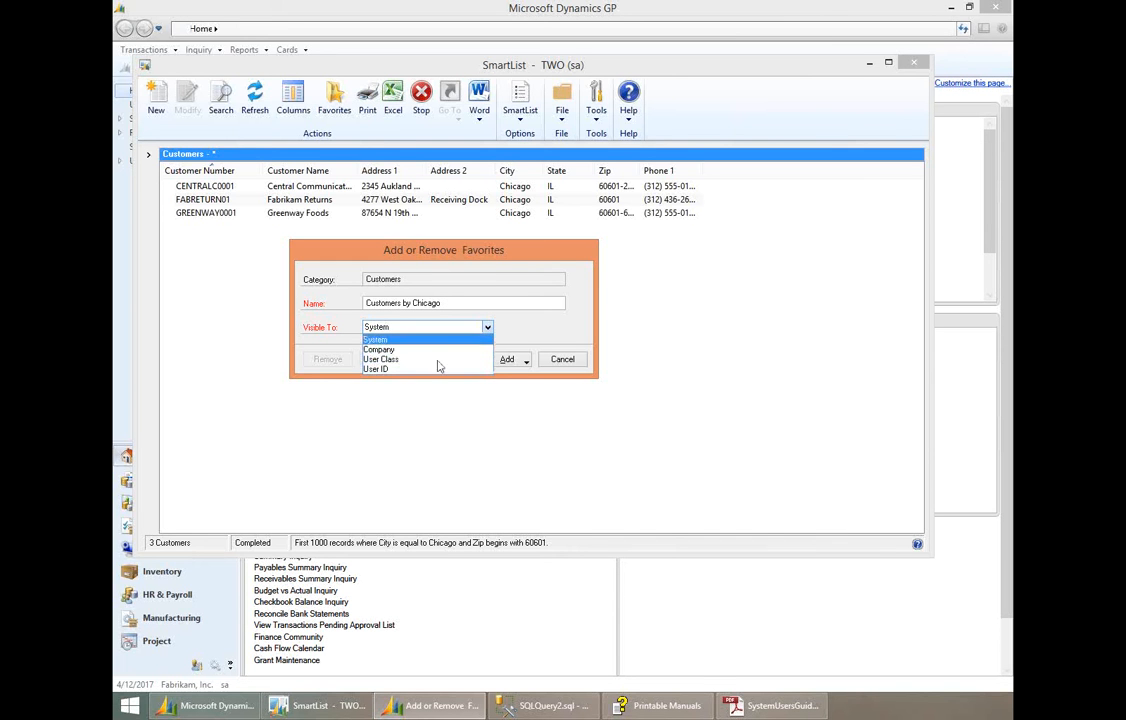
{"action": "left_click", "coordinate": [457, 341]}
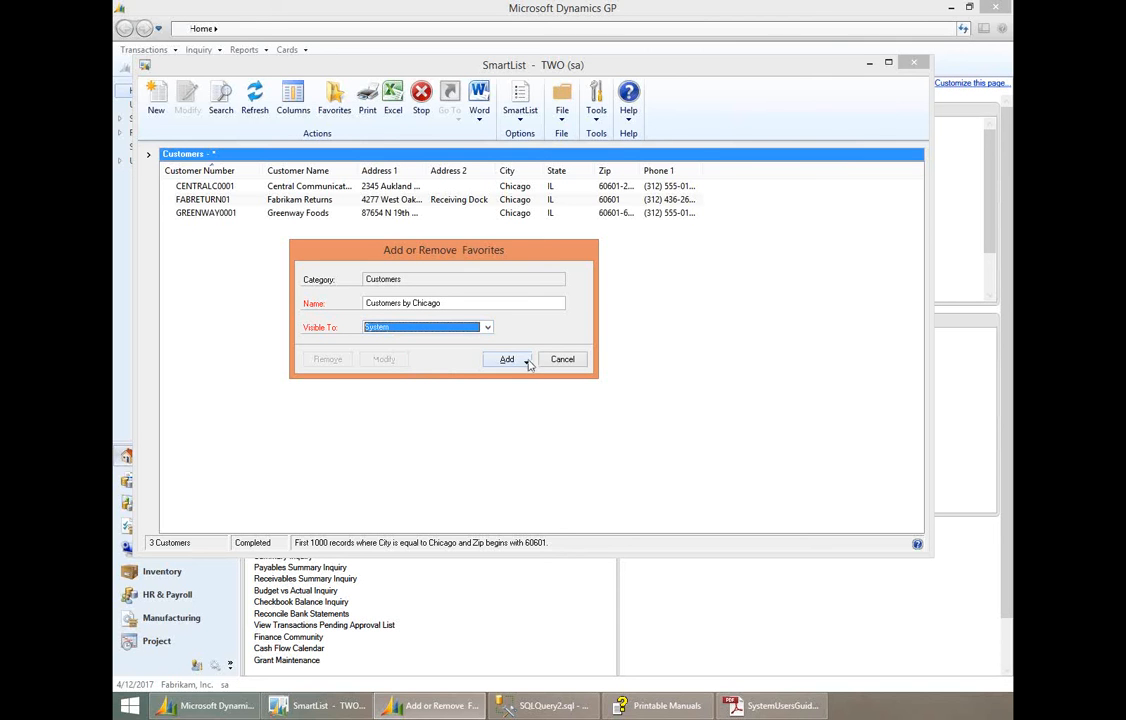
{"action": "left_click", "coordinate": [527, 362]}
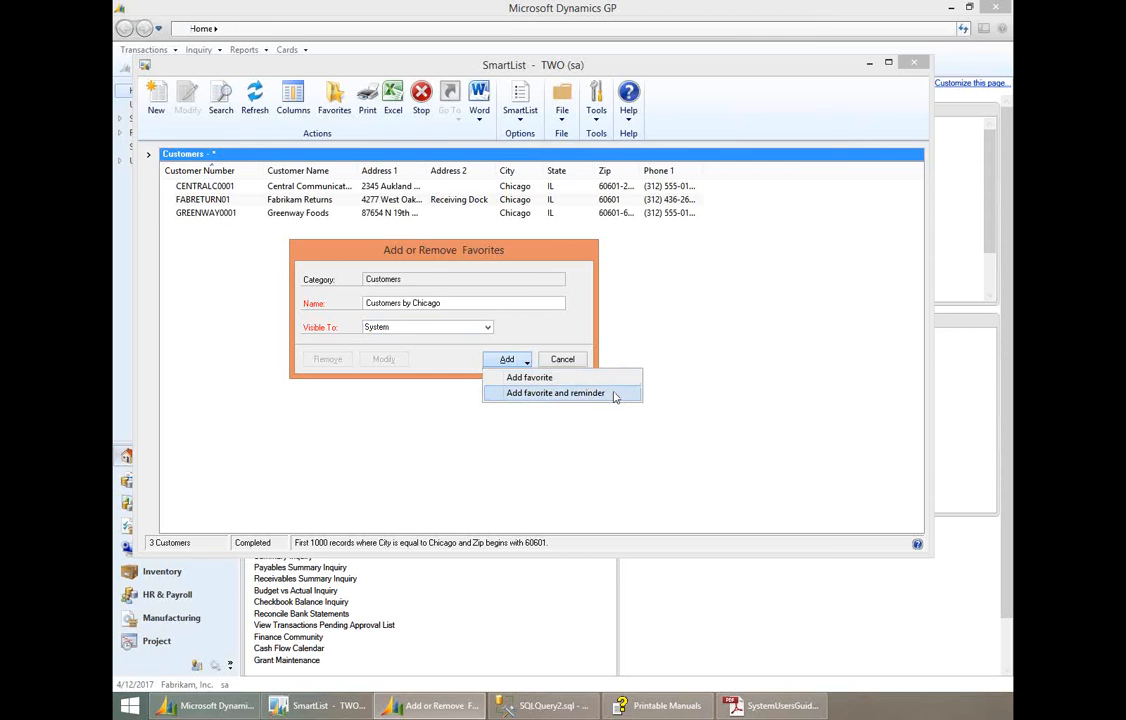
{"action": "left_click", "coordinate": [559, 393]}
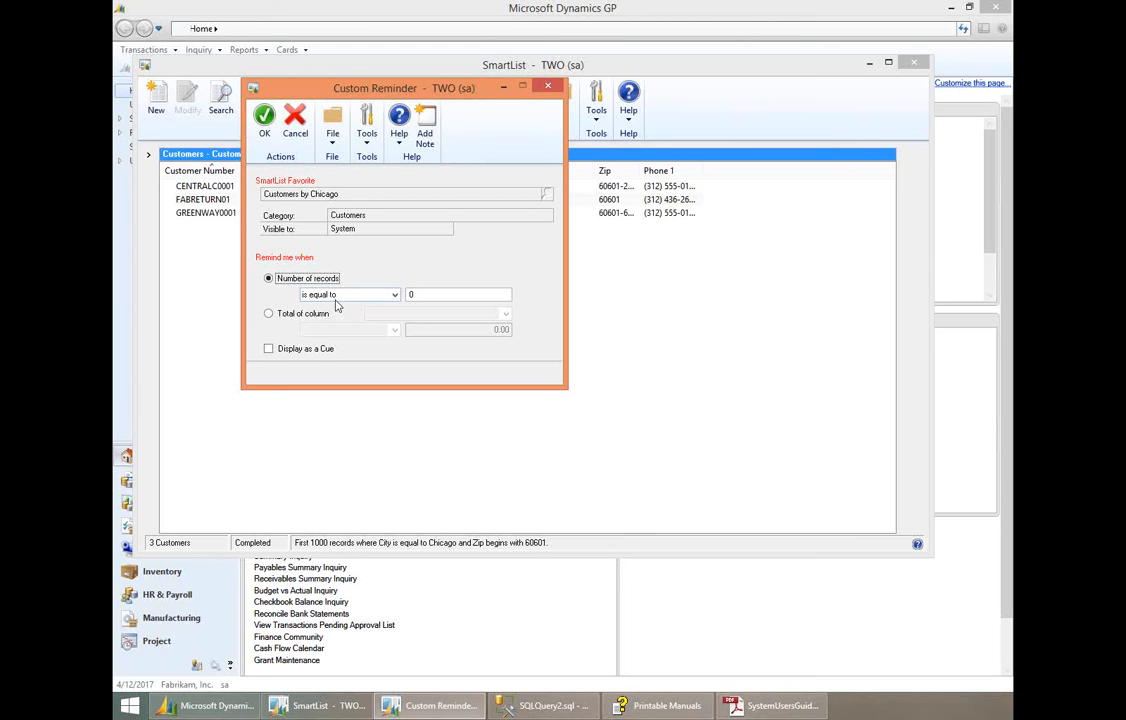
- Try basing the reminder on the total of a column, opening the column choices and the comparison value
{"action": "left_click", "coordinate": [409, 294]}
{"action": "type", "text": "1"}
{"action": "left_click", "coordinate": [268, 314]}
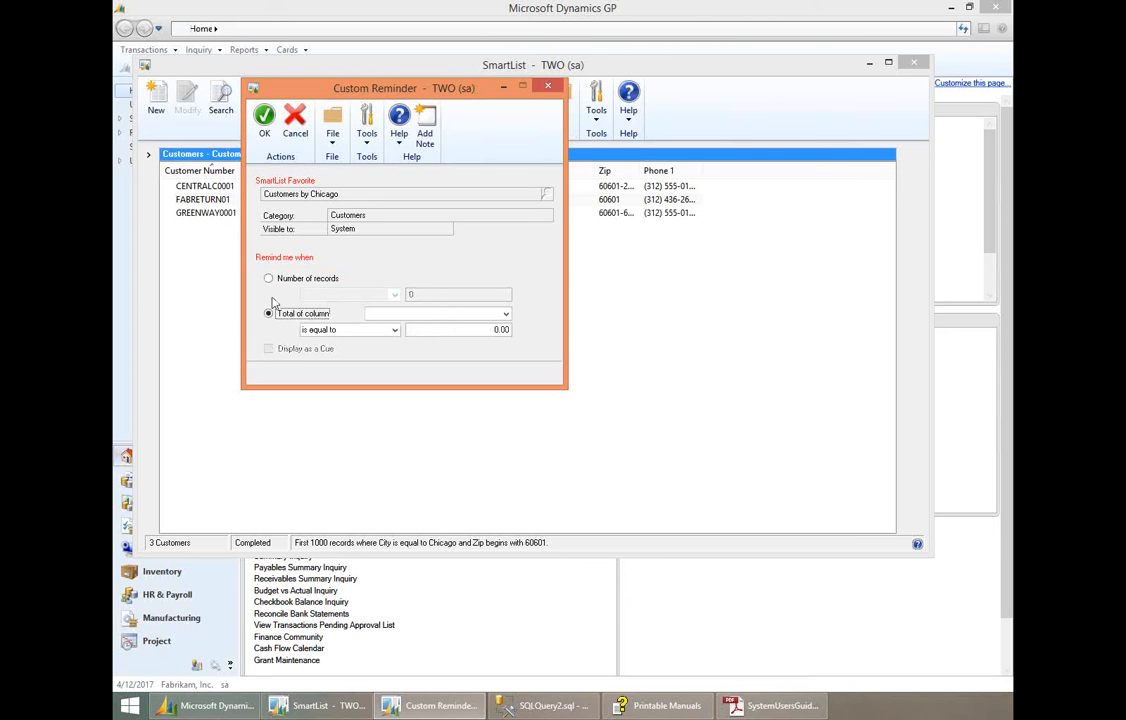
{"action": "left_click", "coordinate": [400, 316]}
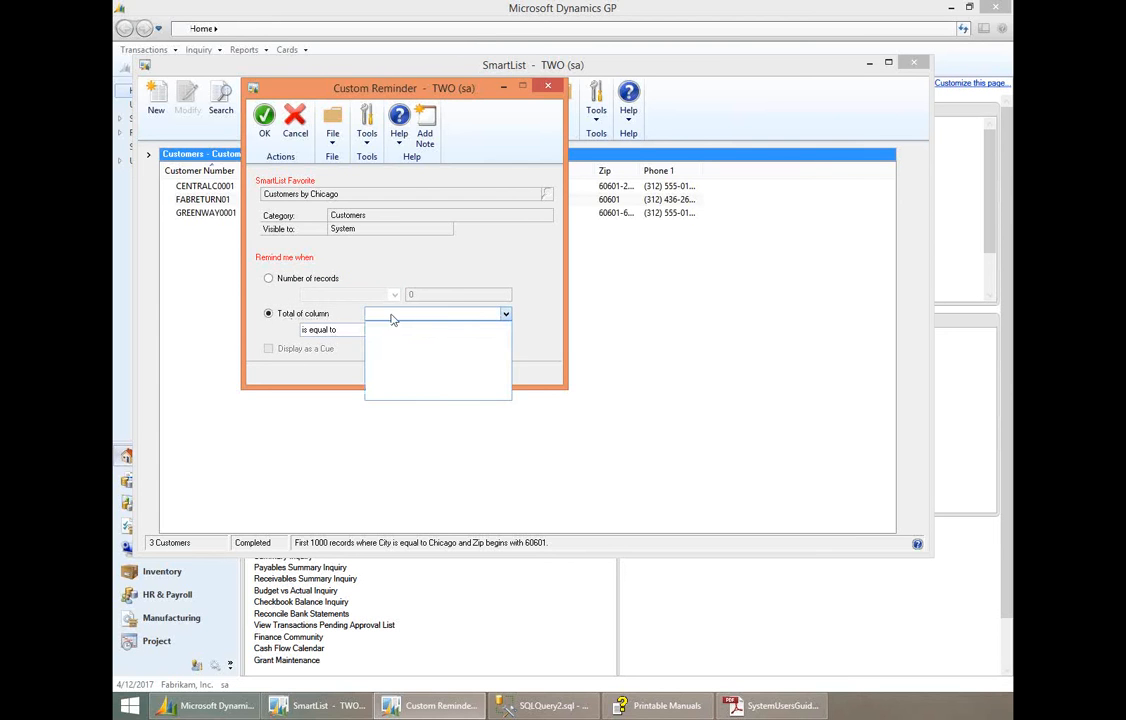
{"action": "left_click", "coordinate": [339, 317]}
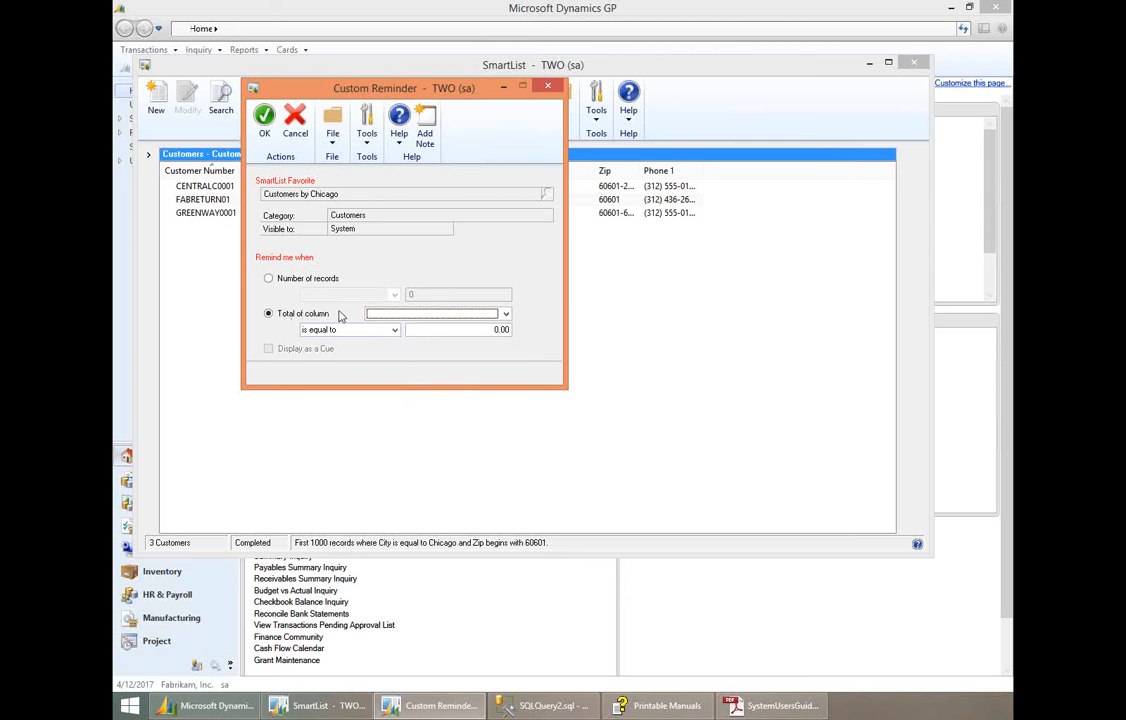
{"action": "left_click", "coordinate": [432, 330]}
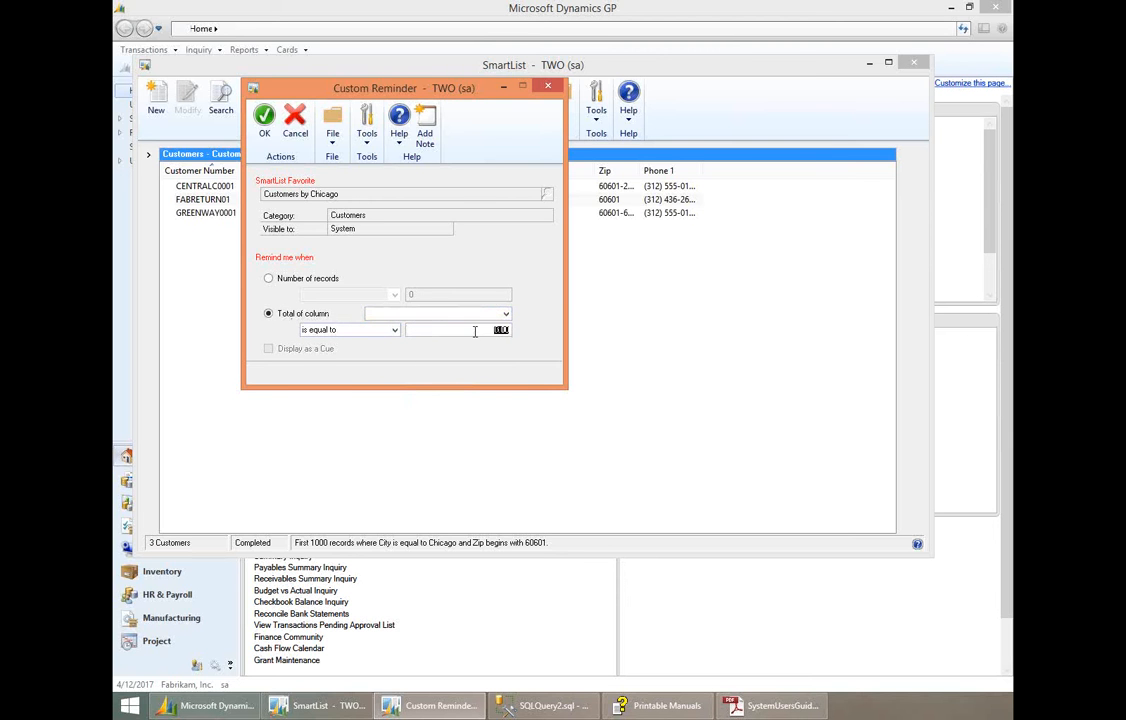
- Base the custom reminder on the number of records and save it for the Customers by Chicago favorite
{"action": "left_click", "coordinate": [269, 280]}
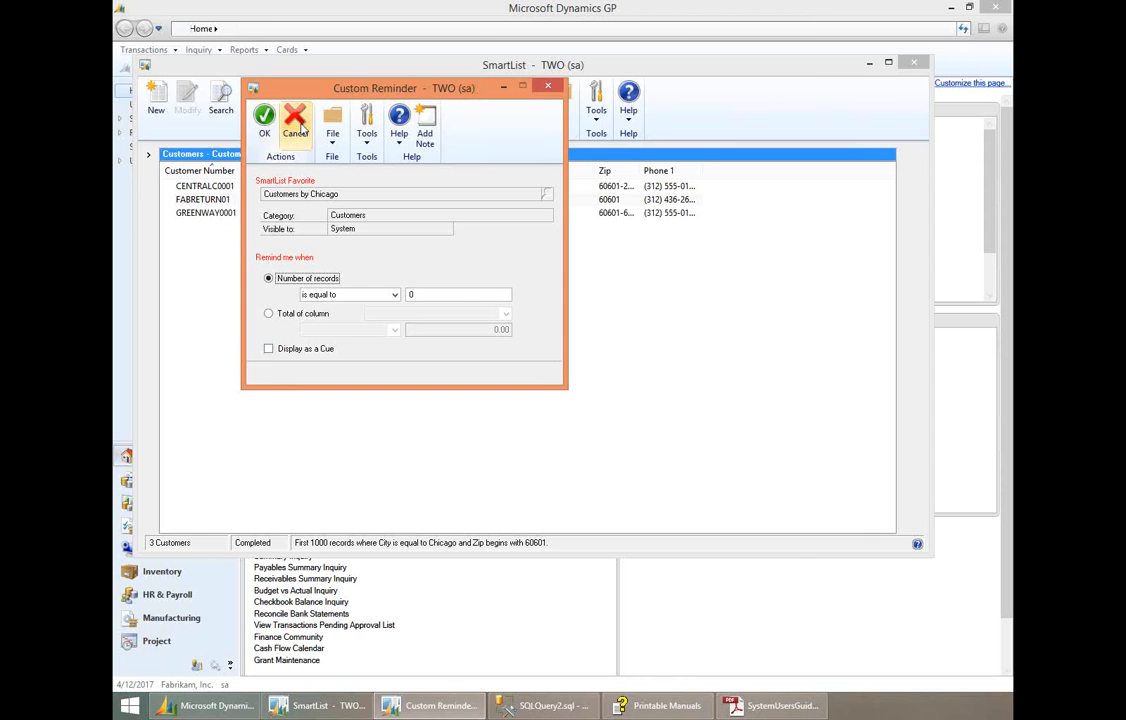
{"action": "left_click", "coordinate": [410, 294]}
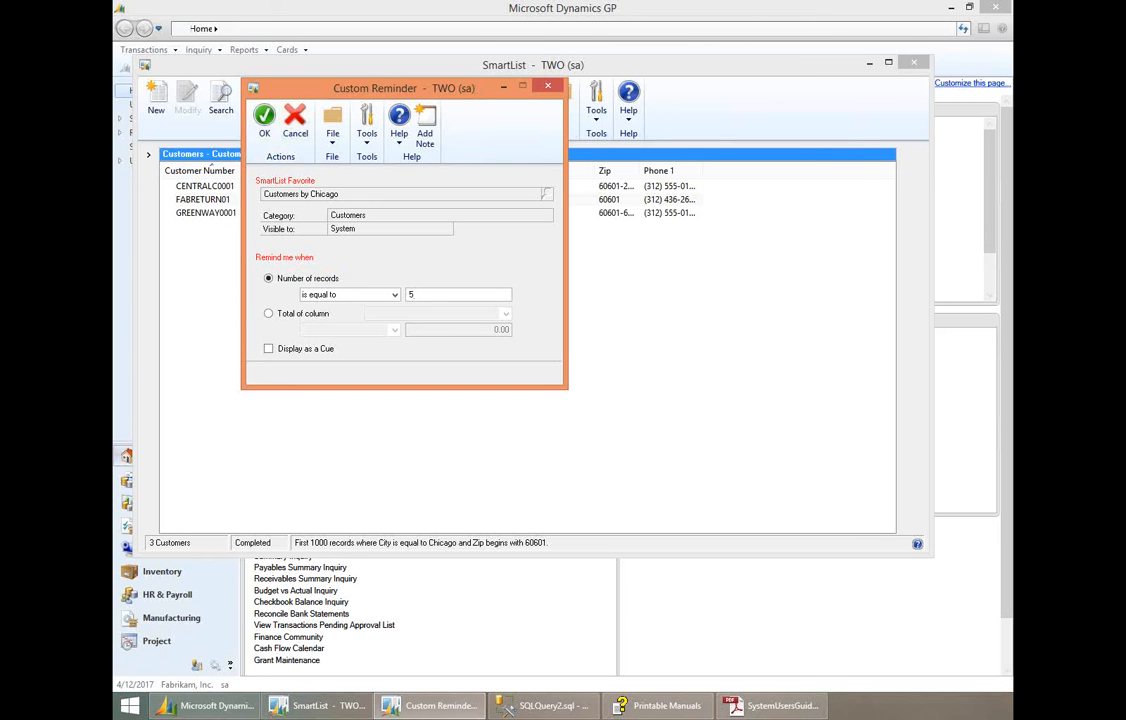
{"action": "left_click", "coordinate": [264, 128]}
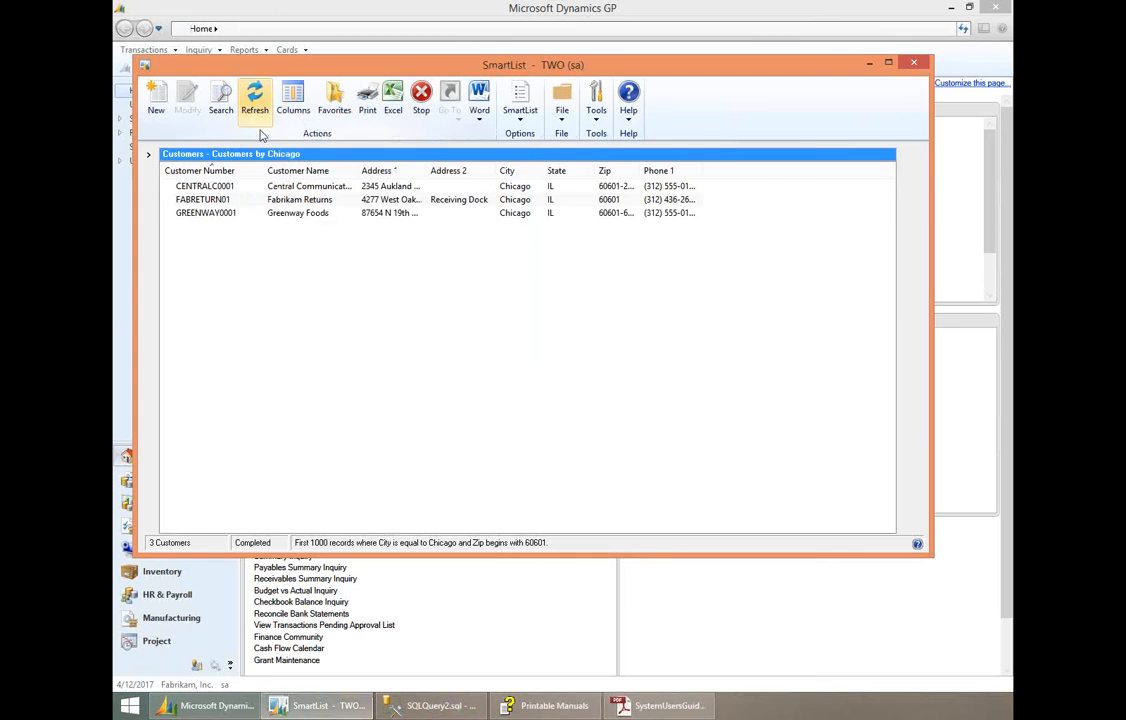
- View the Customer Contact List favorite, and return to the Customers by Chicago favorite under Sales customers
{"action": "left_click", "coordinate": [148, 155]}
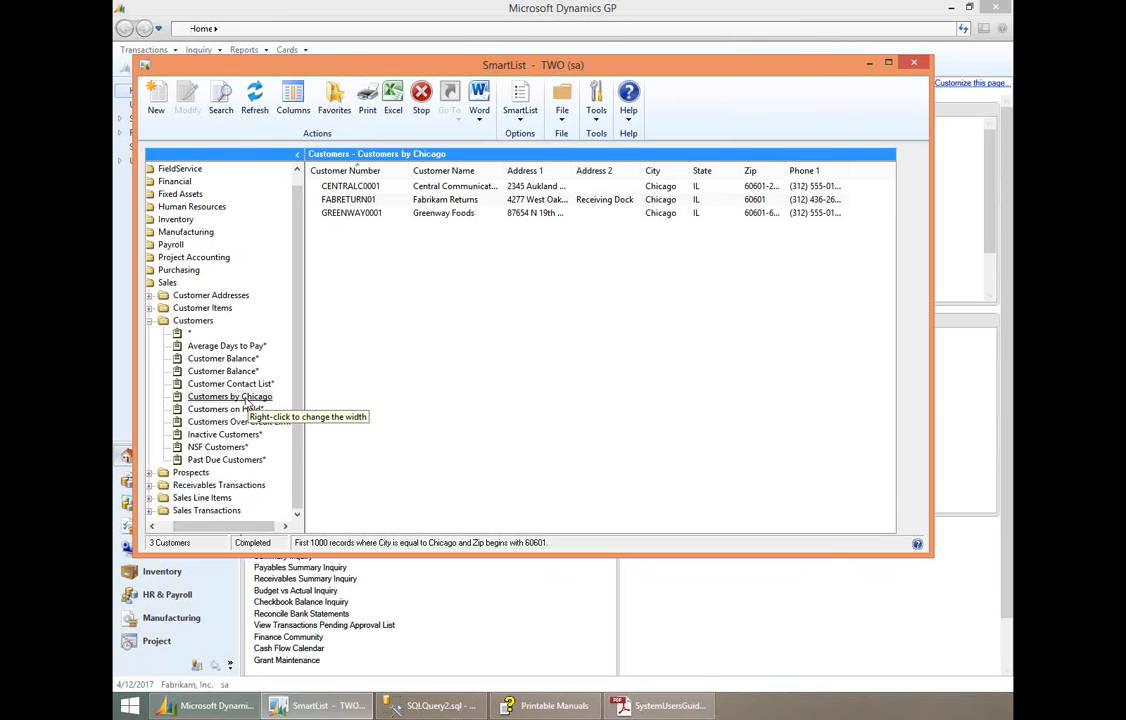
{"action": "left_click", "coordinate": [226, 386]}
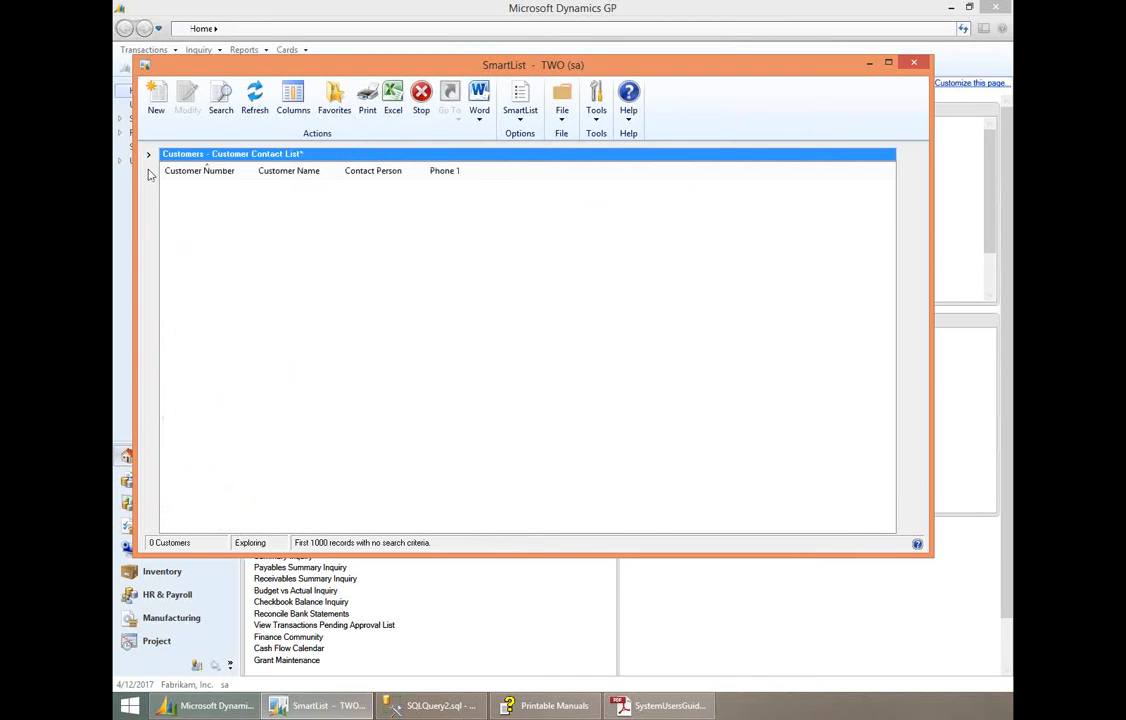
{"action": "left_click", "coordinate": [148, 155]}
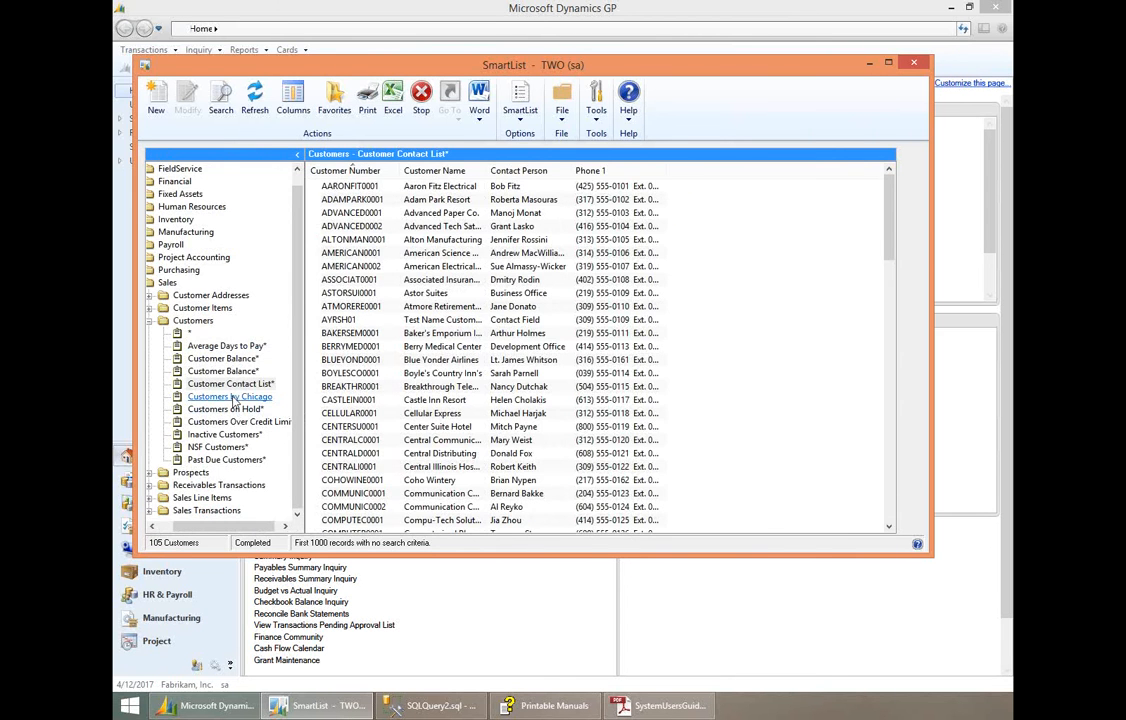
{"action": "left_click", "coordinate": [225, 396]}
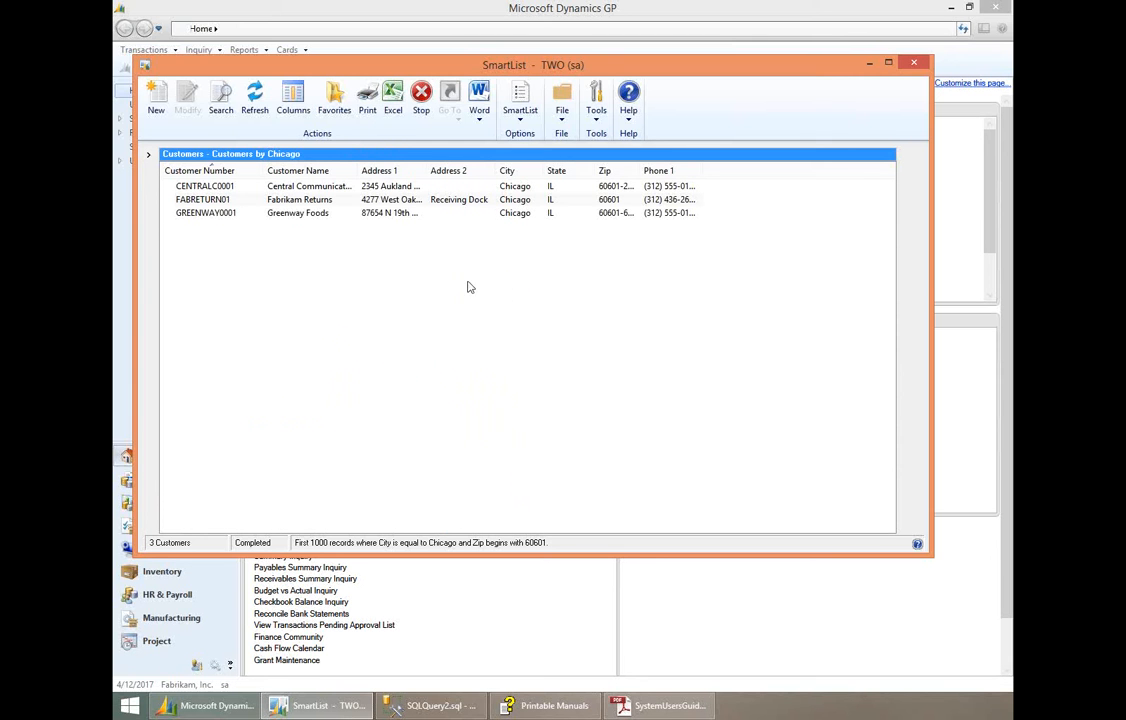
- Print the Customers by Chicago list to the screen only, and close the report preview
{"action": "left_click", "coordinate": [369, 113]}
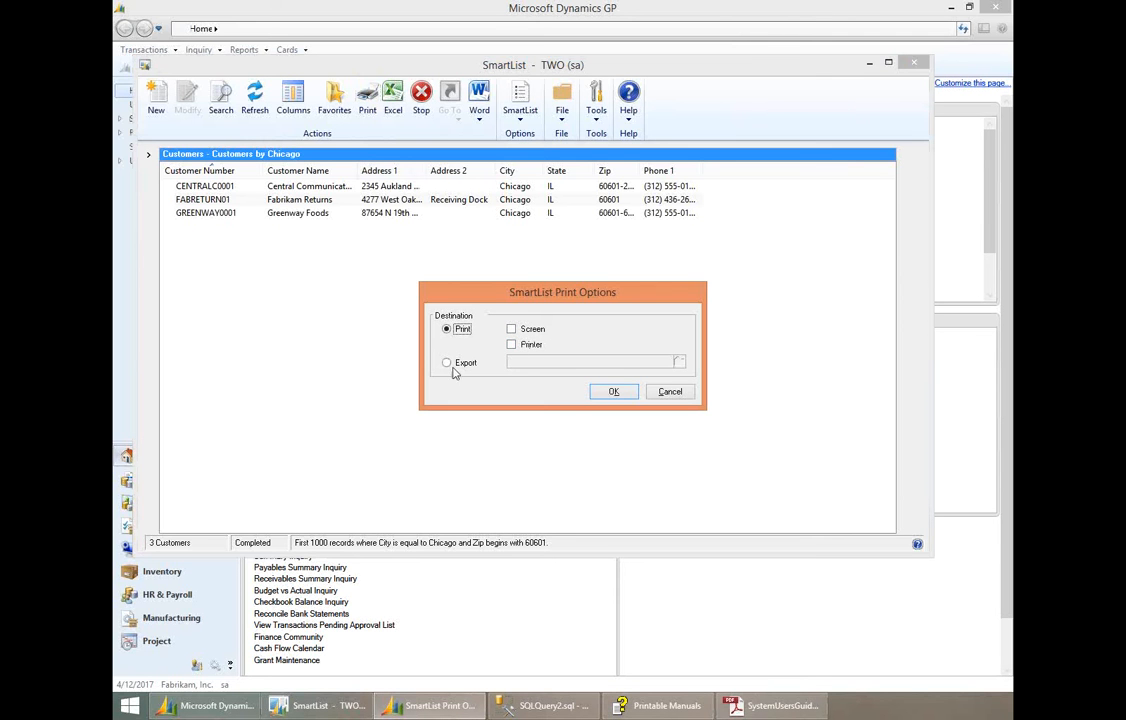
{"action": "left_click", "coordinate": [511, 331]}
{"action": "left_click", "coordinate": [613, 391]}
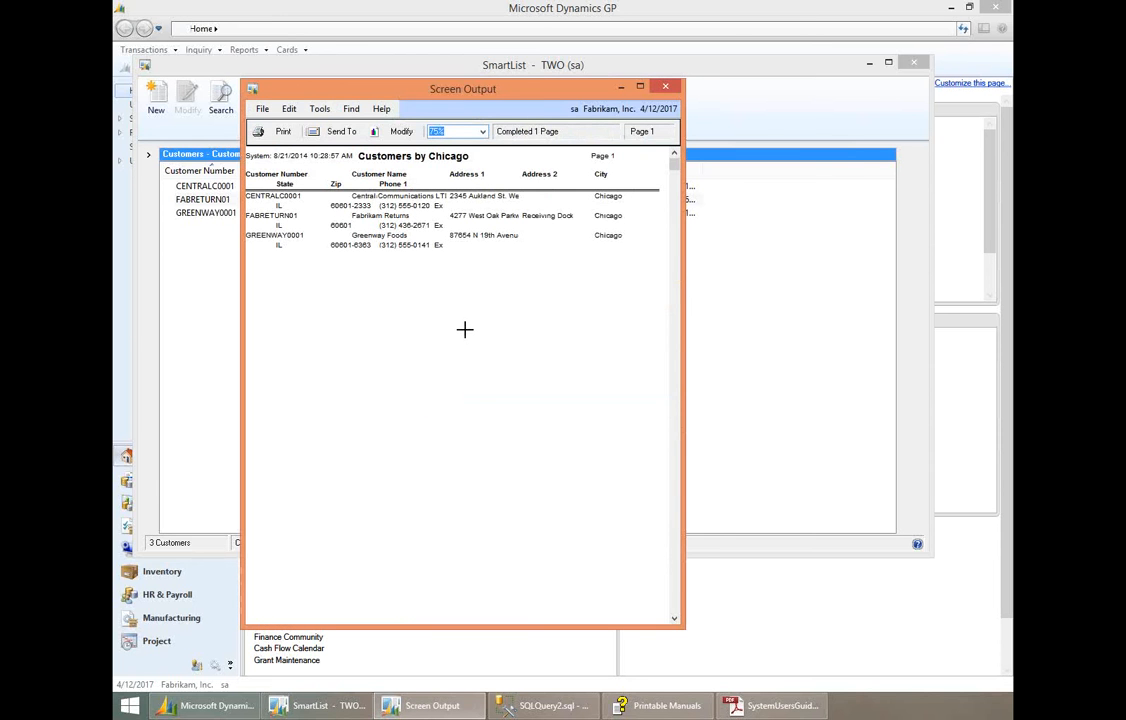
{"action": "left_click", "coordinate": [674, 89]}
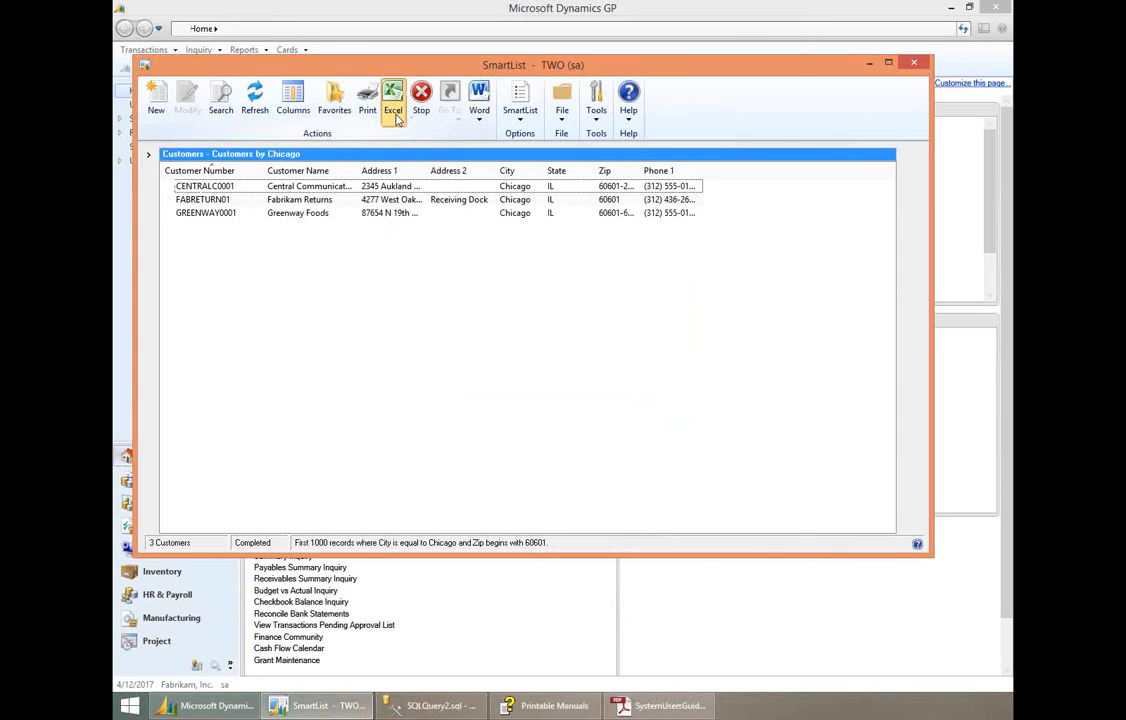
- Export the Customers by Chicago list to Excel, and close the workbook without saving
{"action": "left_click", "coordinate": [395, 115]}
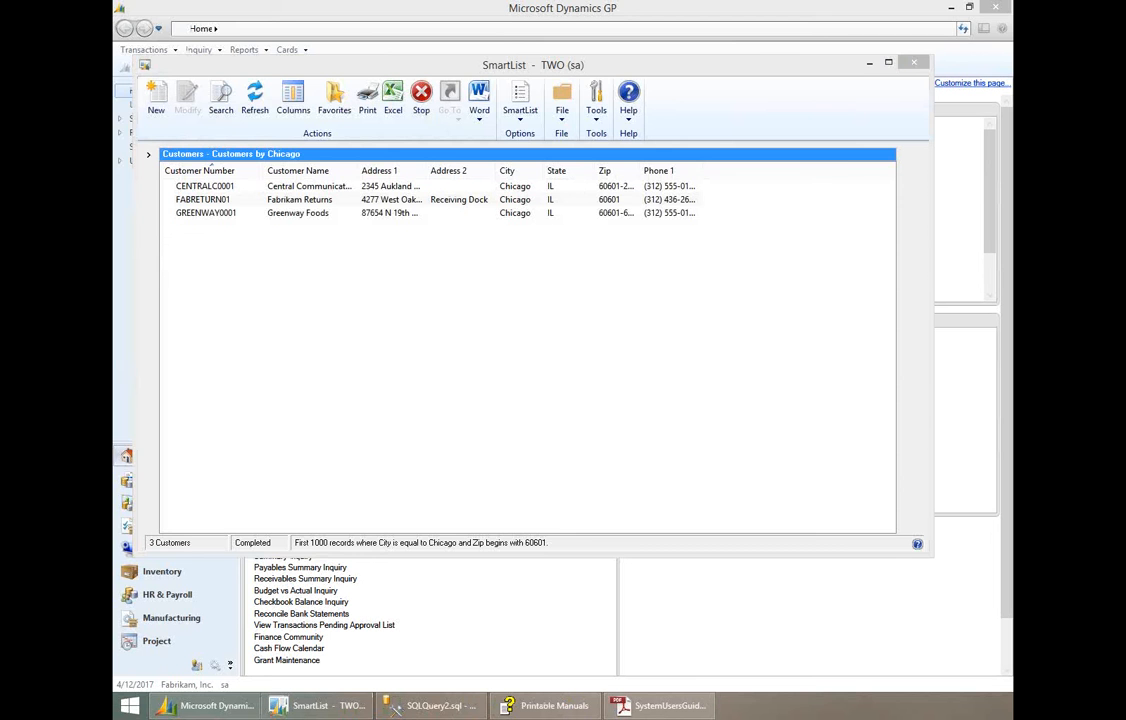
{"action": "left_click_drag", "start_coordinate": [755, 49], "coordinate": [556, 62]}
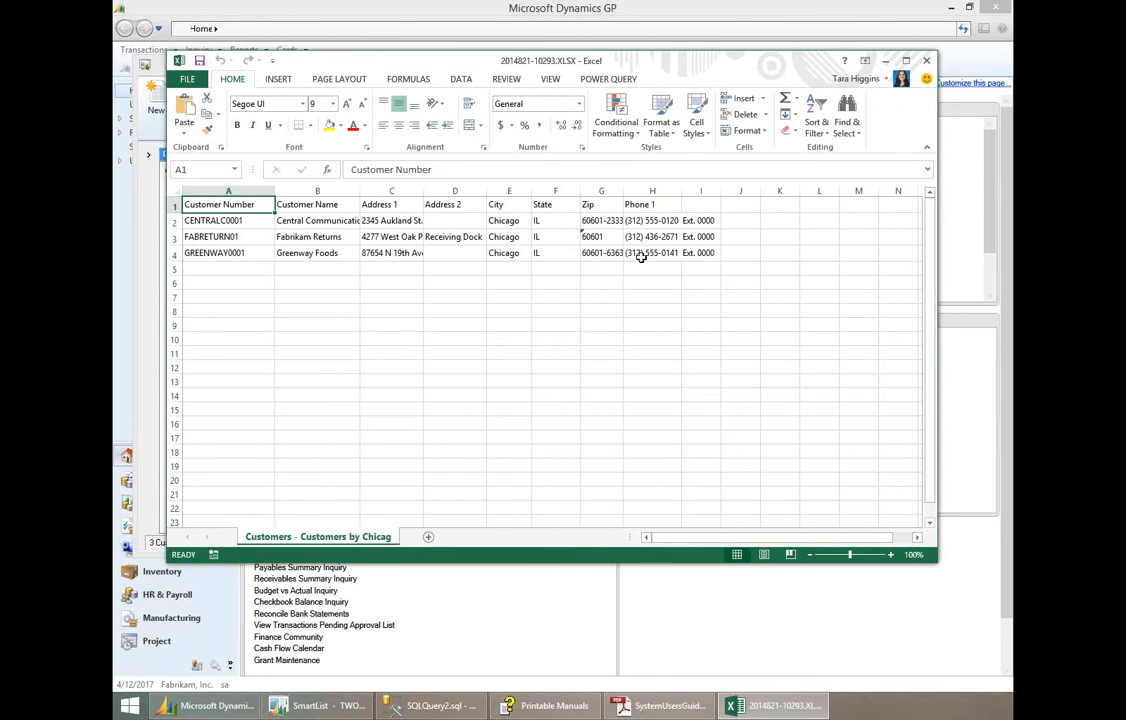
{"action": "left_click", "coordinate": [928, 62]}
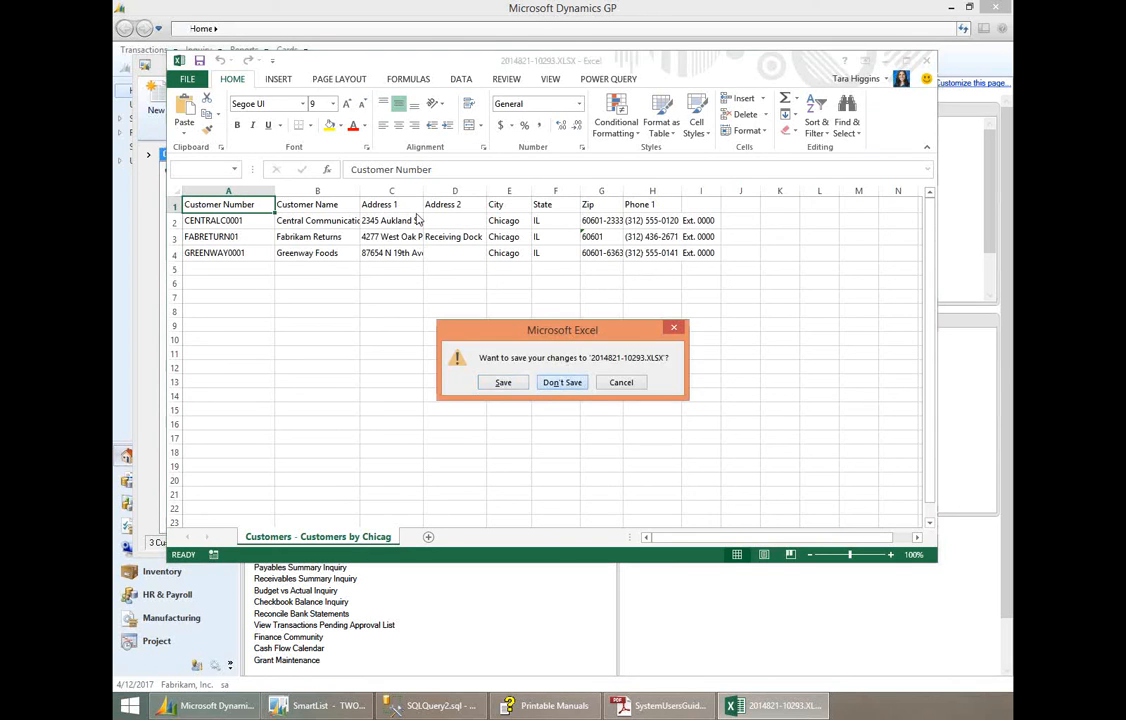
{"action": "left_click", "coordinate": [555, 384]}
- Start a collection letter with the Final Notice template, check the customers to receive it, and exit the Letter Writing Assistant
{"action": "left_click", "coordinate": [480, 119]}
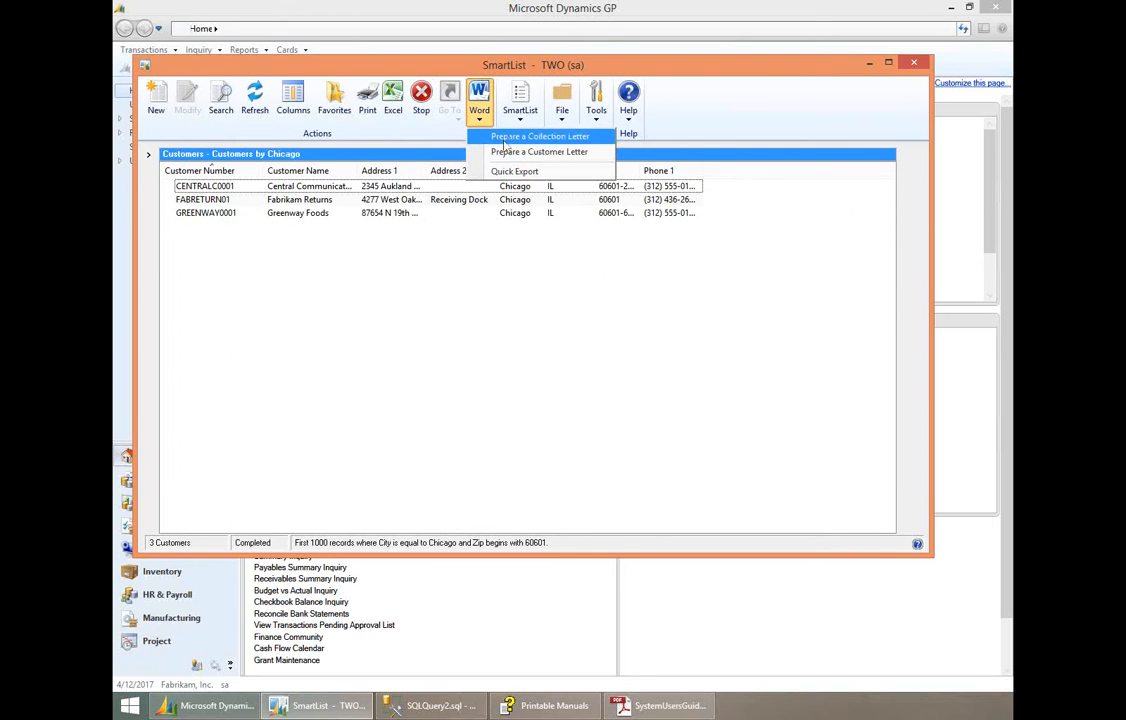
{"action": "left_click", "coordinate": [505, 139]}
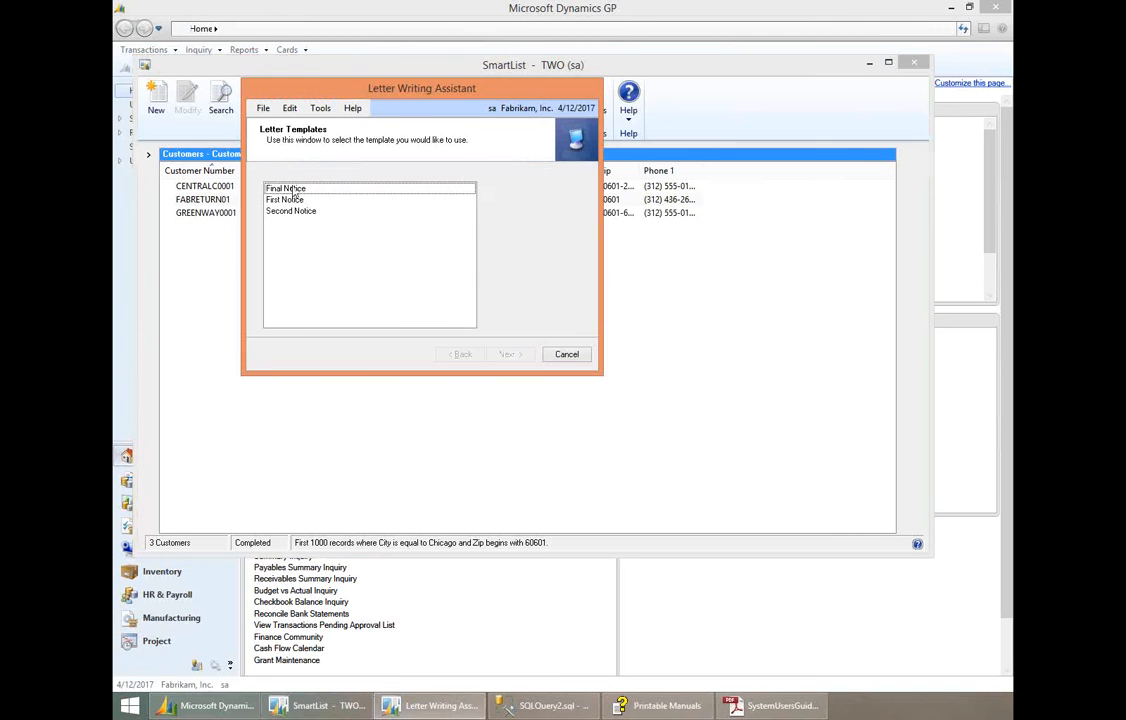
{"action": "left_click", "coordinate": [292, 189]}
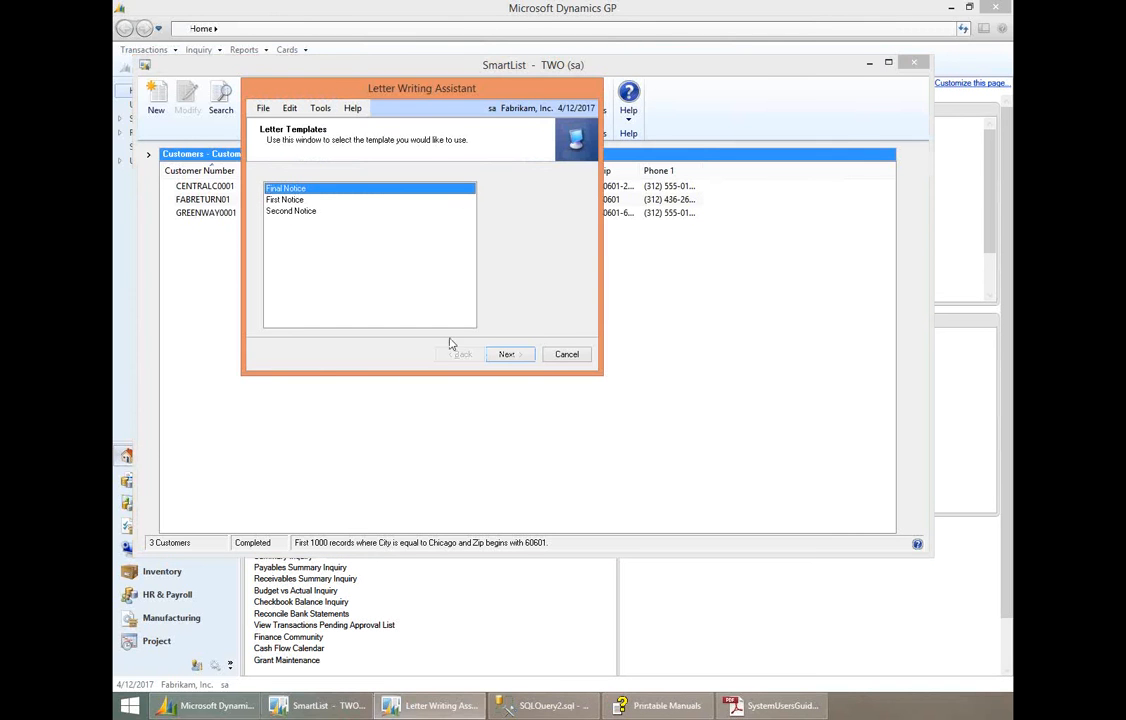
{"action": "left_click", "coordinate": [507, 354]}
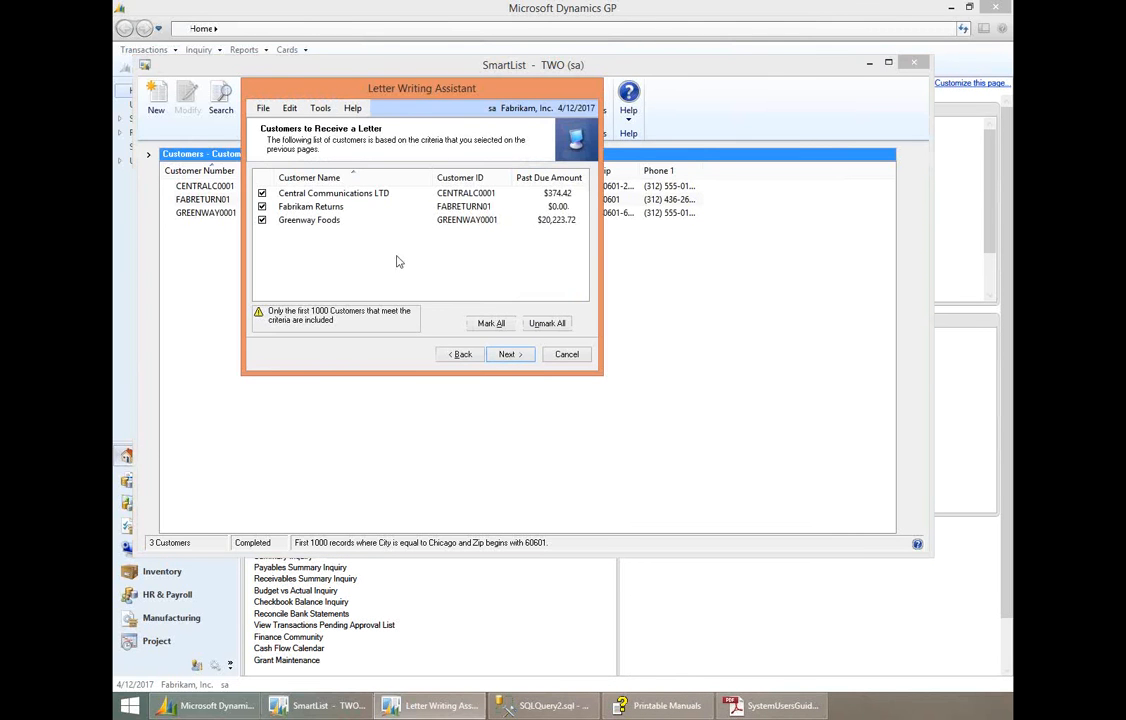
{"action": "left_click", "coordinate": [262, 193]}
{"action": "left_click", "coordinate": [262, 220]}
{"action": "left_click", "coordinate": [567, 355]}
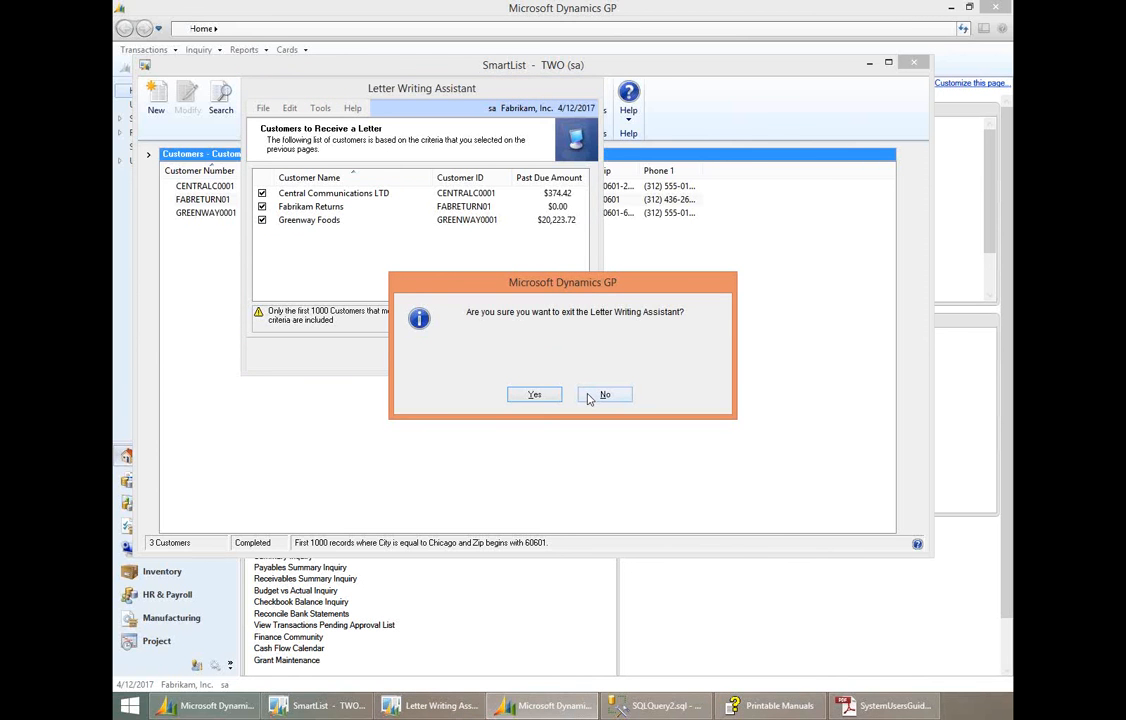
{"action": "left_click", "coordinate": [540, 395]}
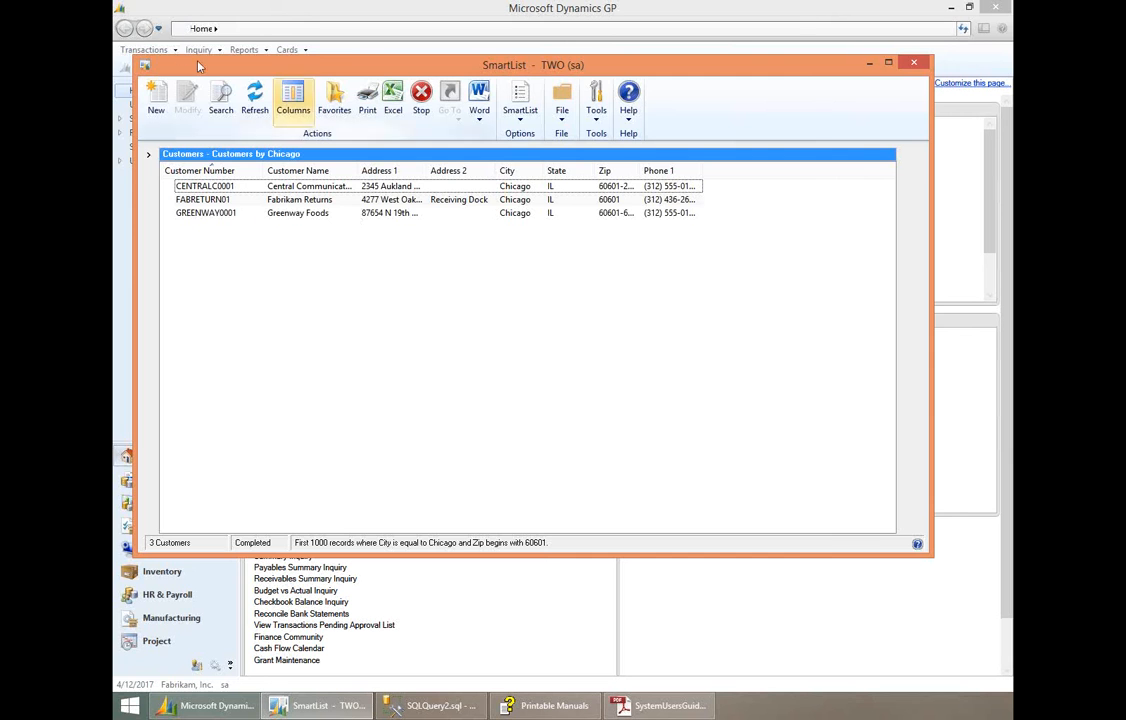
- Open the SmartList Options window from the system setup of Microsoft Dynamics GP
{"action": "left_click", "coordinate": [128, 67]}
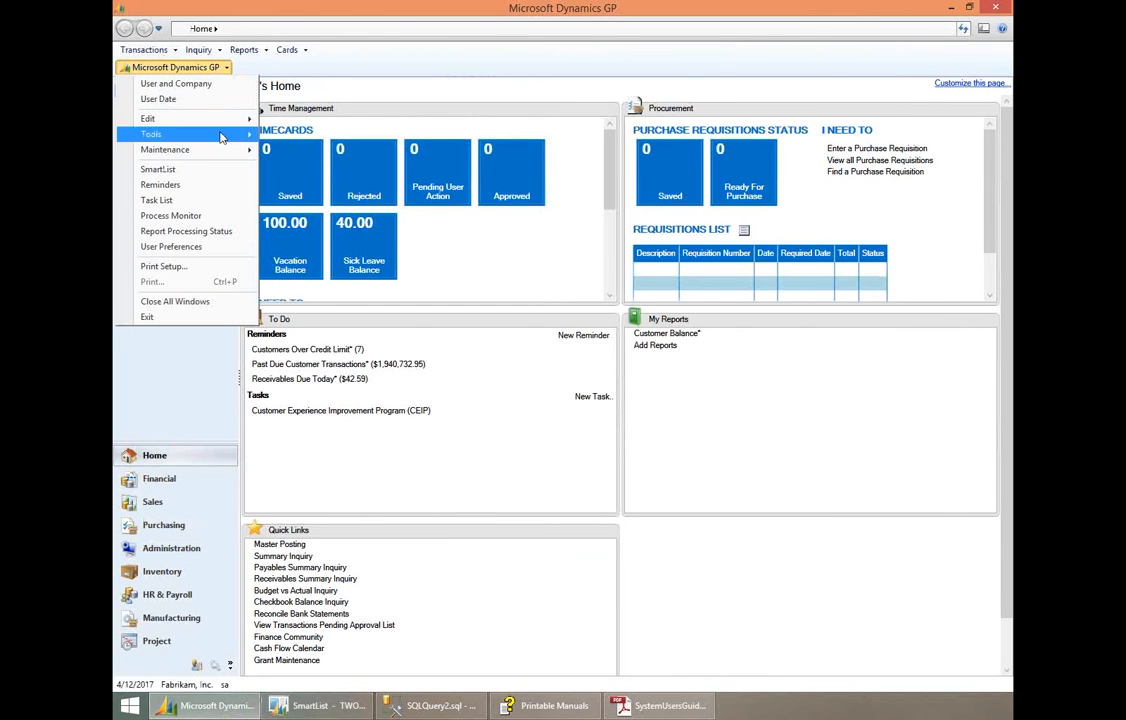
{"action": "mouse_move", "coordinate": [200, 133]}
{"action": "mouse_move", "coordinate": [314, 137]}
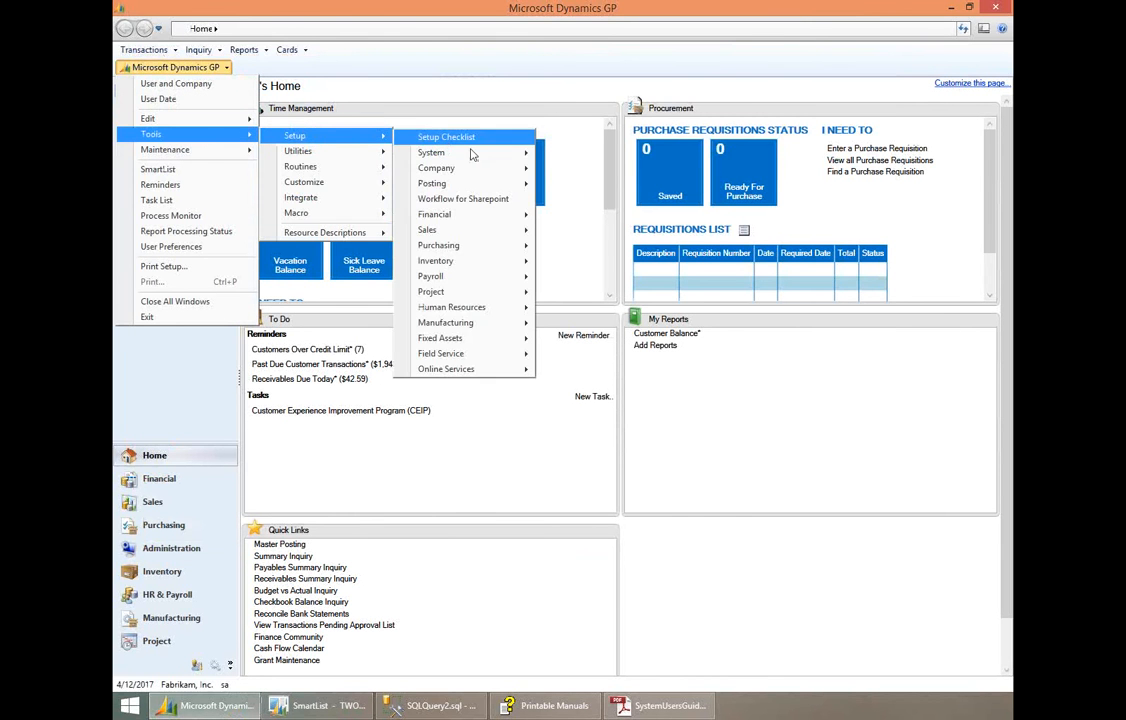
{"action": "mouse_move", "coordinate": [431, 152]}
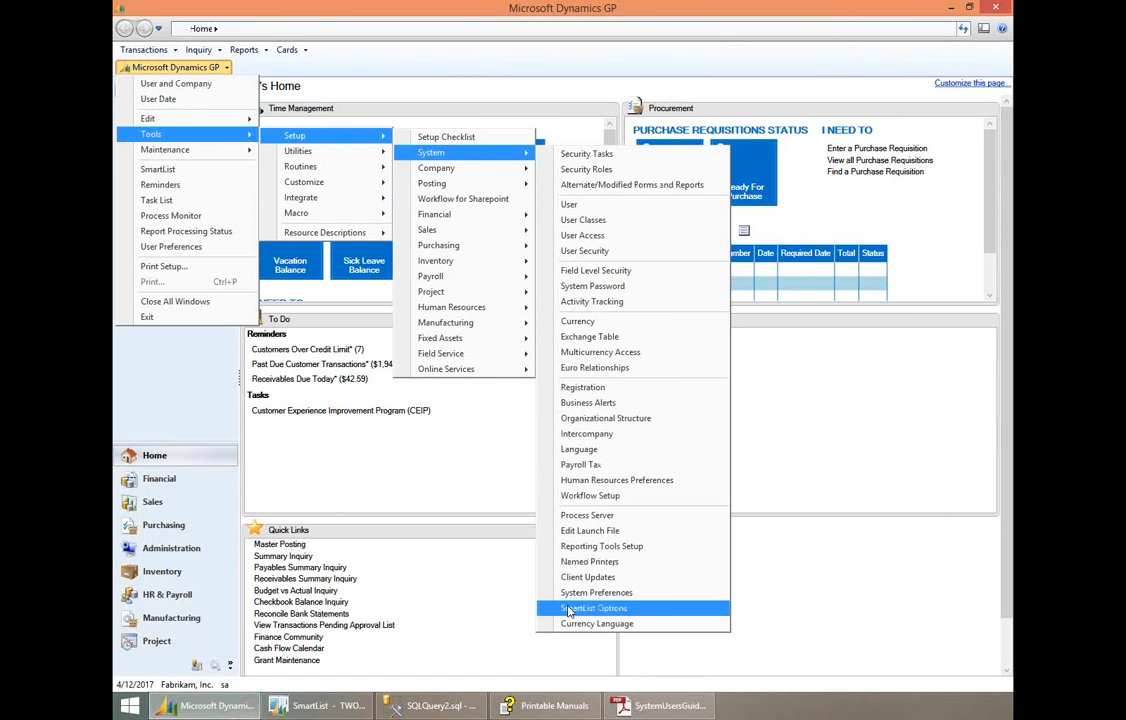
{"action": "key", "text": "Return"}
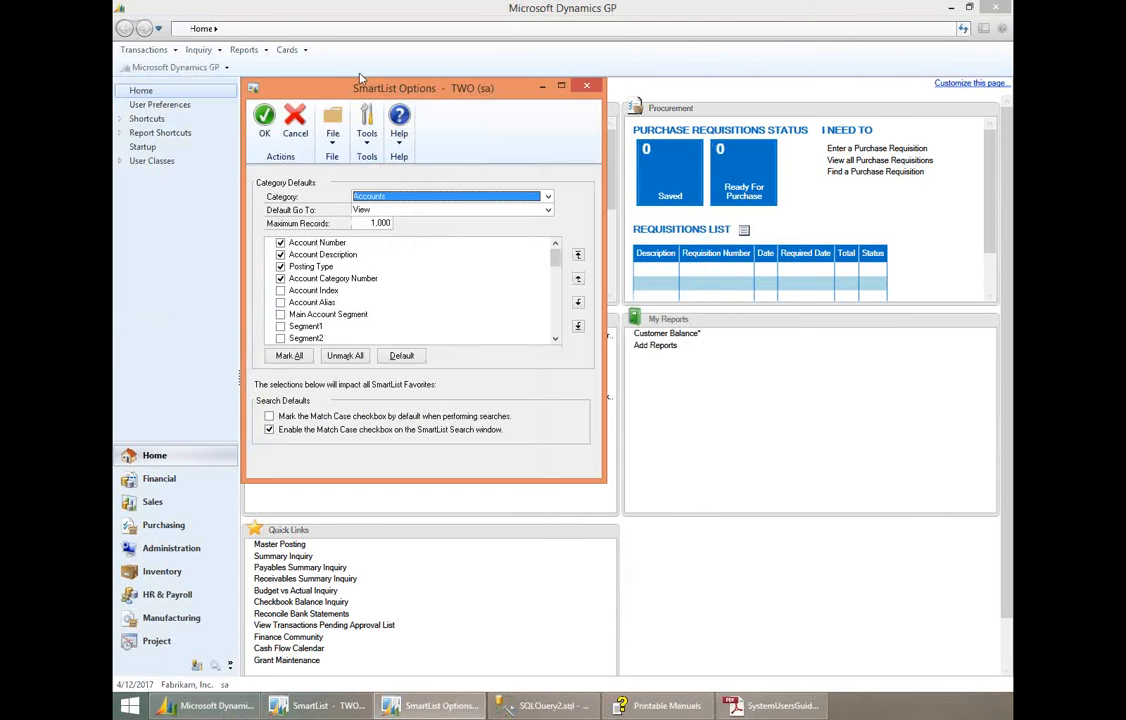
{"action": "left_click_drag", "start_coordinate": [347, 84], "coordinate": [311, 46]}
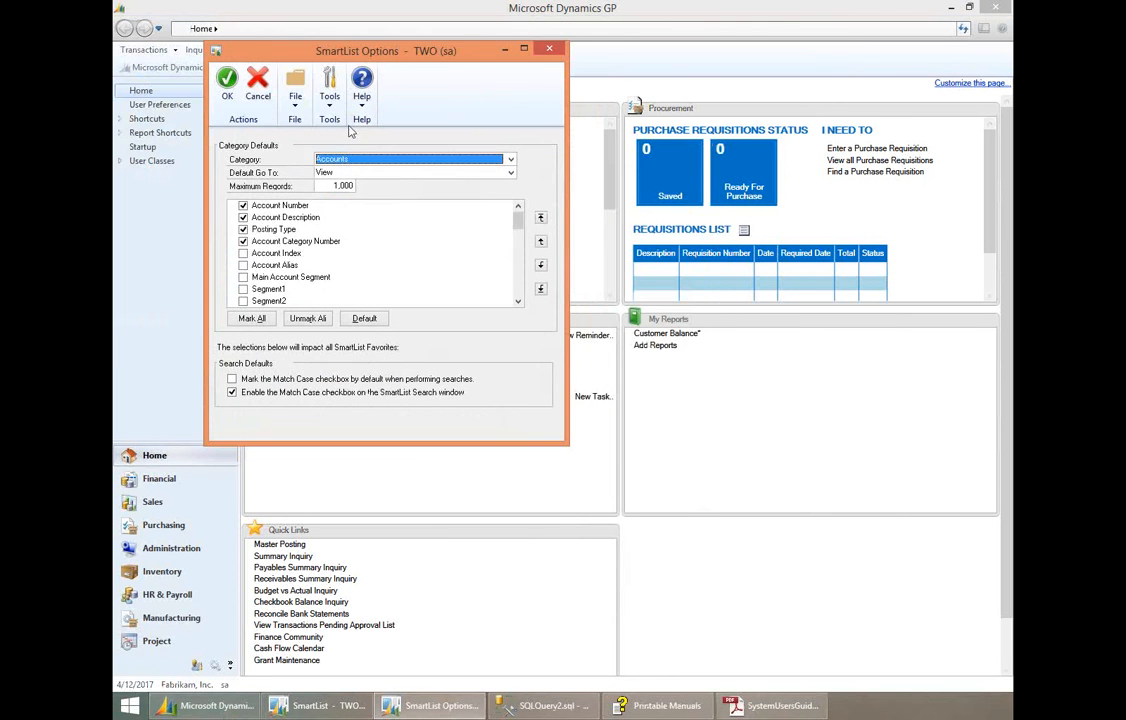
- Examine the default columns of the Employees category down to Employee Class, close SmartList Options, and return to the SmartList window
{"action": "left_click", "coordinate": [346, 163]}
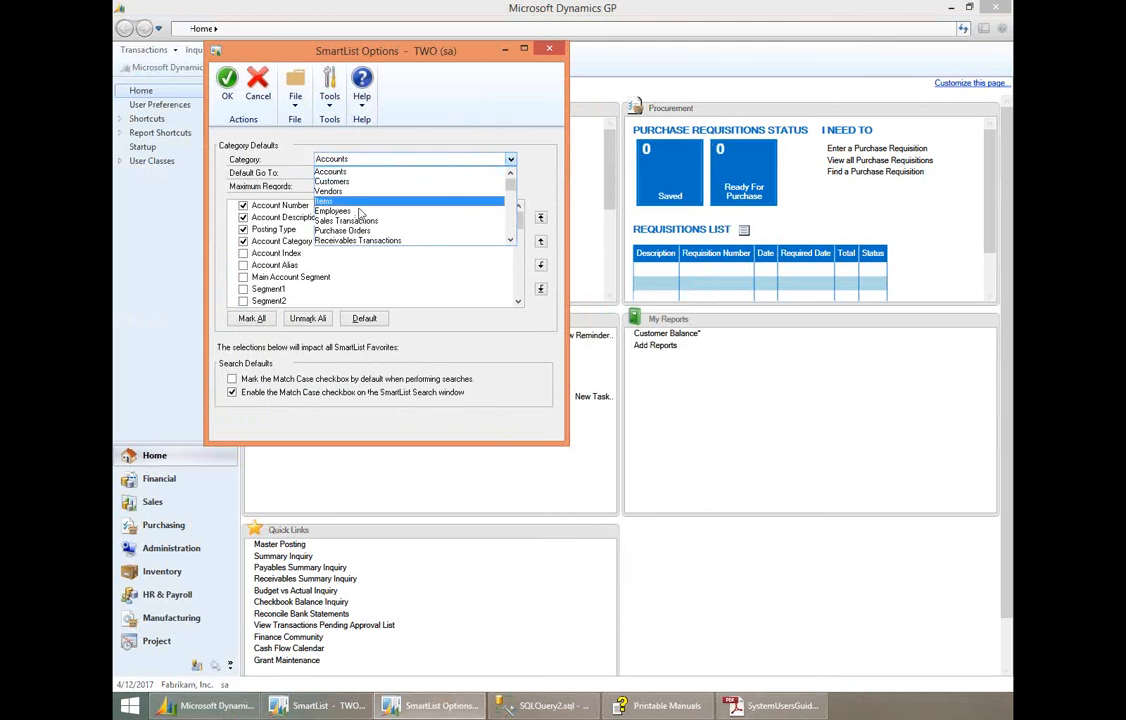
{"action": "left_click", "coordinate": [362, 210]}
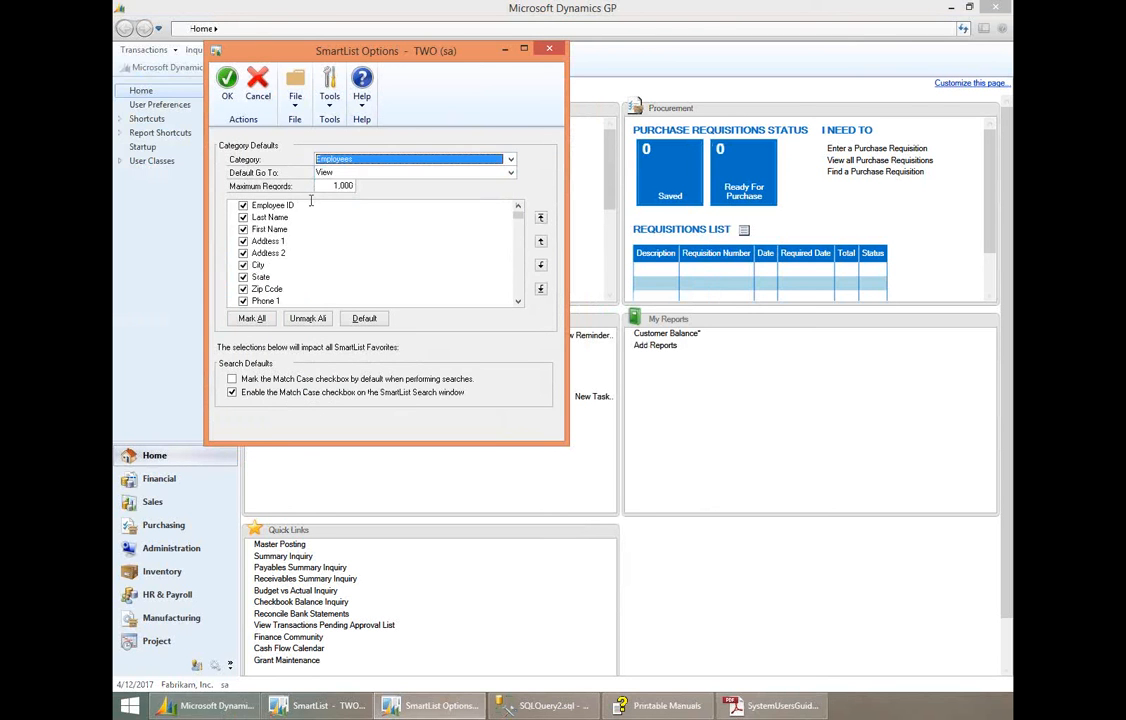
{"action": "left_click", "coordinate": [518, 304]}
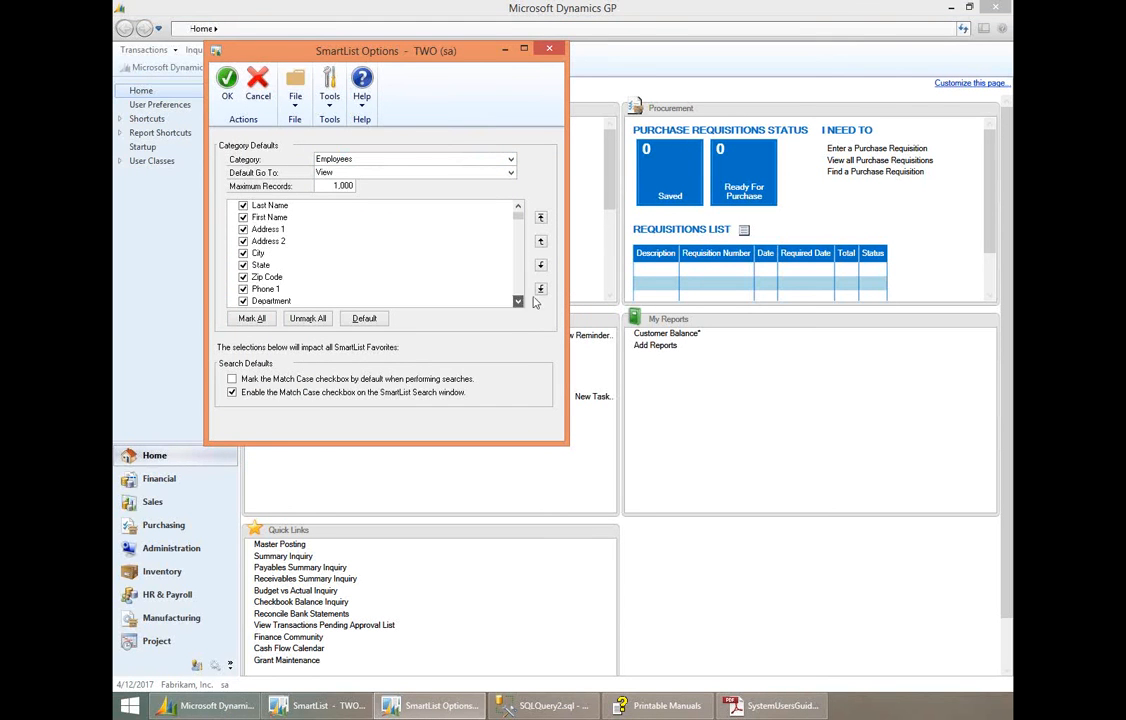
{"action": "left_click", "coordinate": [518, 304]}
{"action": "left_click", "coordinate": [518, 304]}
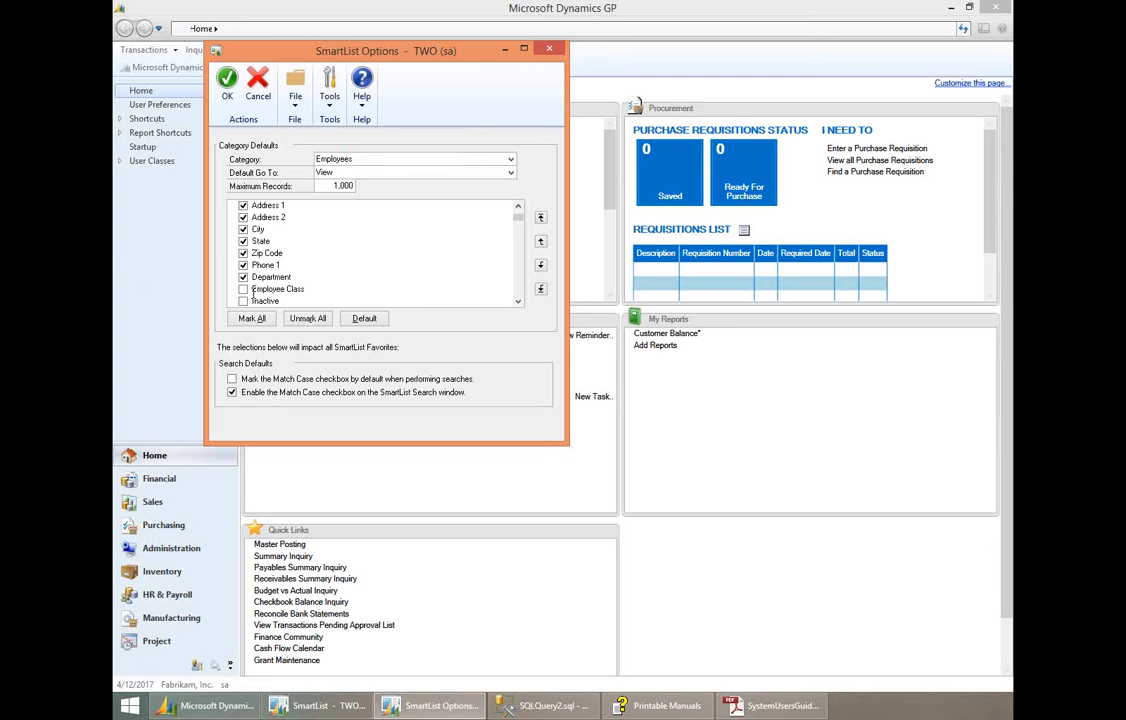
{"action": "left_click", "coordinate": [243, 288]}
{"action": "left_click", "coordinate": [549, 50]}
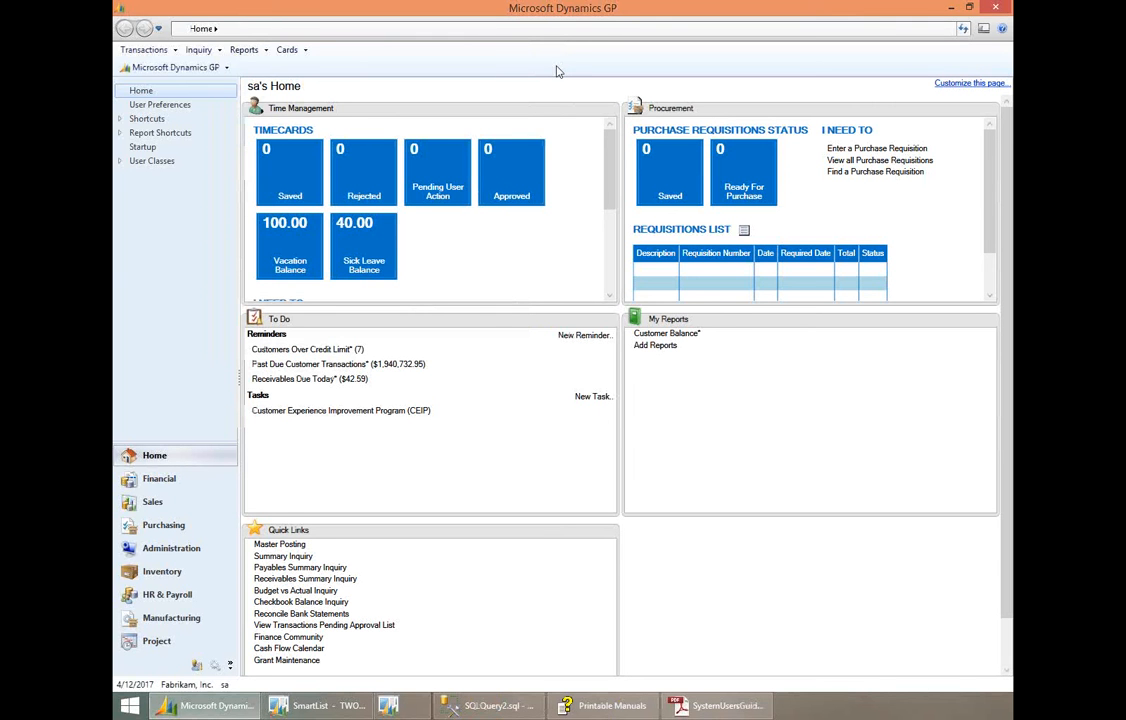
{"action": "left_click", "coordinate": [345, 706]}
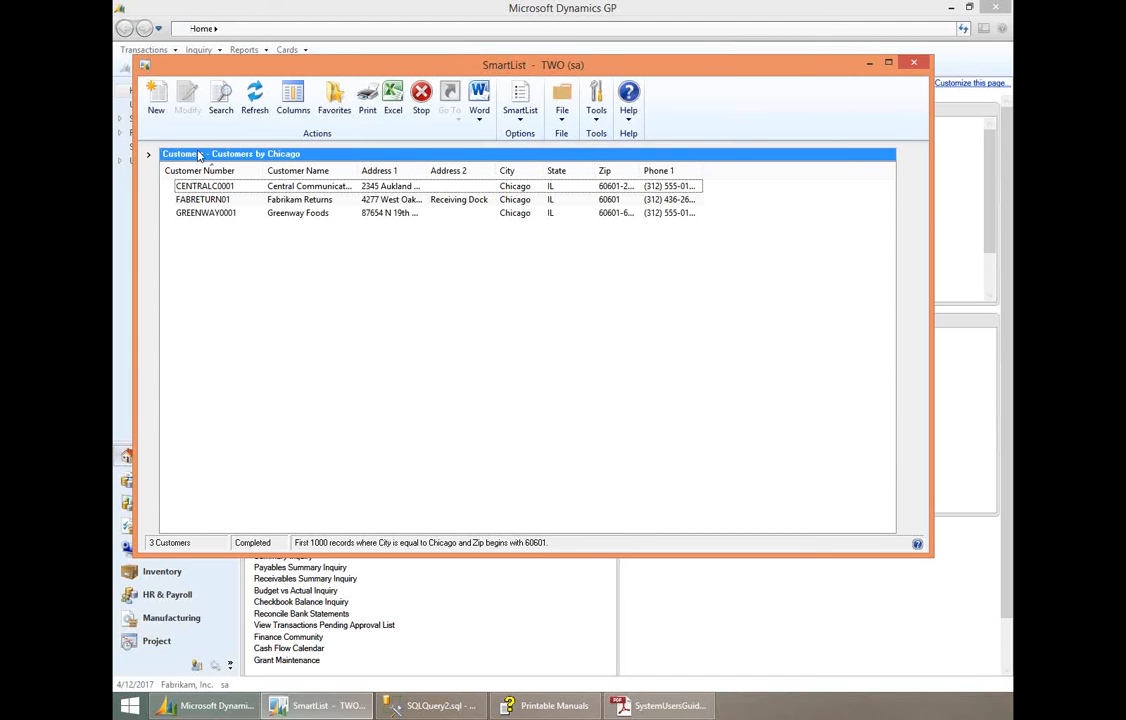
- Show the SmartList category tree again, collapse the Sales series, and select the Company folder
{"action": "left_click", "coordinate": [147, 157]}
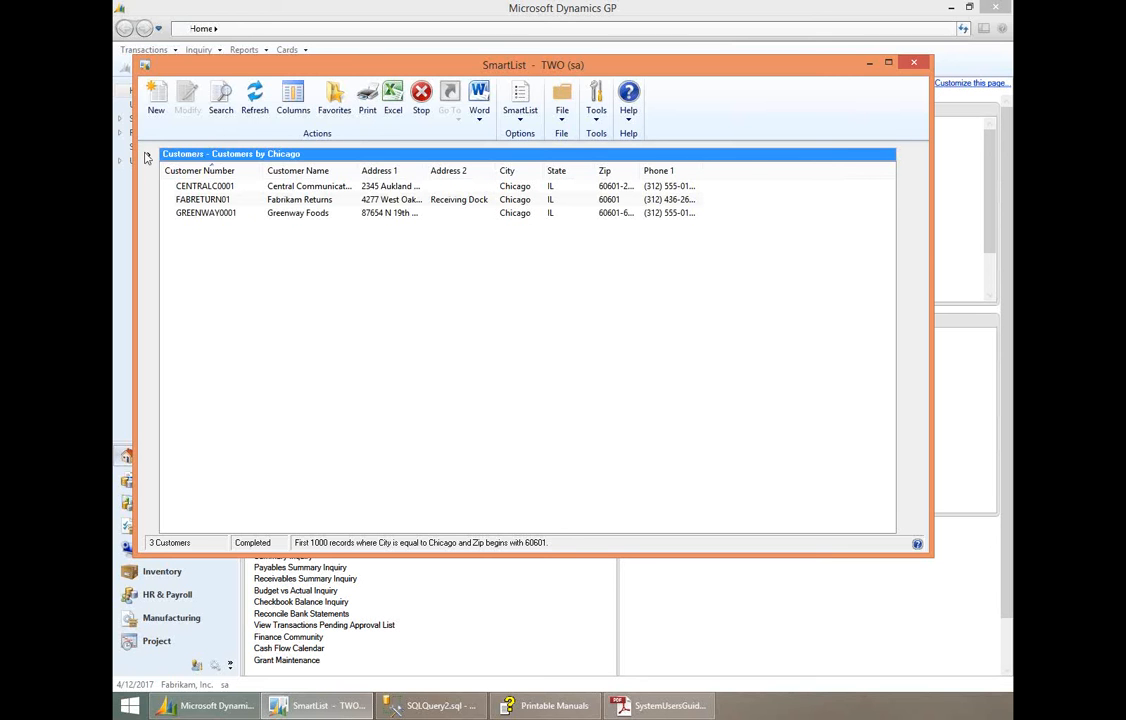
{"action": "left_click", "coordinate": [146, 156]}
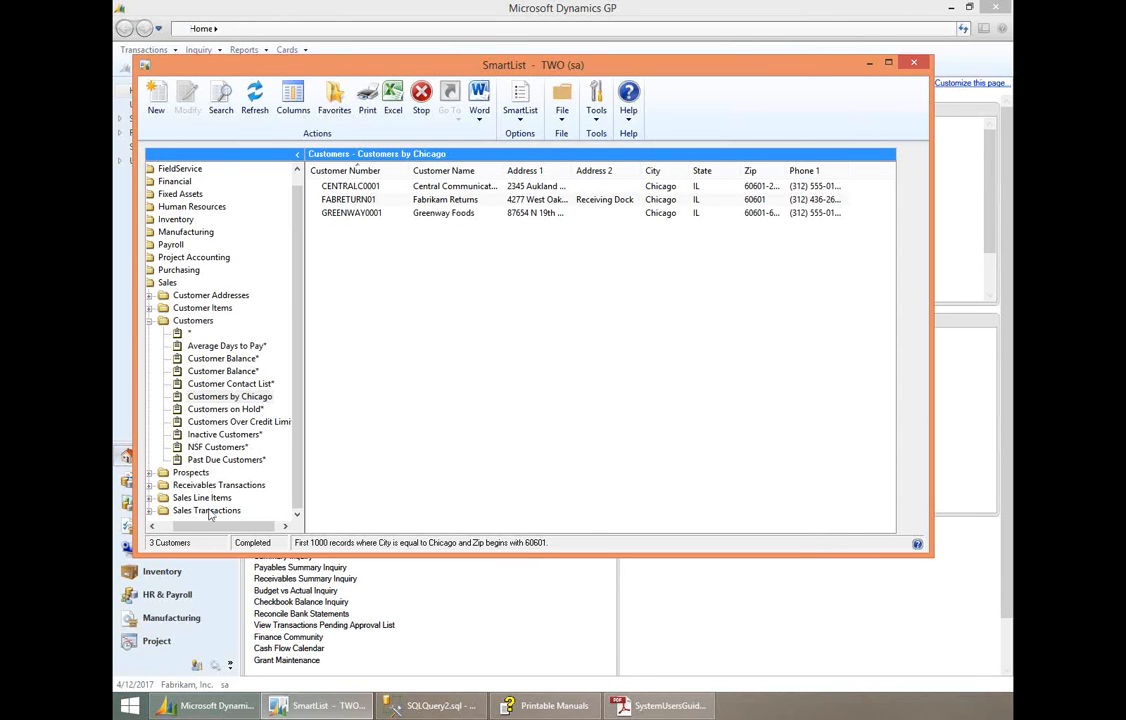
{"action": "left_click", "coordinate": [168, 528]}
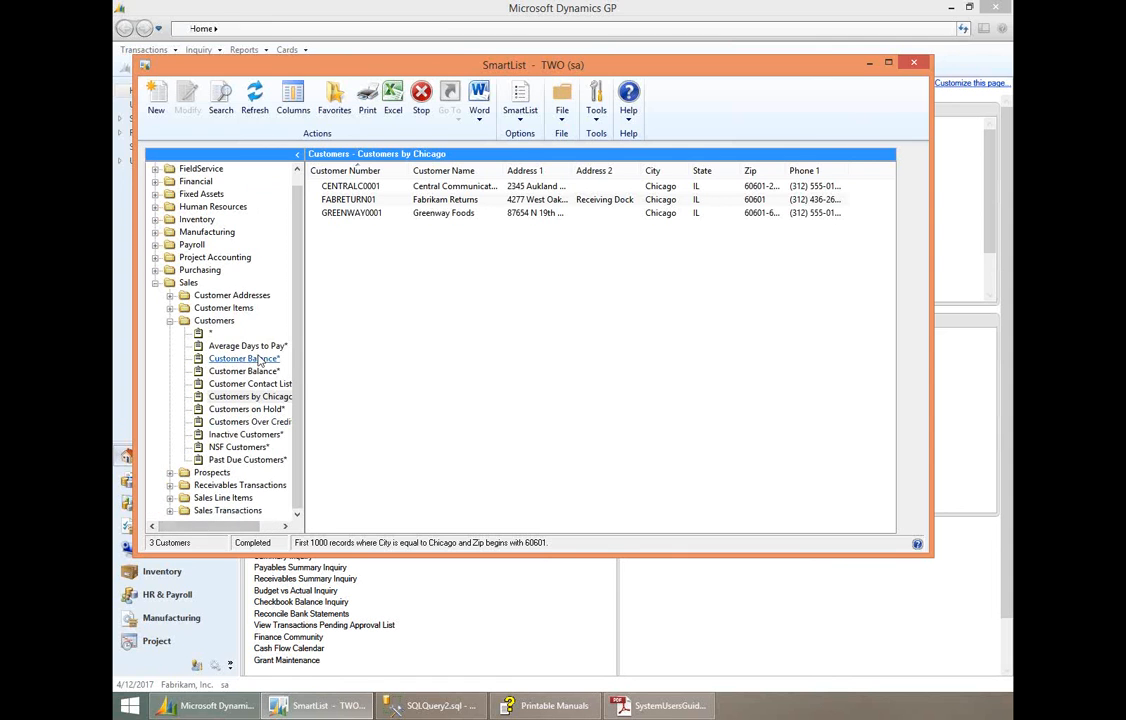
{"action": "left_click", "coordinate": [156, 283]}
{"action": "left_click", "coordinate": [185, 168]}
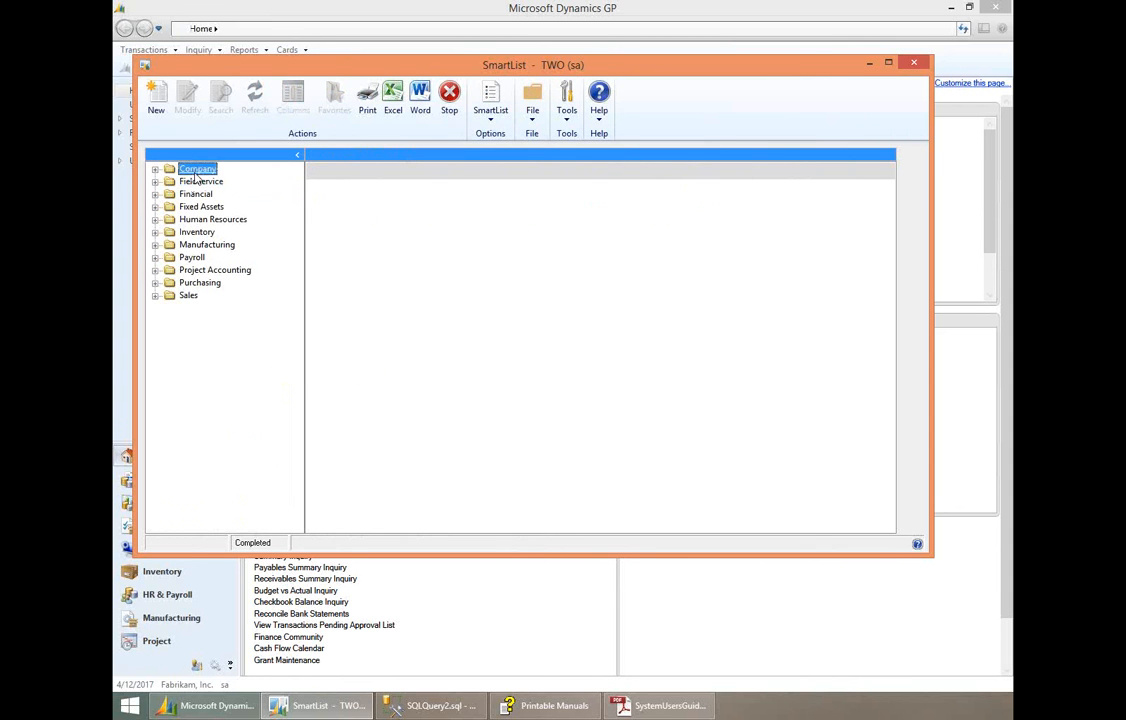
- Open a blank SmartList Designer window for the Company series to view its layout, and close it
{"action": "left_click", "coordinate": [156, 104]}
{"action": "left_click_drag", "start_coordinate": [338, 83], "coordinate": [288, 88]}
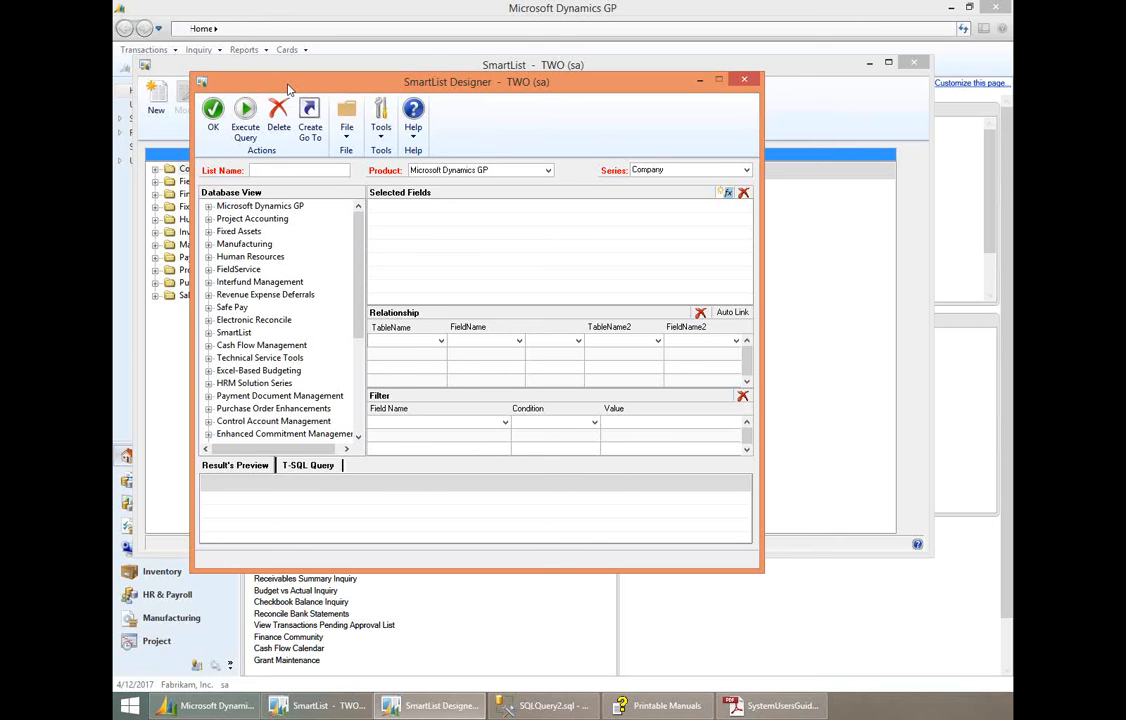
{"action": "left_click", "coordinate": [744, 83]}
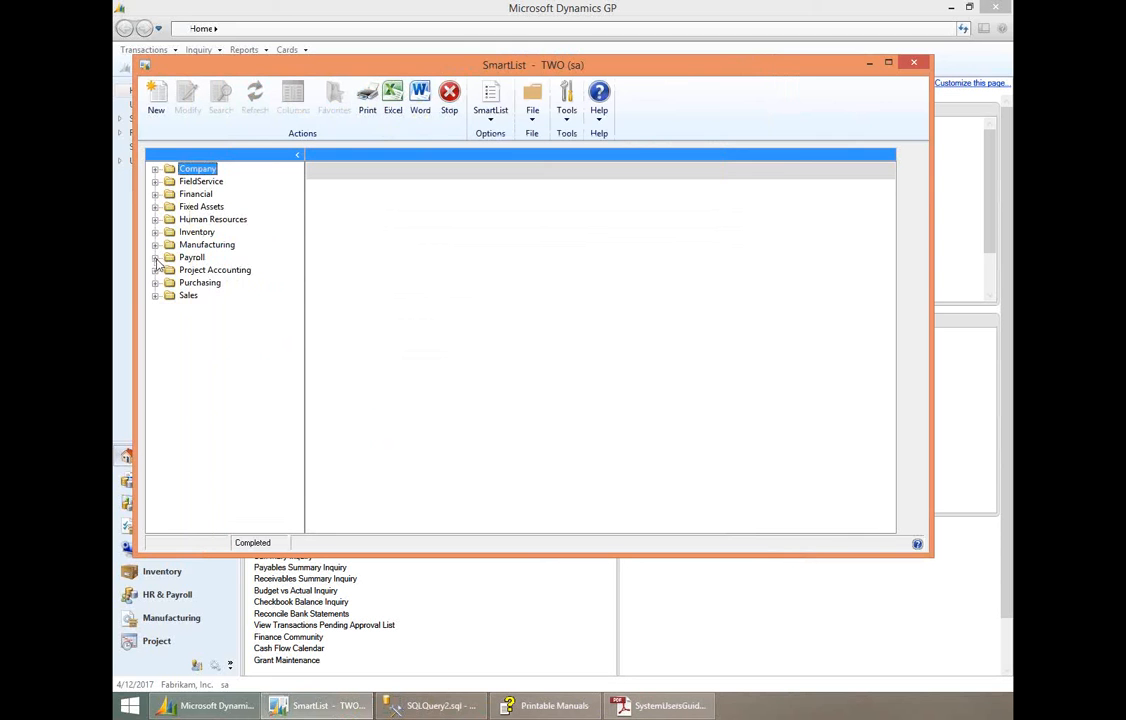
- Run the default Employees list in the Payroll series, start a new SmartList Designer list from it, and review the selected fields
{"action": "left_click", "coordinate": [155, 257]}
{"action": "left_click", "coordinate": [170, 295]}
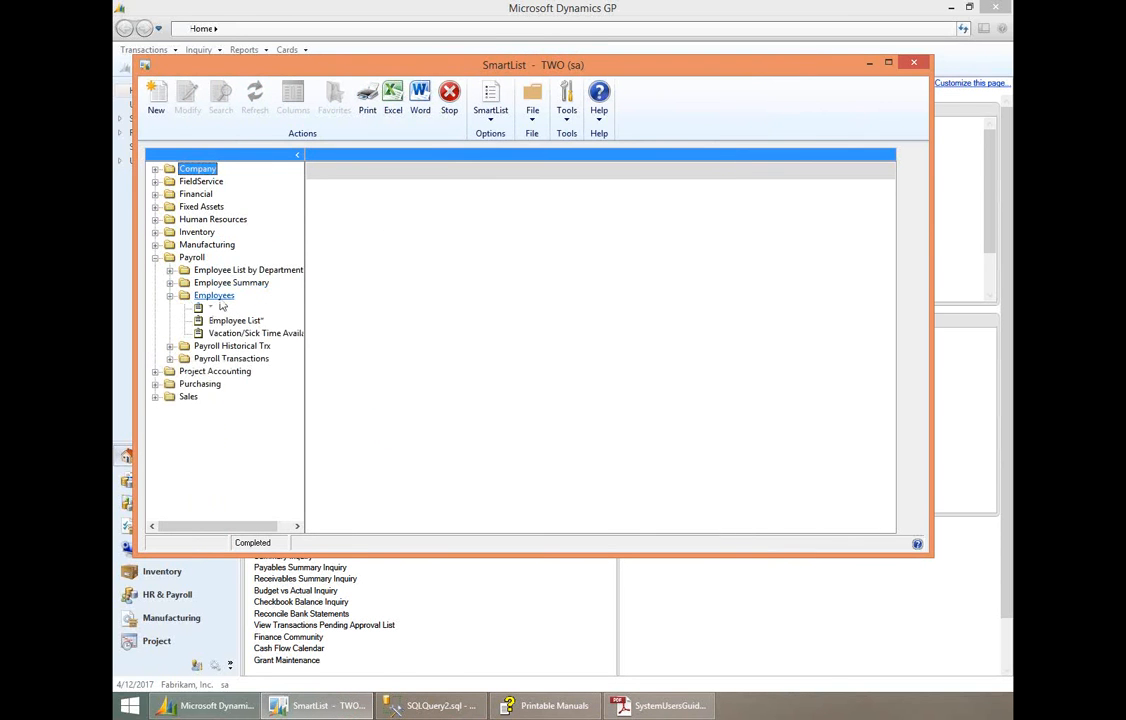
{"action": "left_click", "coordinate": [212, 308]}
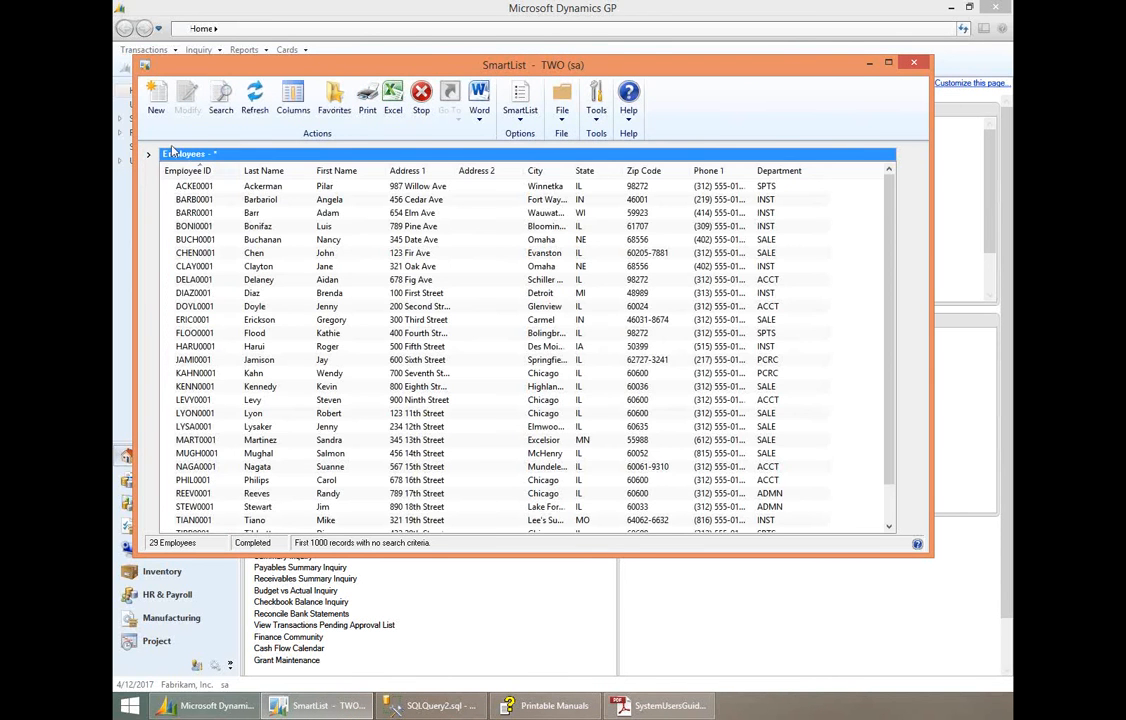
{"action": "left_click", "coordinate": [157, 112]}
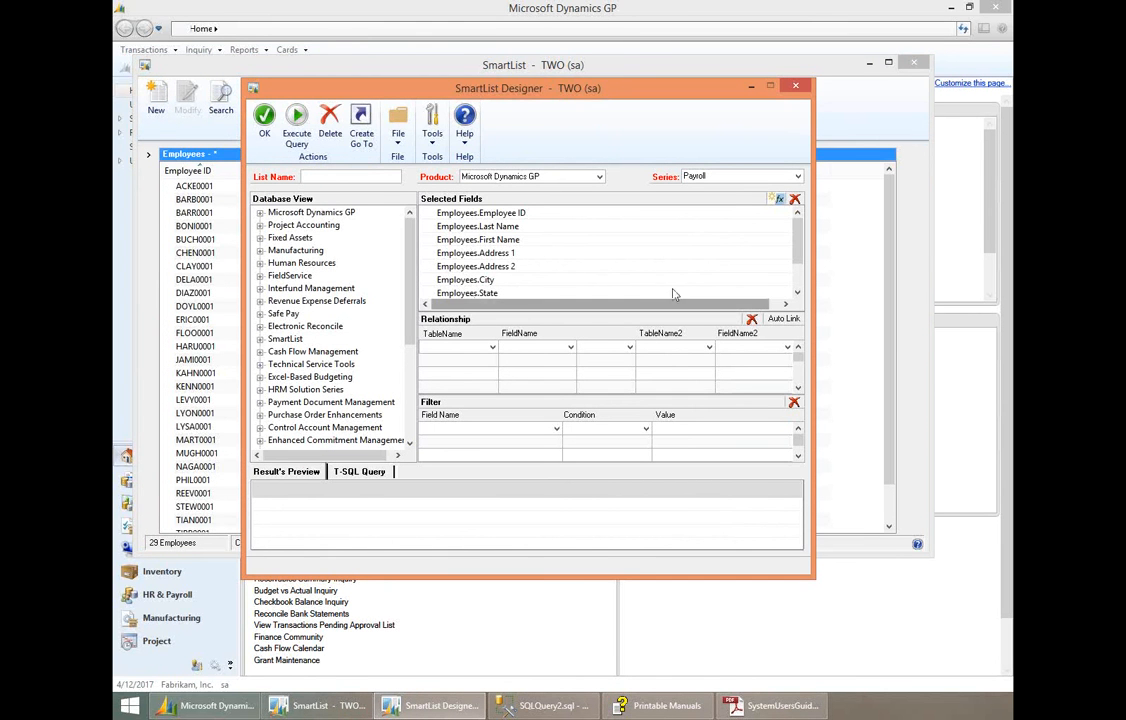
{"action": "left_click_drag", "start_coordinate": [797, 247], "coordinate": [797, 277]}
{"action": "scroll", "coordinate": [705, 208], "scroll_direction": "up", "scroll_amount": 1}
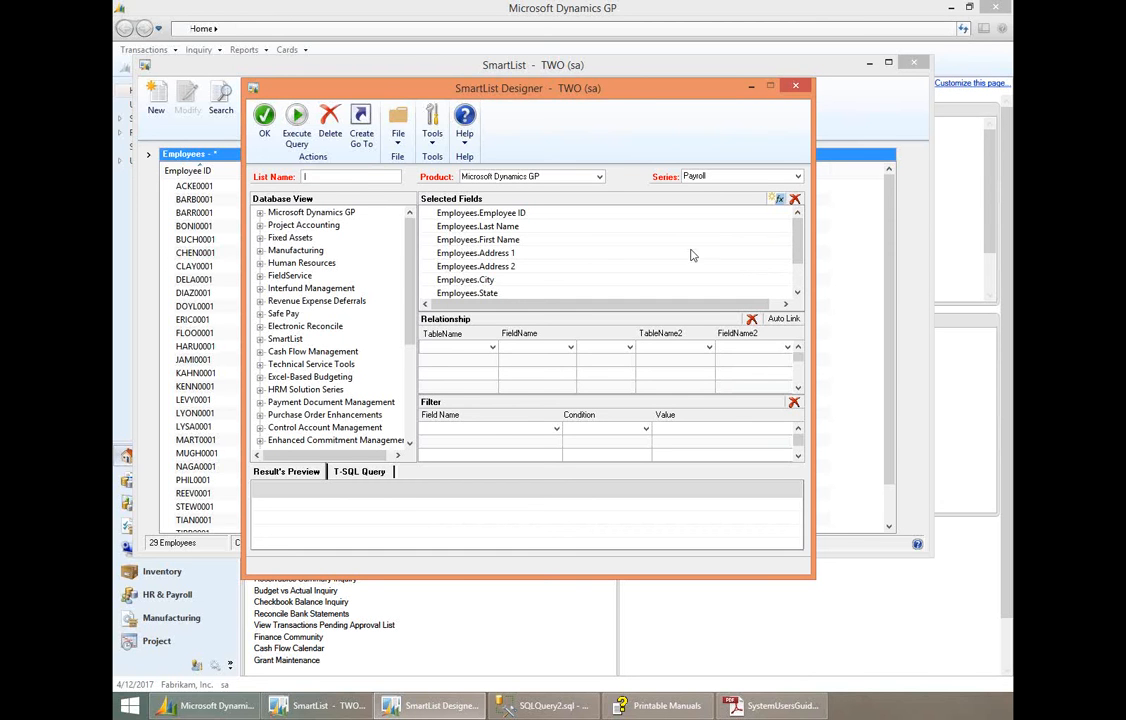
- Name the new list Test, keeping Microsoft Dynamics GP as the product and Payroll as the series
{"action": "type", "text": "TEsT"}
{"action": "key", "text": "BackSpace"}
{"action": "key", "text": "BackSpace"}
{"action": "key", "text": "BackSpace"}
{"action": "type", "text": "et"}
{"action": "type", "text": "t"}
{"action": "key", "text": "Tab"}
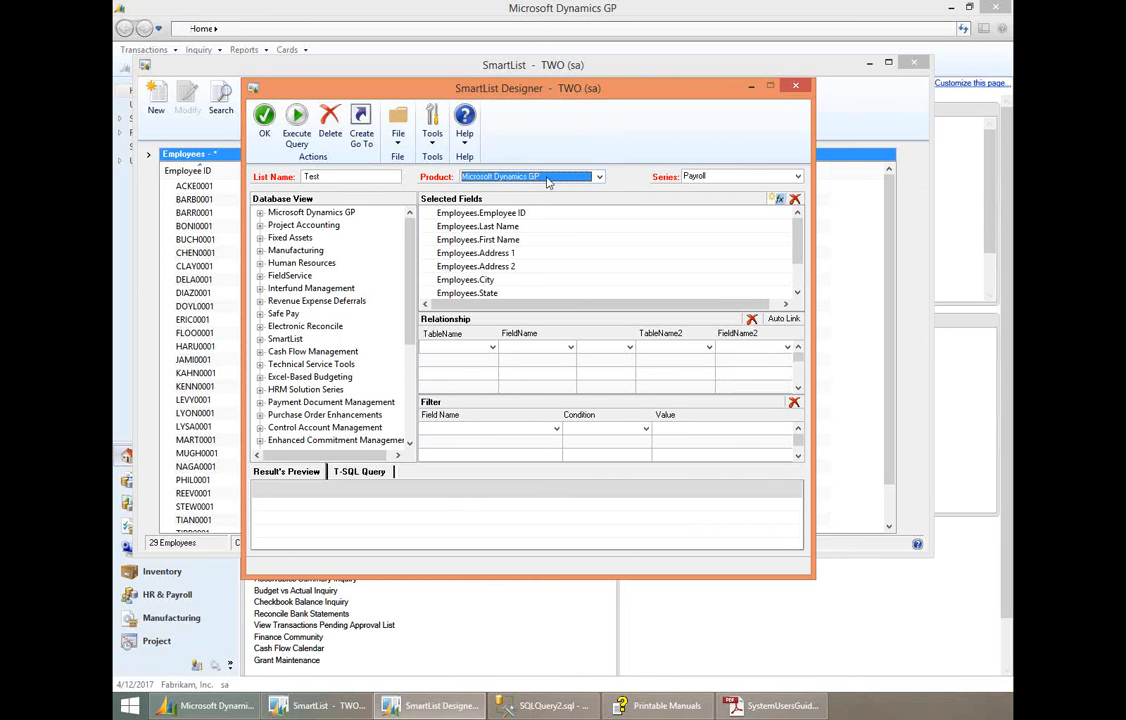
{"action": "left_click", "coordinate": [697, 177]}
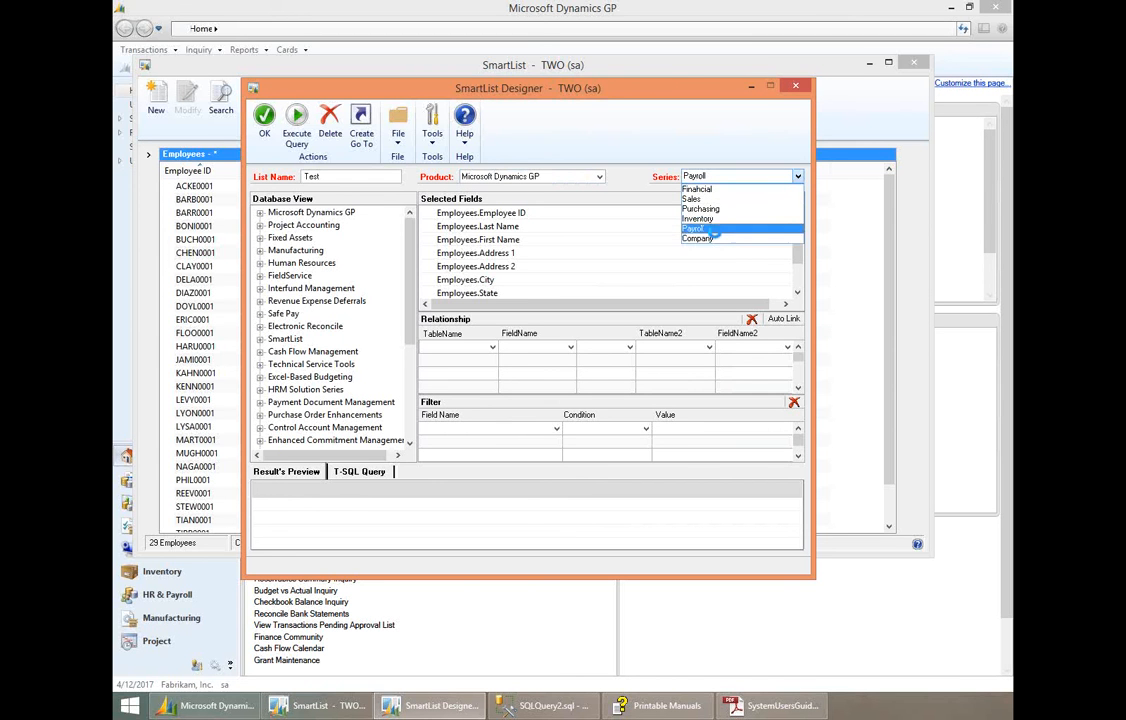
{"action": "left_click", "coordinate": [703, 229]}
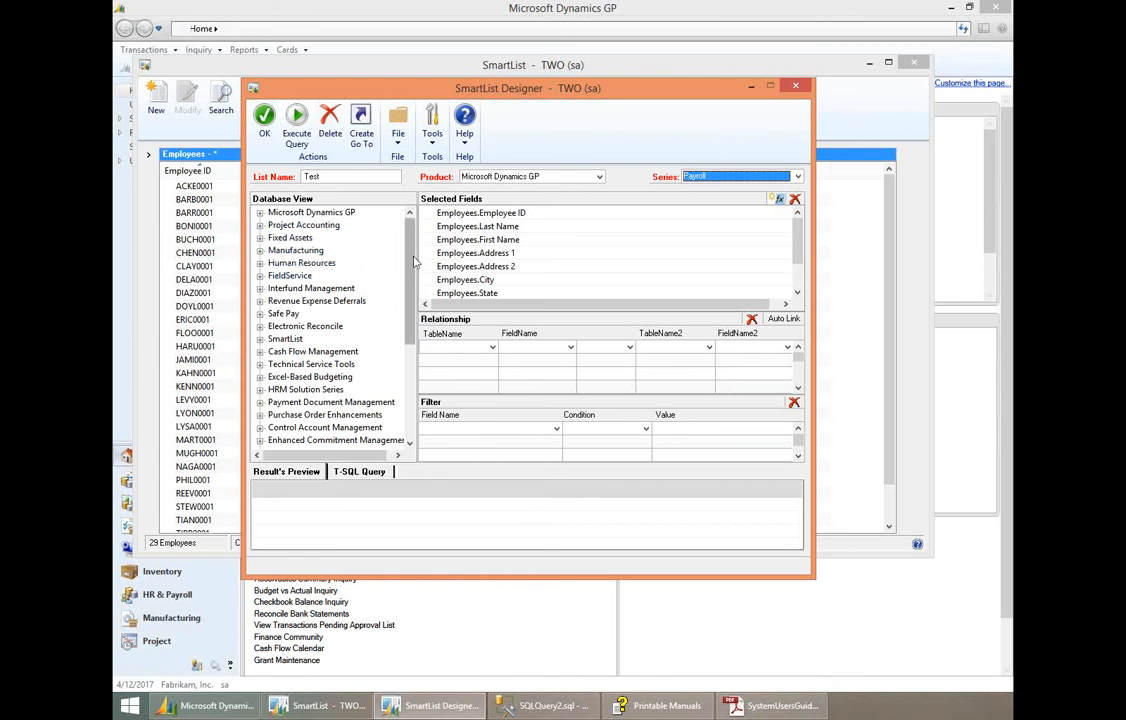
- Add the Email To Address field from the Internet Addresses table, among the Company tables of Microsoft Dynamics GP, to the selected fields
{"action": "left_click_drag", "start_coordinate": [413, 260], "coordinate": [410, 326]}
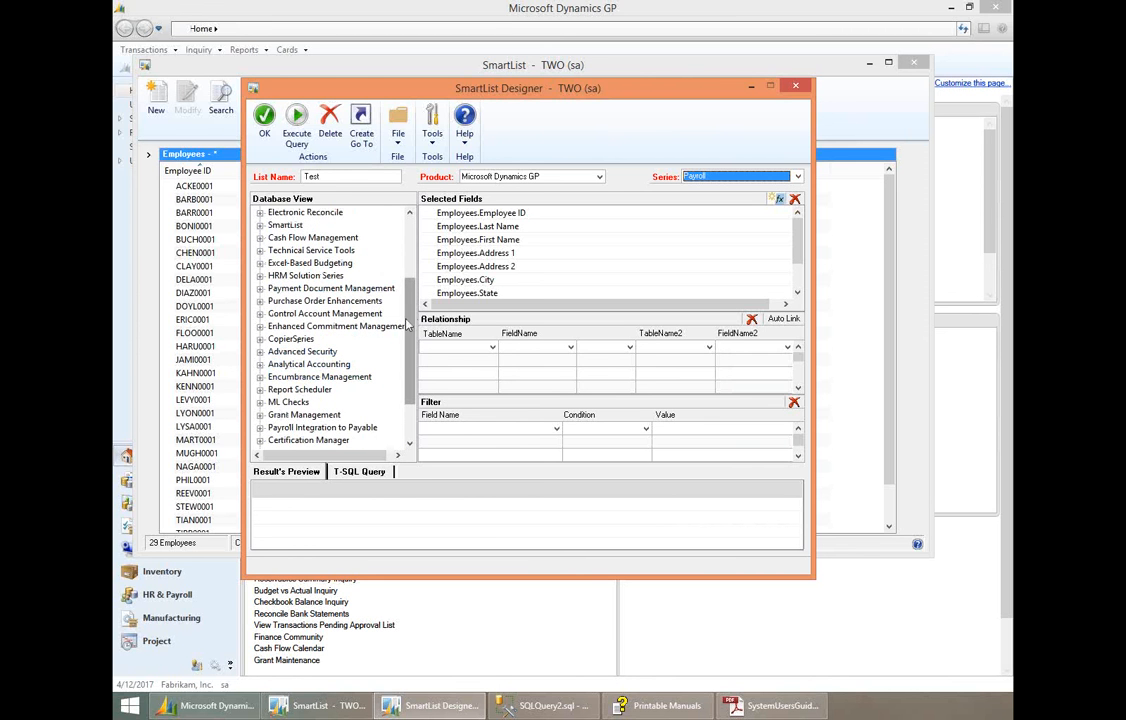
{"action": "scroll", "coordinate": [410, 320], "scroll_direction": "up", "scroll_amount": 3}
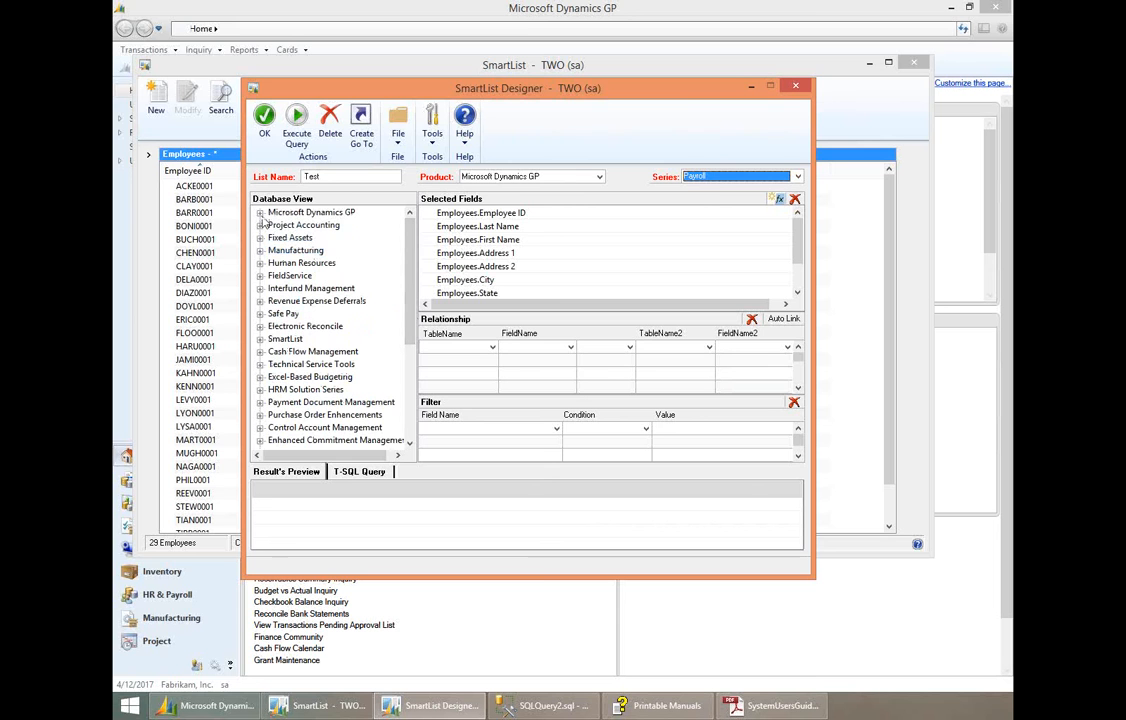
{"action": "left_click", "coordinate": [261, 214]}
{"action": "left_click", "coordinate": [274, 226]}
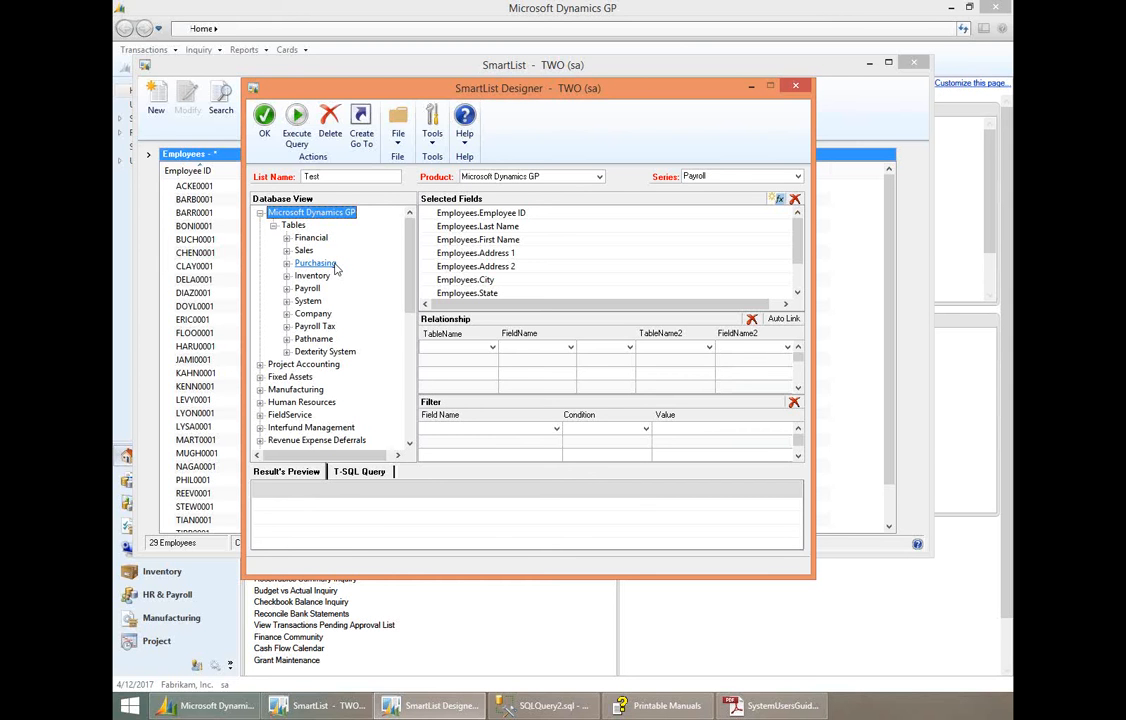
{"action": "left_click", "coordinate": [287, 314]}
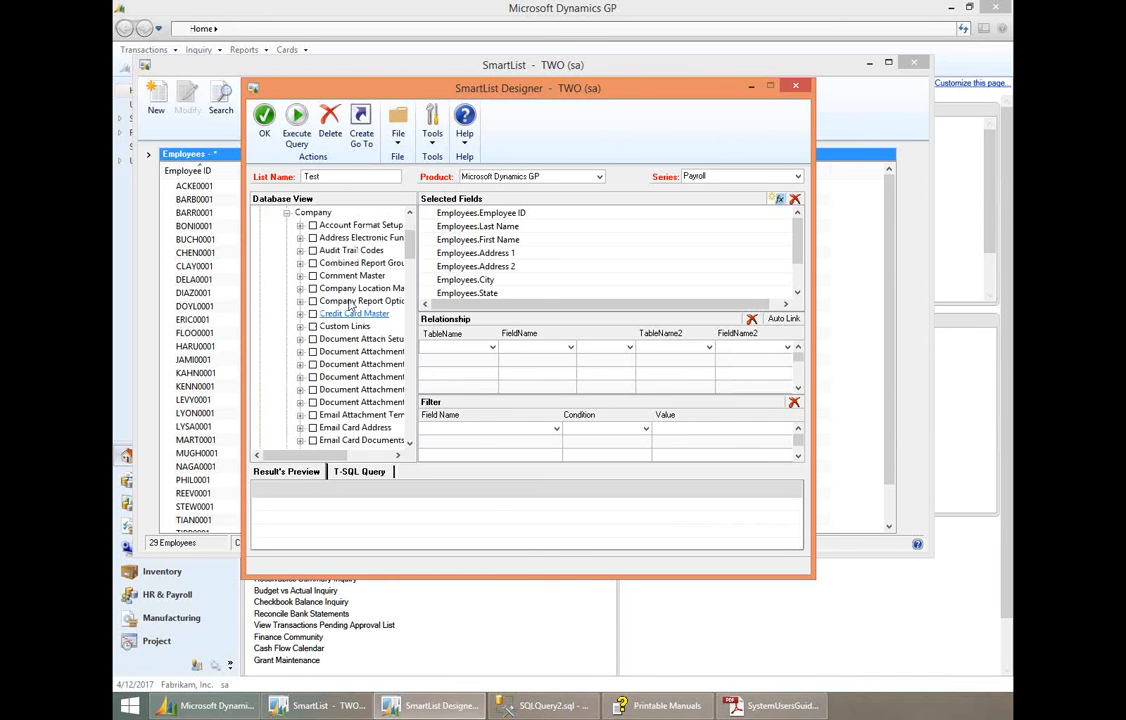
{"action": "left_click_drag", "start_coordinate": [407, 245], "coordinate": [424, 274]}
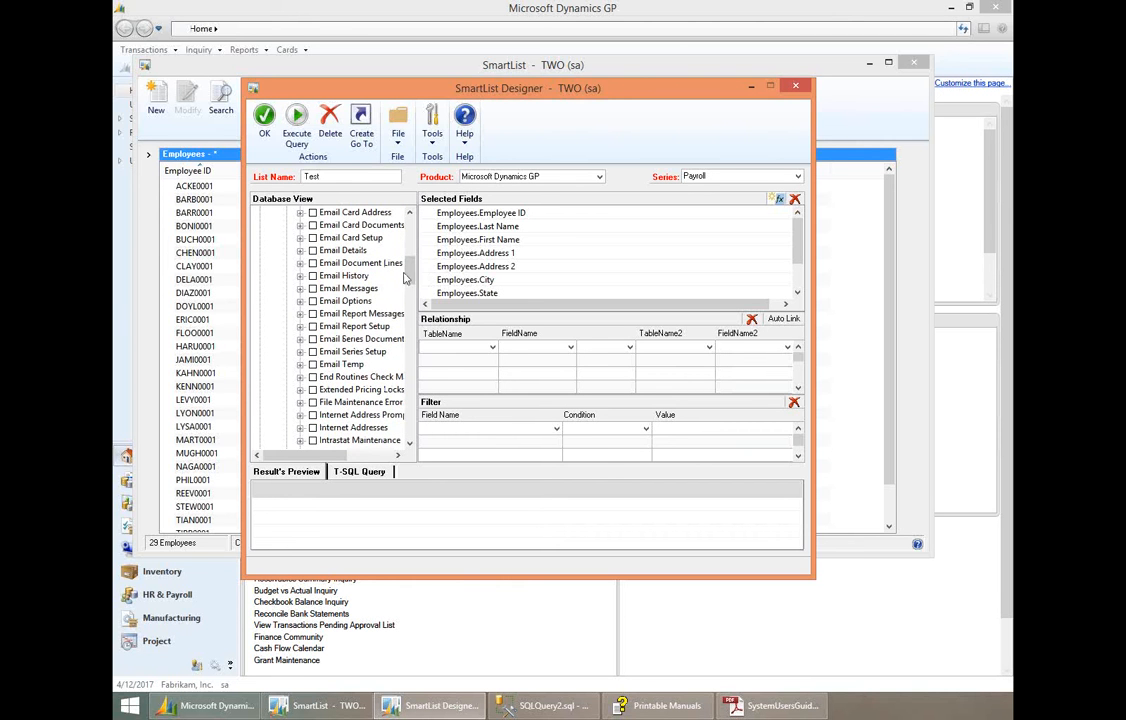
{"action": "left_click", "coordinate": [300, 428]}
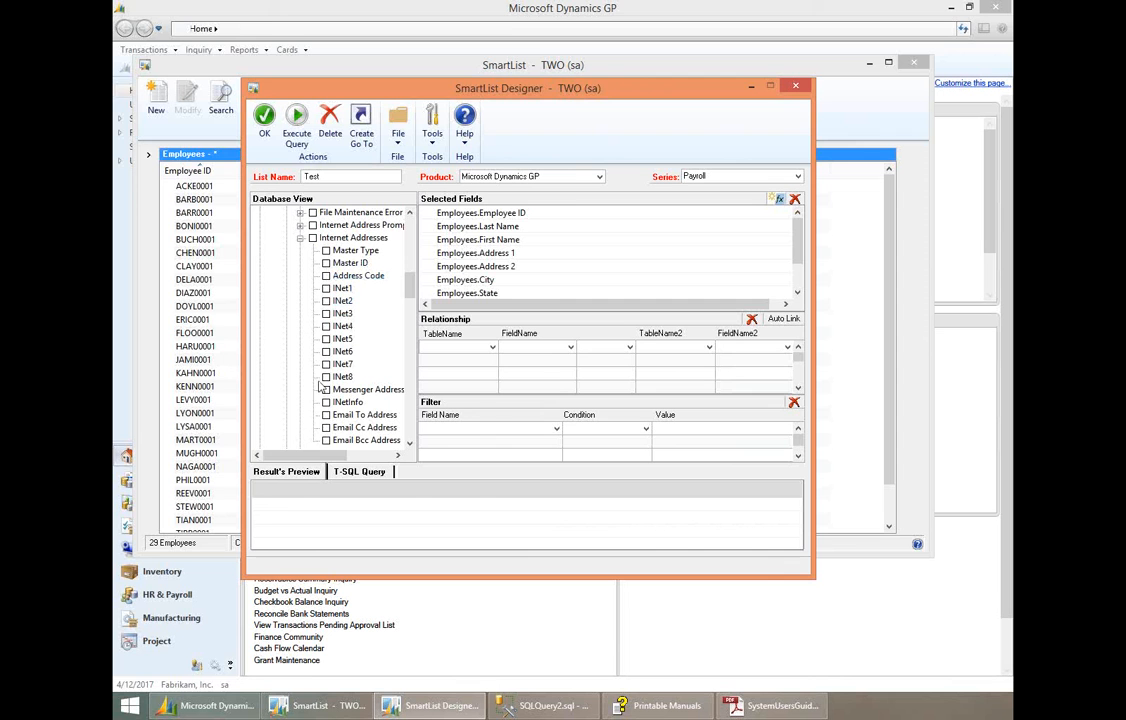
{"action": "left_click", "coordinate": [326, 415]}
{"action": "left_click_drag", "start_coordinate": [798, 236], "coordinate": [804, 276]}
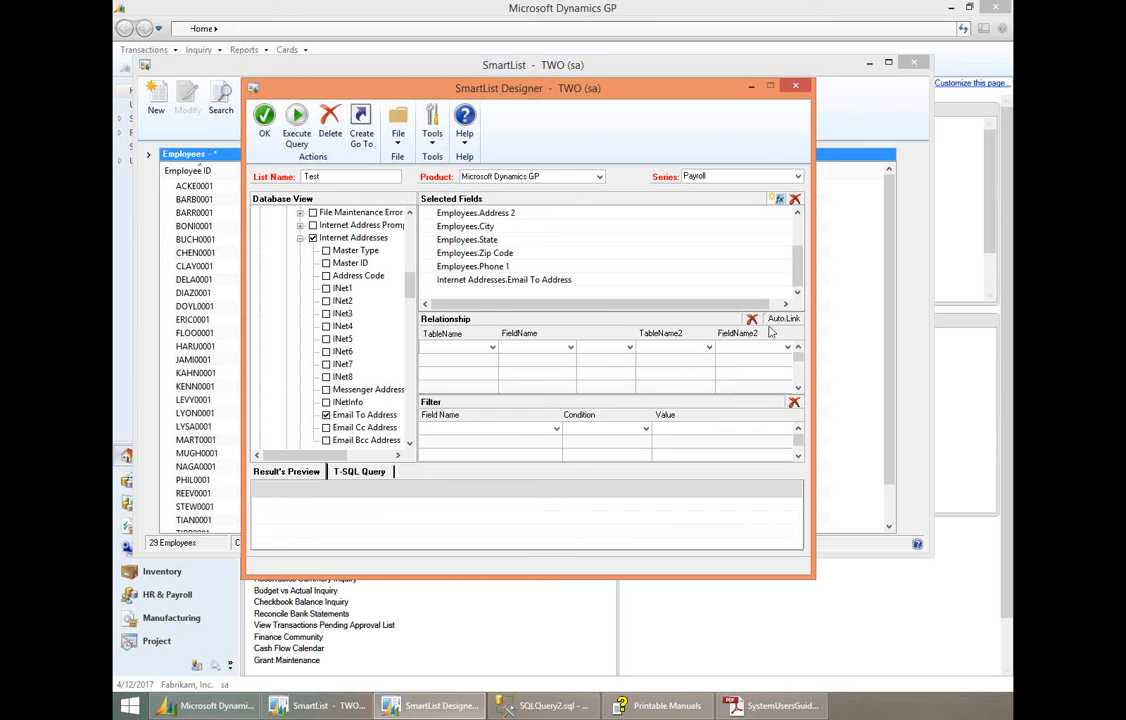
- Define a Left Join relationship from Employee ID in the Employees table to Master ID in the Internet Addresses table
{"action": "left_click", "coordinate": [492, 347]}
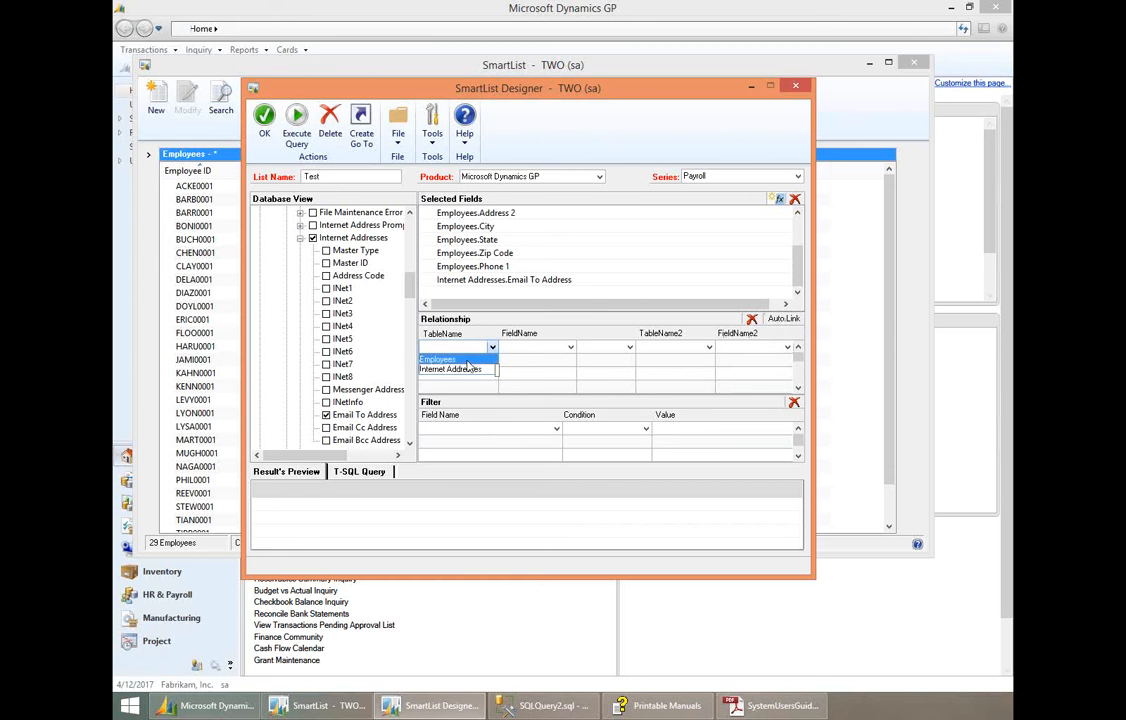
{"action": "left_click", "coordinate": [465, 360]}
{"action": "left_click", "coordinate": [536, 347]}
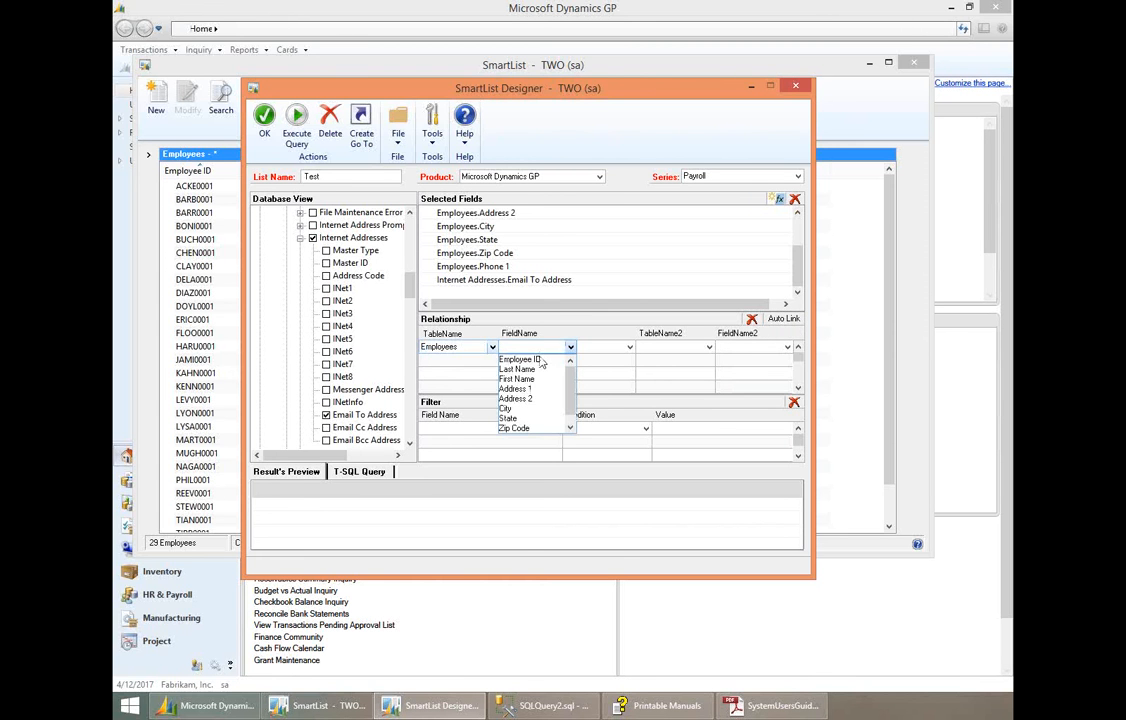
{"action": "left_click", "coordinate": [540, 361]}
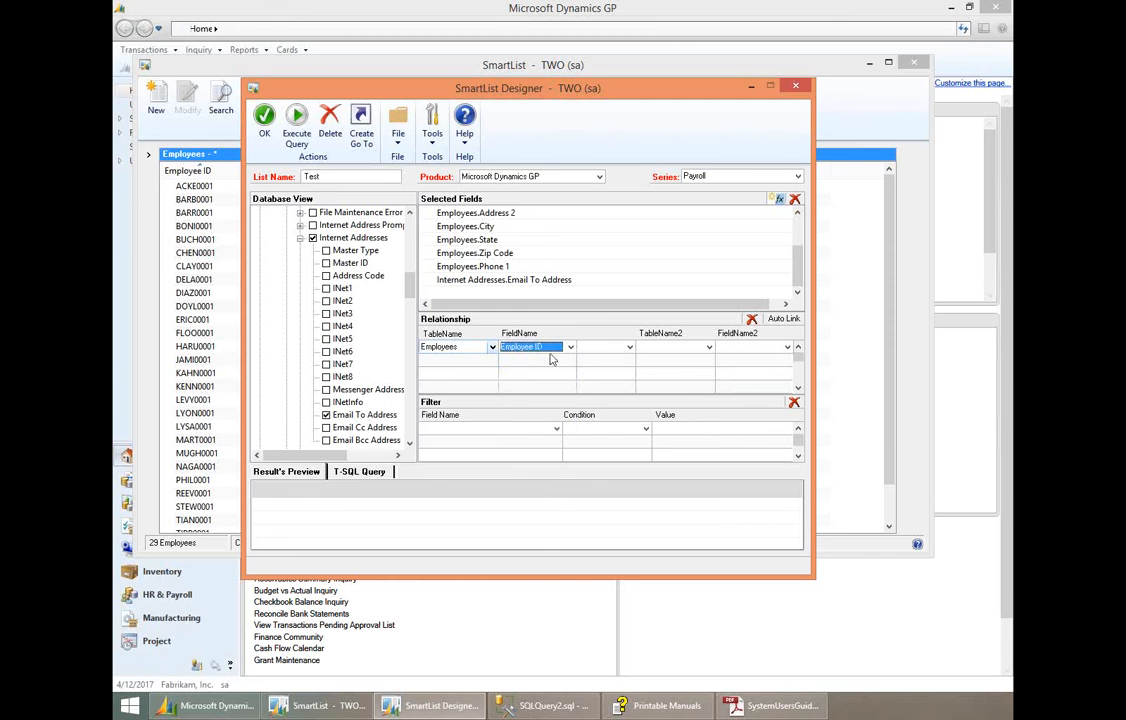
{"action": "left_click", "coordinate": [629, 347]}
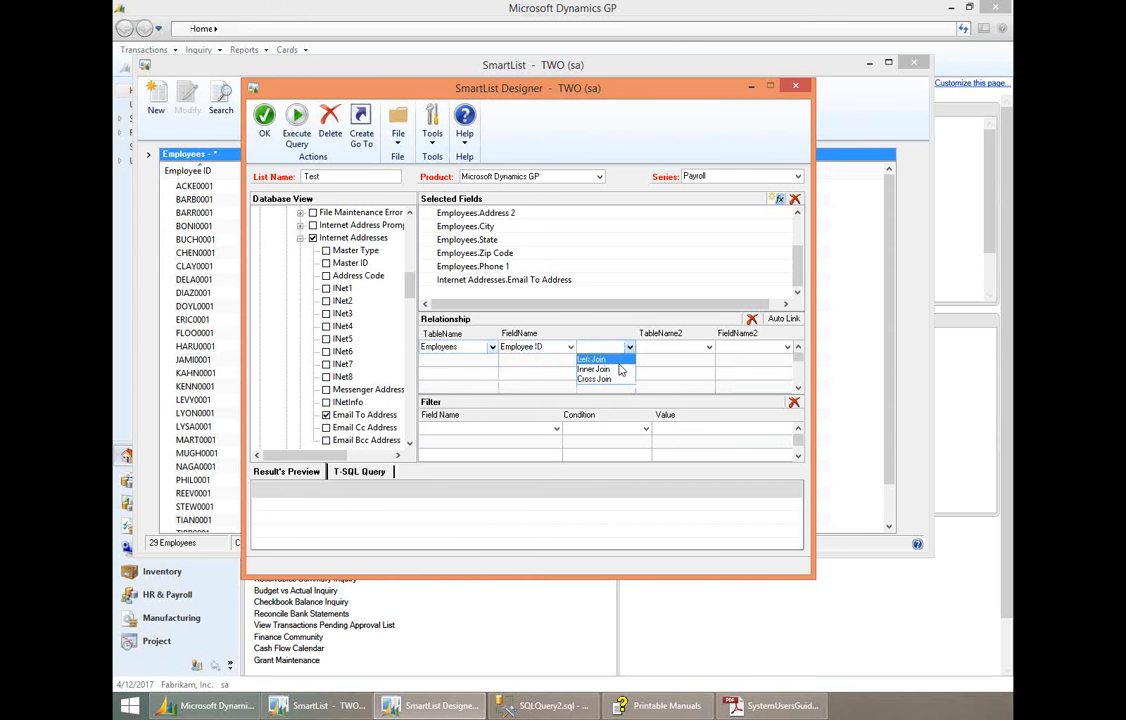
{"action": "left_click", "coordinate": [618, 359]}
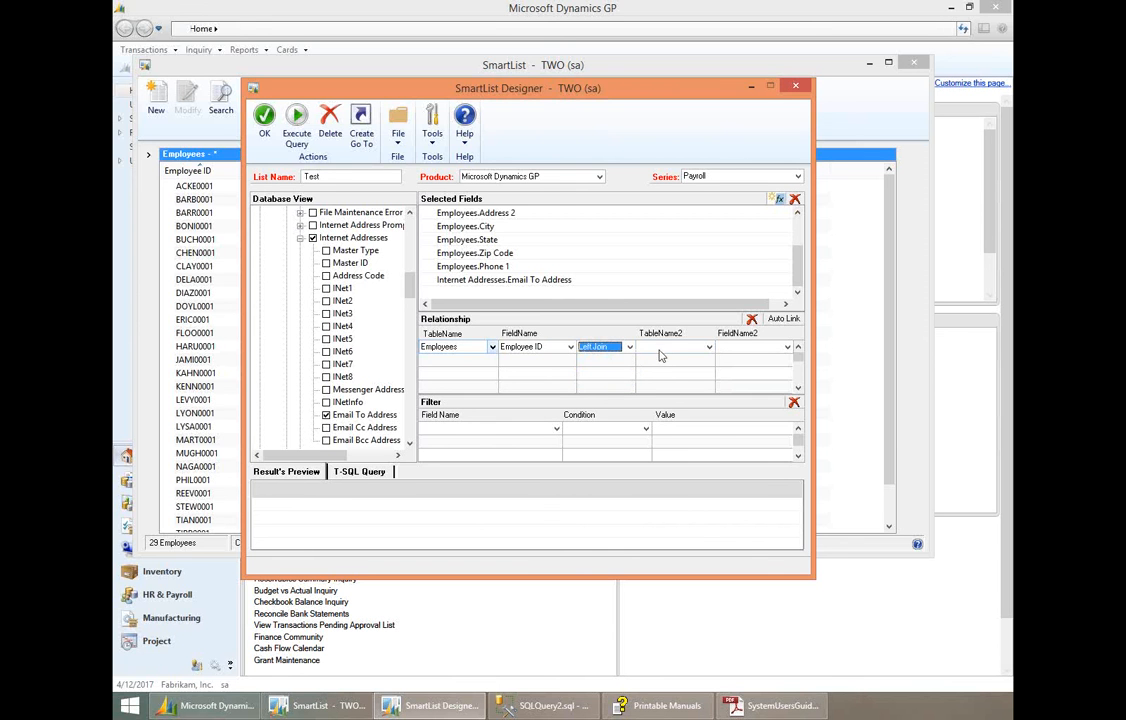
{"action": "left_click", "coordinate": [660, 348]}
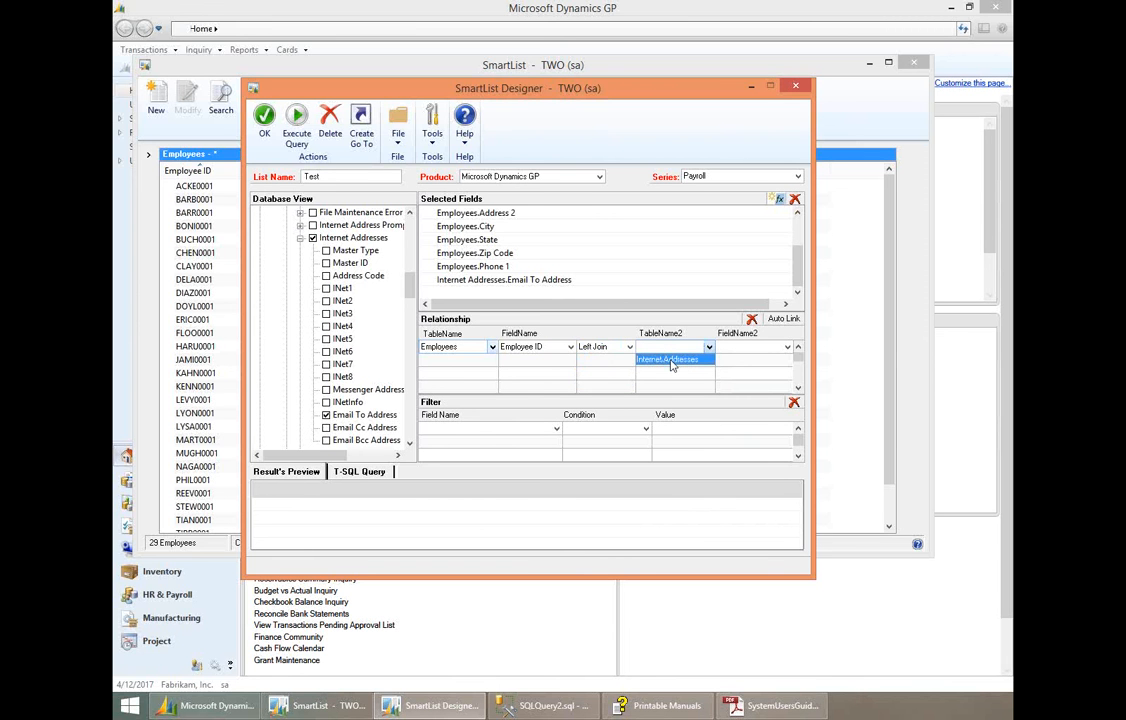
{"action": "left_click", "coordinate": [668, 360]}
{"action": "left_click", "coordinate": [629, 347]}
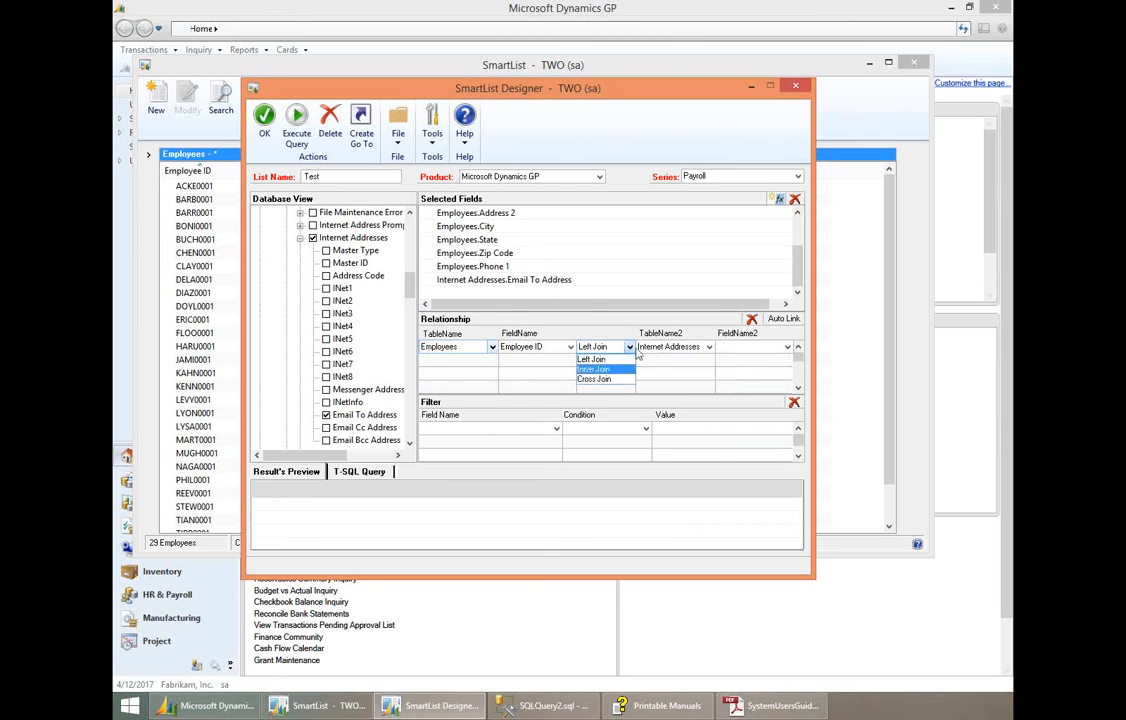
{"action": "left_click", "coordinate": [591, 359]}
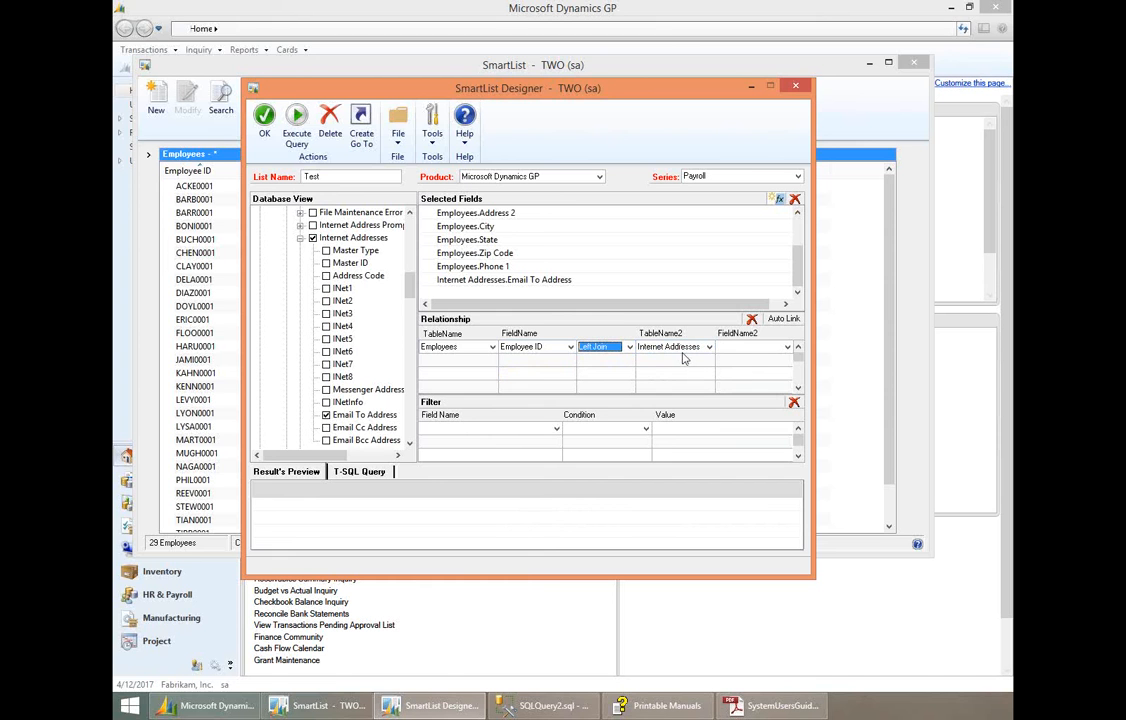
{"action": "left_click", "coordinate": [728, 352]}
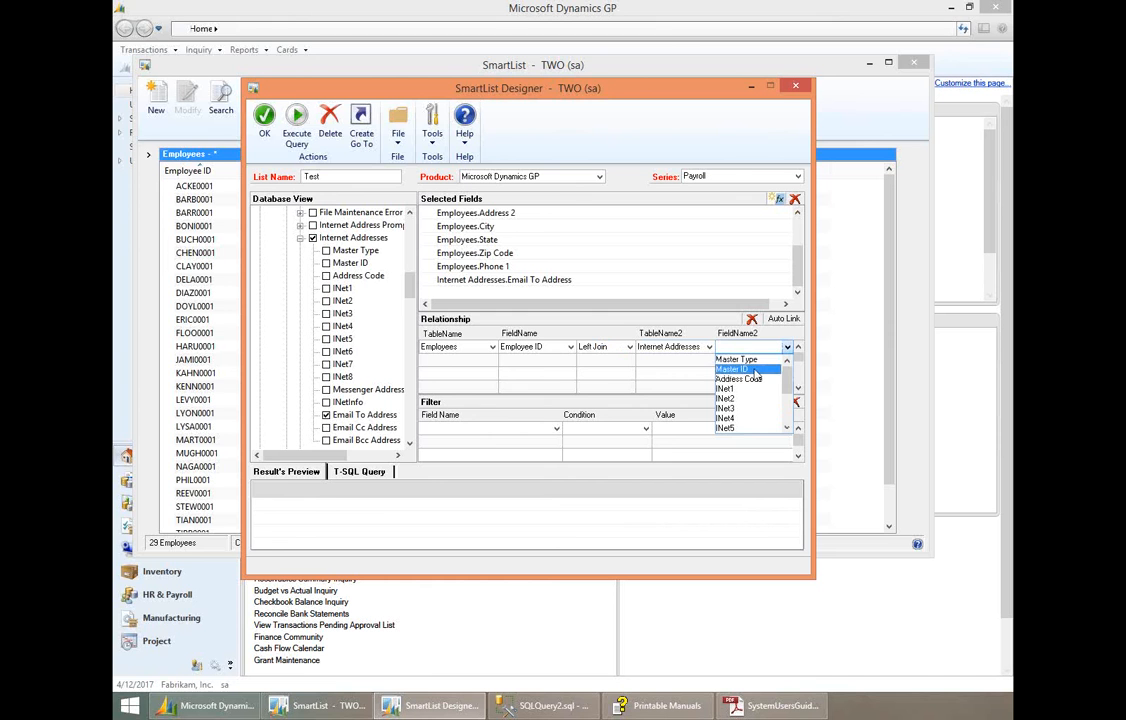
{"action": "left_click", "coordinate": [754, 370]}
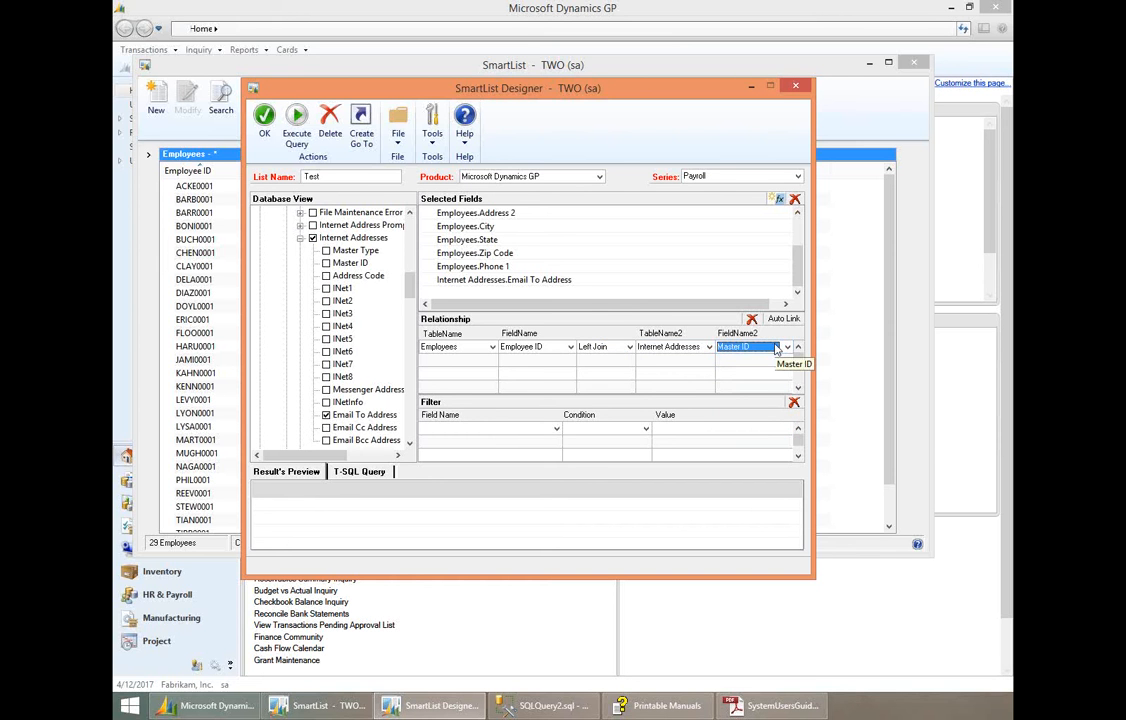
- Execute the query, examine the preview through the Email To Address column and the generated T-SQL statement, and return to the results preview
{"action": "left_click", "coordinate": [299, 146]}
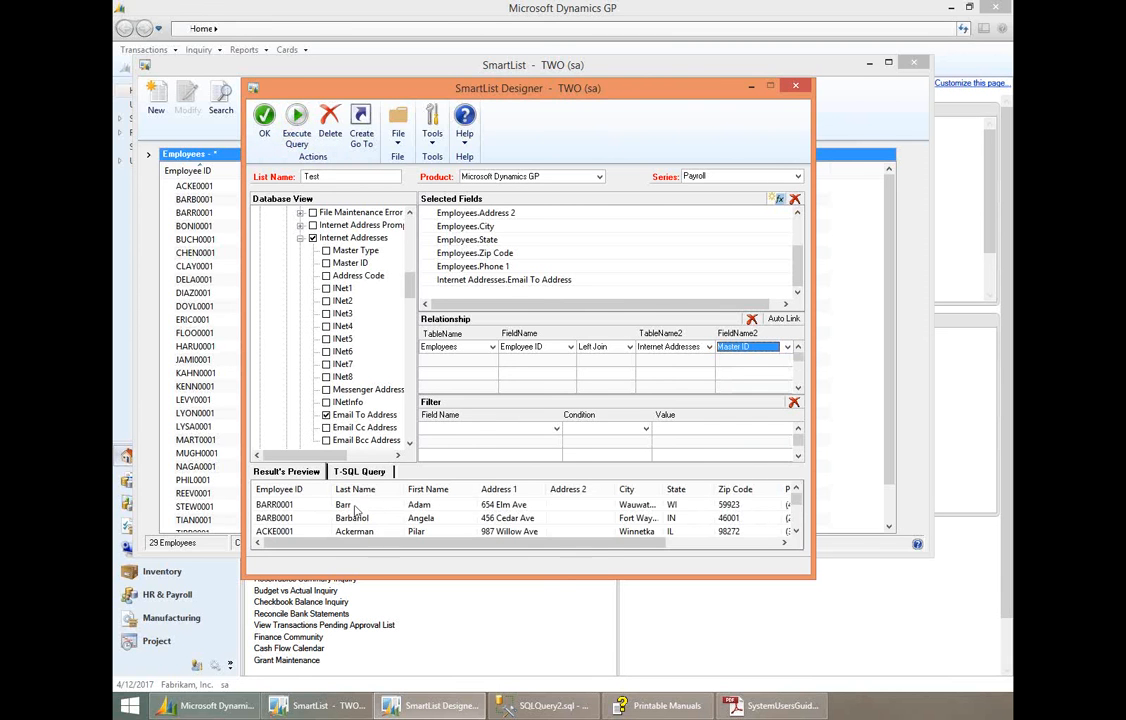
{"action": "left_click_drag", "start_coordinate": [622, 545], "coordinate": [757, 530]}
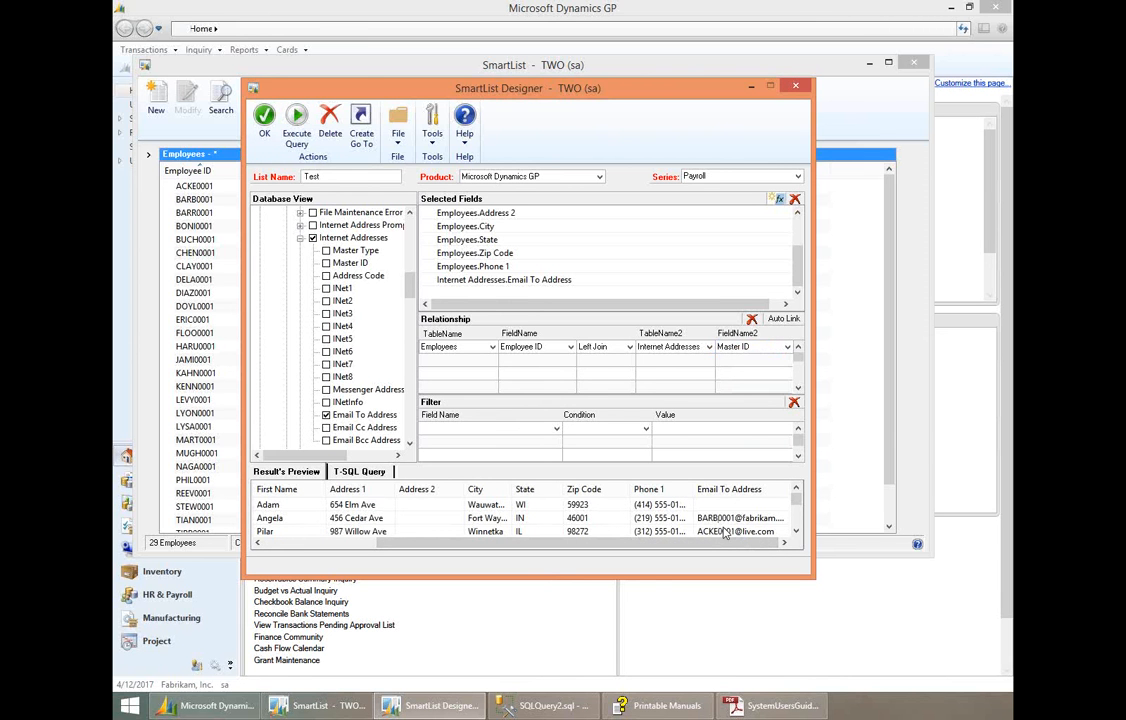
{"action": "left_click", "coordinate": [360, 472]}
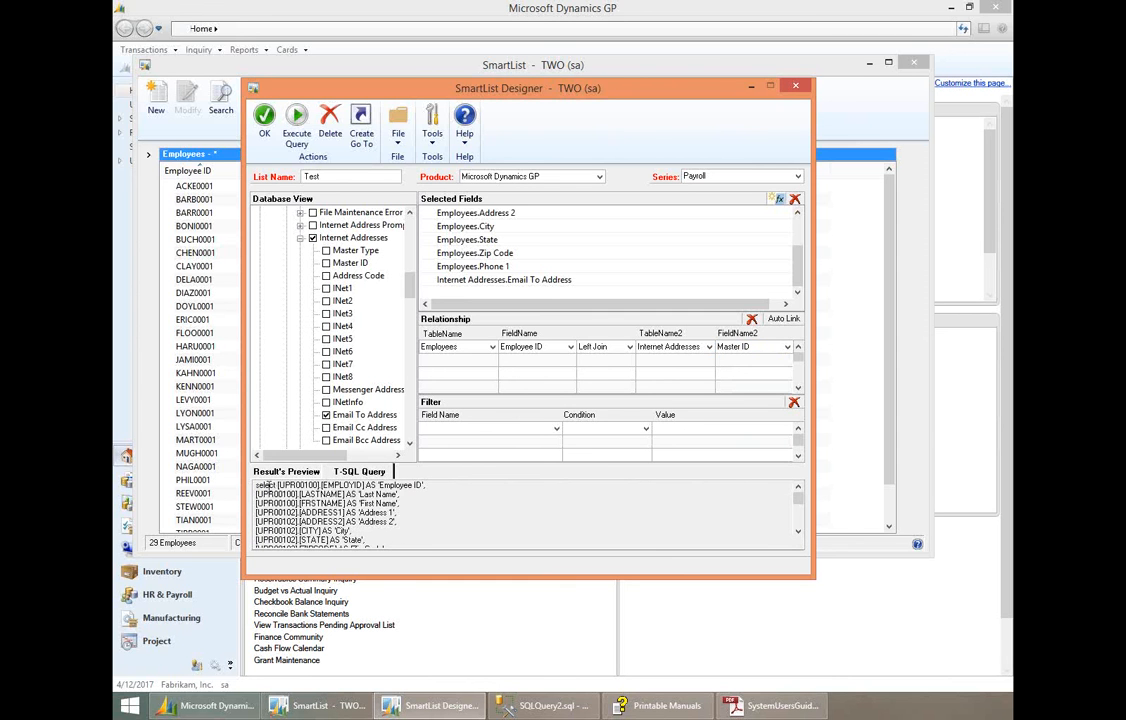
{"action": "left_click_drag", "start_coordinate": [256, 485], "coordinate": [408, 556]}
{"action": "left_click", "coordinate": [546, 545]}
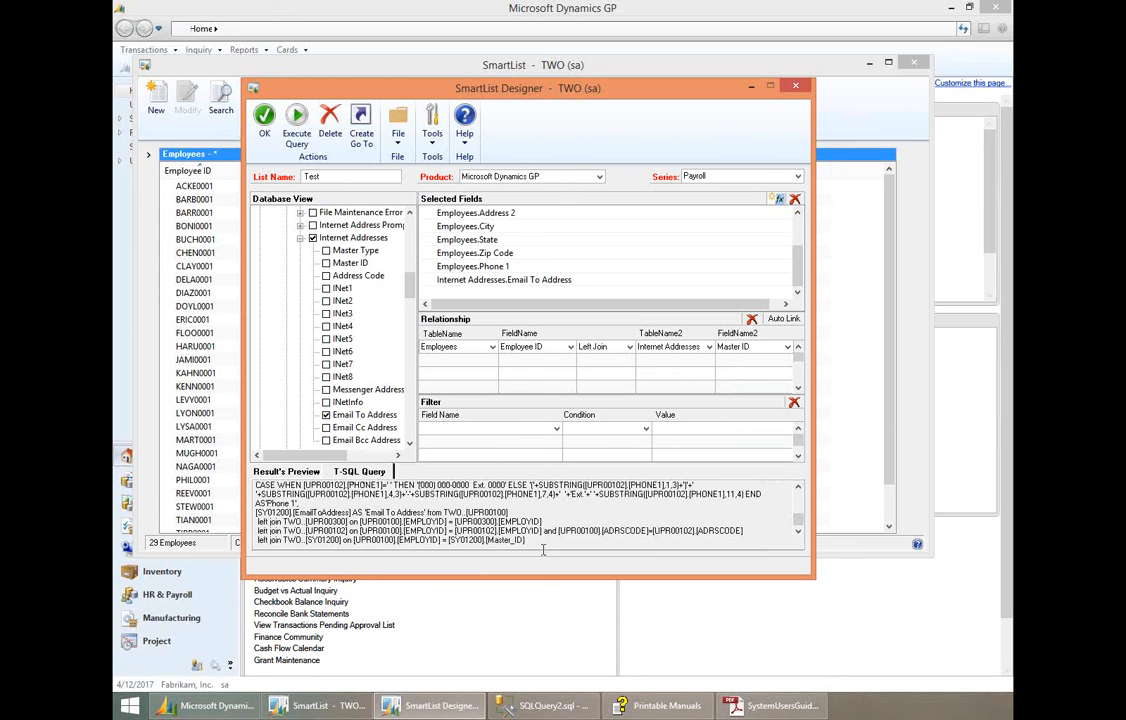
{"action": "left_click_drag", "start_coordinate": [517, 540], "coordinate": [450, 478]}
{"action": "left_click", "coordinate": [499, 520]}
{"action": "left_click", "coordinate": [288, 472]}
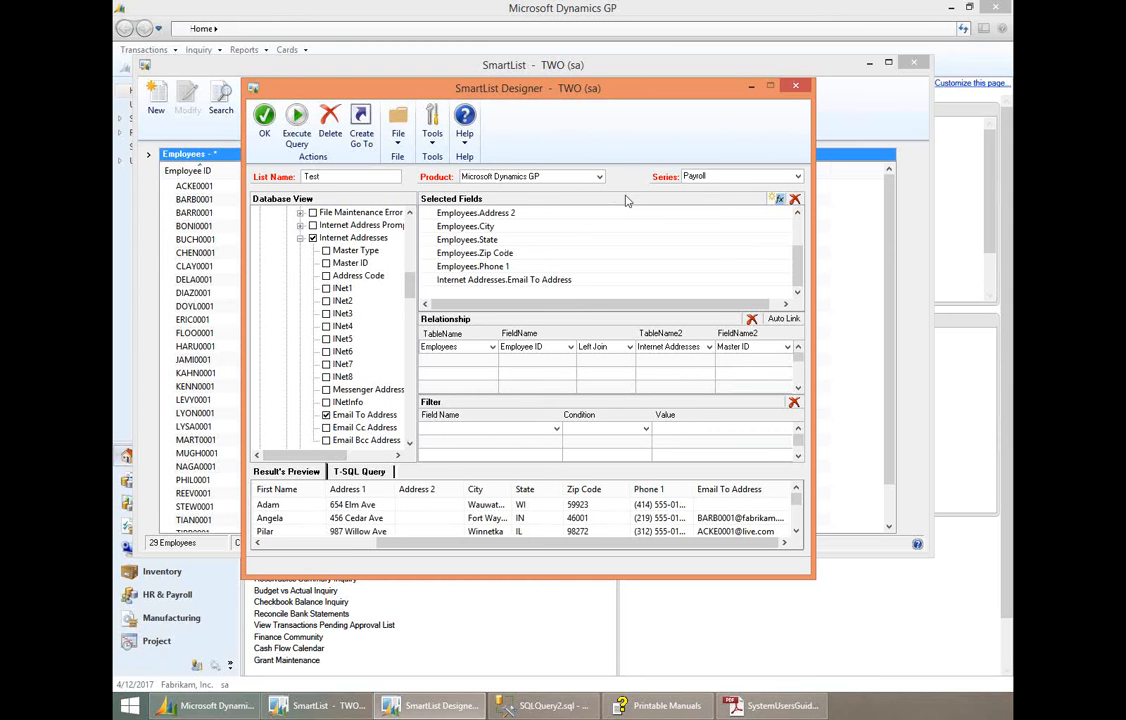
- Open a new calculated field expression and review the Arithmetic, Text, Date & Time, Math and Aggregate function categories
{"action": "left_click", "coordinate": [779, 201]}
{"action": "left_click", "coordinate": [277, 190]}
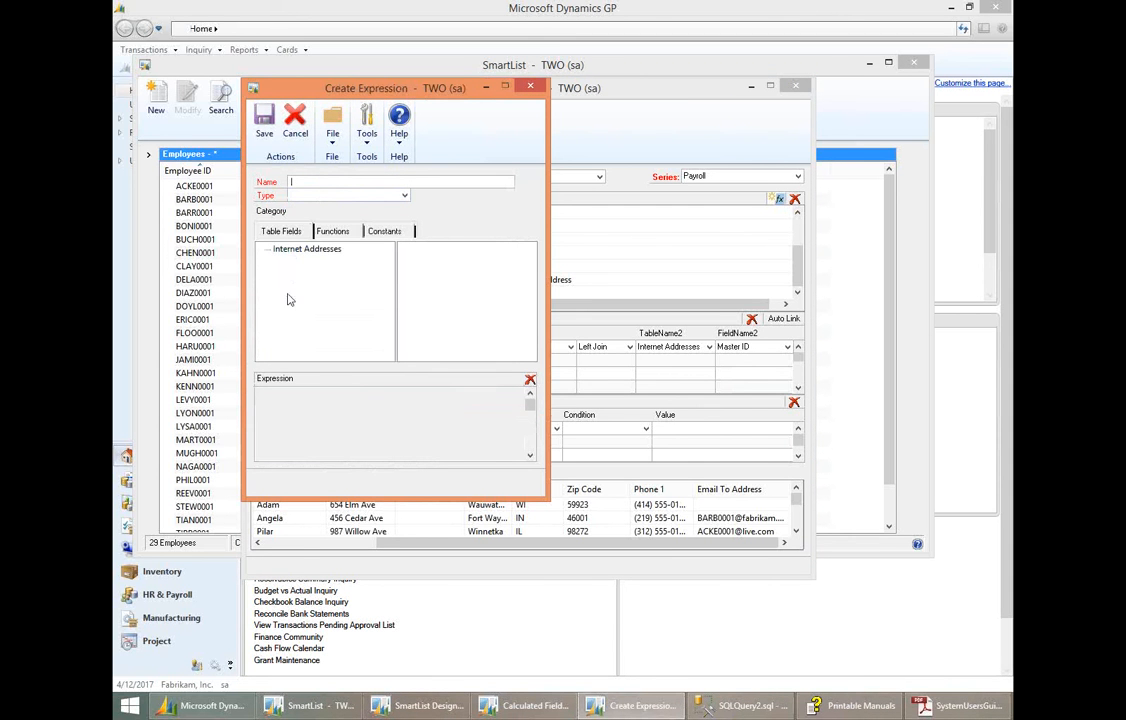
{"action": "left_click", "coordinate": [330, 231]}
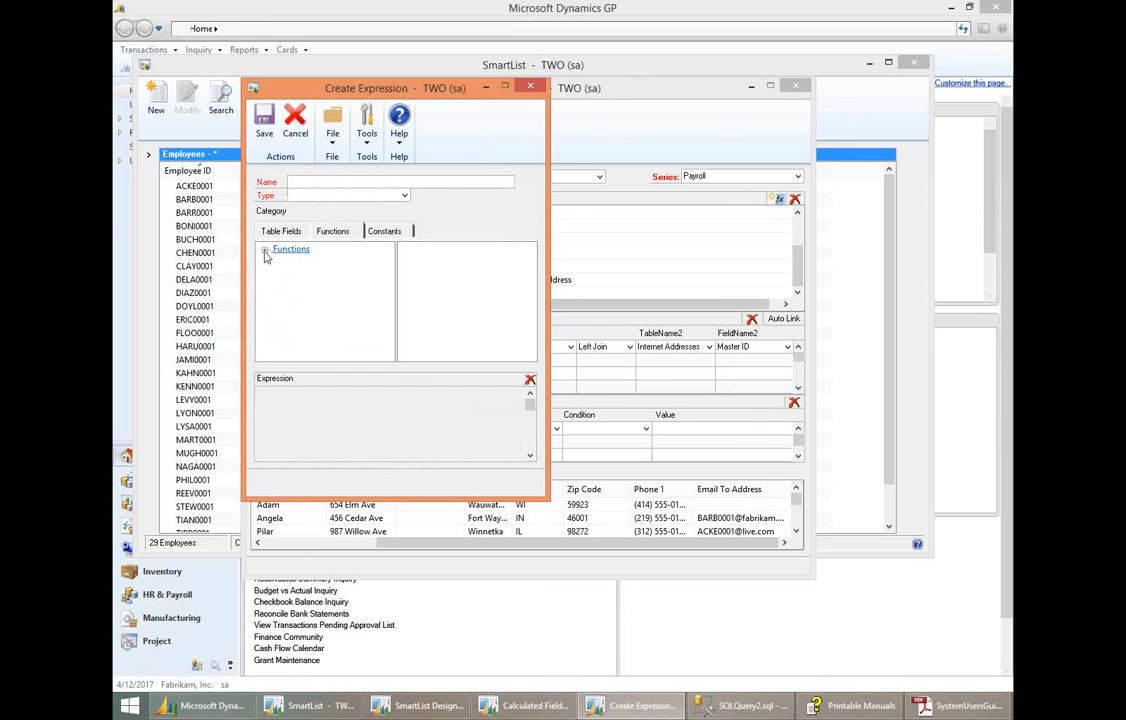
{"action": "double_click", "coordinate": [291, 248]}
{"action": "left_click", "coordinate": [312, 263]}
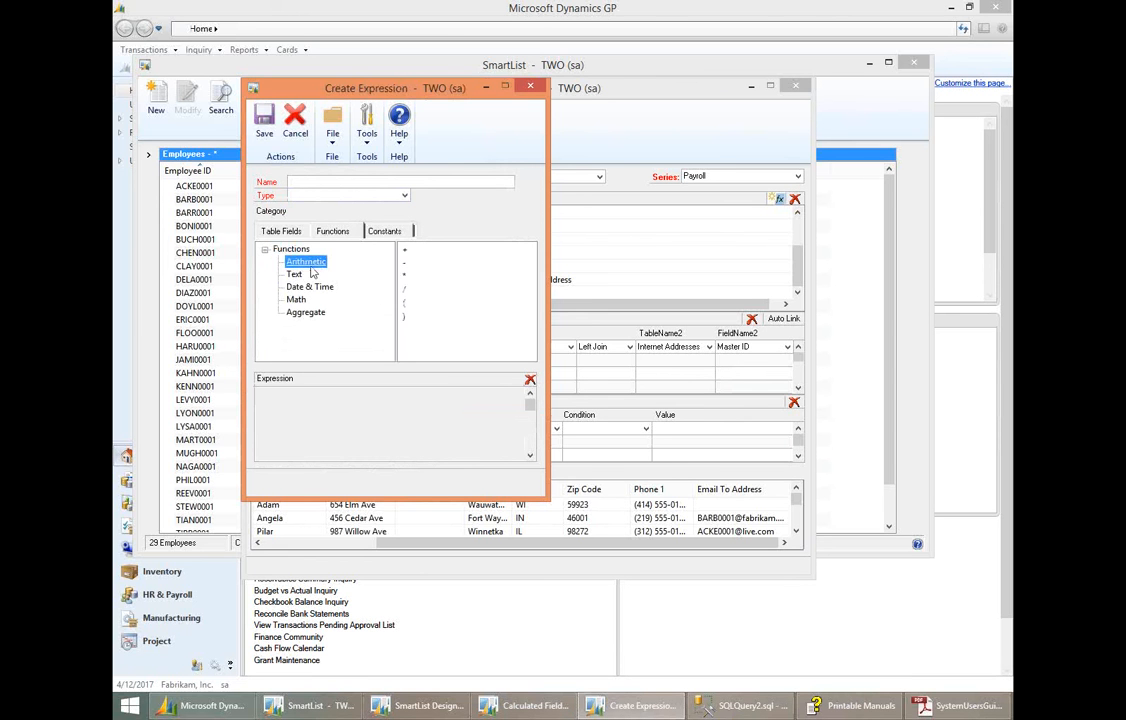
{"action": "left_click", "coordinate": [294, 276]}
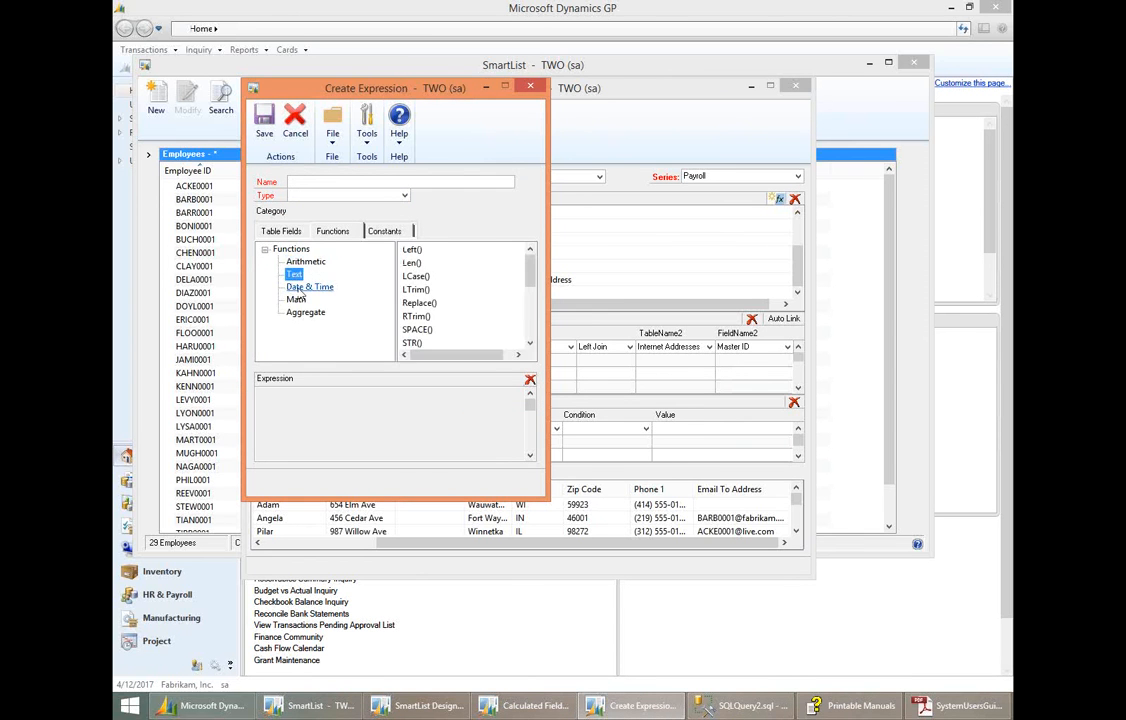
{"action": "left_click", "coordinate": [300, 287]}
{"action": "left_click", "coordinate": [297, 302]}
{"action": "left_click", "coordinate": [301, 315]}
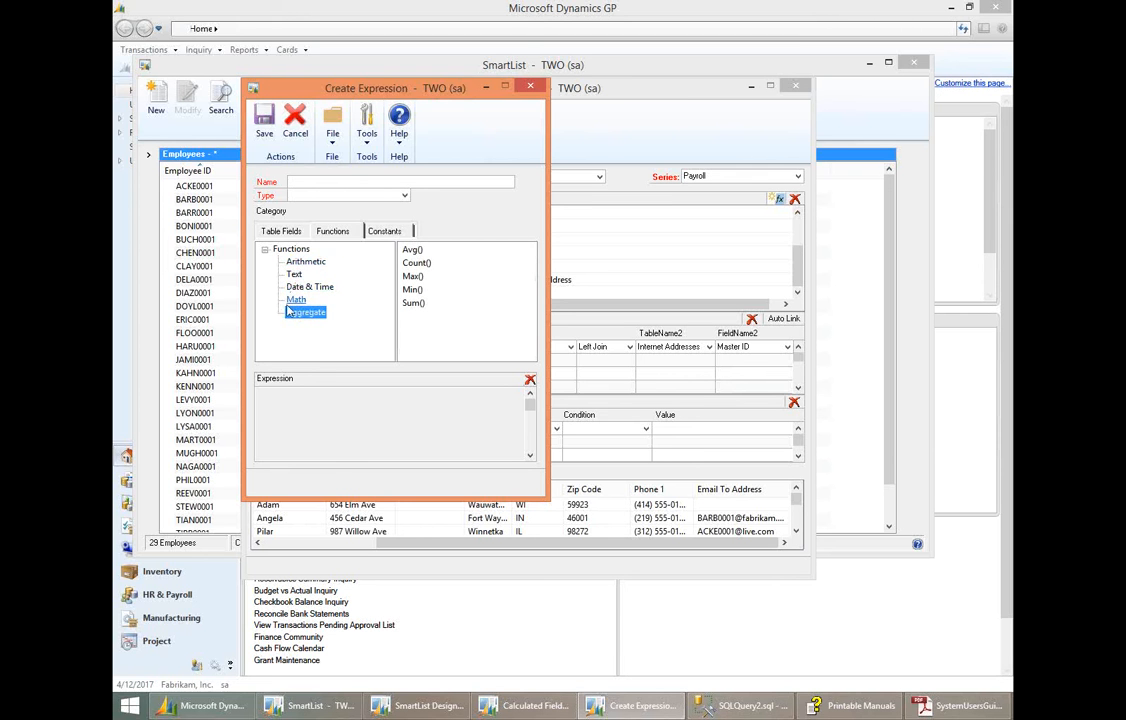
- Review the constant types and table fields available for the expression, and close the calculated field windows without creating anything
{"action": "left_click", "coordinate": [380, 238]}
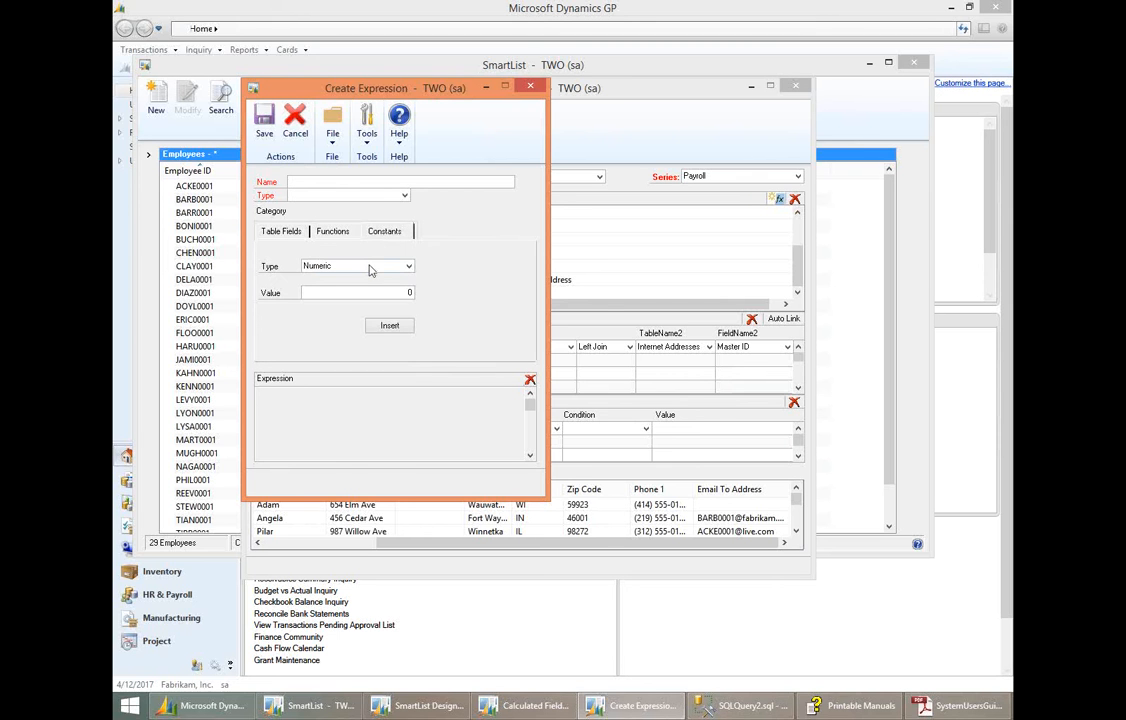
{"action": "left_click", "coordinate": [364, 266]}
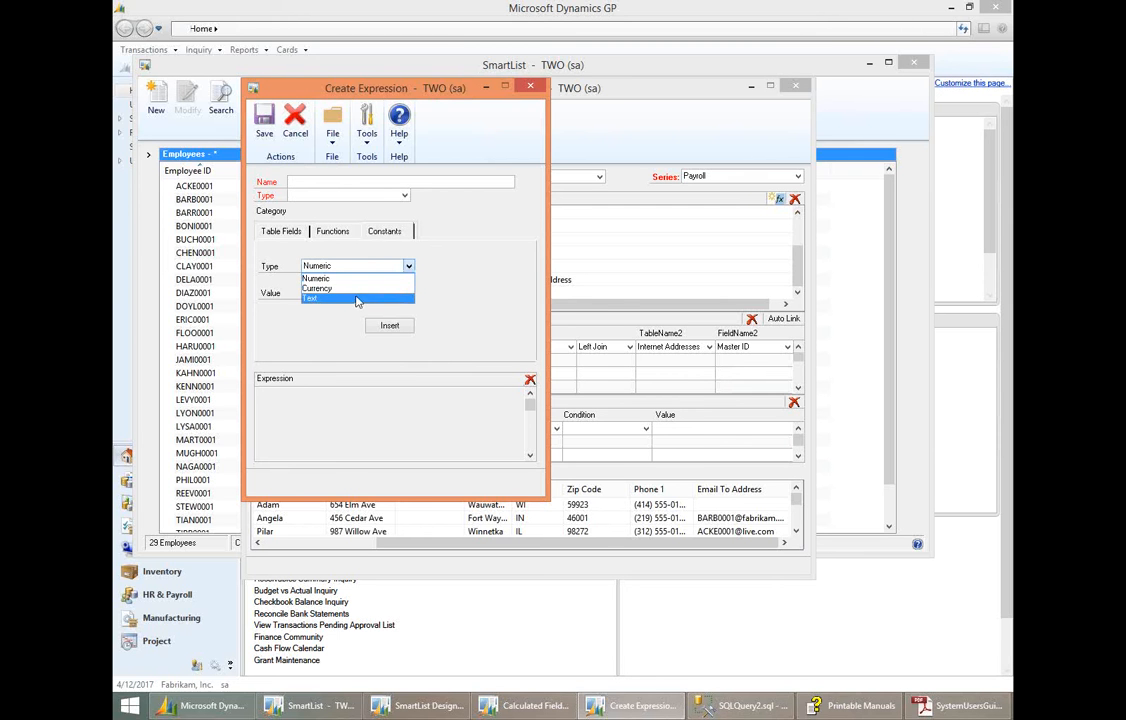
{"action": "left_click", "coordinate": [289, 236]}
{"action": "left_click", "coordinate": [289, 234]}
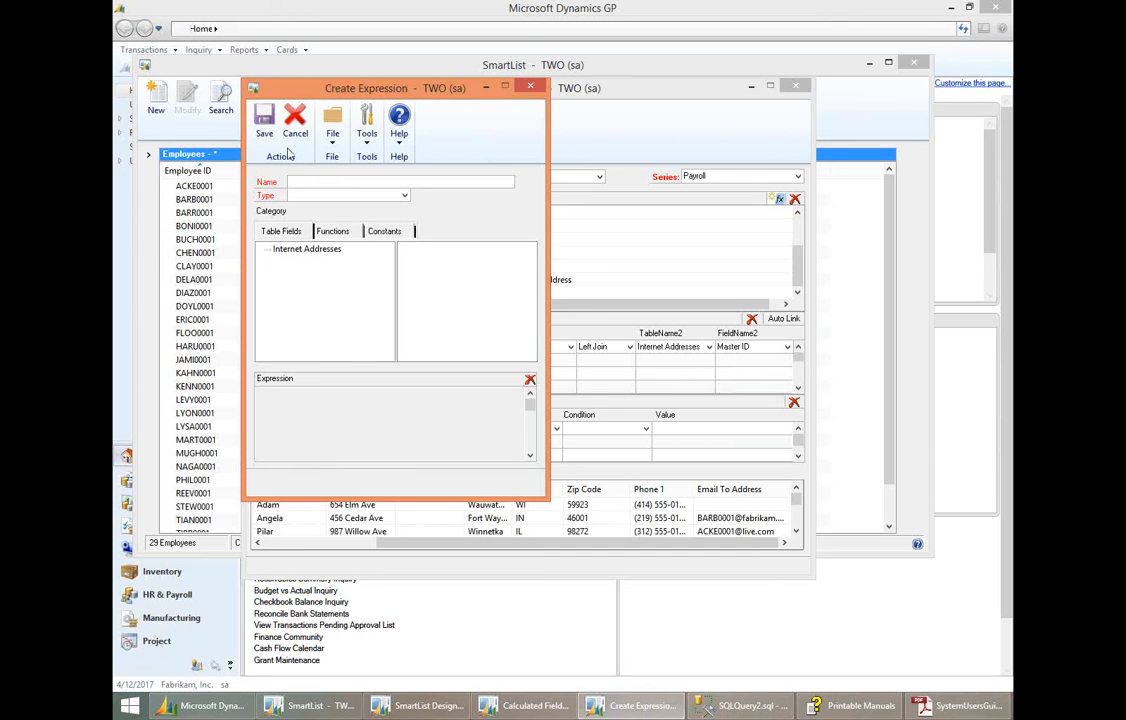
{"action": "left_click", "coordinate": [533, 88]}
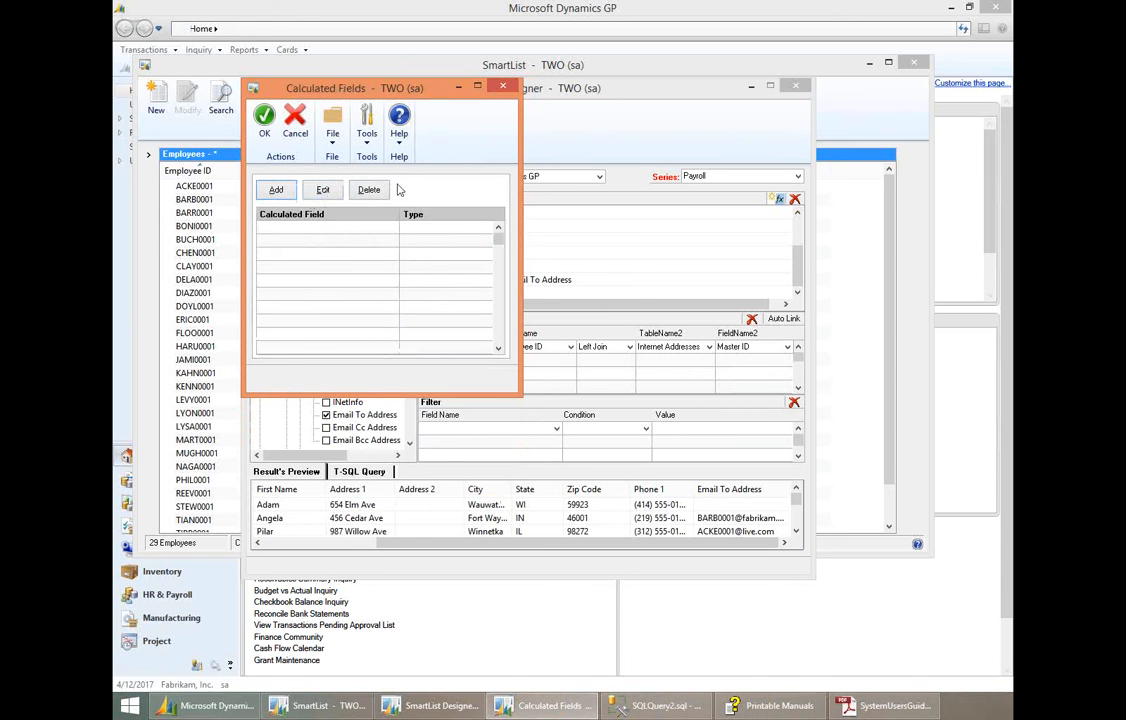
{"action": "left_click", "coordinate": [505, 91]}
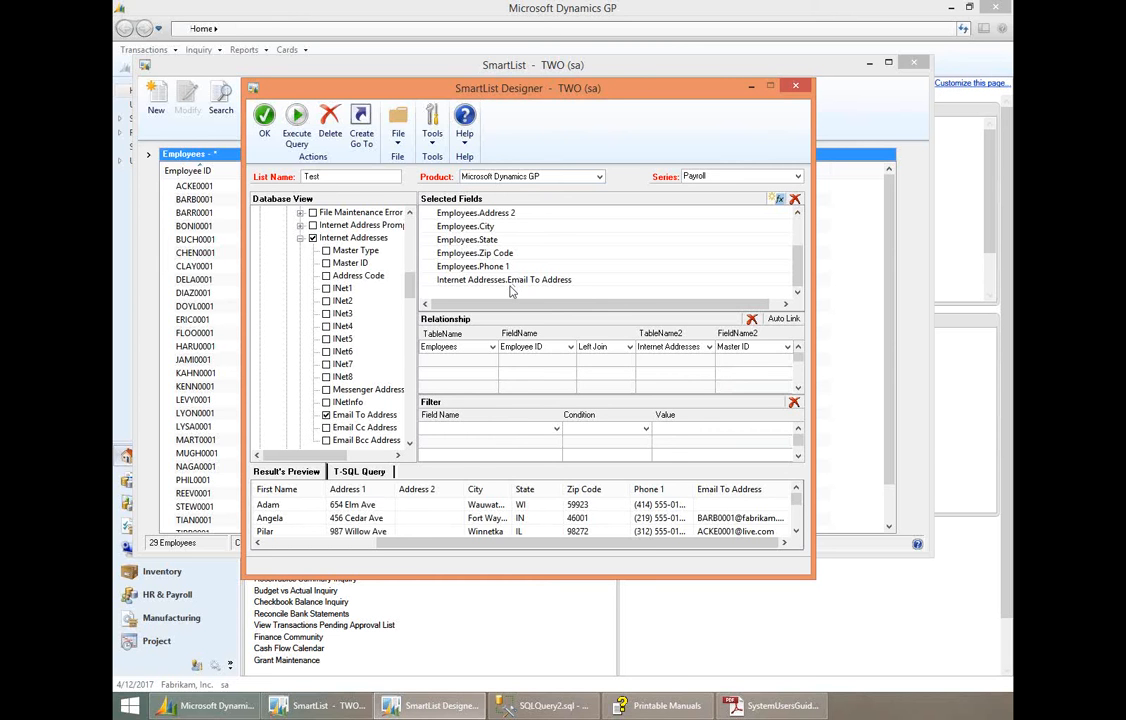
- Examine the existing Go To entries for the list and the kinds of Go To that can be added, leaving them as they are
{"action": "left_click", "coordinate": [362, 140]}
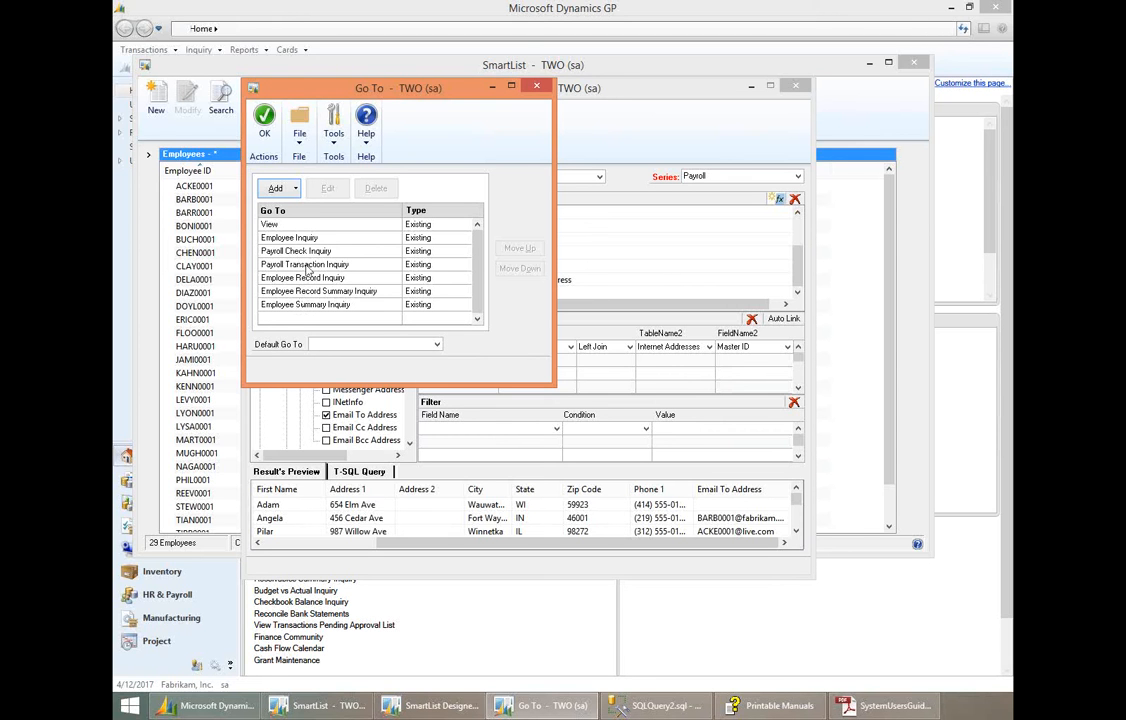
{"action": "left_click", "coordinate": [295, 189]}
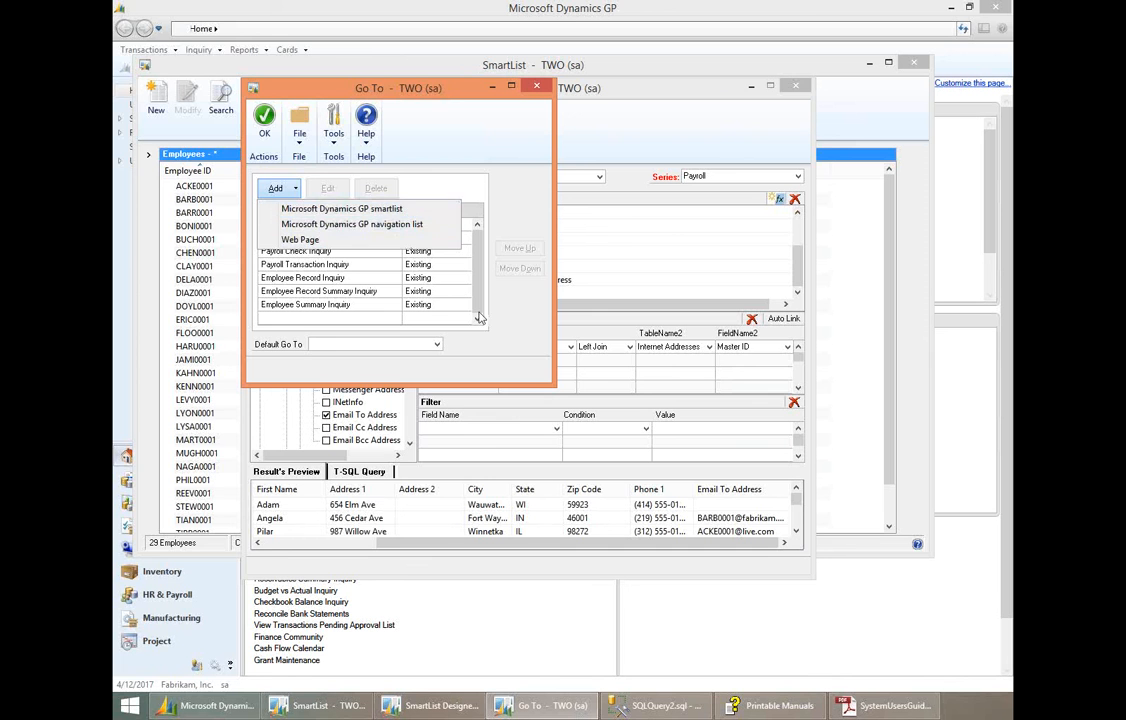
{"action": "left_click", "coordinate": [524, 311]}
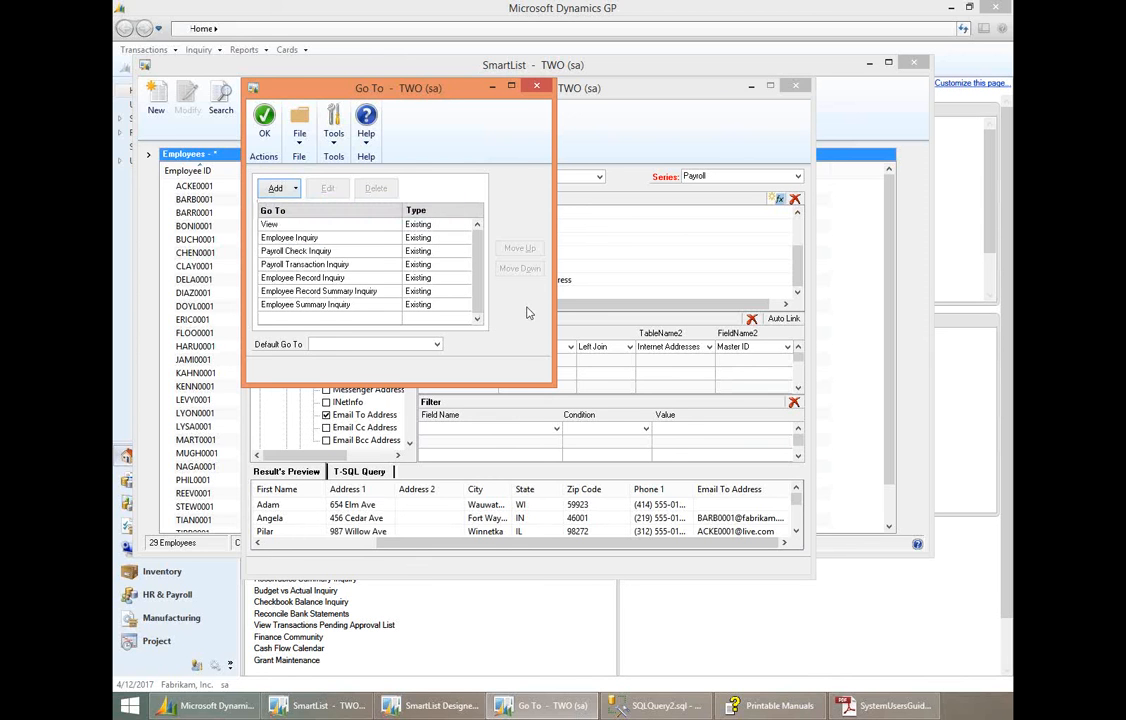
{"action": "left_click", "coordinate": [538, 89]}
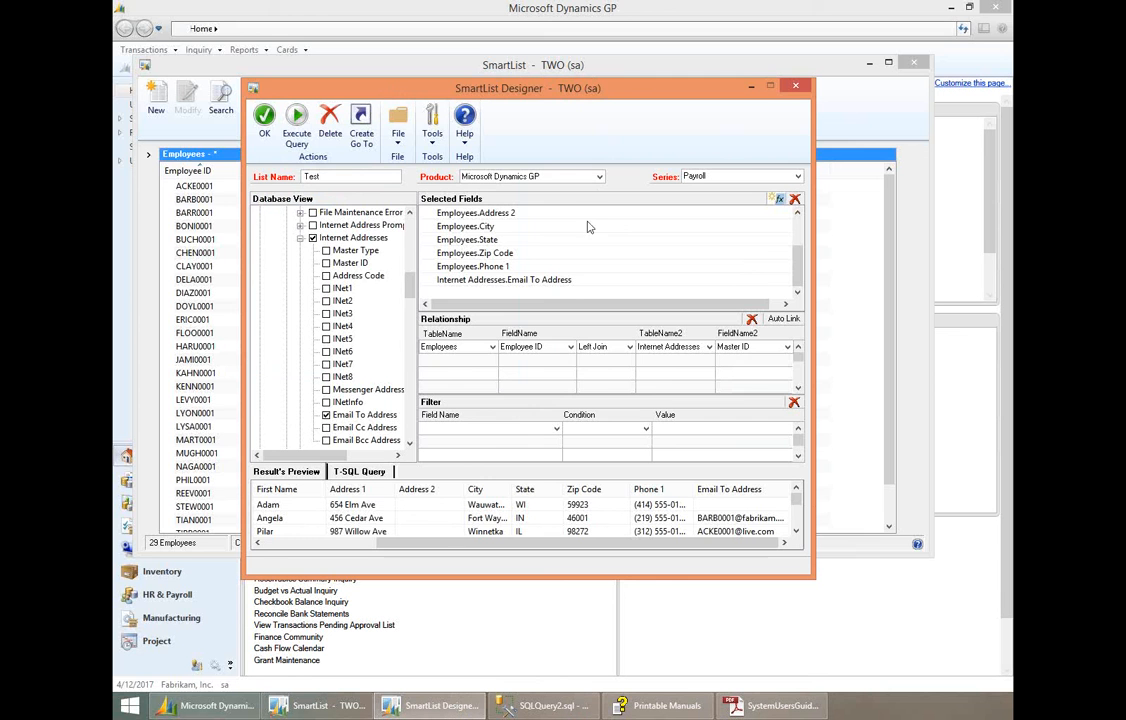
- Rename the list TEST2 and save it to SmartList
{"action": "left_click", "coordinate": [263, 133]}
{"action": "left_click", "coordinate": [563, 396]}
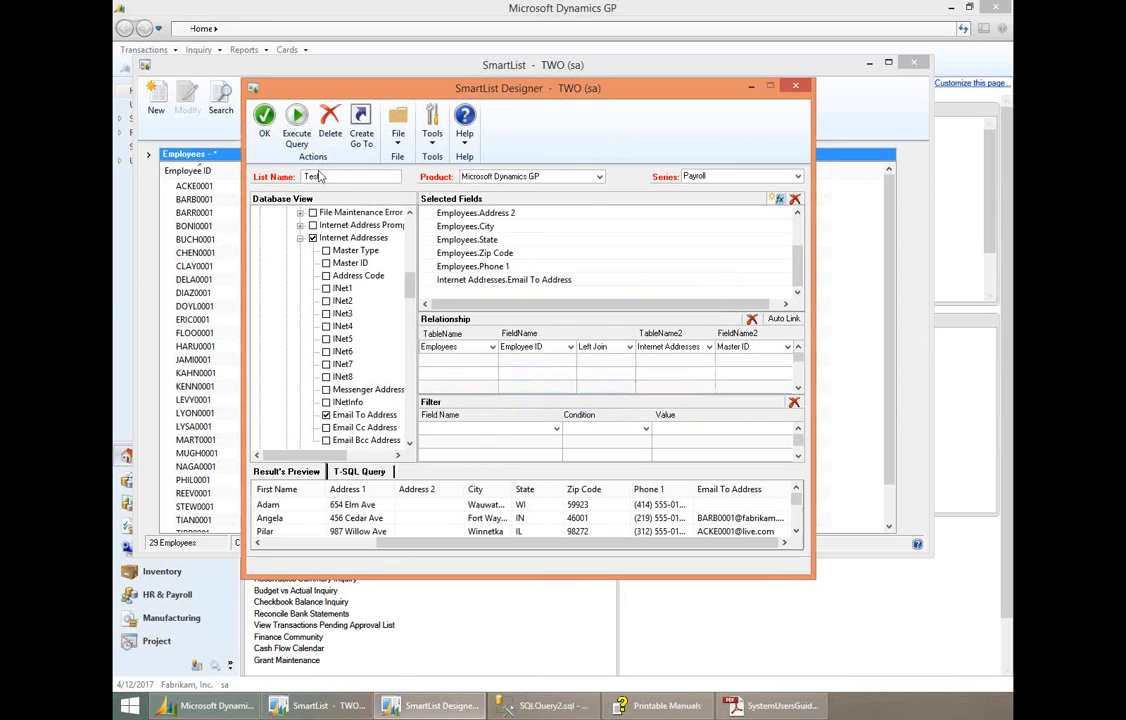
{"action": "type", "text": "TEST2"}
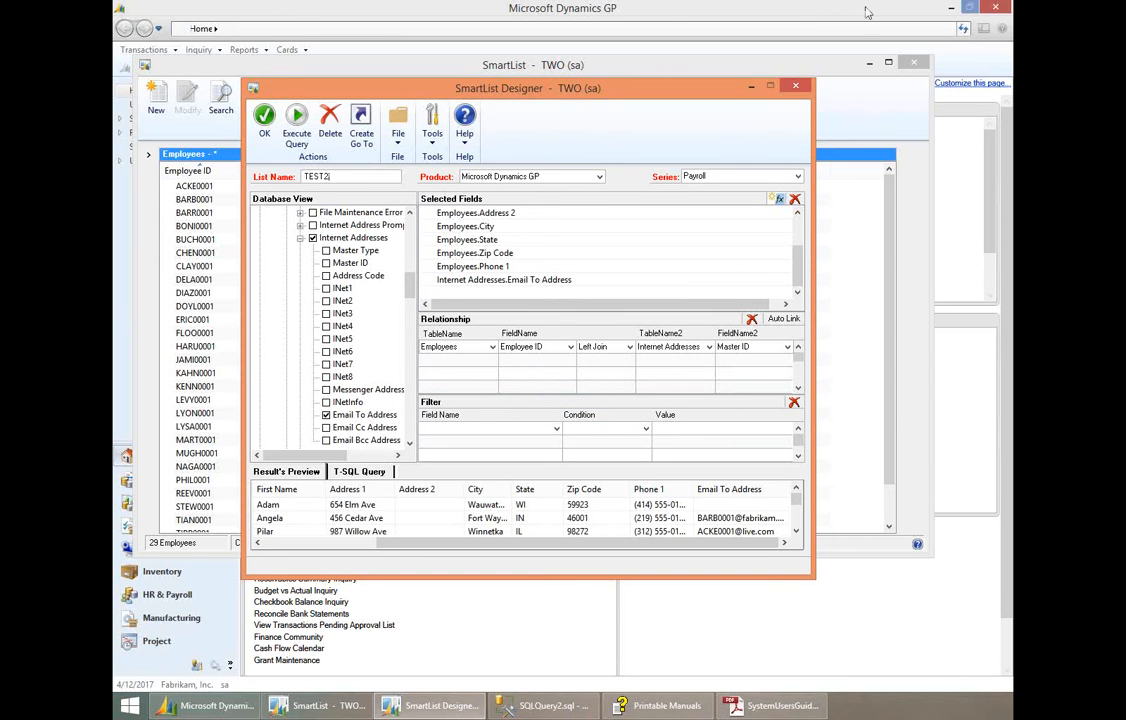
{"action": "left_click", "coordinate": [265, 118]}
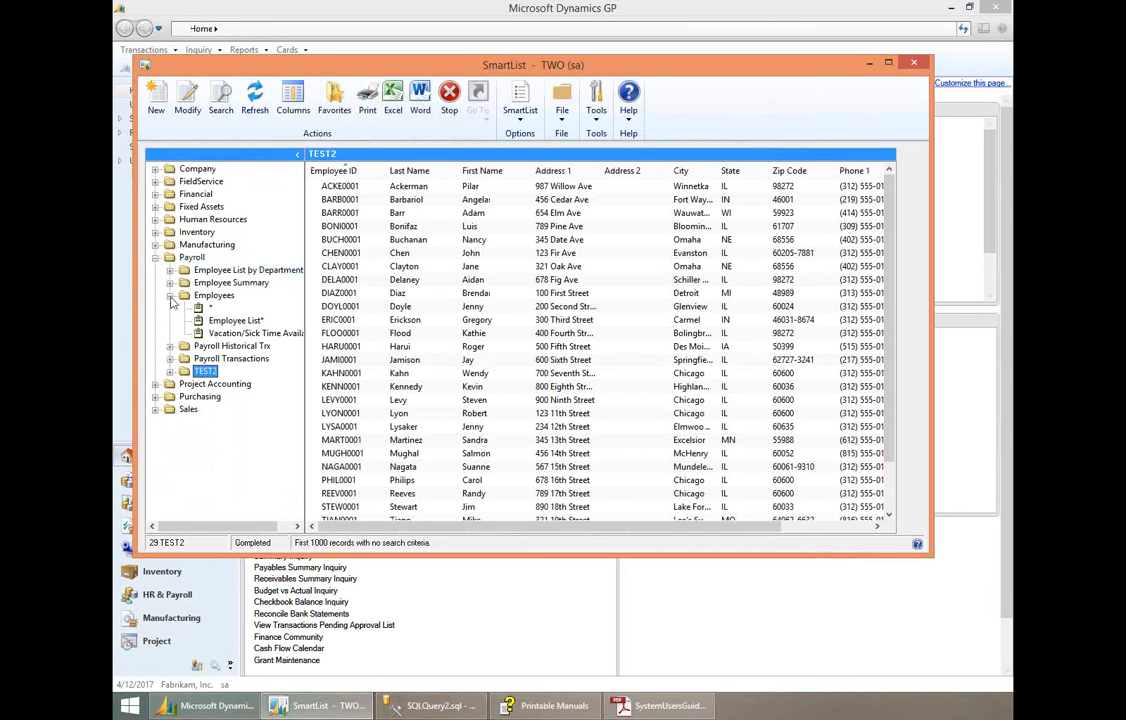
- Collapse the Employees folder and check the TEST2 records through the Email To Address column
{"action": "left_click", "coordinate": [171, 296]}
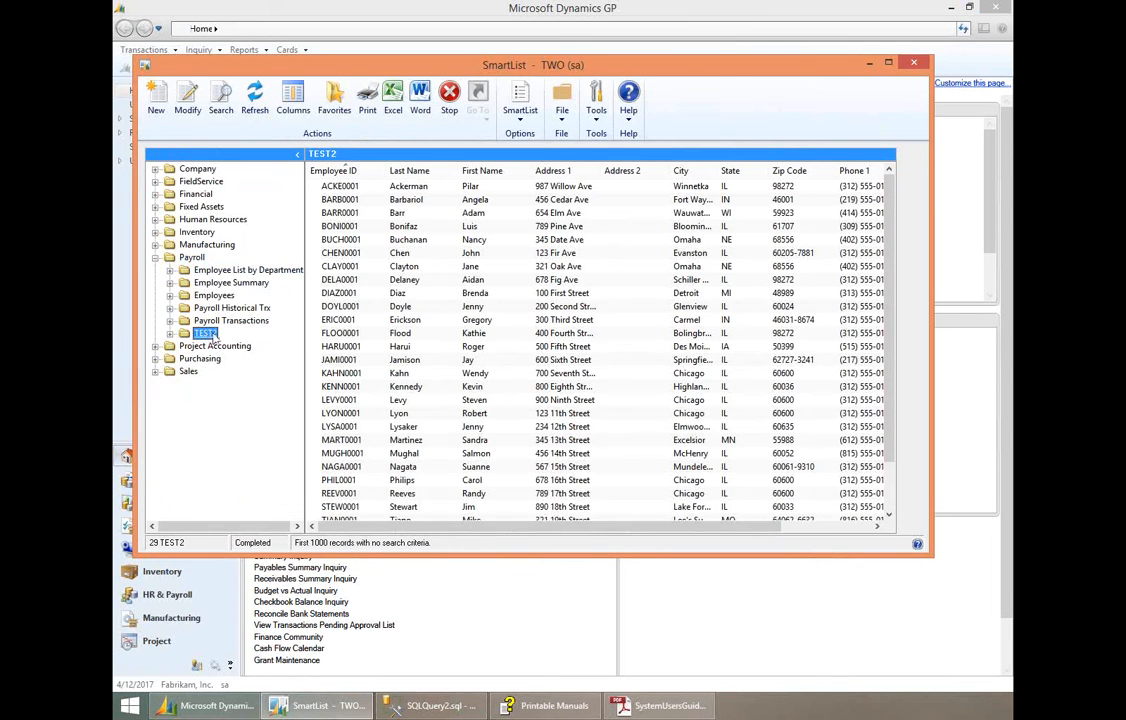
{"action": "left_click_drag", "start_coordinate": [679, 533], "coordinate": [771, 533]}
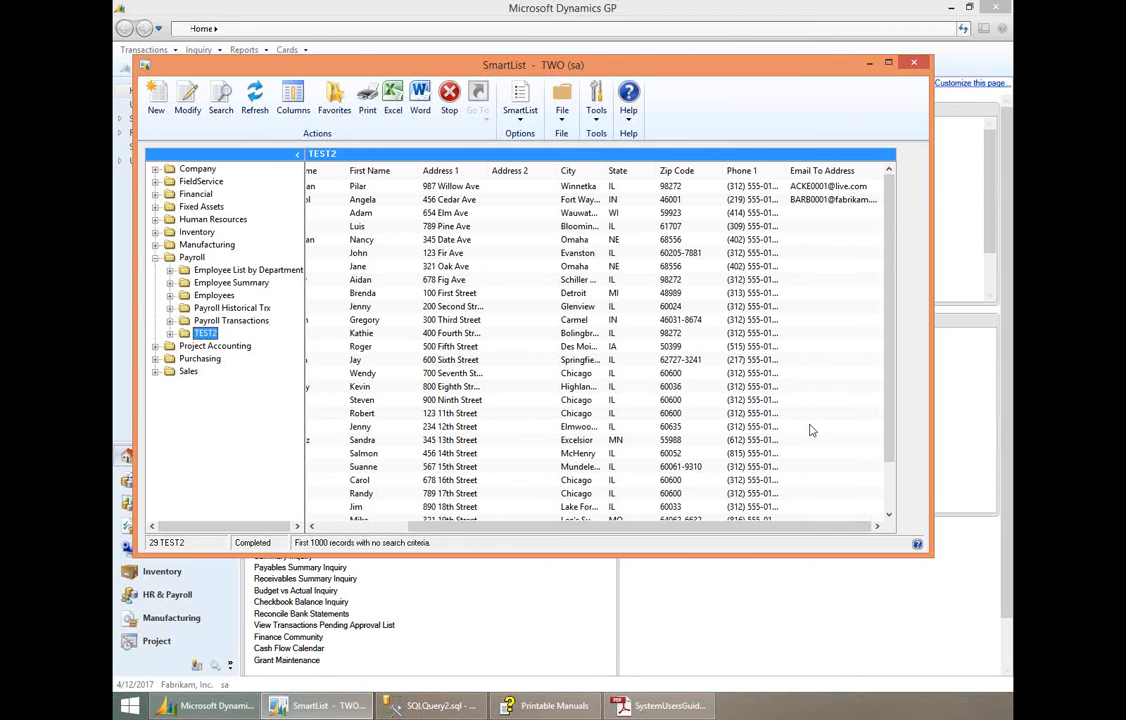
{"action": "left_click", "coordinate": [805, 200]}
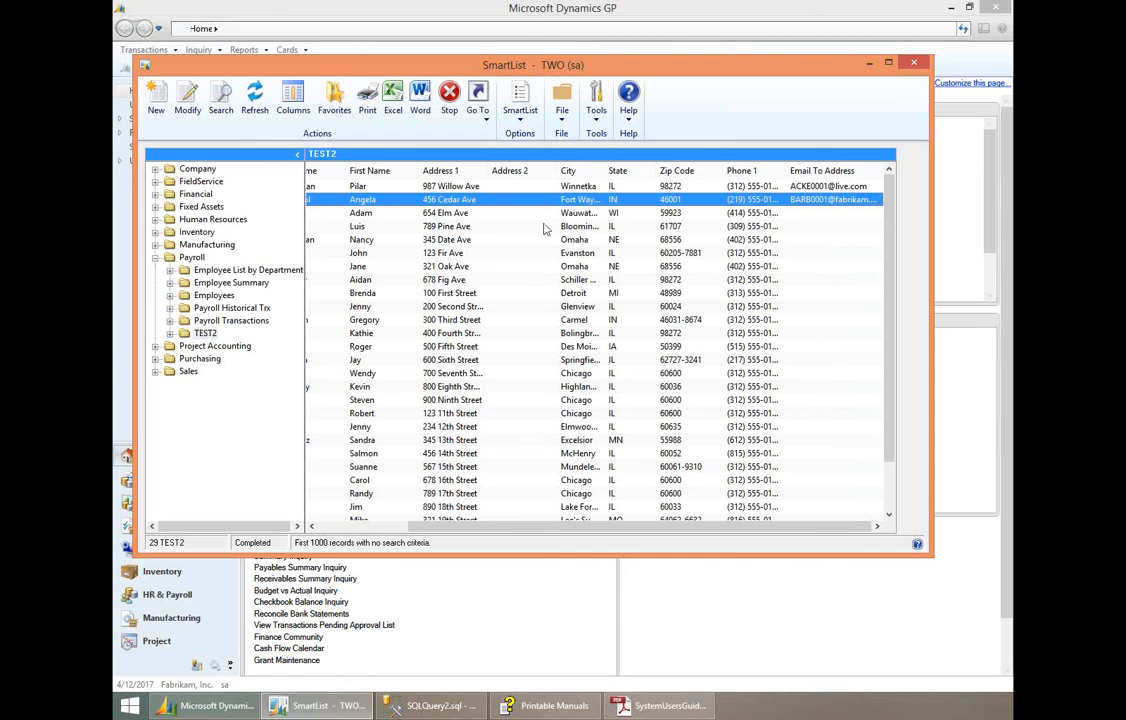
{"action": "left_click", "coordinate": [452, 185]}
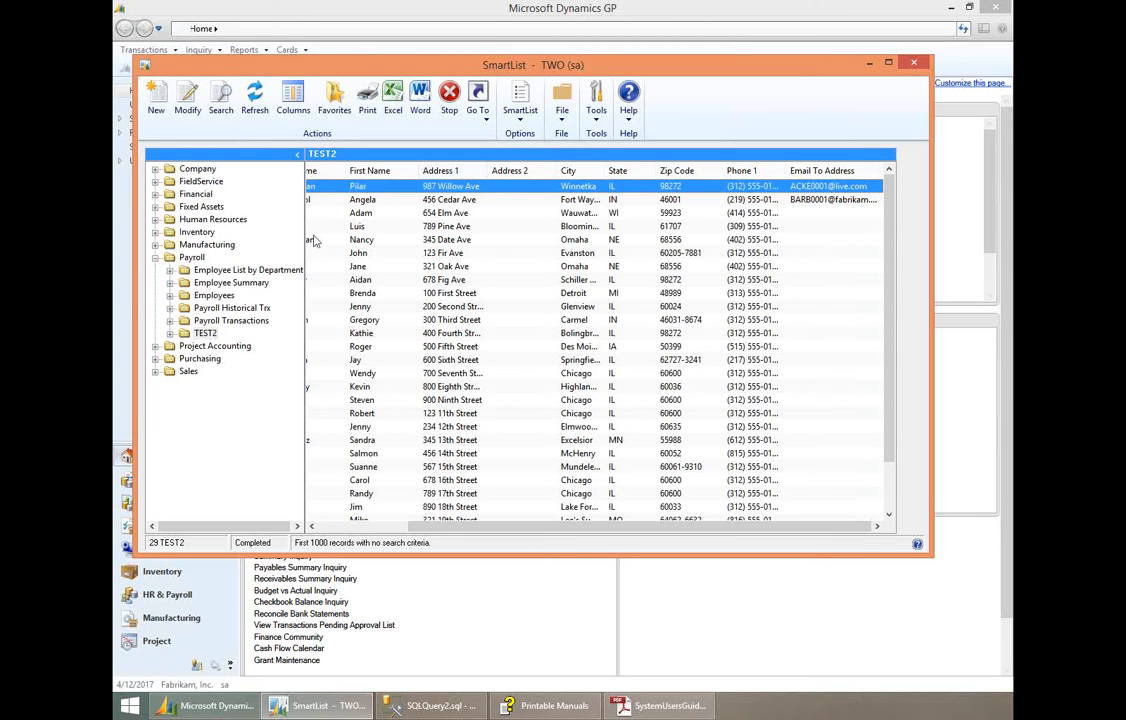
- Switch to SQL Server Management Studio, execute the script that creates dbo.CheckRegisterView in the TWO database, and return to Dynamics GP
{"action": "left_click", "coordinate": [433, 706]}
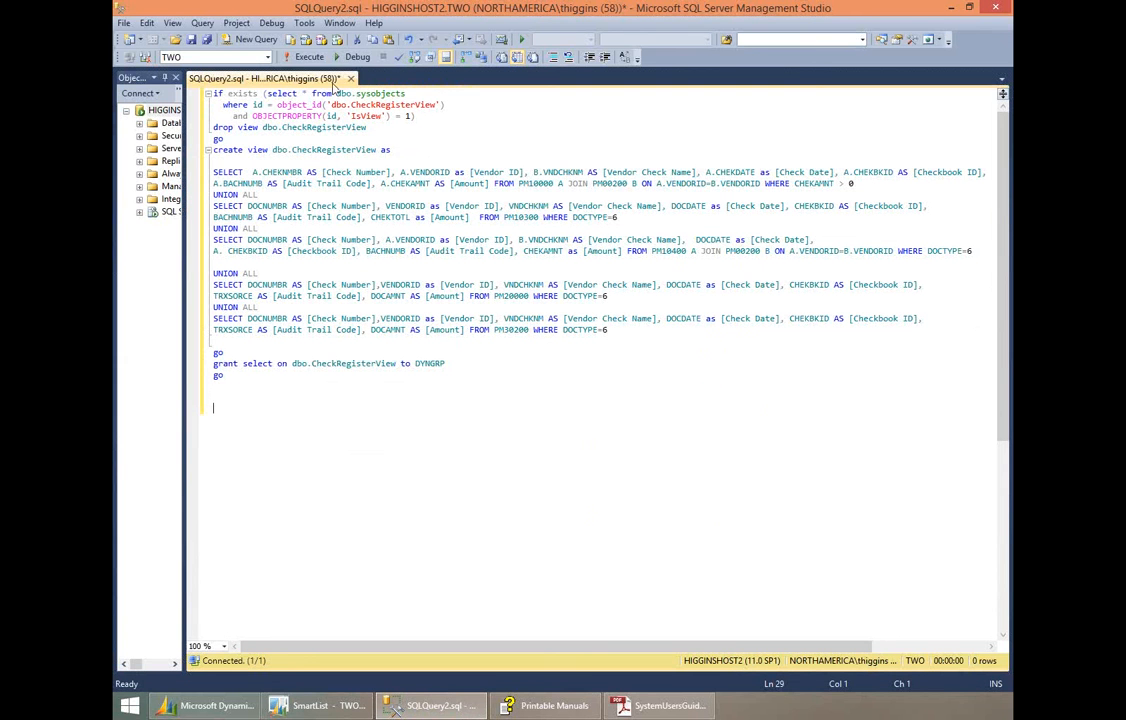
{"action": "left_click", "coordinate": [311, 58]}
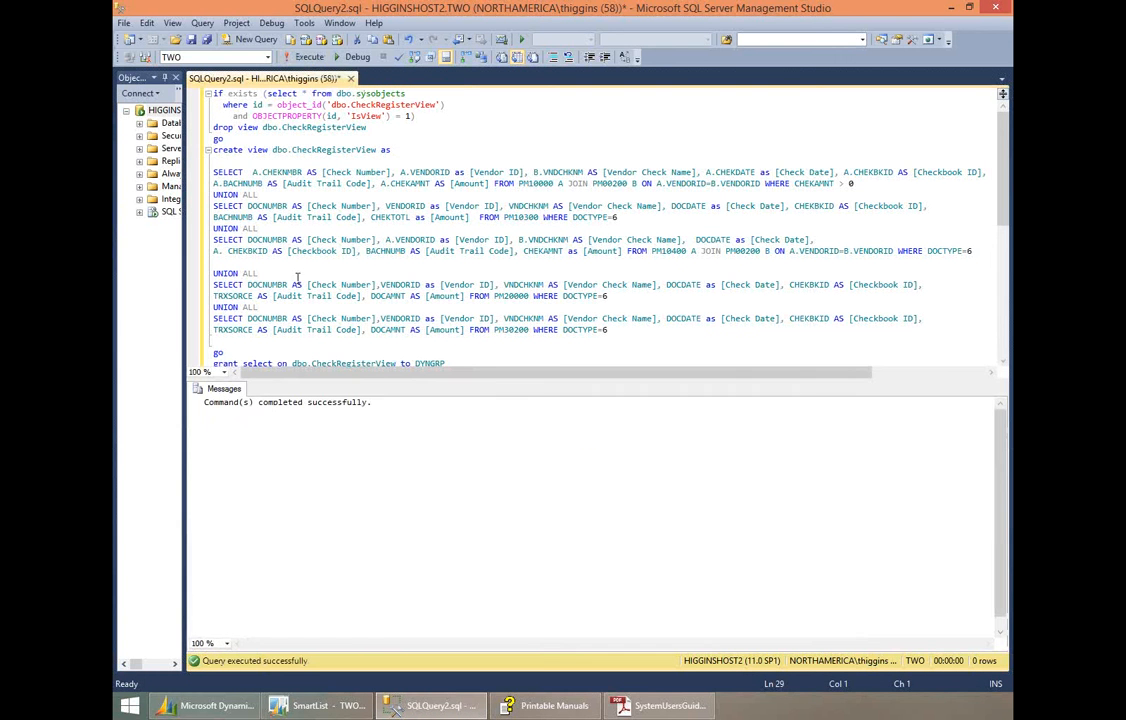
{"action": "left_click", "coordinate": [952, 7]}
- Start a new list in the Company series and expand CheckRegisterView among the Company views
{"action": "left_click", "coordinate": [192, 168]}
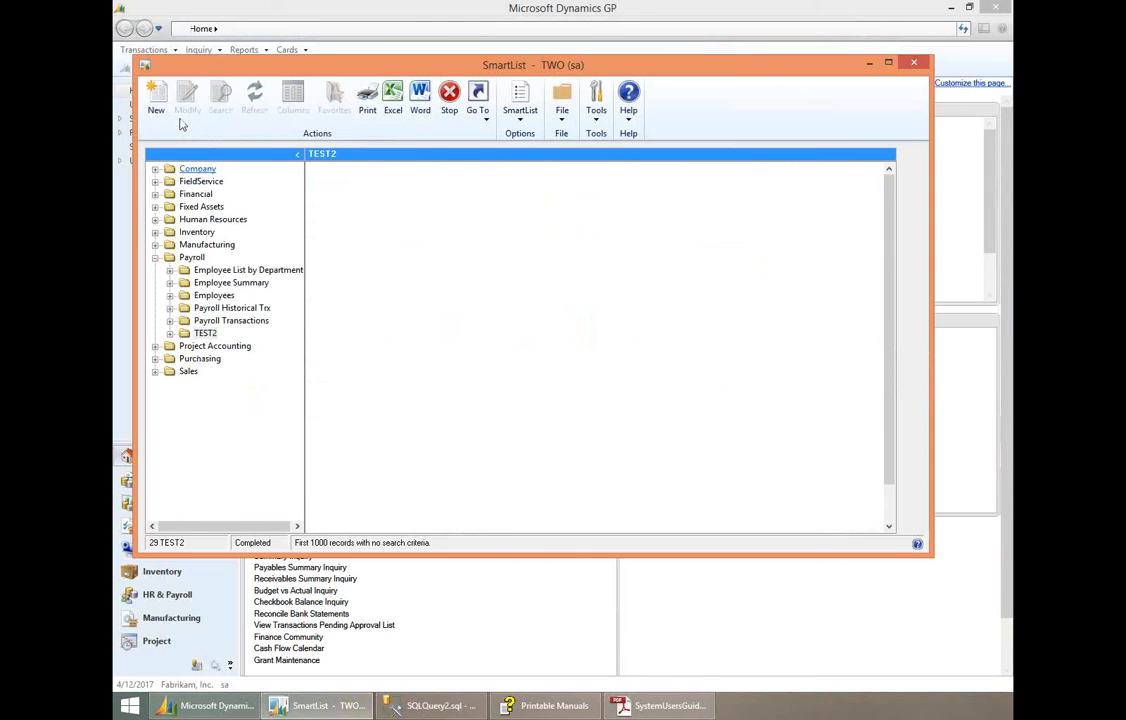
{"action": "left_click", "coordinate": [155, 100]}
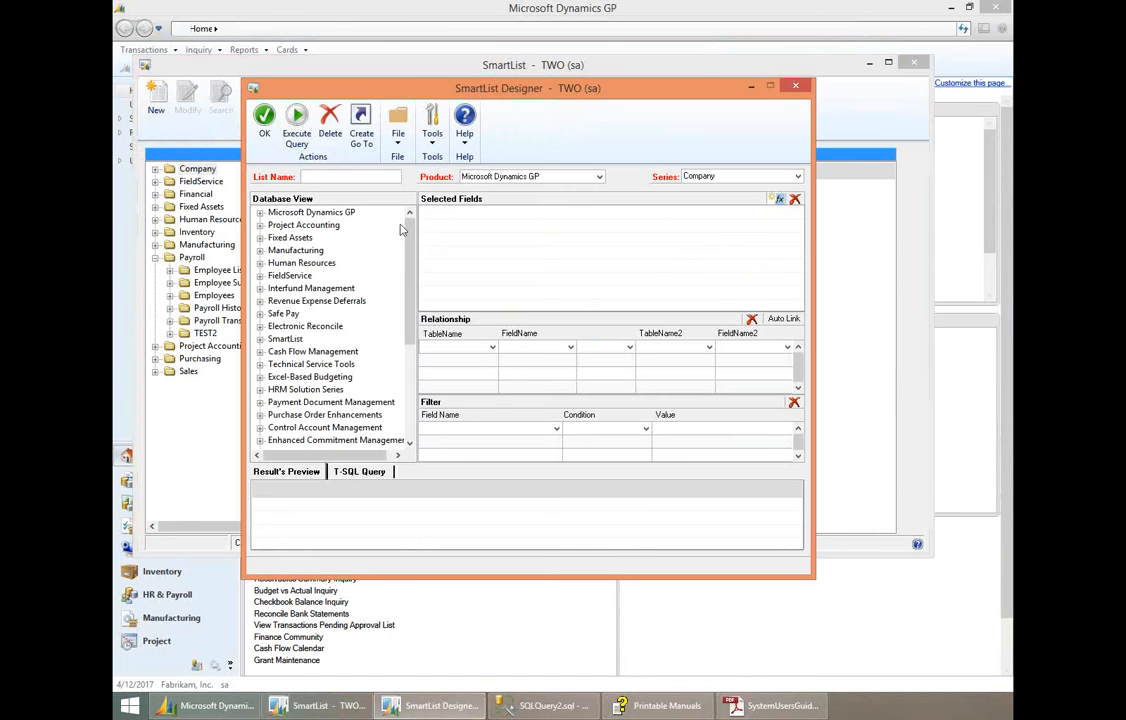
{"action": "left_click_drag", "start_coordinate": [408, 237], "coordinate": [408, 327]}
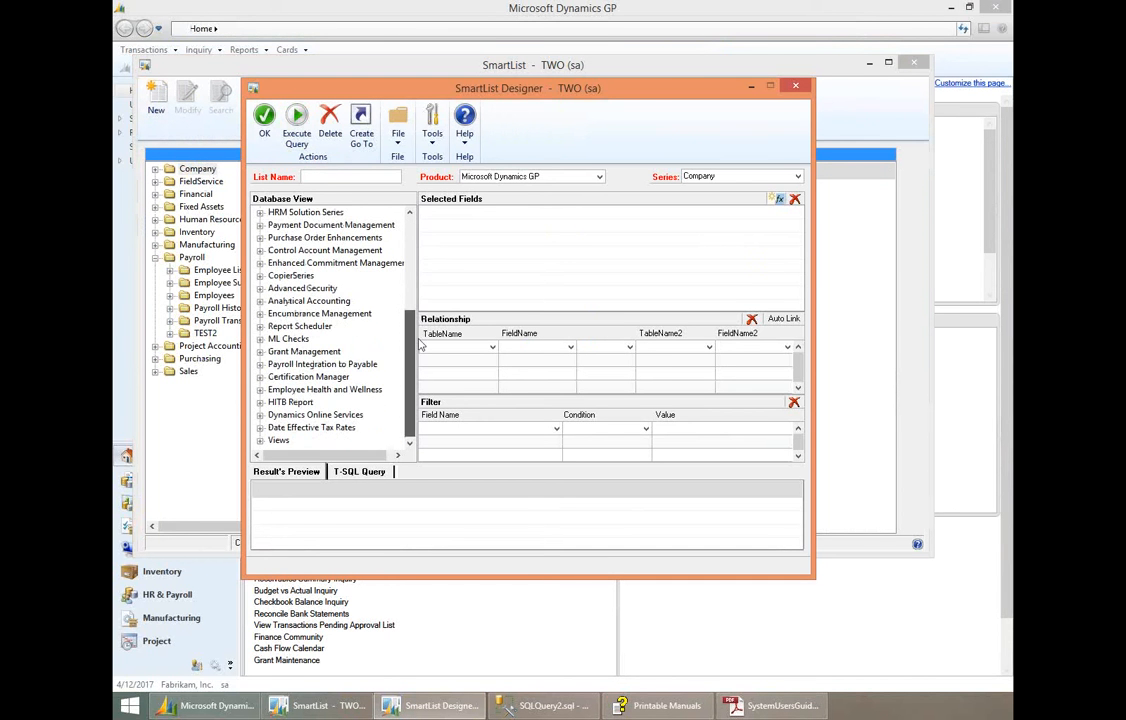
{"action": "left_click", "coordinate": [260, 440]}
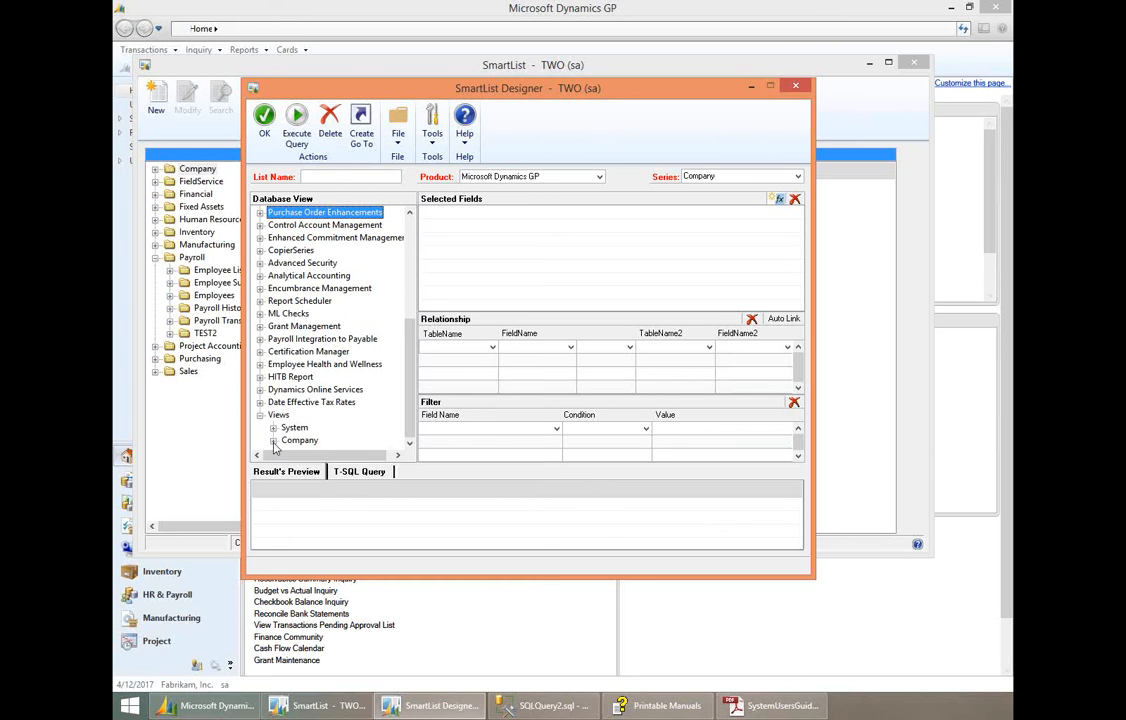
{"action": "left_click", "coordinate": [273, 441]}
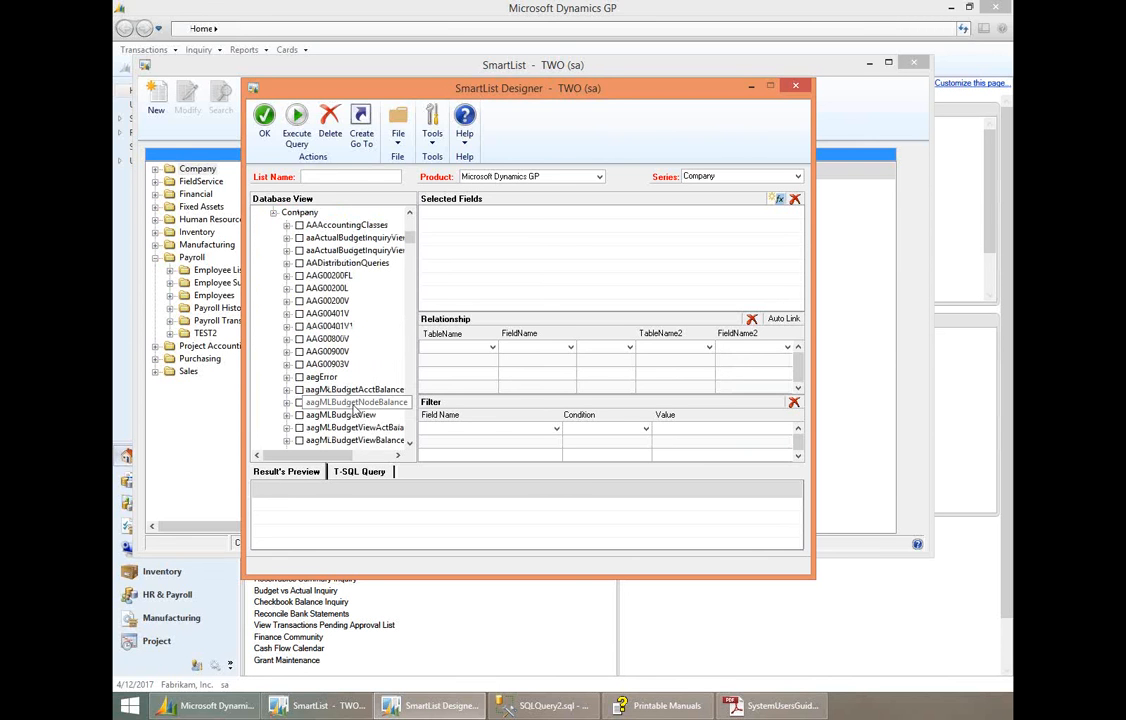
{"action": "left_click", "coordinate": [409, 444]}
{"action": "left_click_drag", "start_coordinate": [409, 444], "coordinate": [409, 444]}
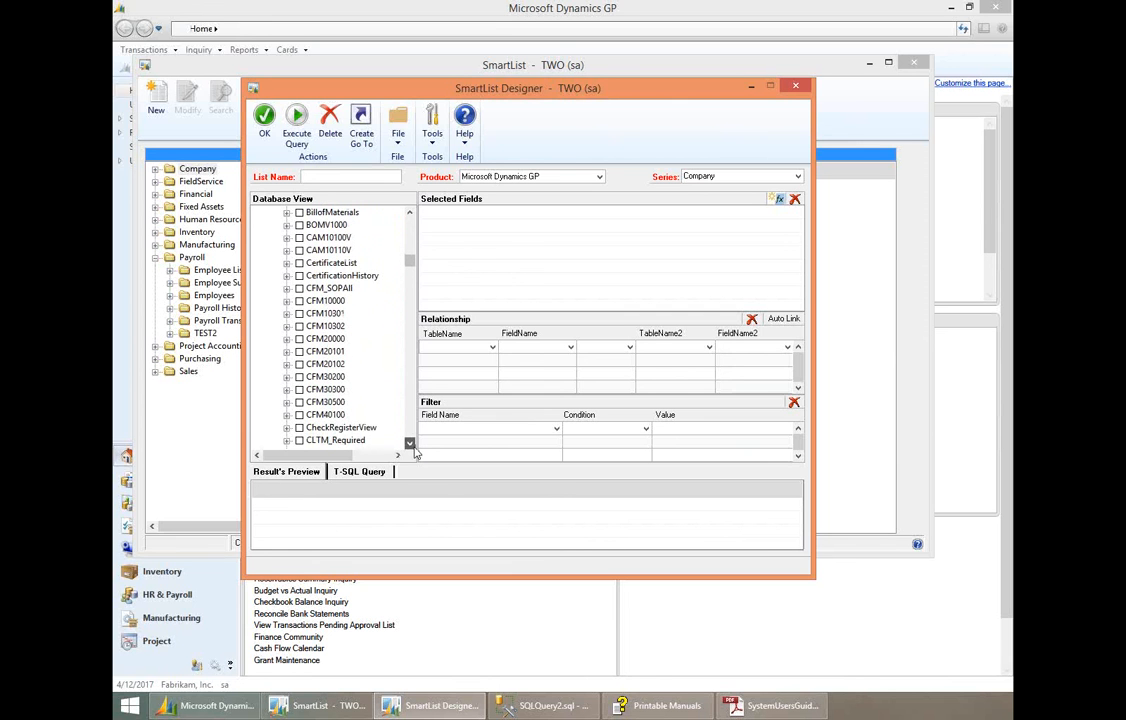
{"action": "left_click", "coordinate": [287, 430]}
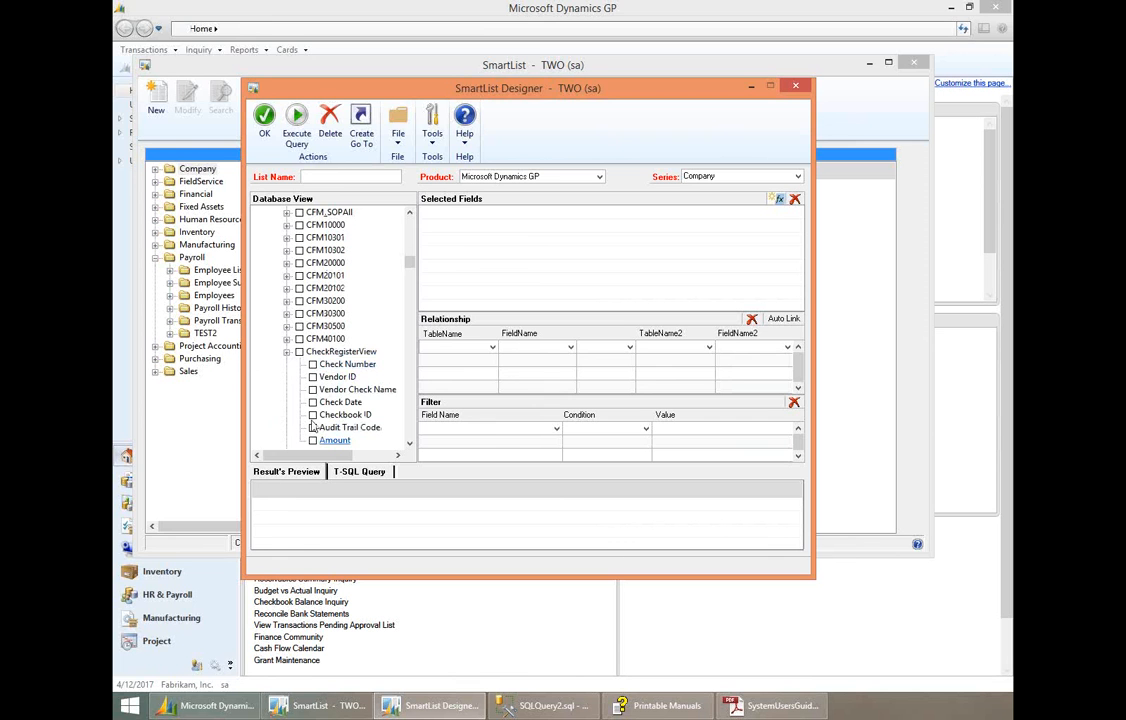
- Add Vendor ID, Vendor Check Name, Check Date and Check Number from CheckRegisterView to the selected fields
{"action": "left_click", "coordinate": [288, 353]}
{"action": "left_click", "coordinate": [288, 353]}
{"action": "left_click", "coordinate": [299, 352]}
{"action": "left_click", "coordinate": [299, 352]}
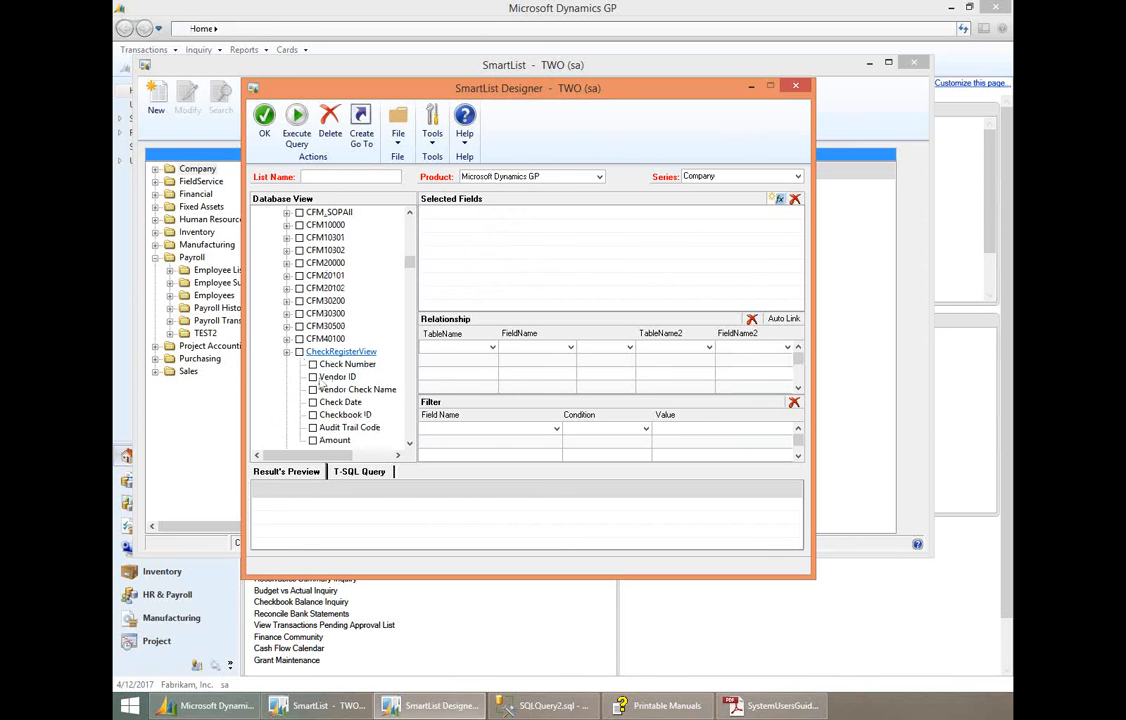
{"action": "left_click", "coordinate": [312, 377]}
{"action": "left_click", "coordinate": [312, 389]}
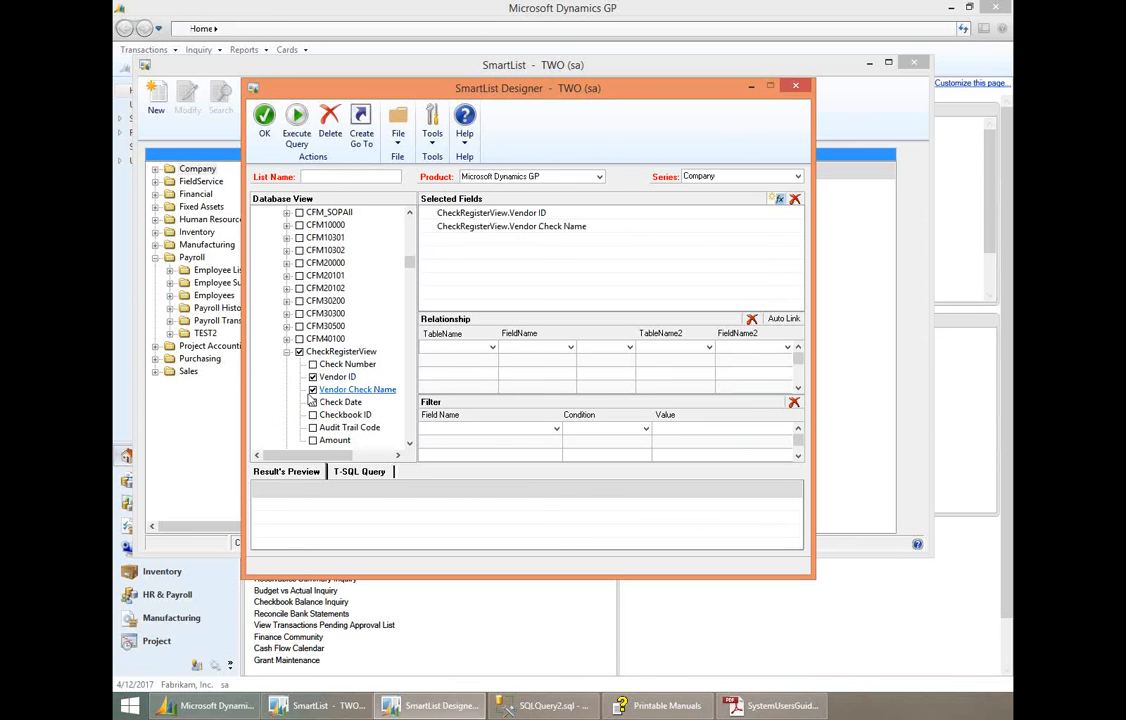
{"action": "left_click", "coordinate": [312, 402]}
{"action": "left_click", "coordinate": [312, 364]}
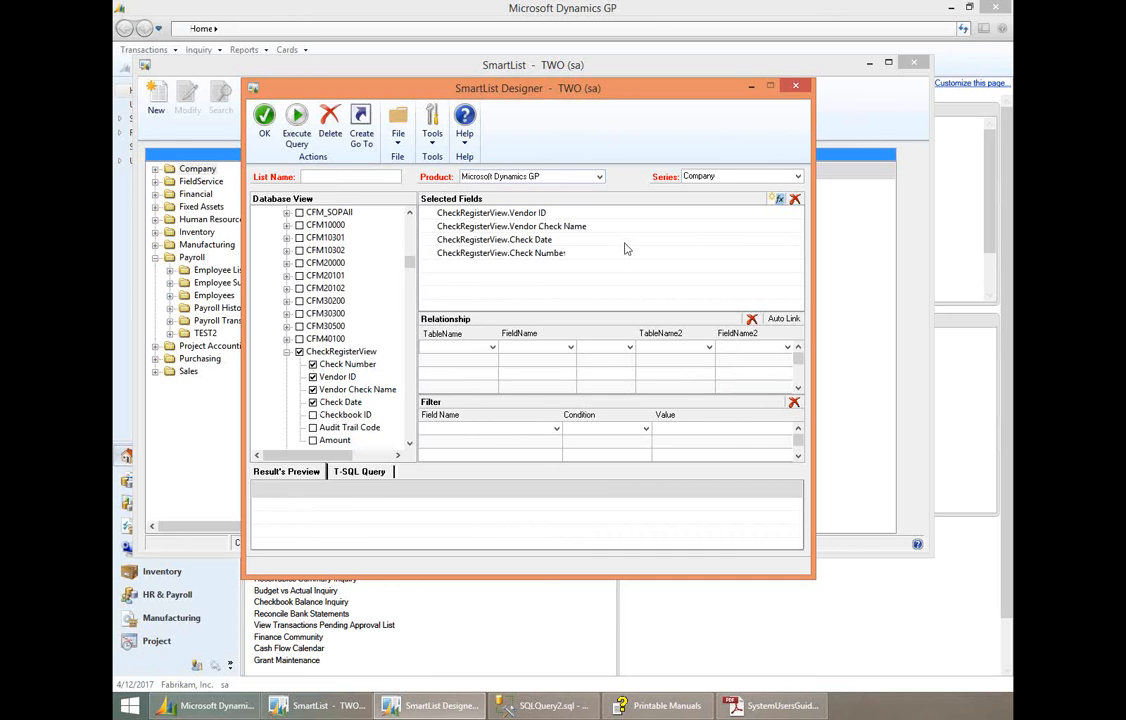
- Name the list TEST3 and execute its query to preview the results
{"action": "left_click", "coordinate": [314, 176]}
{"action": "type", "text": "TEST3"}
{"action": "key", "text": "Tab"}
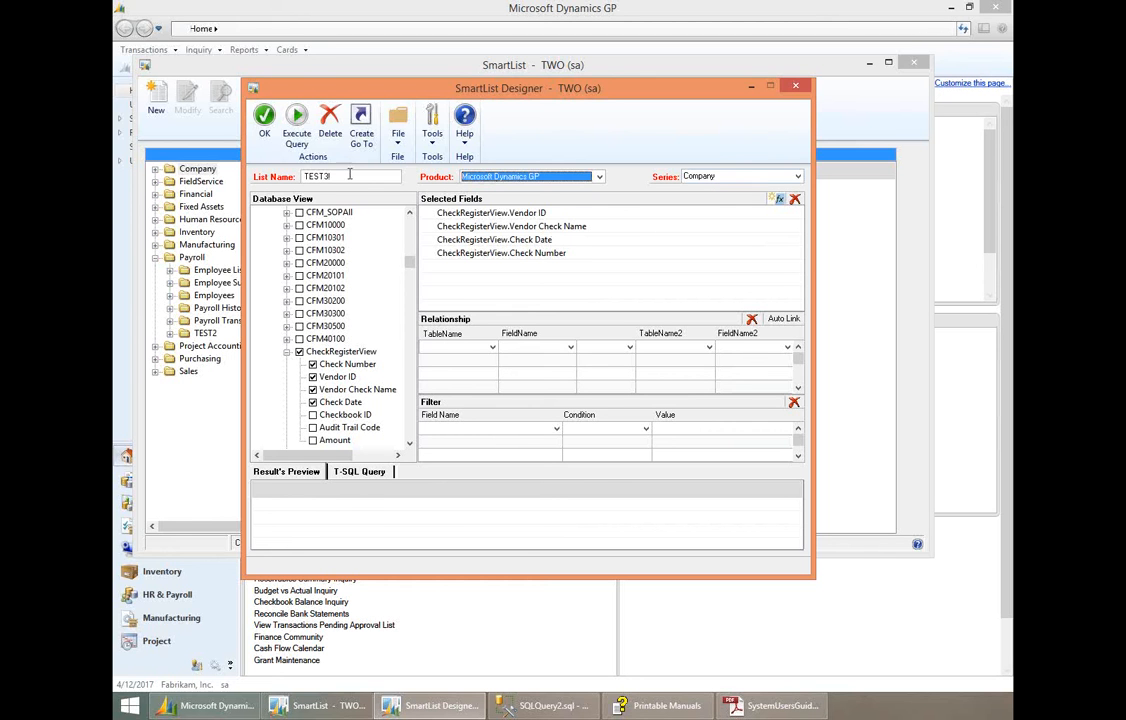
{"action": "left_click", "coordinate": [297, 125]}
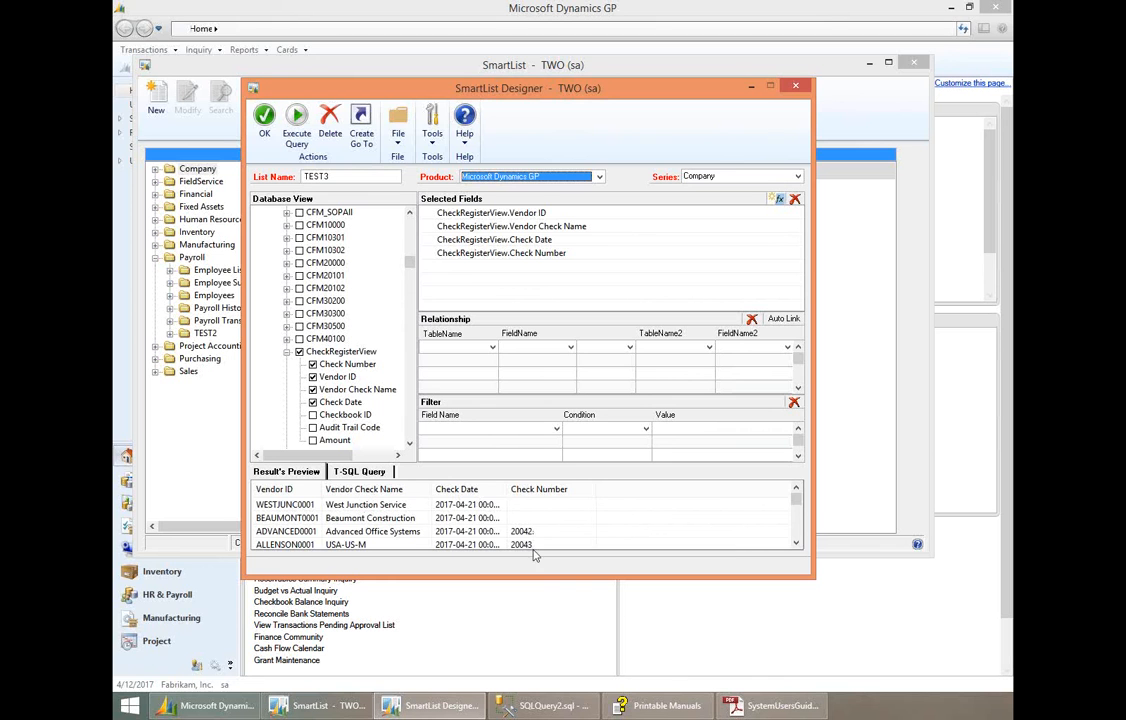
- Add Checkbook ID and Amount from CheckRegisterView to the selected fields and execute the query again
{"action": "left_click", "coordinate": [312, 414]}
{"action": "left_click", "coordinate": [312, 427]}
{"action": "left_click", "coordinate": [312, 440]}
{"action": "left_click", "coordinate": [312, 427]}
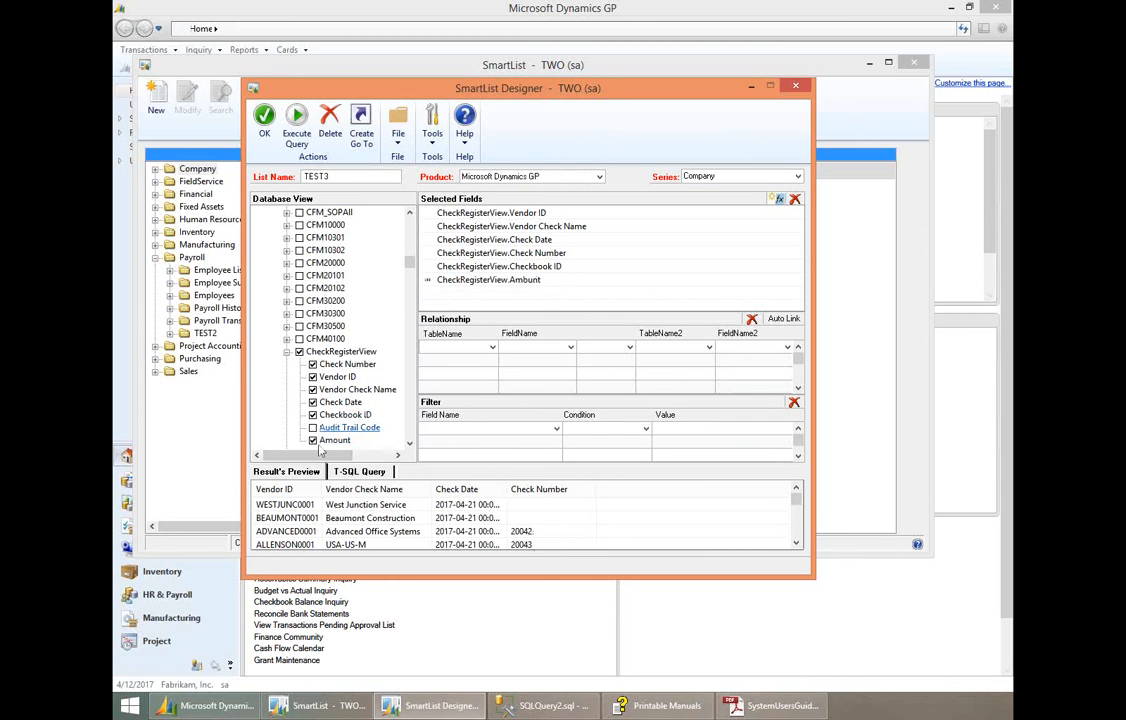
{"action": "left_click", "coordinate": [301, 128]}
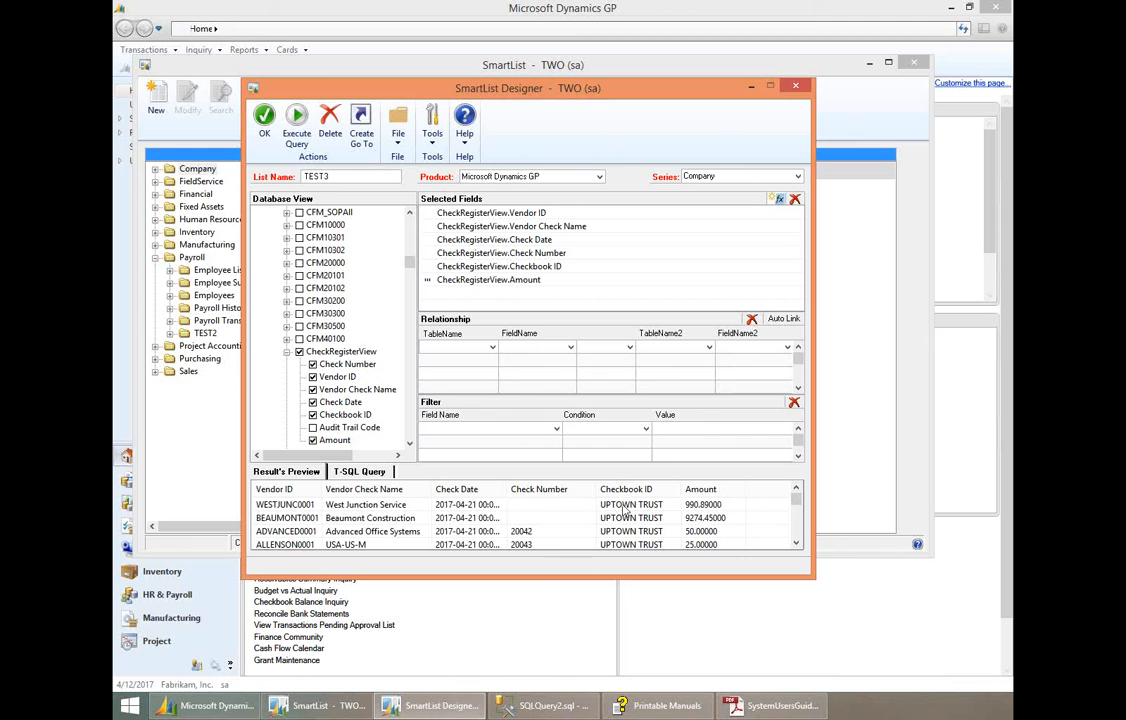
{"action": "left_click", "coordinate": [524, 429]}
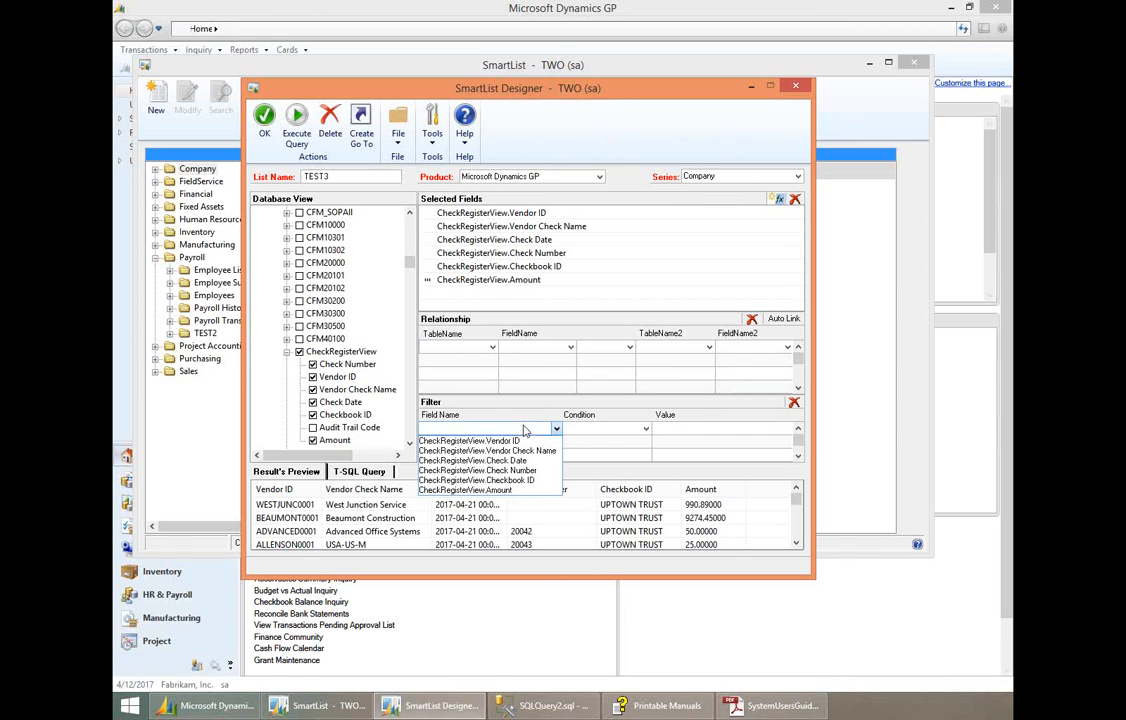
{"action": "left_click", "coordinate": [538, 481]}
{"action": "left_click", "coordinate": [621, 432]}
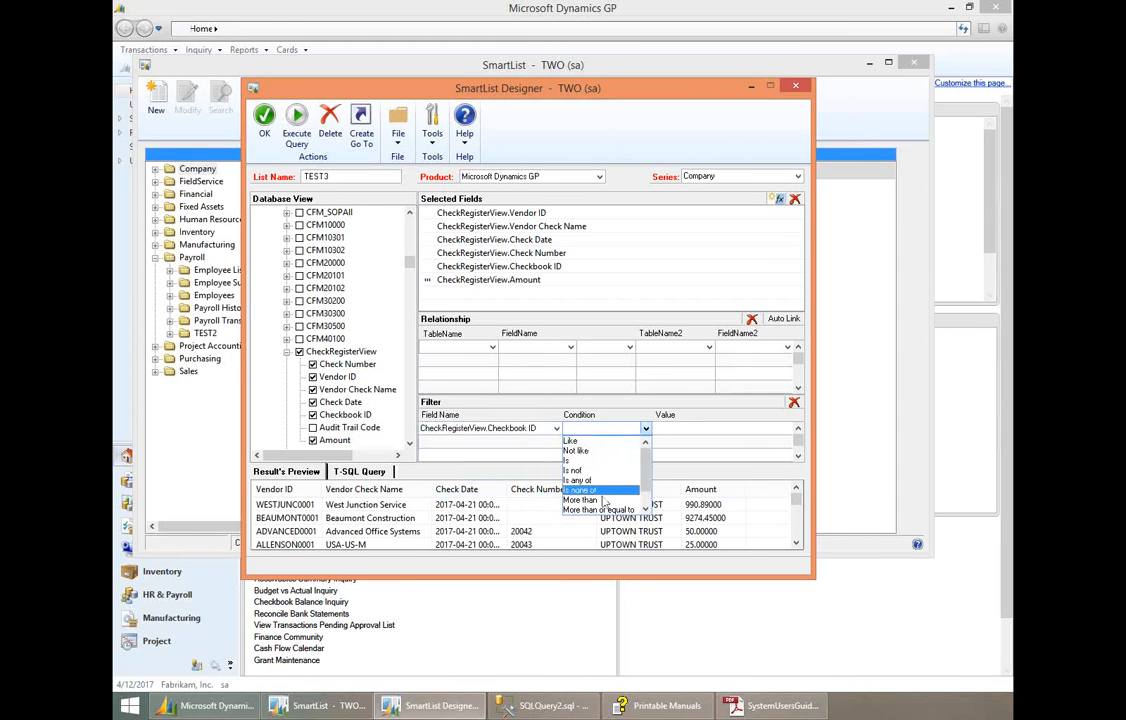
{"action": "mouse_move", "coordinate": [647, 470]}
{"action": "left_mouse_down"}
{"action": "mouse_move", "coordinate": [650, 483]}
{"action": "mouse_move", "coordinate": [656, 461]}
{"action": "left_mouse_up"}
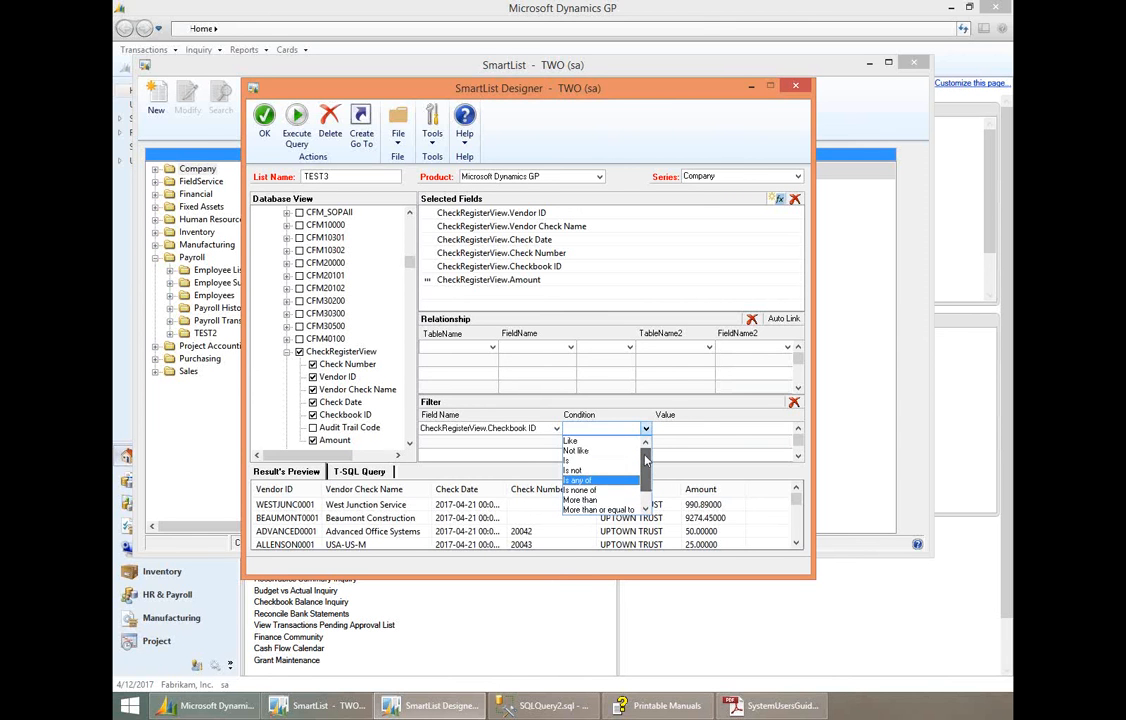
{"action": "left_click", "coordinate": [619, 440]}
{"action": "left_click", "coordinate": [698, 431]}
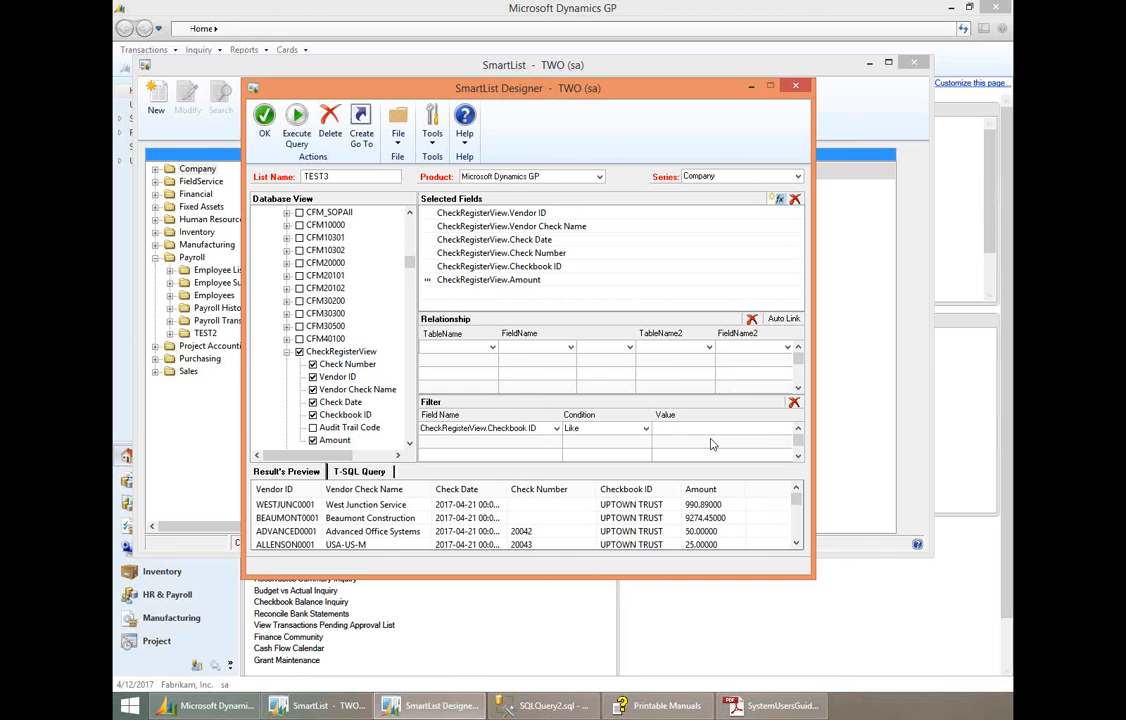
{"action": "left_click", "coordinate": [556, 428]}
{"action": "left_click", "coordinate": [796, 406]}
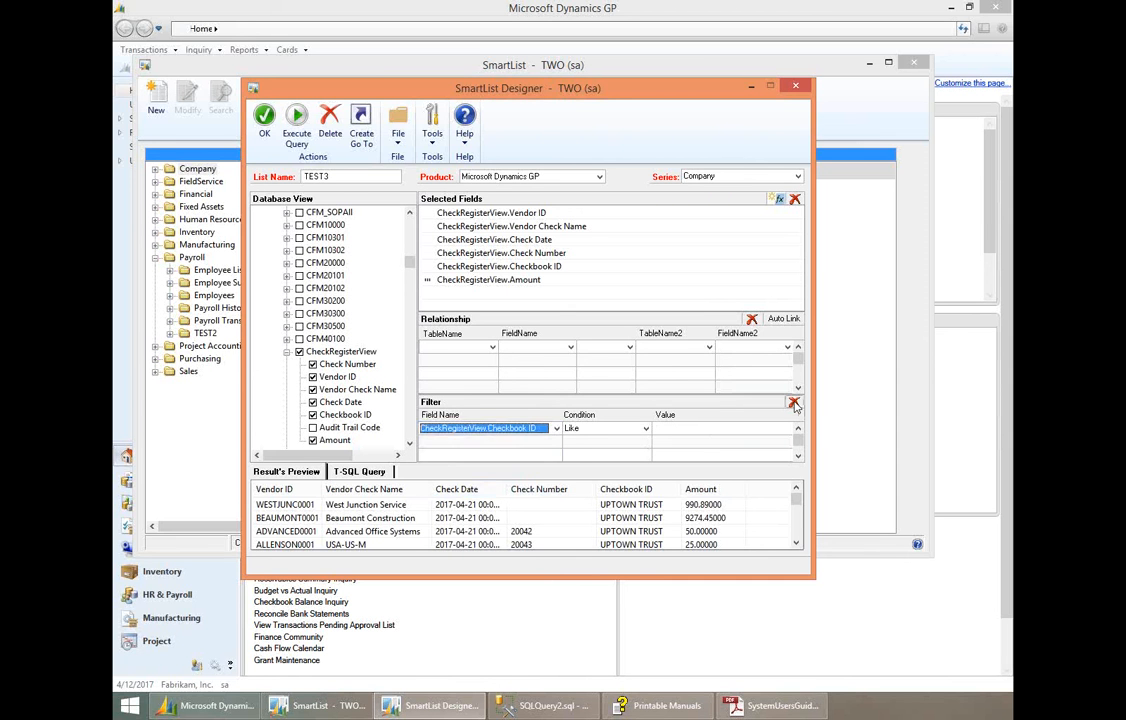
{"action": "left_click", "coordinate": [795, 404]}
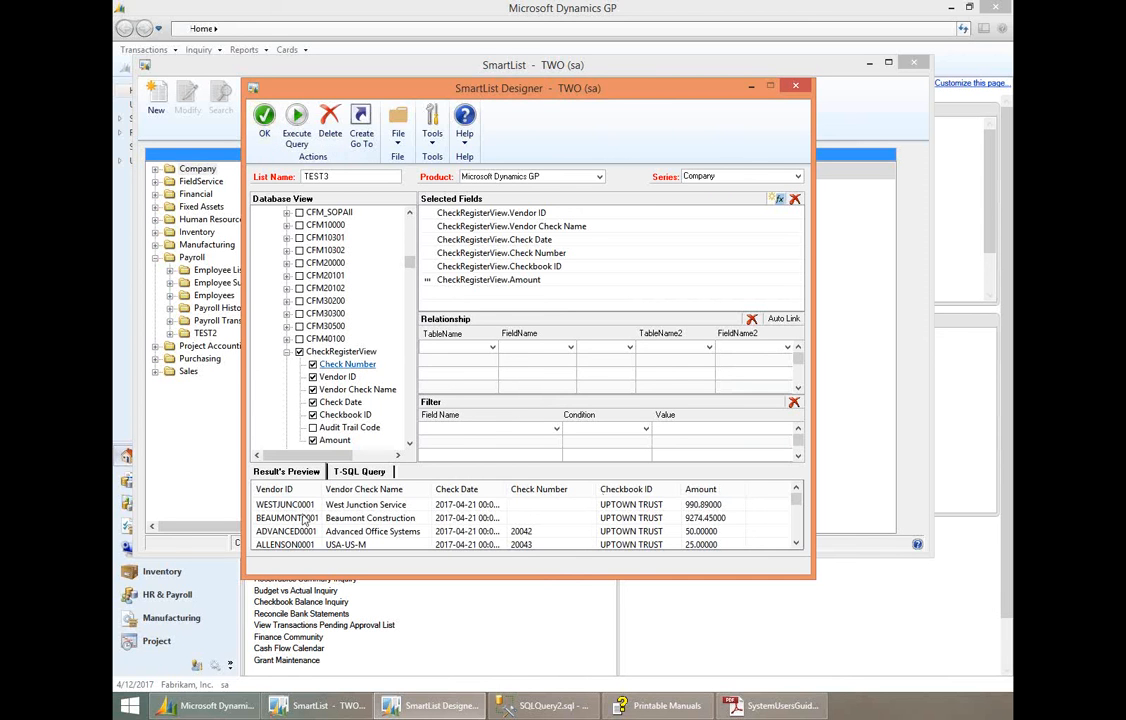
- Save the TEST3 list and display its check records from the Company series in SmartList
{"action": "left_click", "coordinate": [263, 119]}
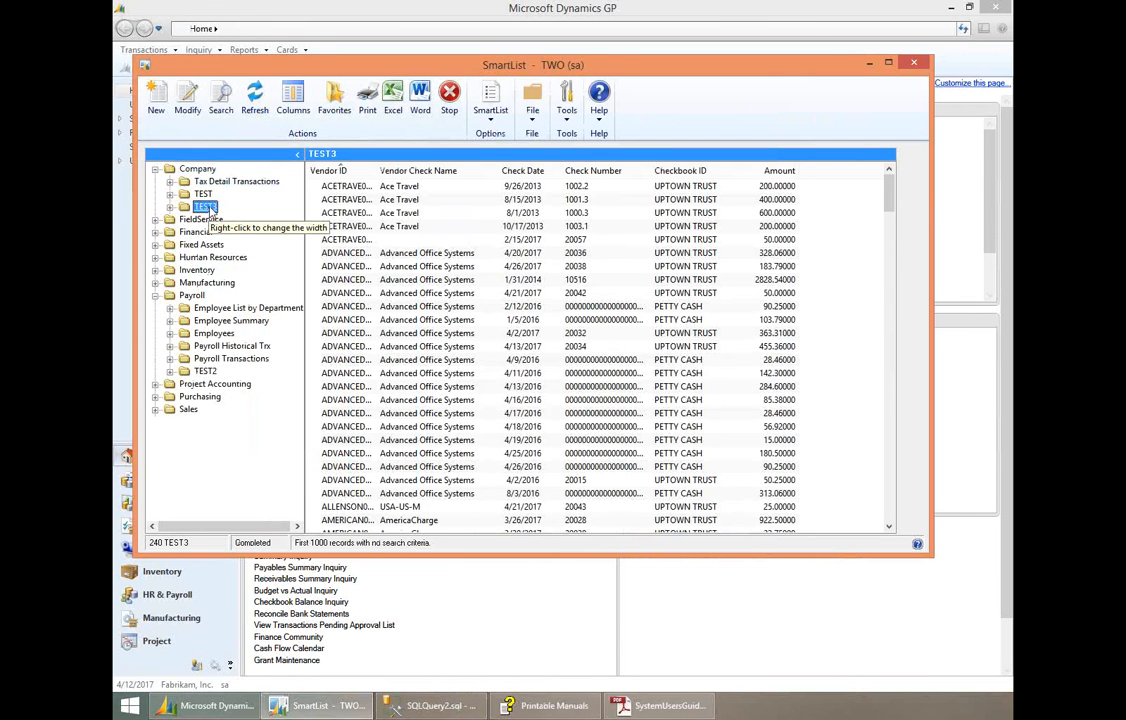
{"action": "left_click", "coordinate": [469, 271]}
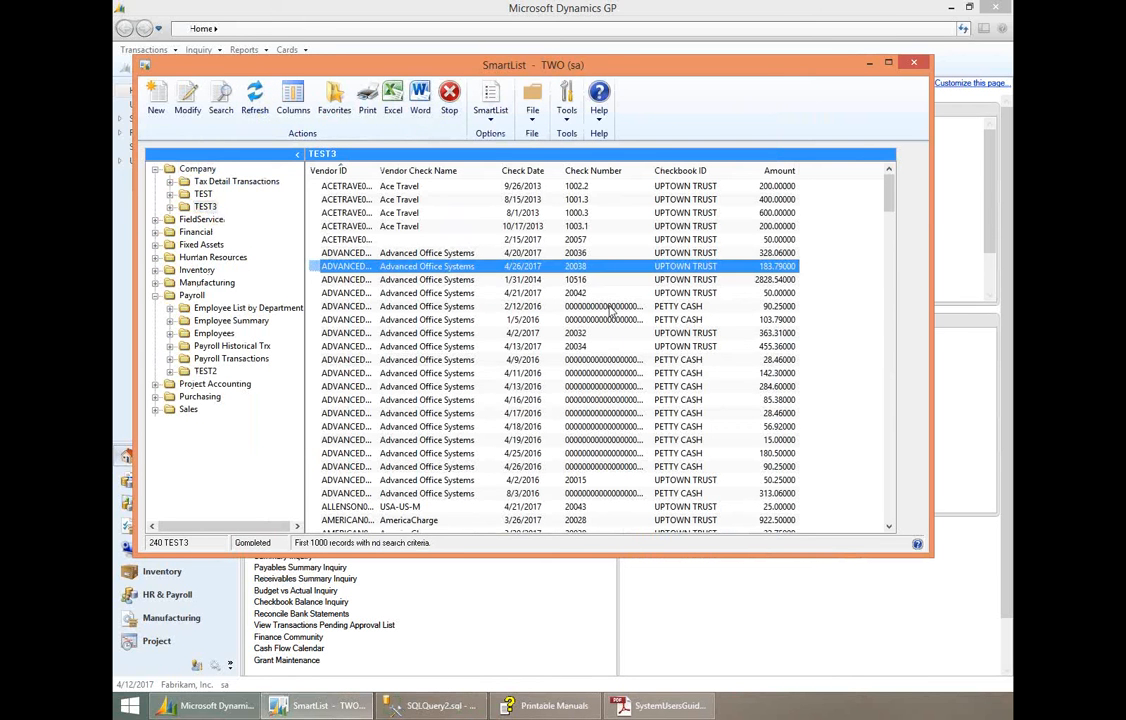
{"action": "left_click", "coordinate": [684, 427]}
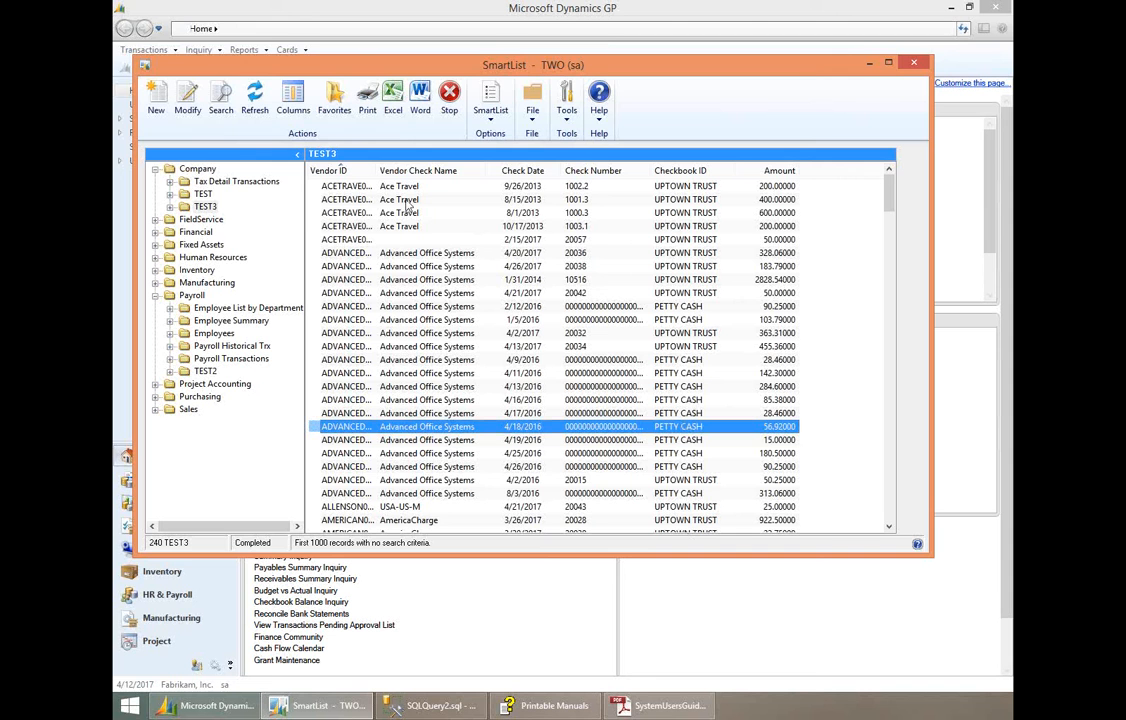
- View the search definition options for TEST3 and close them without entering any criteria
{"action": "left_click", "coordinate": [219, 110]}
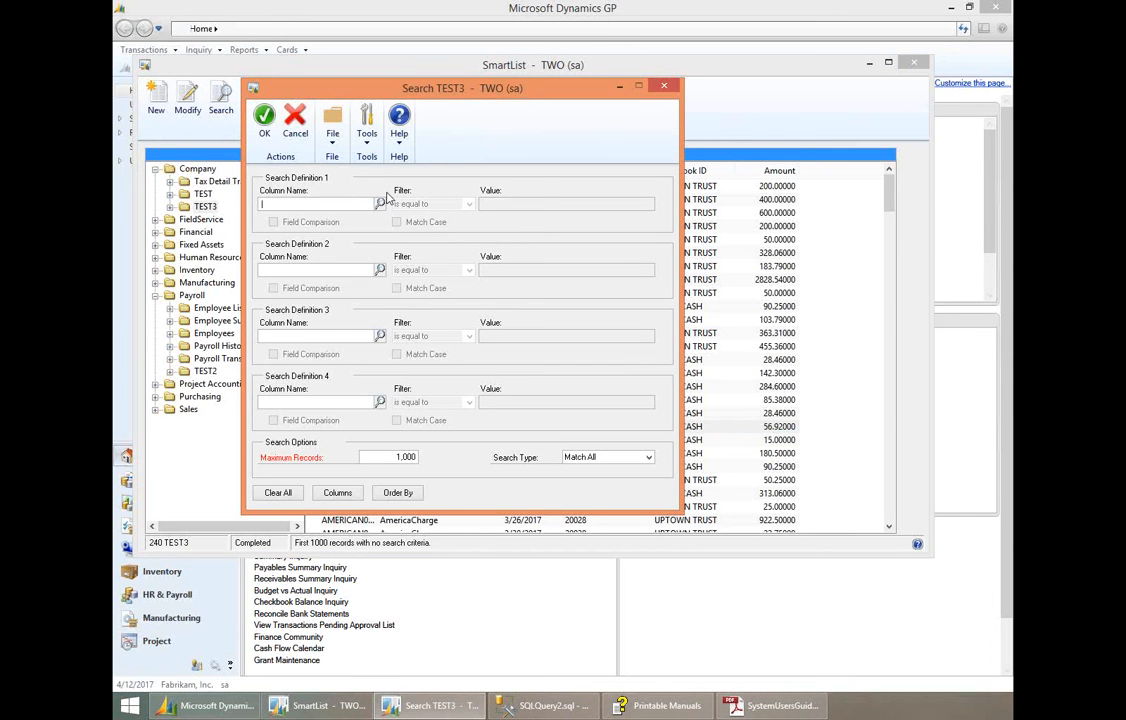
{"action": "left_click", "coordinate": [663, 88]}
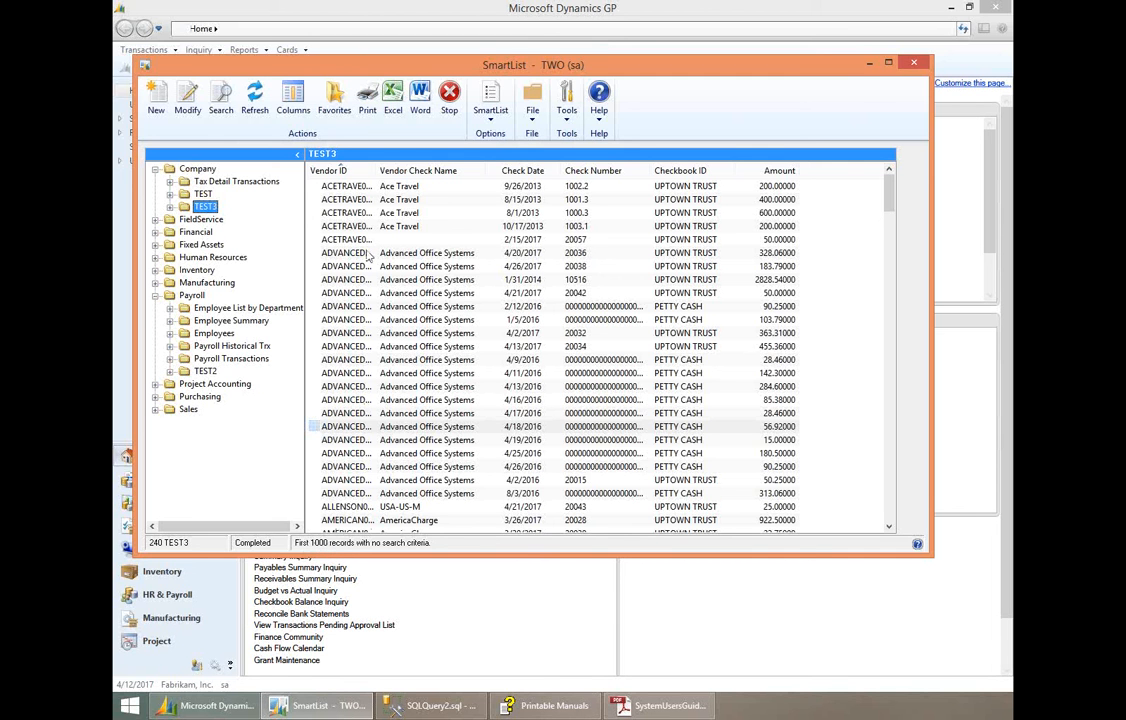
{"action": "left_click", "coordinate": [398, 293]}
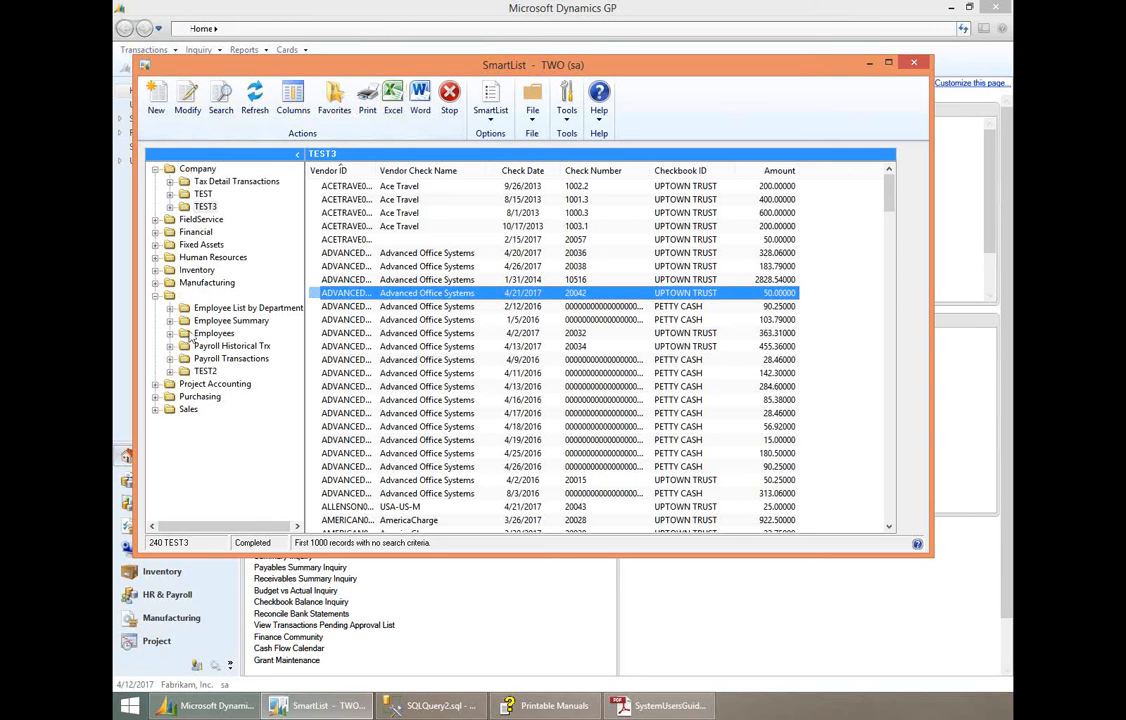
- Open the Customers by Chicago favorite in the Sales series and review its search definitions
{"action": "left_click", "coordinate": [155, 410]}
{"action": "left_click", "coordinate": [249, 398]}
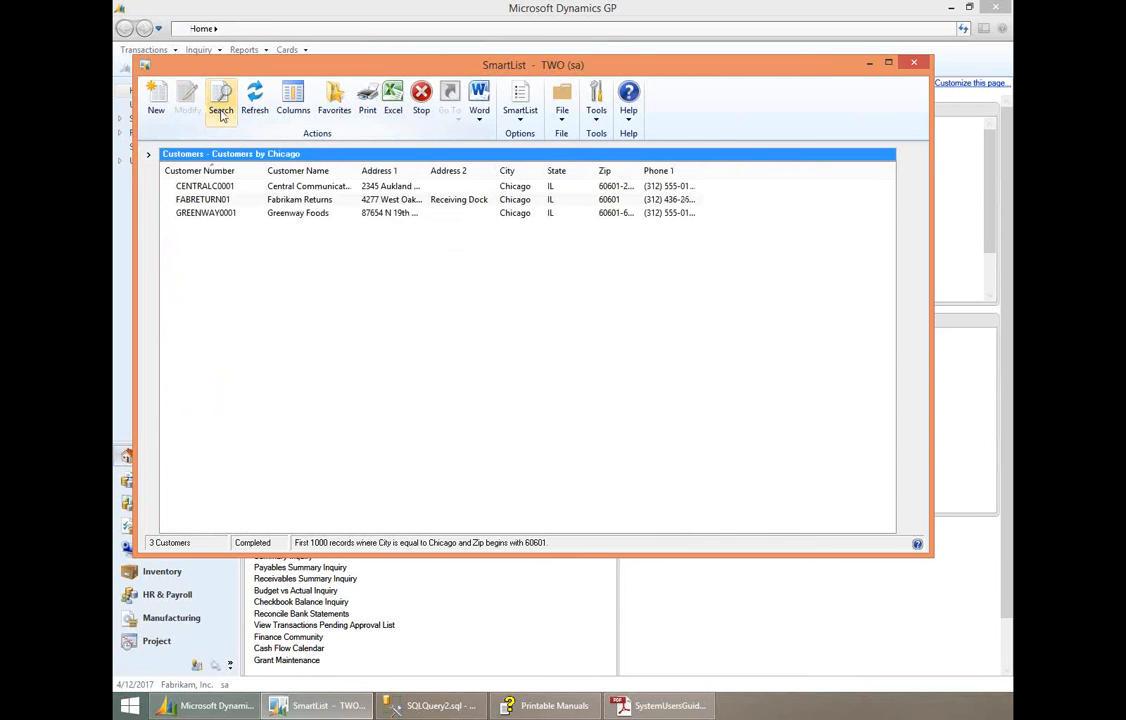
{"action": "left_click", "coordinate": [221, 110]}
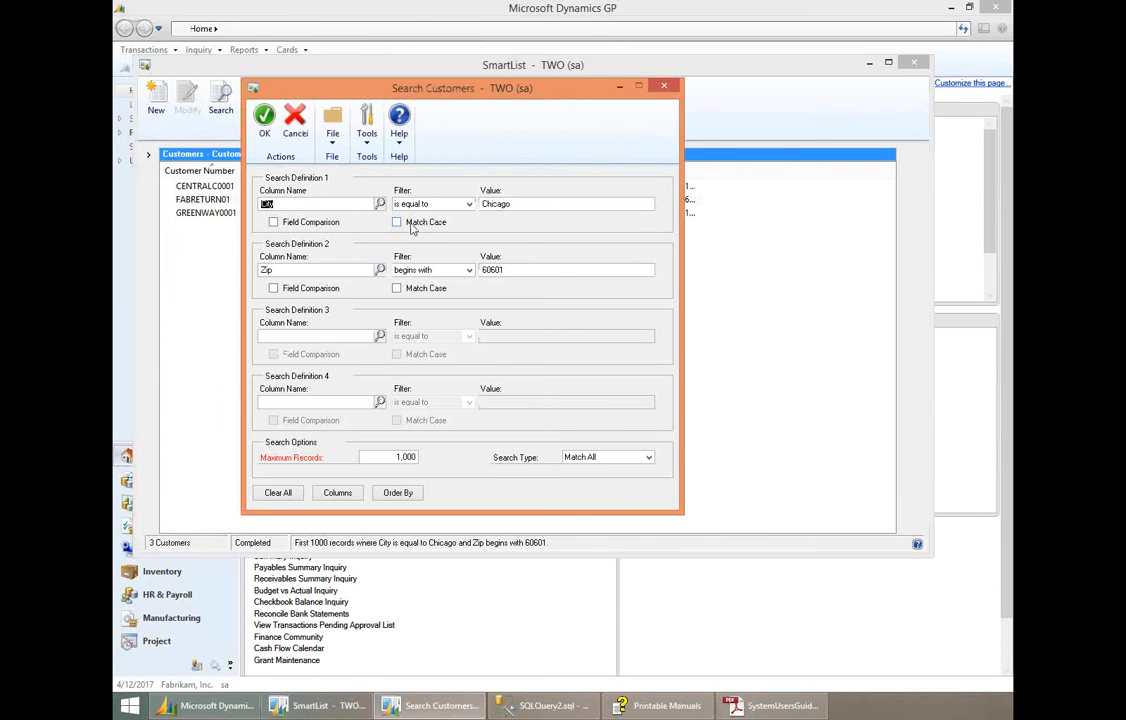
{"action": "left_click", "coordinate": [665, 89]}
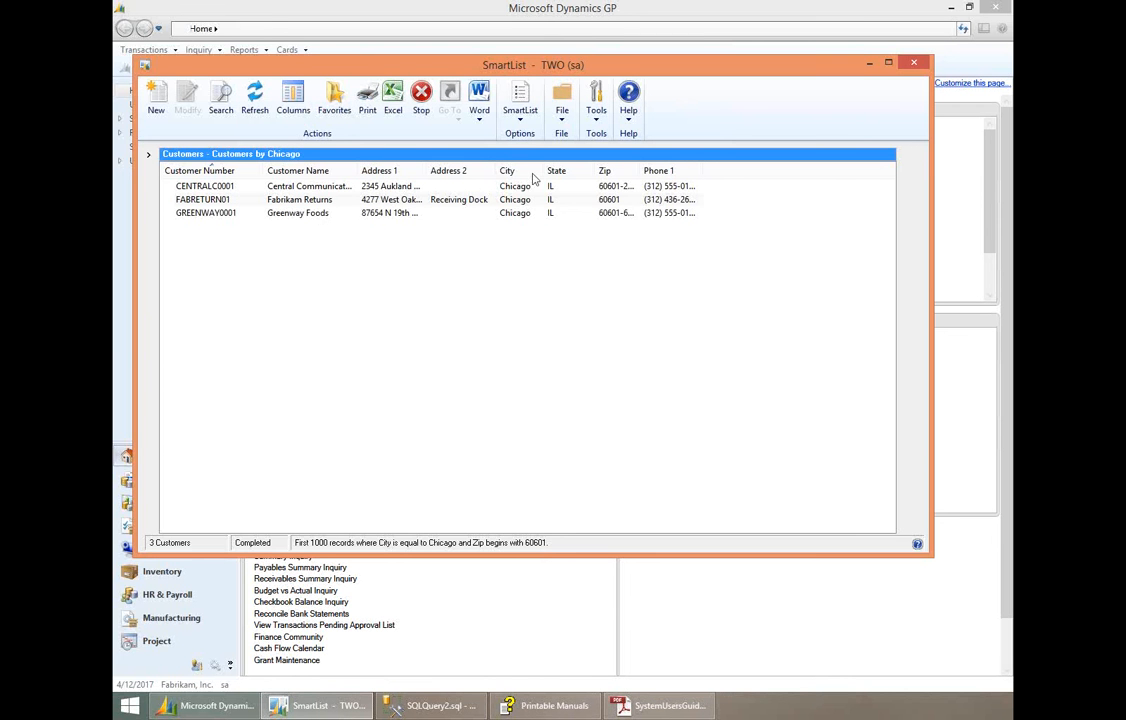
- Browse the lists in the Financial and Purchasing series and the favorites under Customers in Sales
{"action": "left_click", "coordinate": [146, 158]}
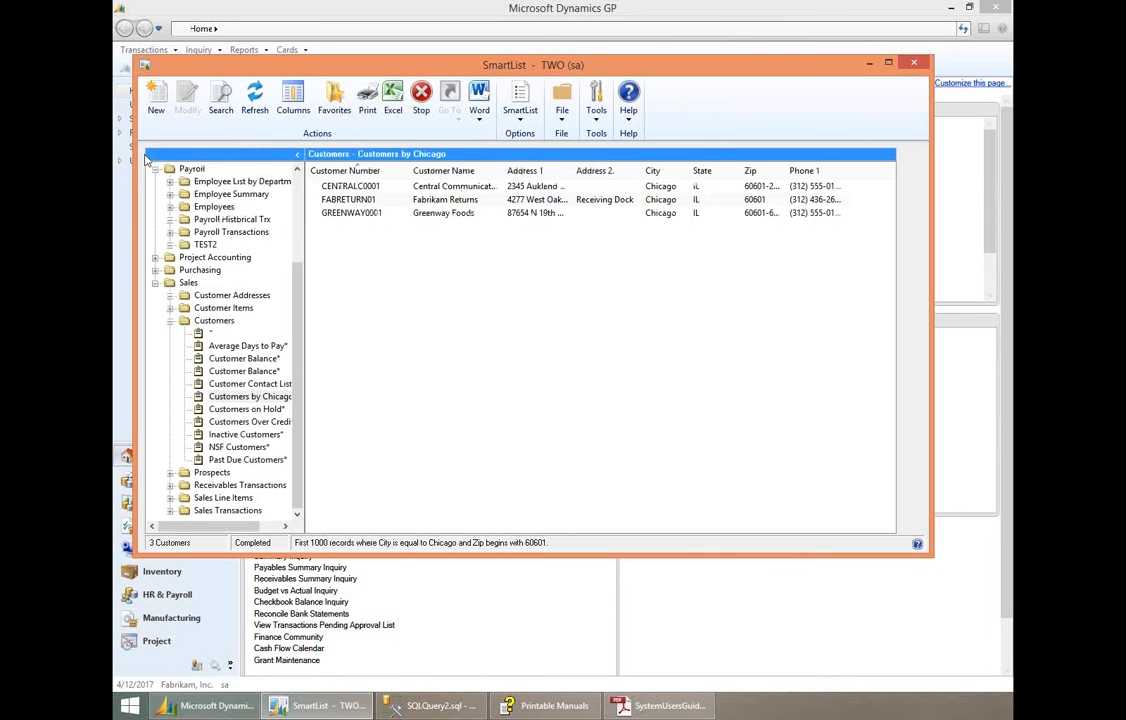
{"action": "left_click", "coordinate": [171, 321]}
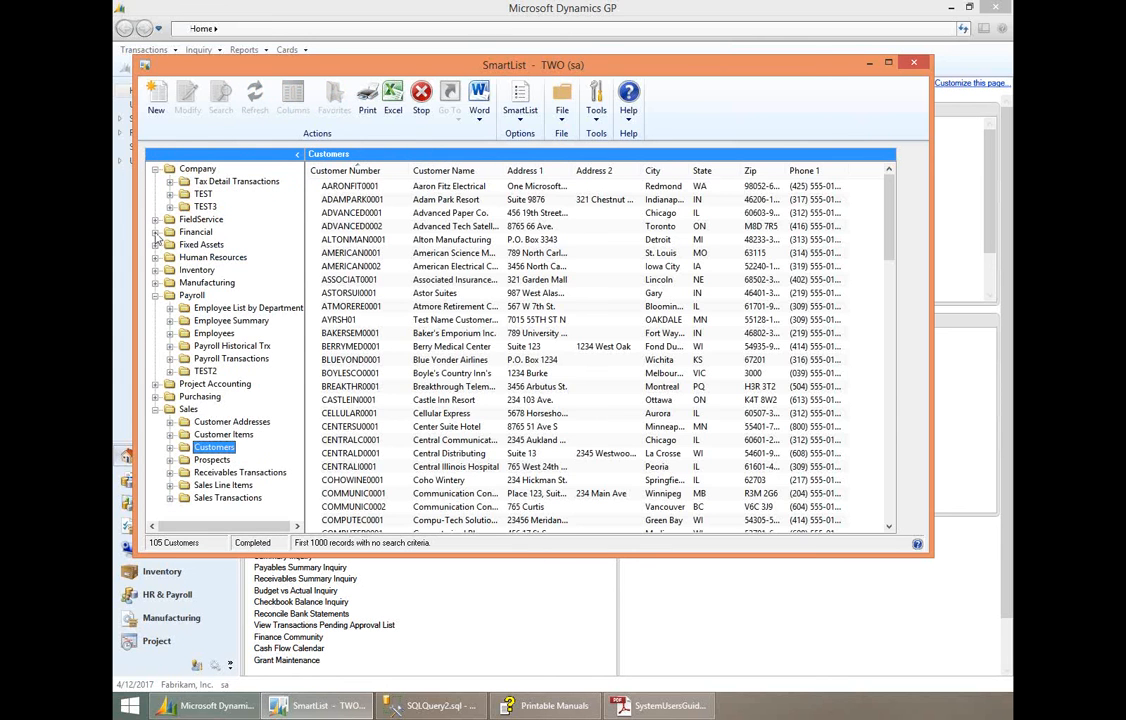
{"action": "left_click", "coordinate": [156, 233]}
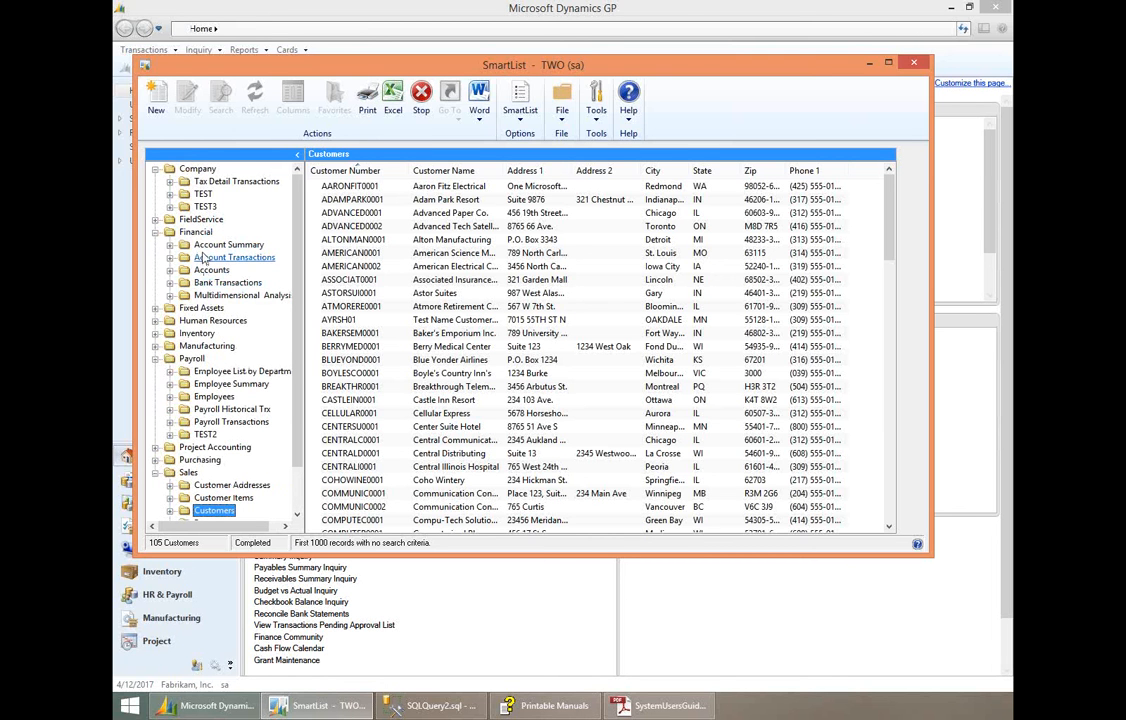
{"action": "left_click", "coordinate": [155, 460]}
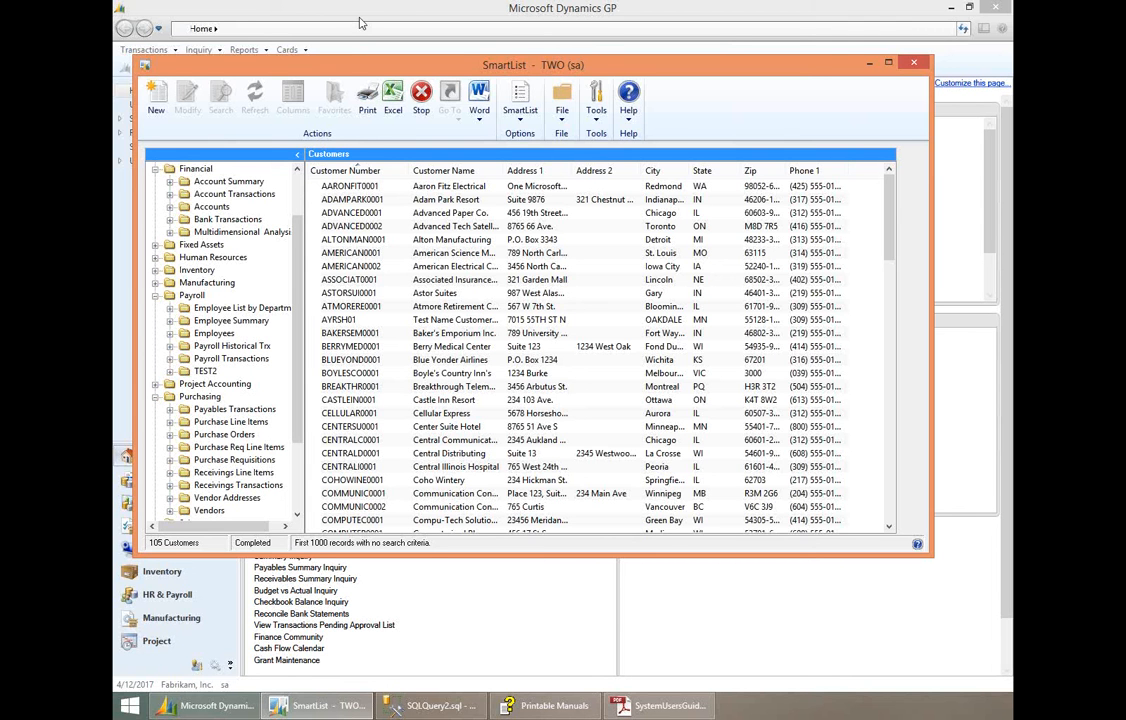
{"action": "left_click", "coordinate": [155, 297]}
{"action": "left_click", "coordinate": [155, 322]}
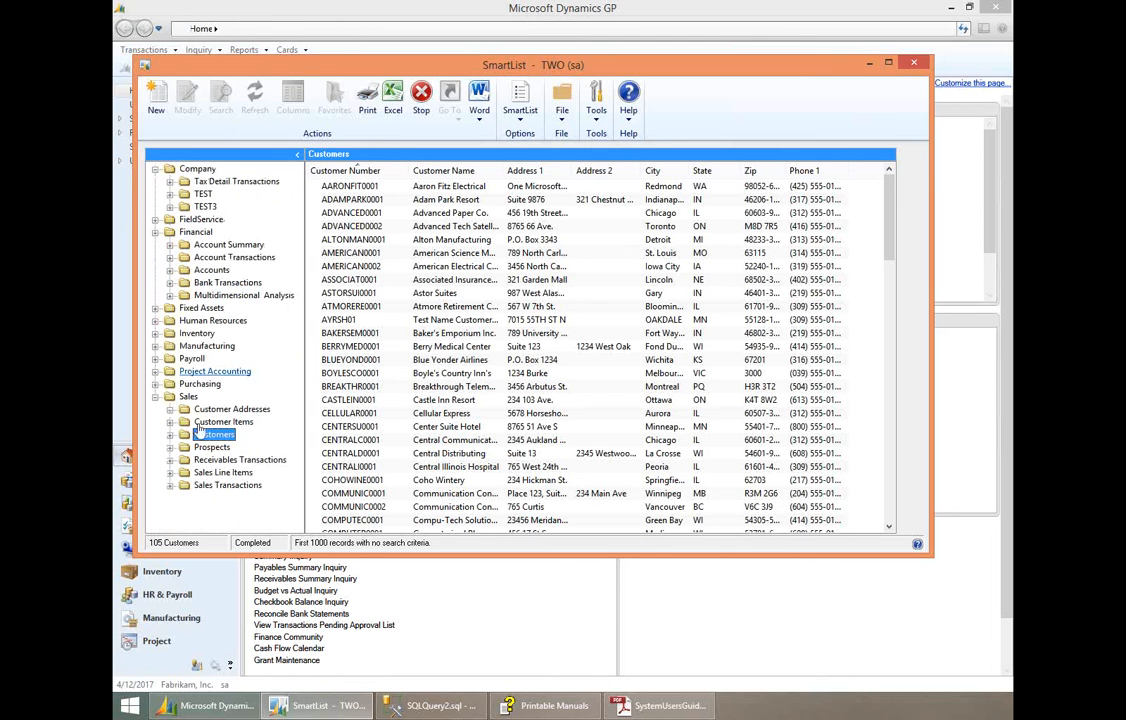
{"action": "left_click", "coordinate": [170, 434]}
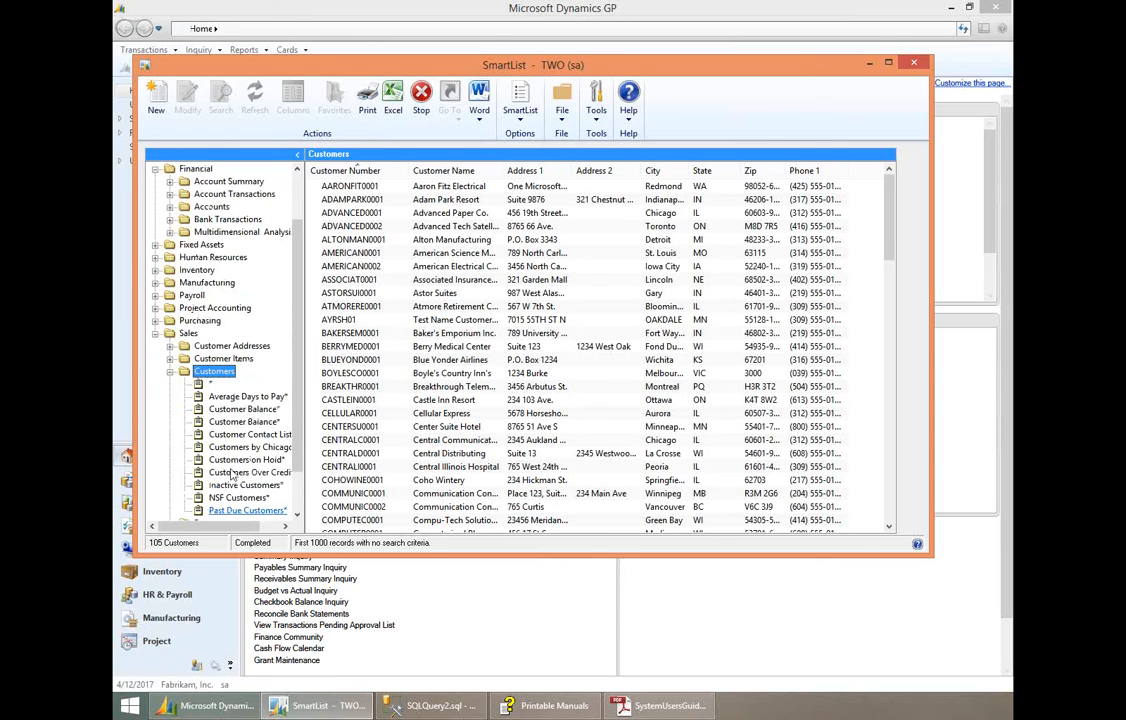
- Open the Past Due Payables favorite under Payables Transactions in the Purchasing series and review its records
{"action": "left_click", "coordinate": [156, 321]}
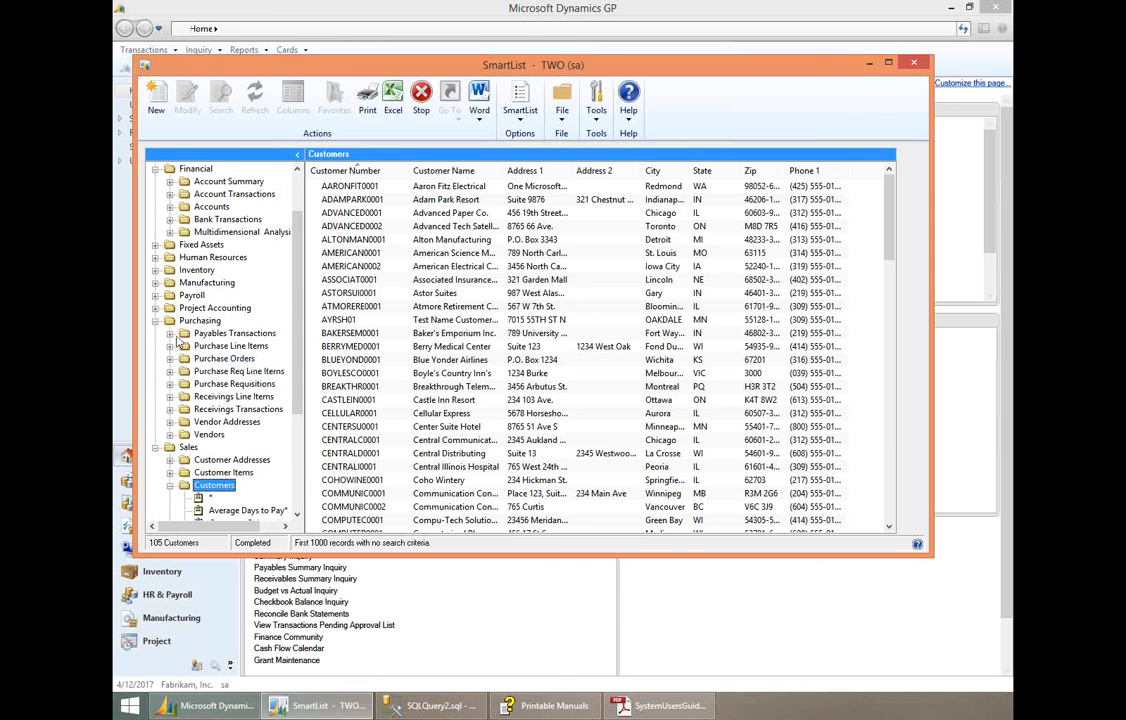
{"action": "left_click", "coordinate": [170, 333]}
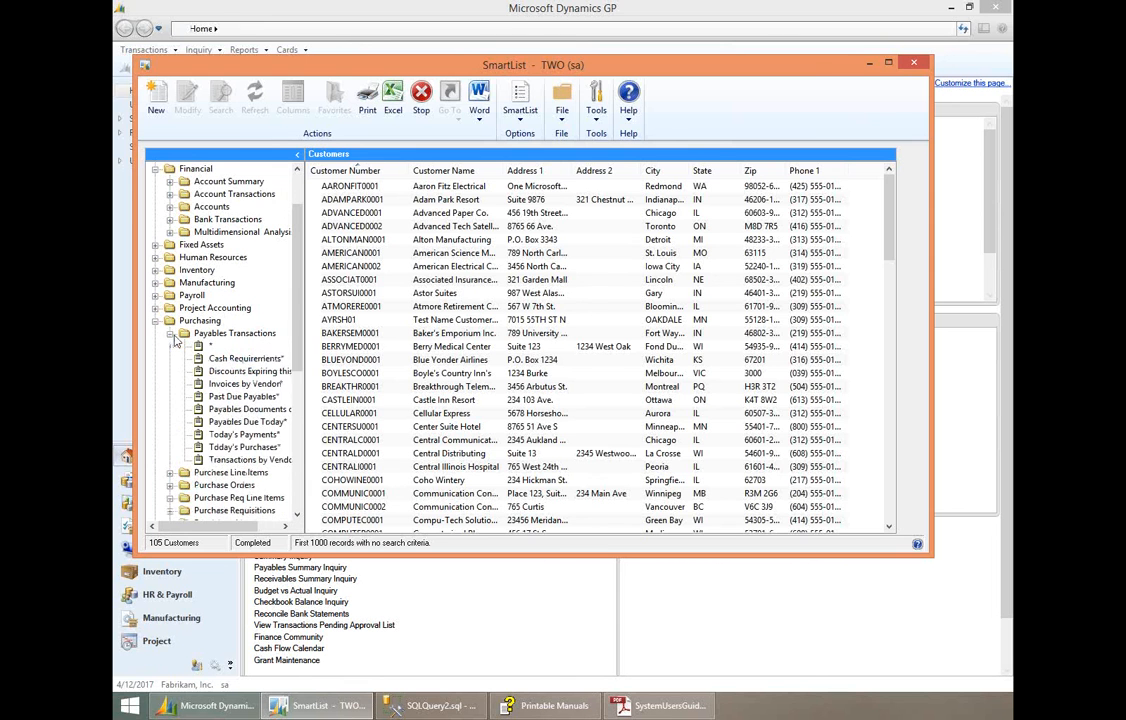
{"action": "left_click", "coordinate": [243, 397]}
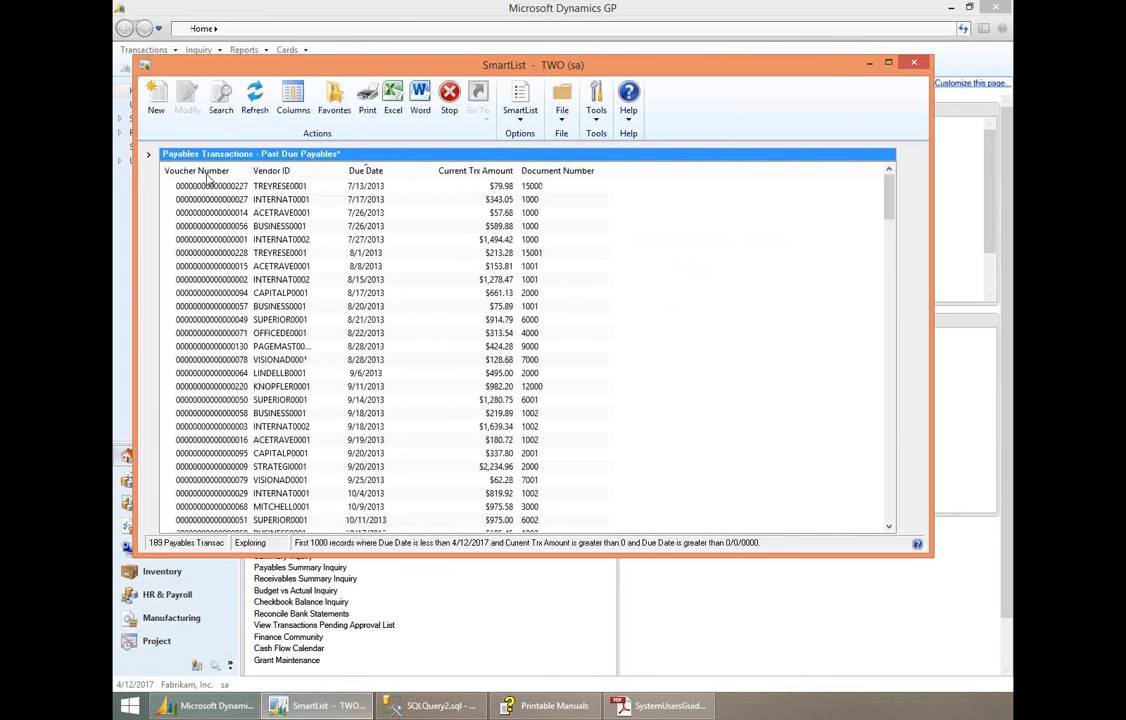
{"action": "left_click", "coordinate": [148, 159]}
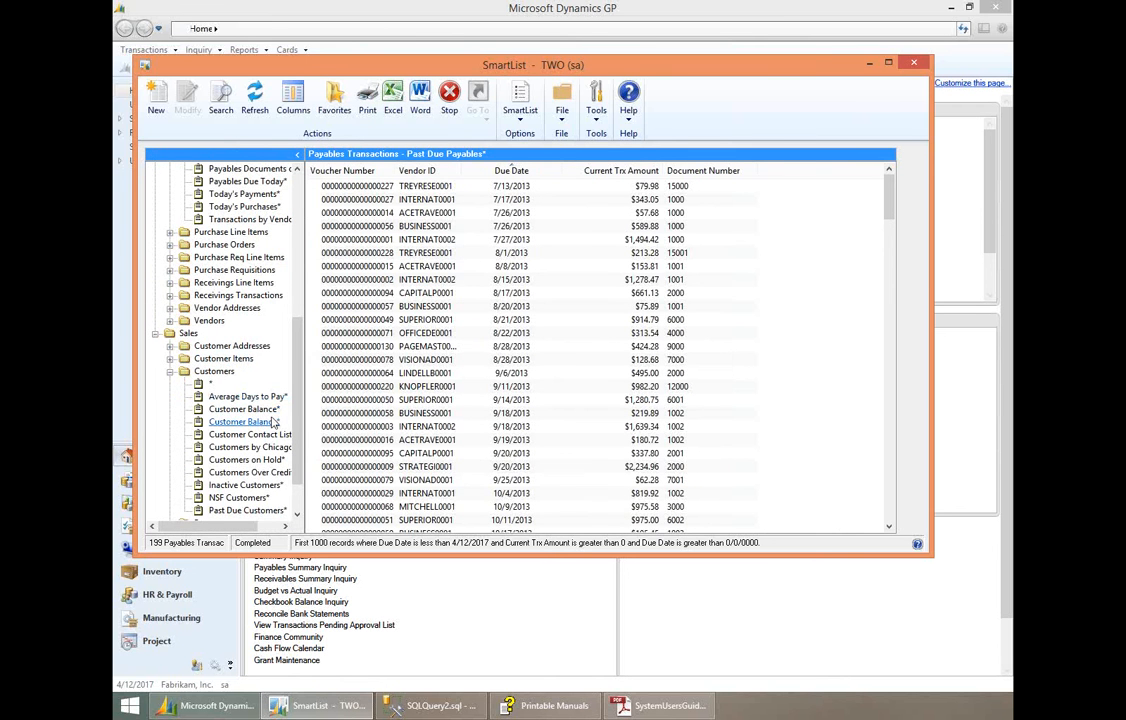
- Open the Past Due Customers favorite, look through its aging columns and select the Place One Suites record
{"action": "left_click", "coordinate": [247, 512]}
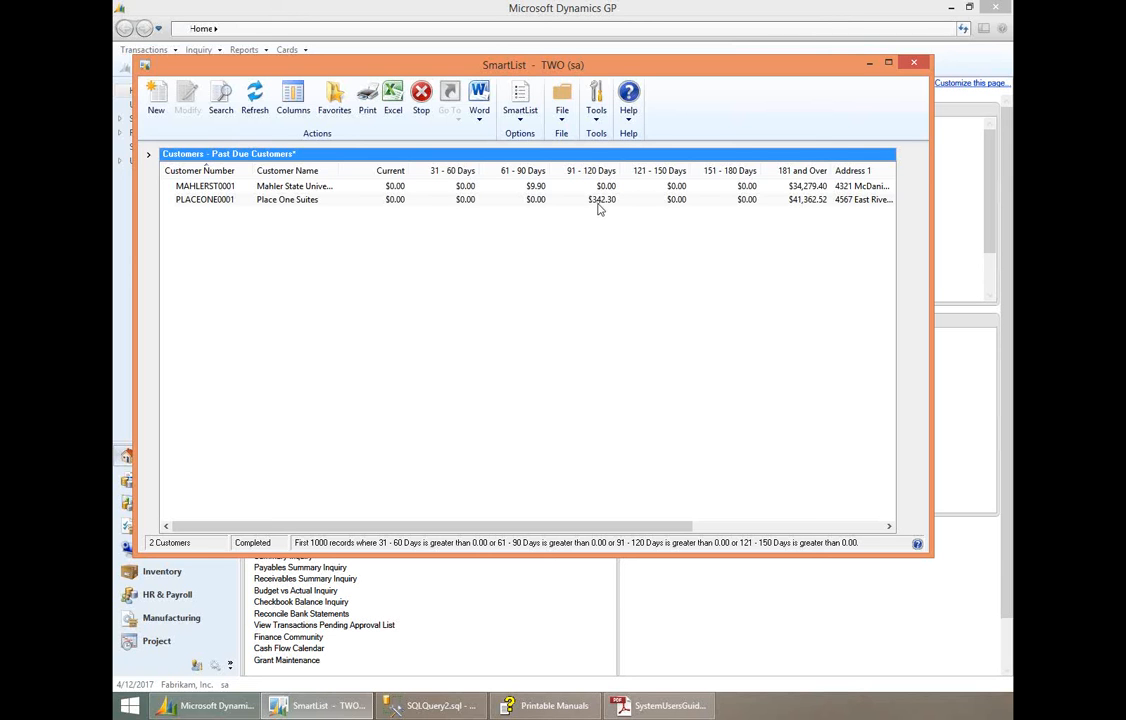
{"action": "left_click", "coordinate": [149, 155]}
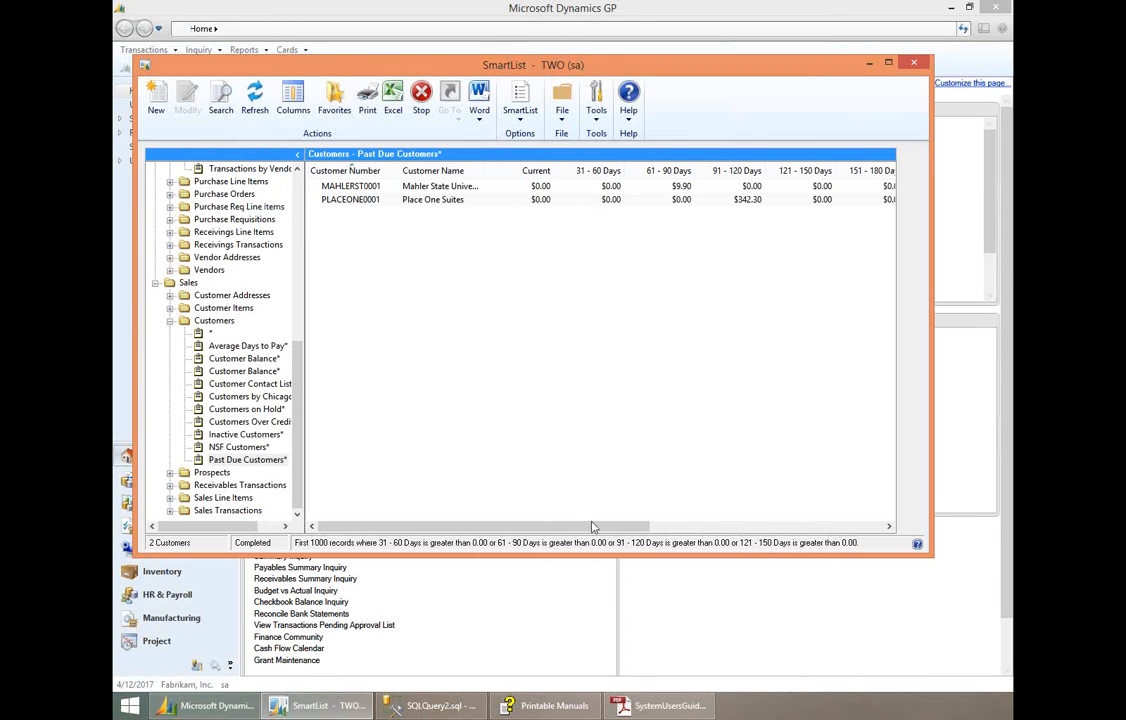
{"action": "left_click_drag", "start_coordinate": [554, 530], "coordinate": [791, 522]}
{"action": "left_click", "coordinate": [530, 524]}
{"action": "left_click", "coordinate": [539, 195]}
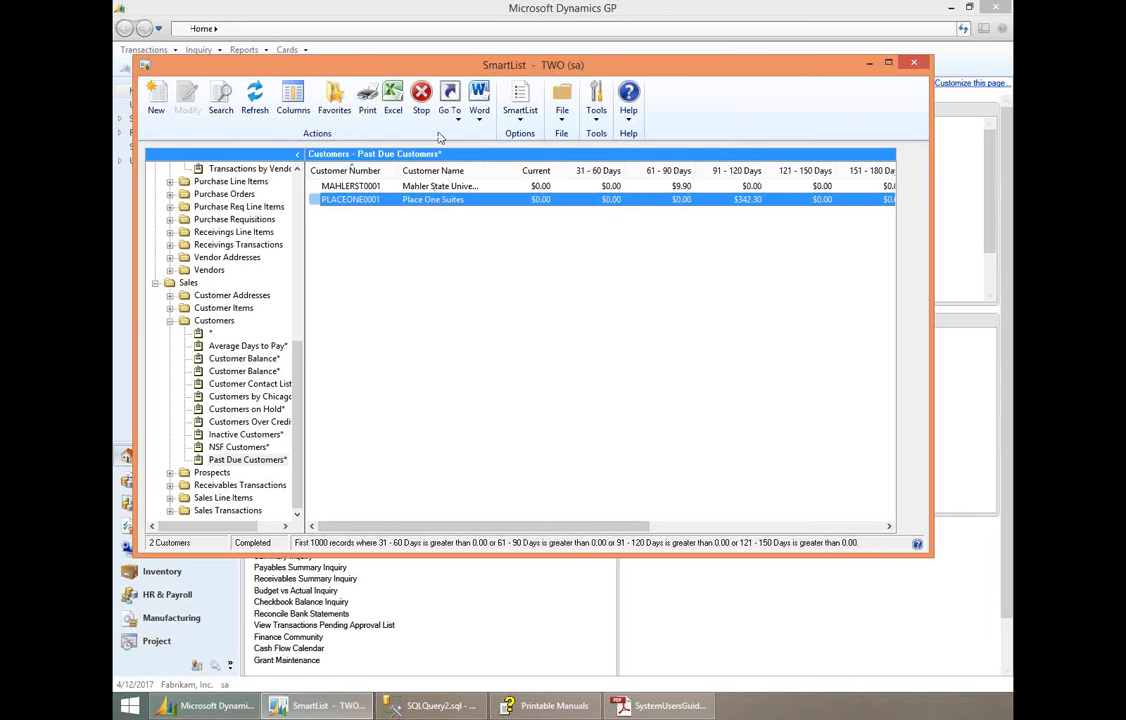
- Export the Past Due Customers list to Excel and review its aging columns, closing the workbook without saving
{"action": "left_click", "coordinate": [396, 120]}
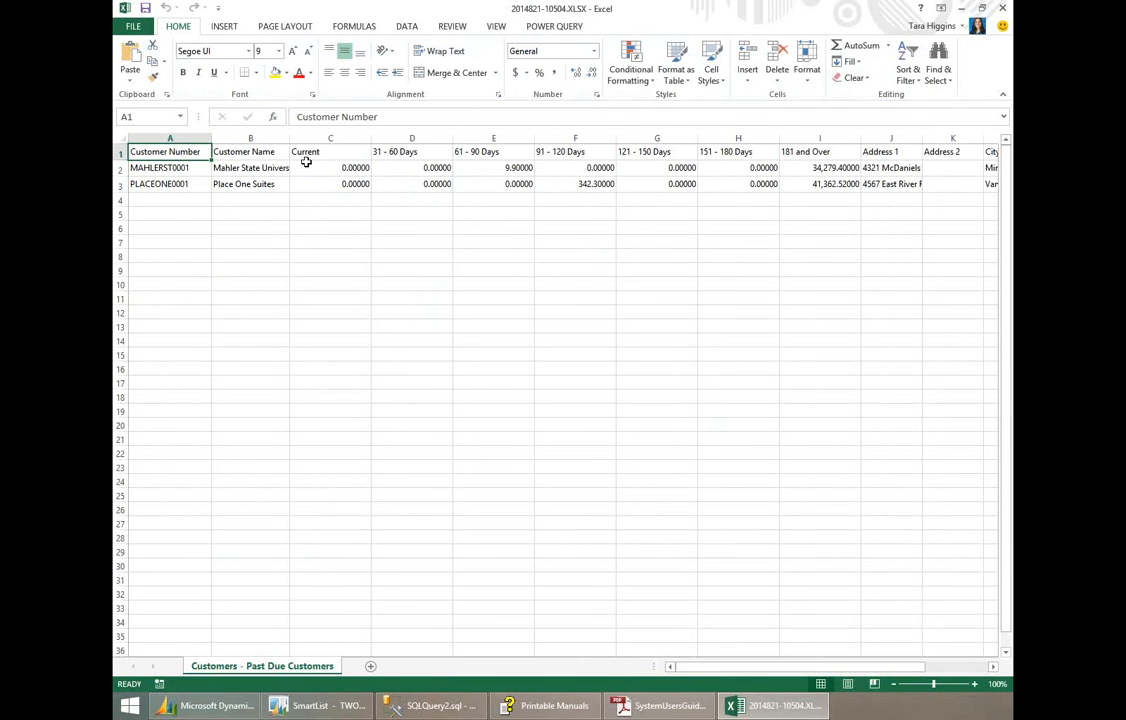
{"action": "left_click", "coordinate": [336, 168]}
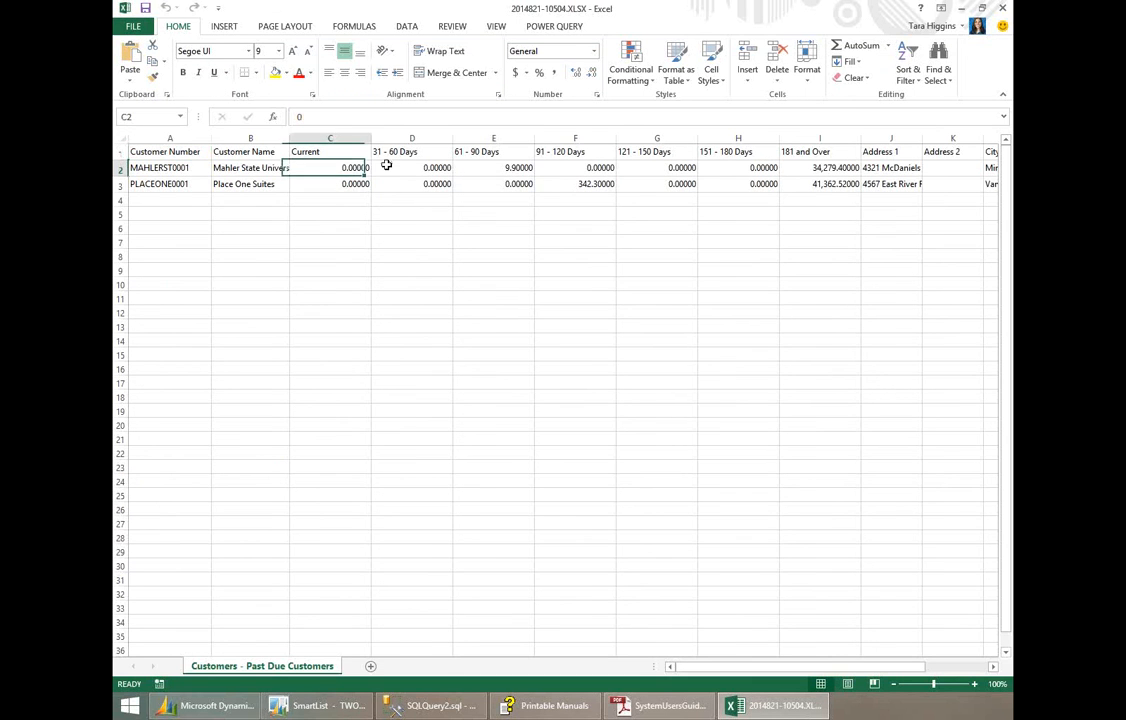
{"action": "left_click", "coordinate": [392, 167]}
{"action": "left_click", "coordinate": [490, 168]}
{"action": "left_click", "coordinate": [585, 168]}
{"action": "left_click", "coordinate": [648, 171]}
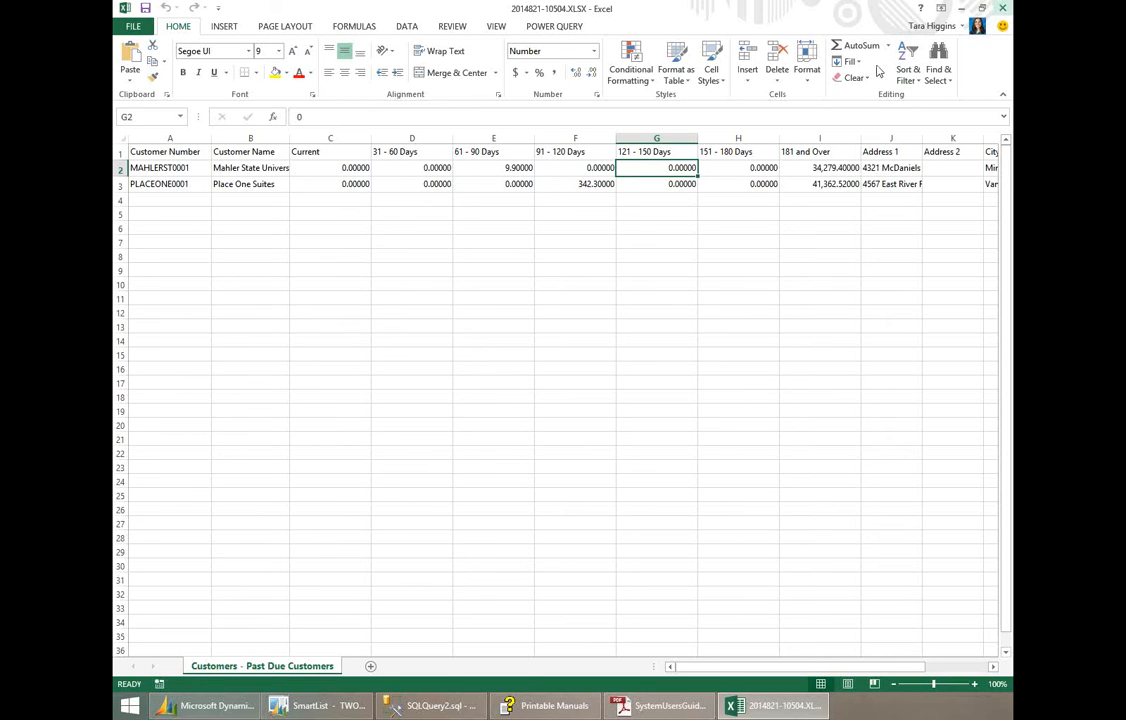
{"action": "left_click", "coordinate": [563, 169]}
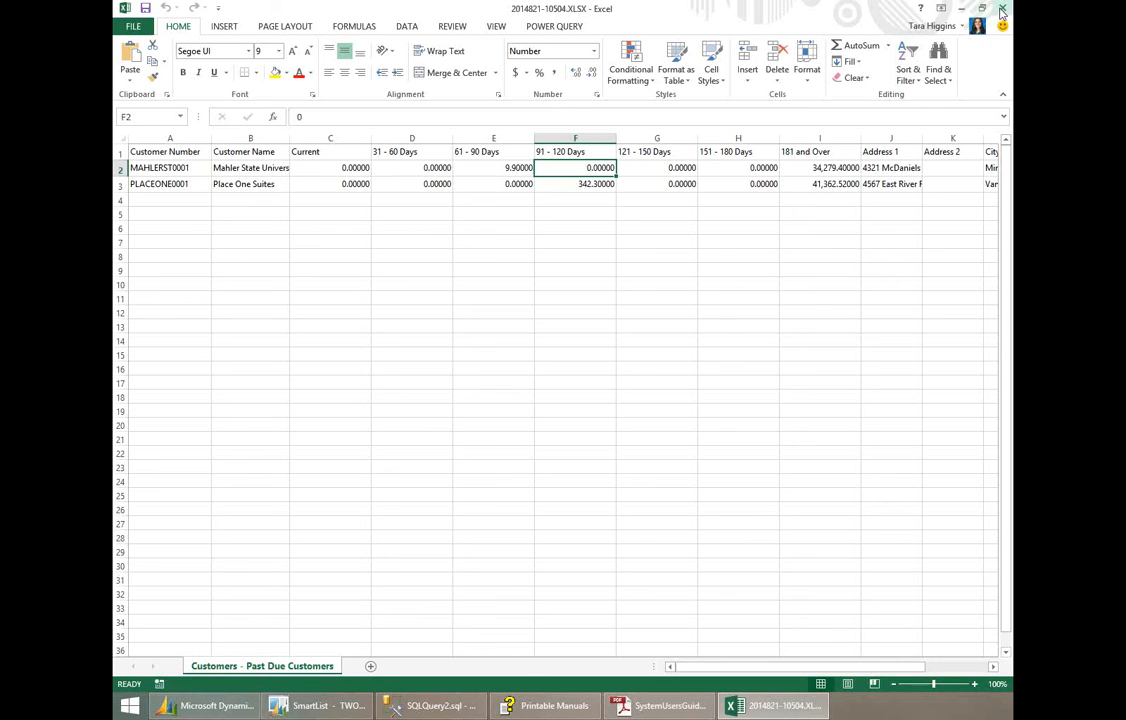
{"action": "left_click", "coordinate": [1002, 8]}
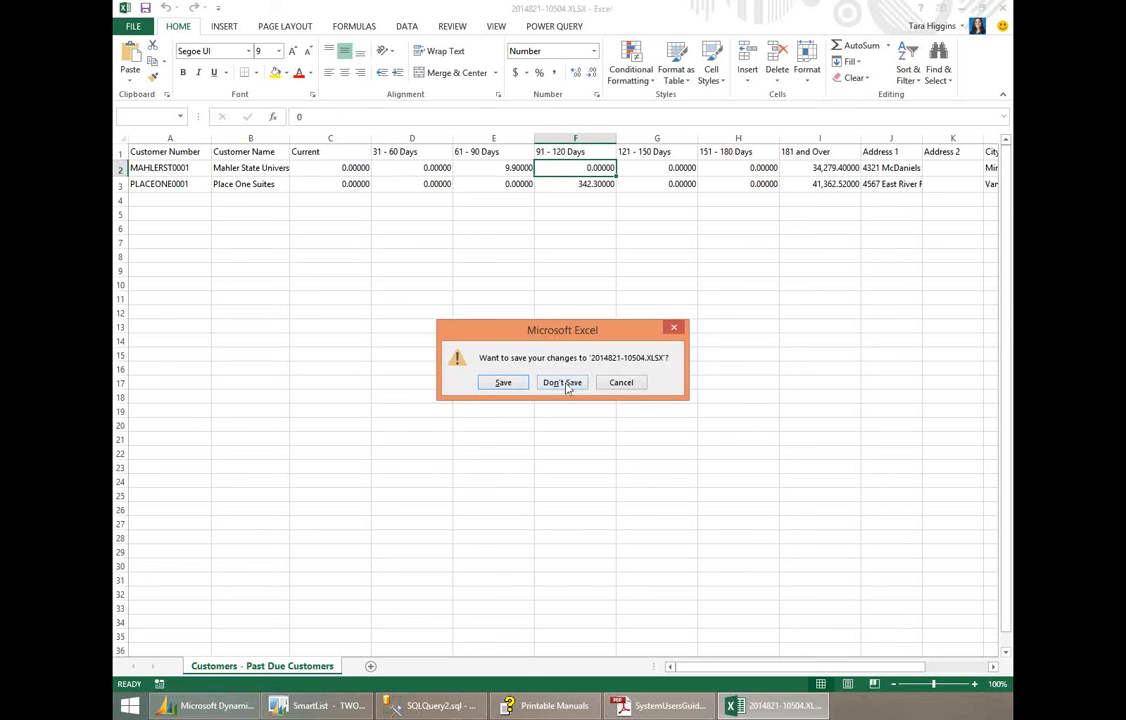
{"action": "left_click", "coordinate": [562, 383]}
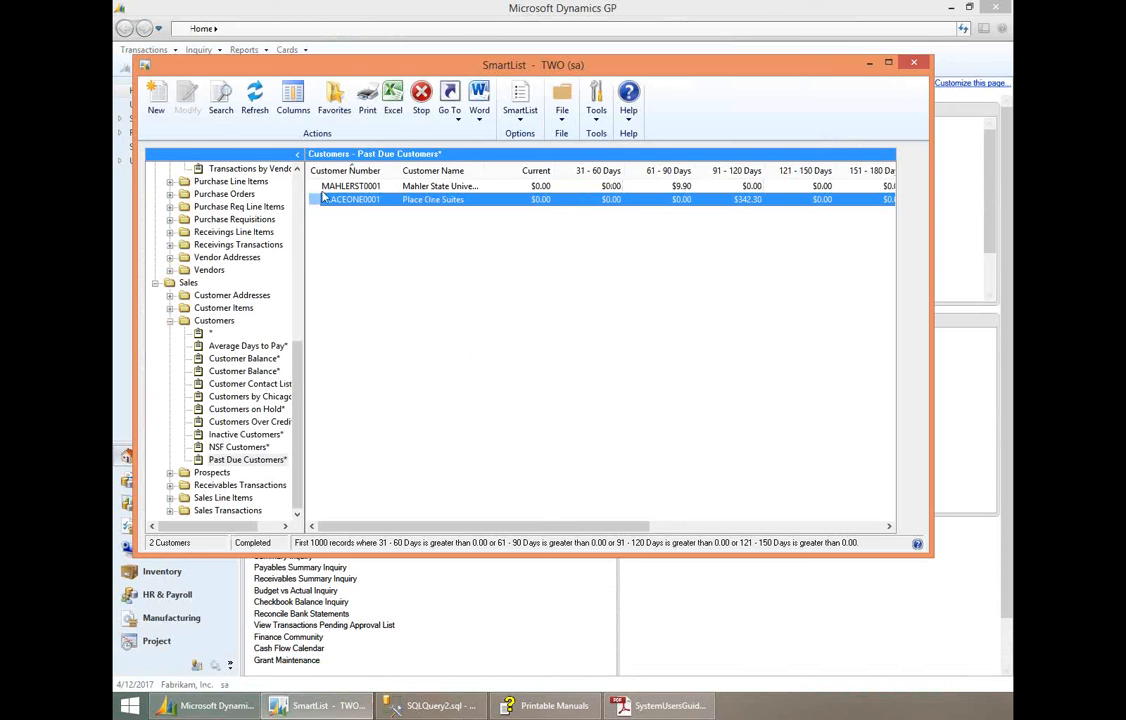
{"action": "left_click_drag", "start_coordinate": [300, 370], "coordinate": [314, 272]}
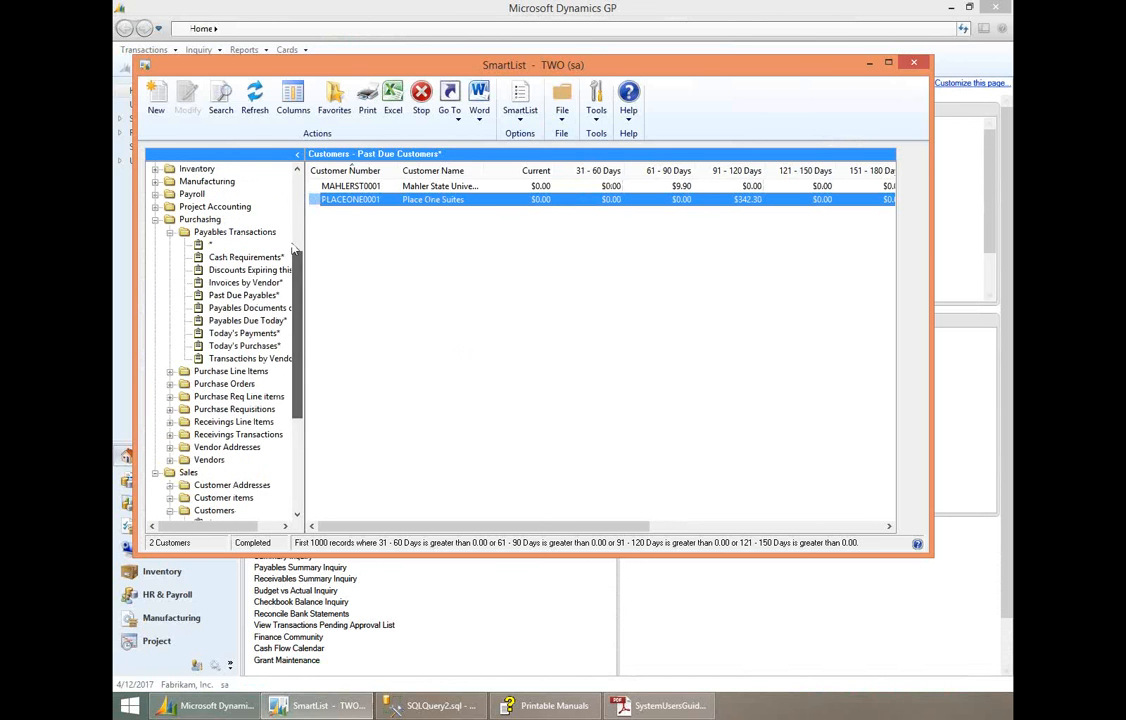
{"action": "left_click", "coordinate": [155, 112]}
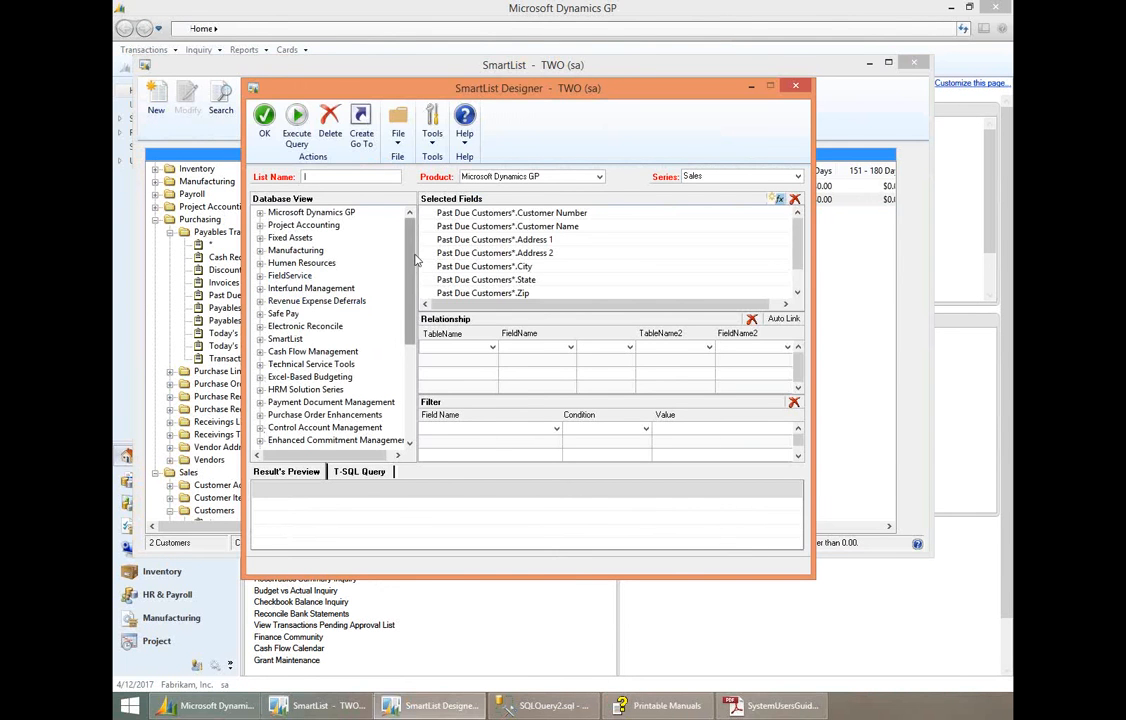
{"action": "left_click", "coordinate": [795, 88]}
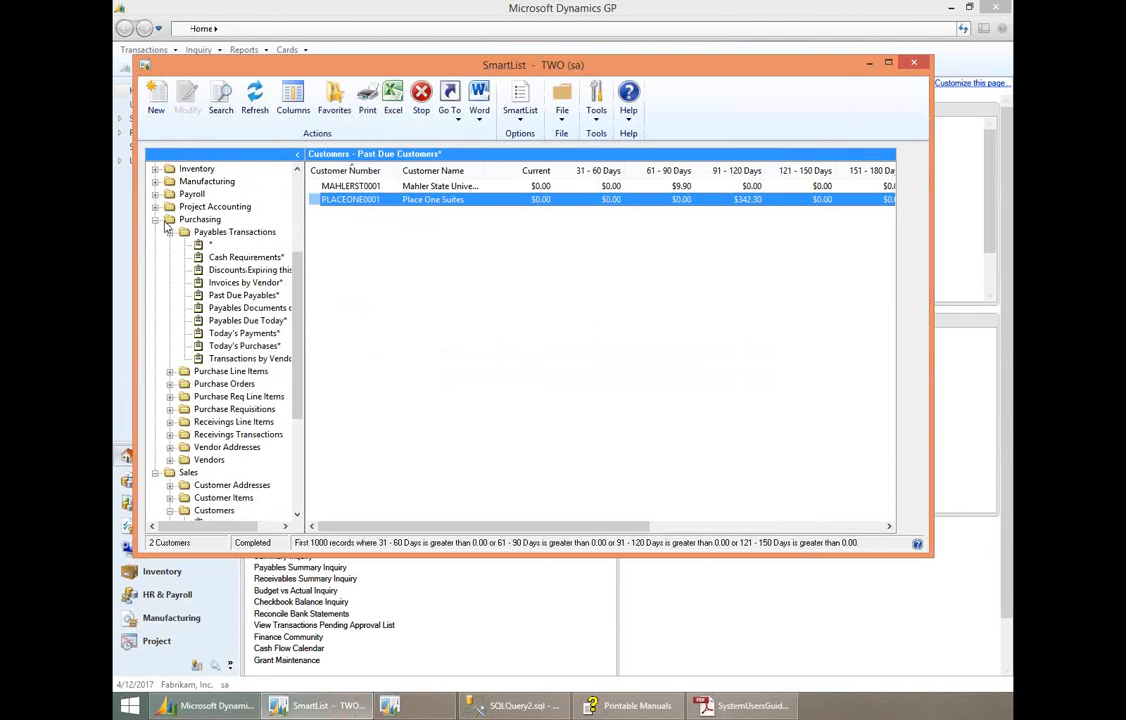
- Open the Average Days to Pay favorite under Customers in Sales and start a new SmartList Designer list from it
{"action": "scroll", "coordinate": [297, 390], "scroll_direction": "down", "scroll_amount": 5}
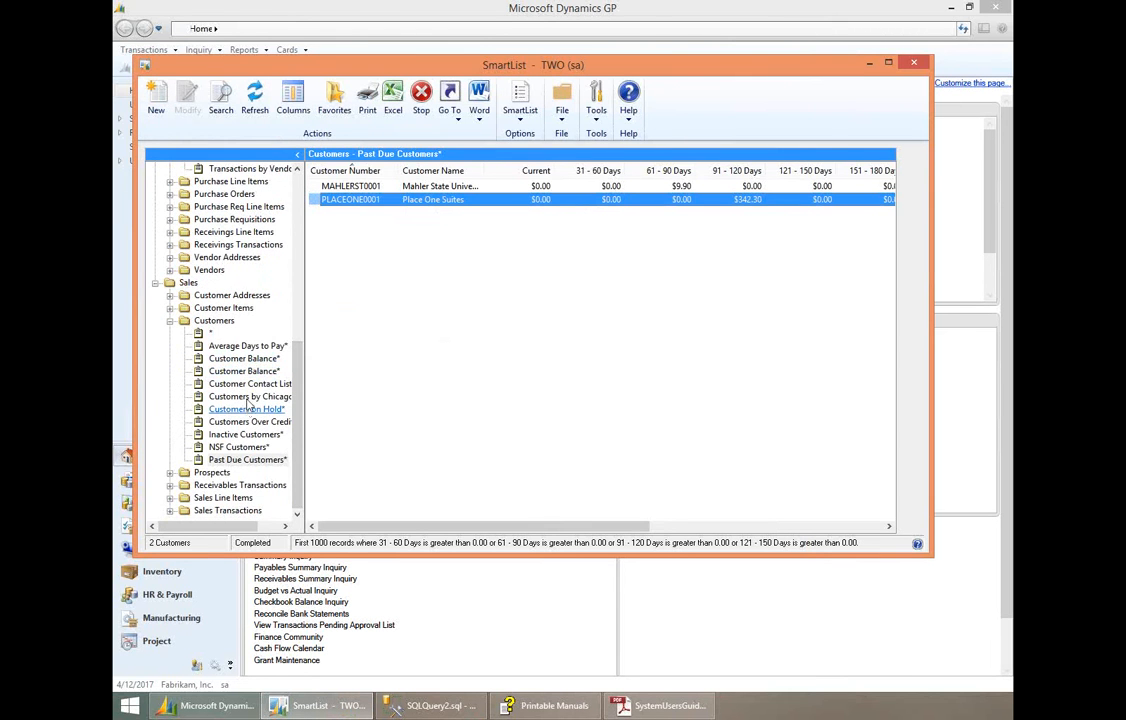
{"action": "left_click", "coordinate": [247, 346]}
{"action": "left_click", "coordinate": [155, 110]}
{"action": "left_click_drag", "start_coordinate": [796, 273], "coordinate": [780, 238]}
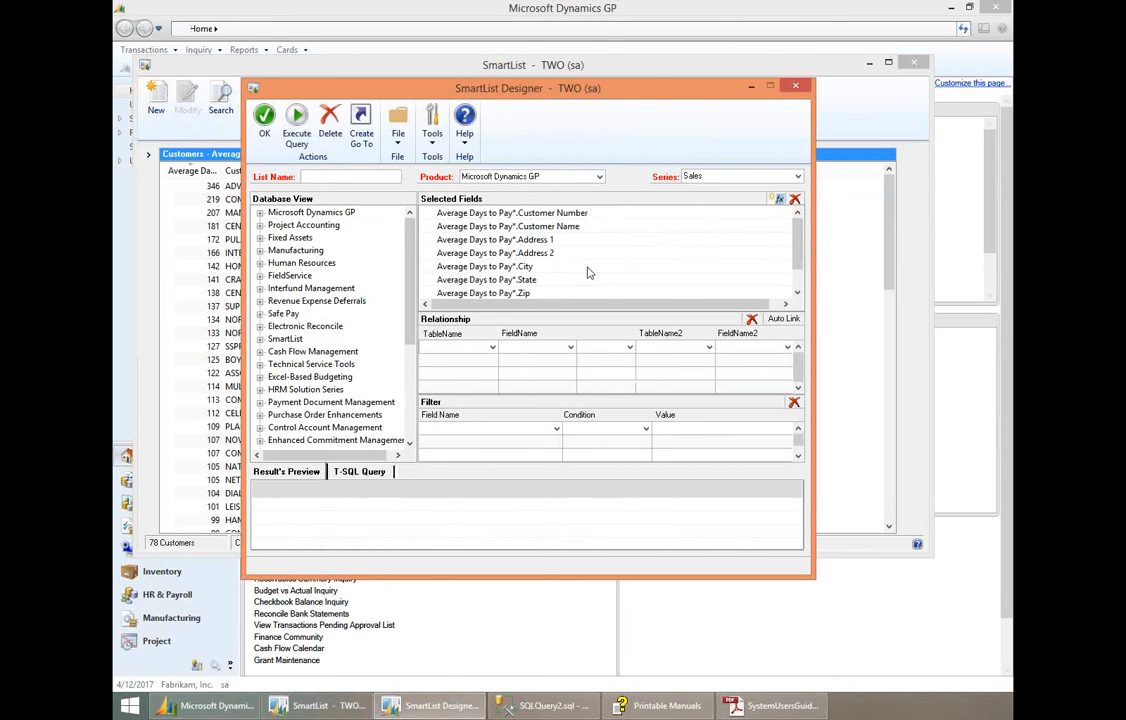
- Examine the calculated field expression options for the new list, and close the designer discarding the changes
{"action": "left_click", "coordinate": [534, 242]}
{"action": "left_click", "coordinate": [780, 199]}
{"action": "left_click", "coordinate": [277, 191]}
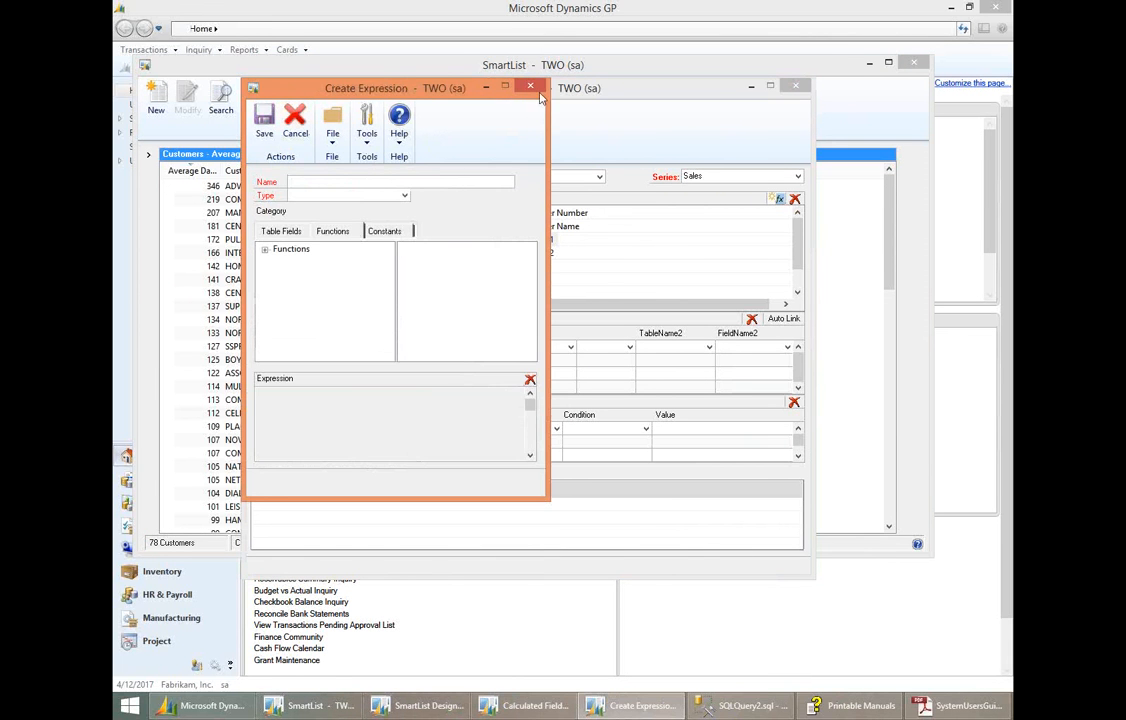
{"action": "left_click", "coordinate": [531, 88]}
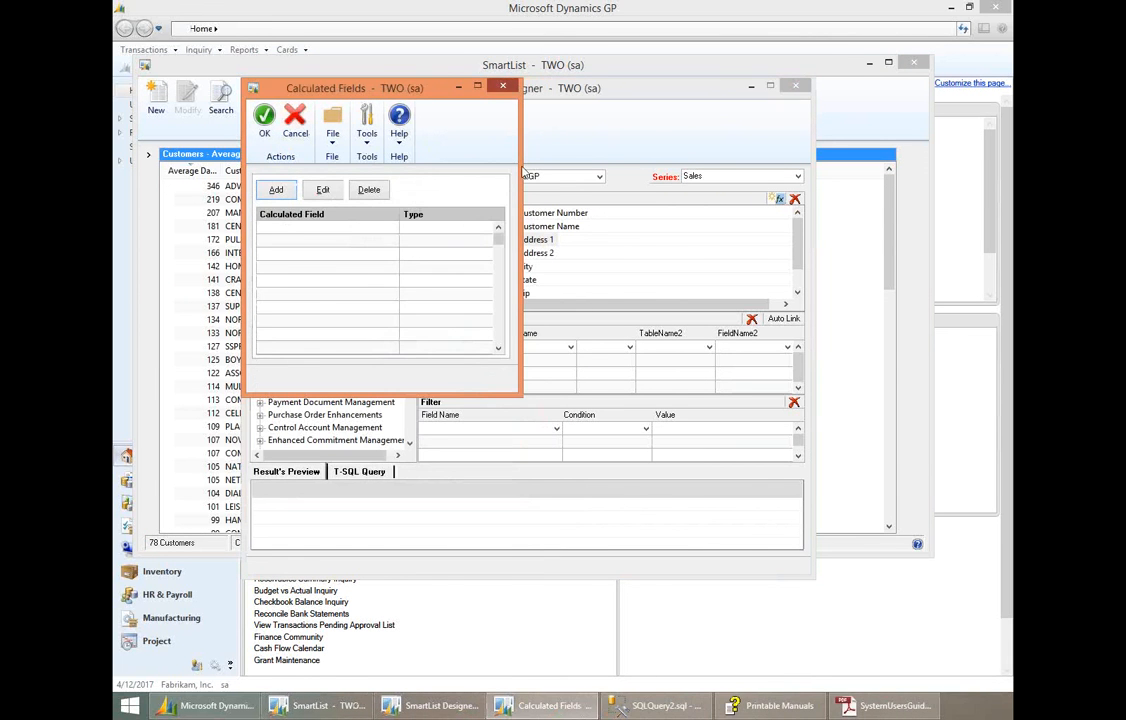
{"action": "left_click", "coordinate": [503, 86]}
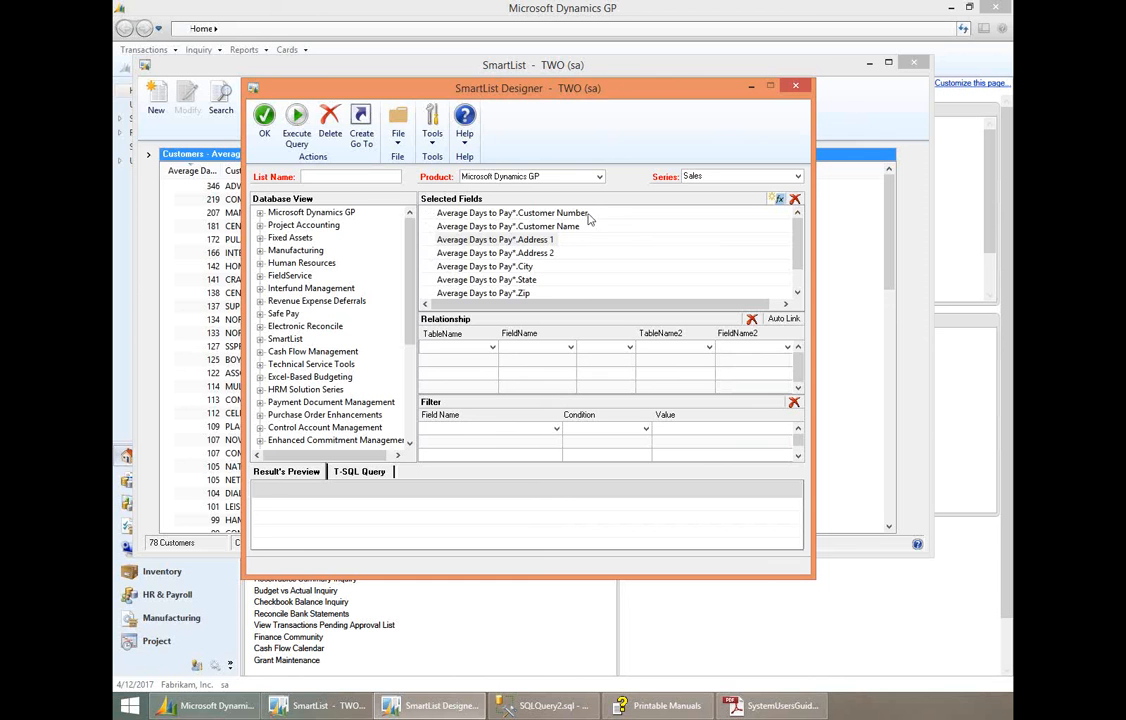
{"action": "mouse_move", "coordinate": [794, 234]}
{"action": "left_mouse_down"}
{"action": "mouse_move", "coordinate": [798, 258]}
{"action": "mouse_move", "coordinate": [797, 234]}
{"action": "left_mouse_up"}
{"action": "left_click", "coordinate": [796, 87]}
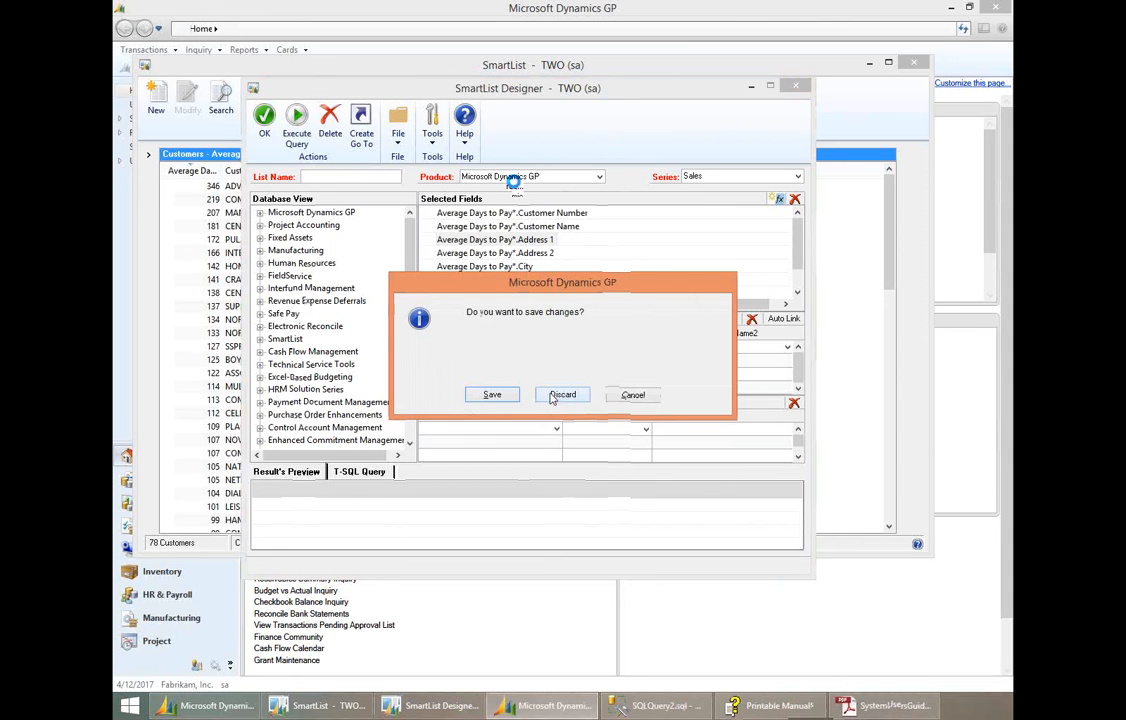
{"action": "left_click", "coordinate": [552, 396]}
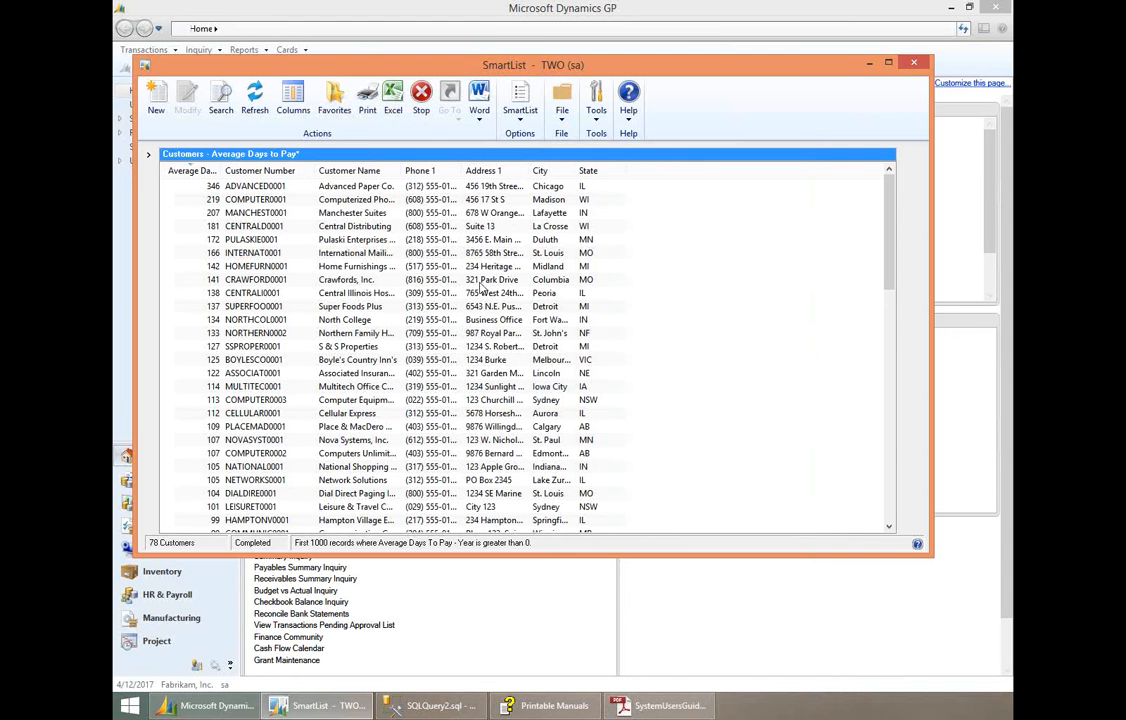
- Bring back the SmartList folder tree and expand Employees in the Payroll series to show its favorites
{"action": "left_click", "coordinate": [150, 156]}
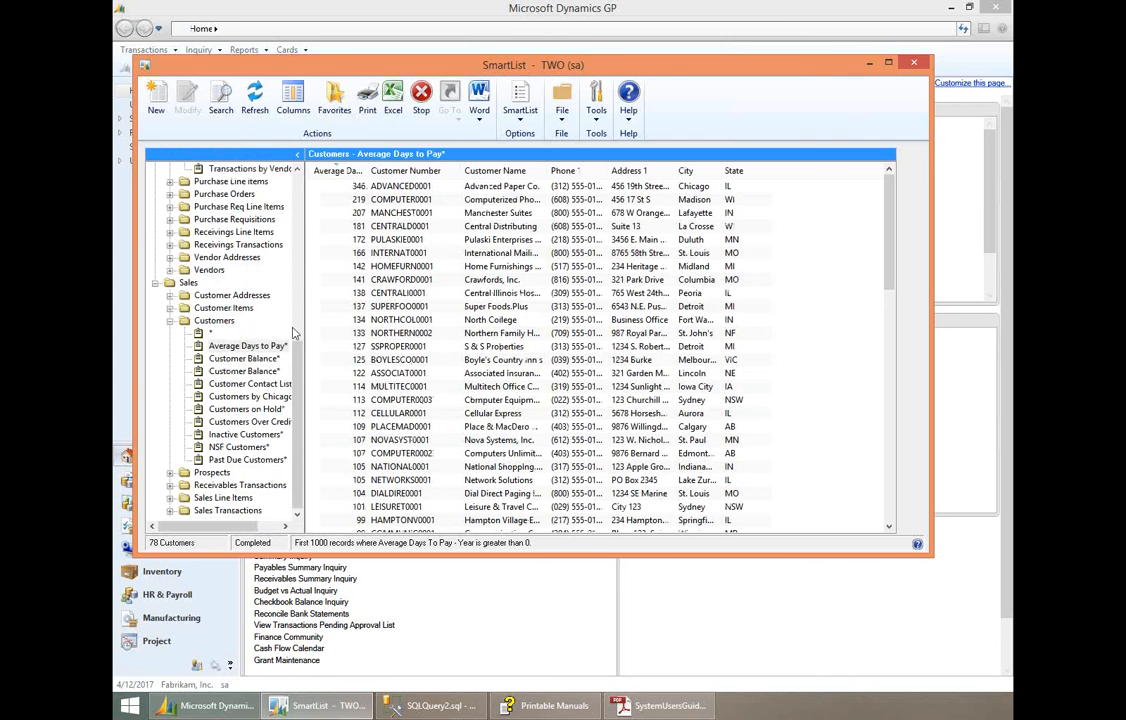
{"action": "left_click_drag", "start_coordinate": [294, 375], "coordinate": [316, 175]}
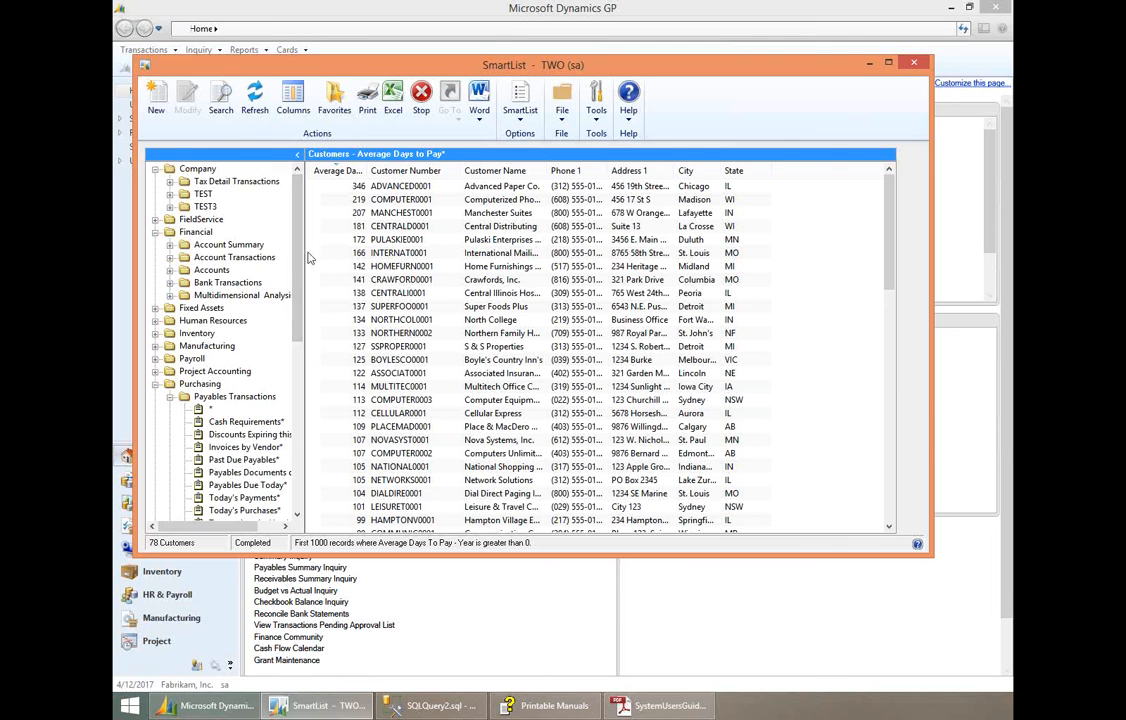
{"action": "left_click_drag", "start_coordinate": [297, 251], "coordinate": [124, 364]}
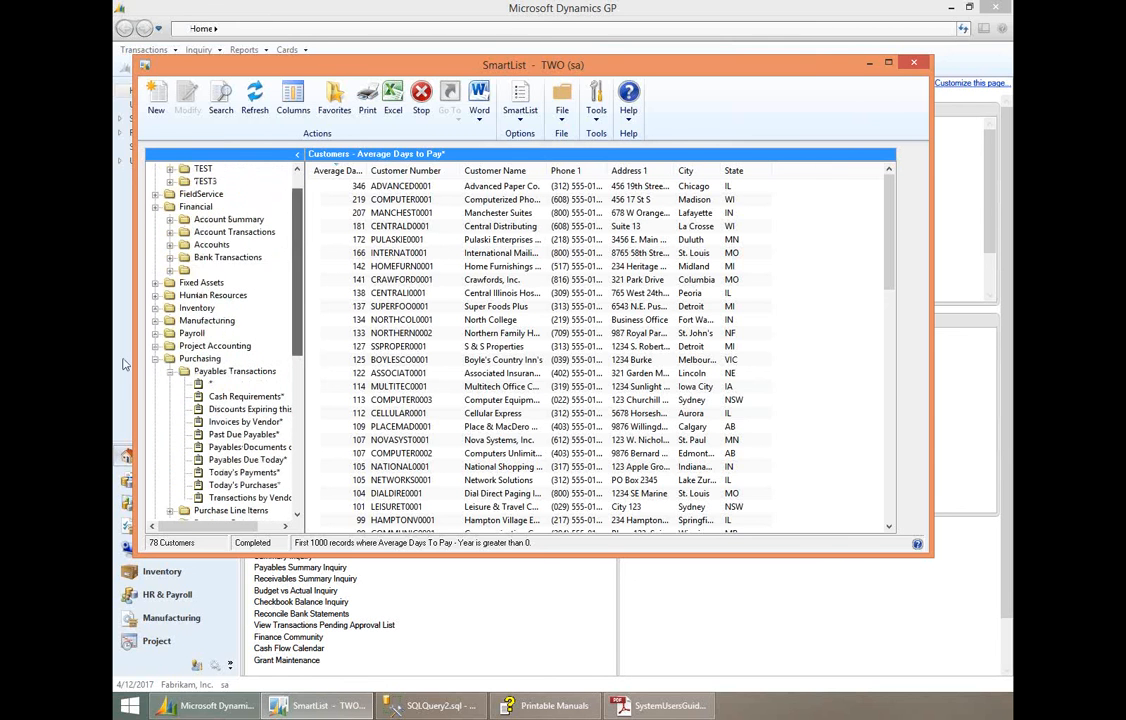
{"action": "left_click", "coordinate": [155, 333]}
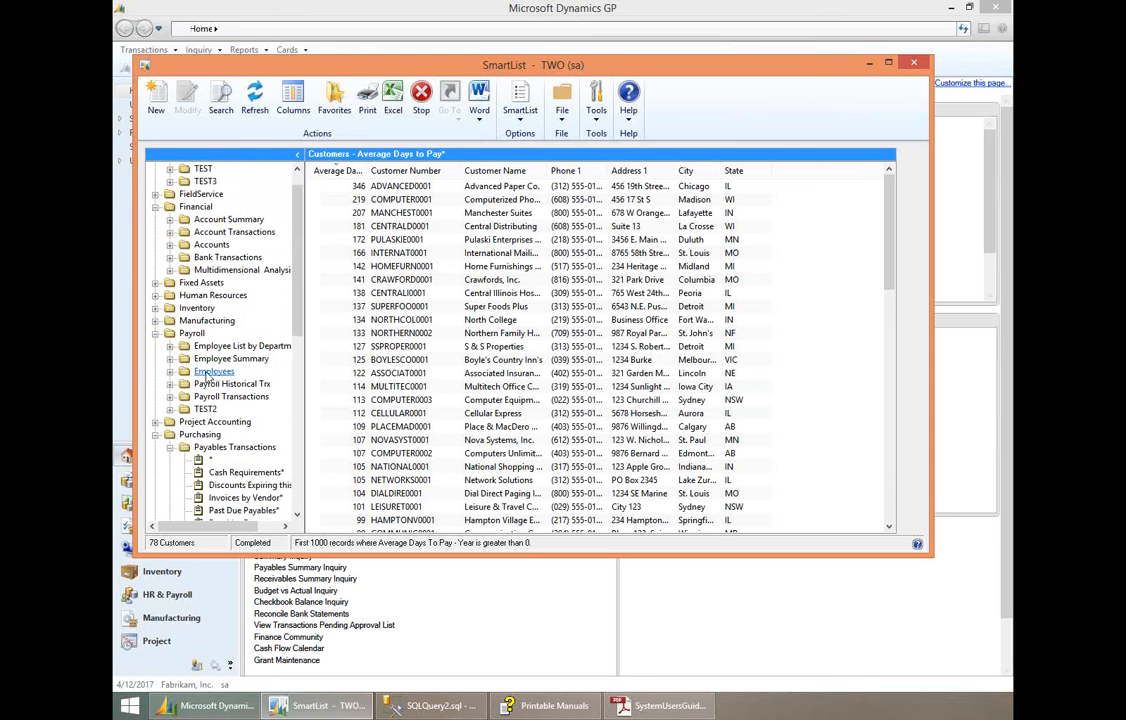
{"action": "left_click", "coordinate": [171, 373]}
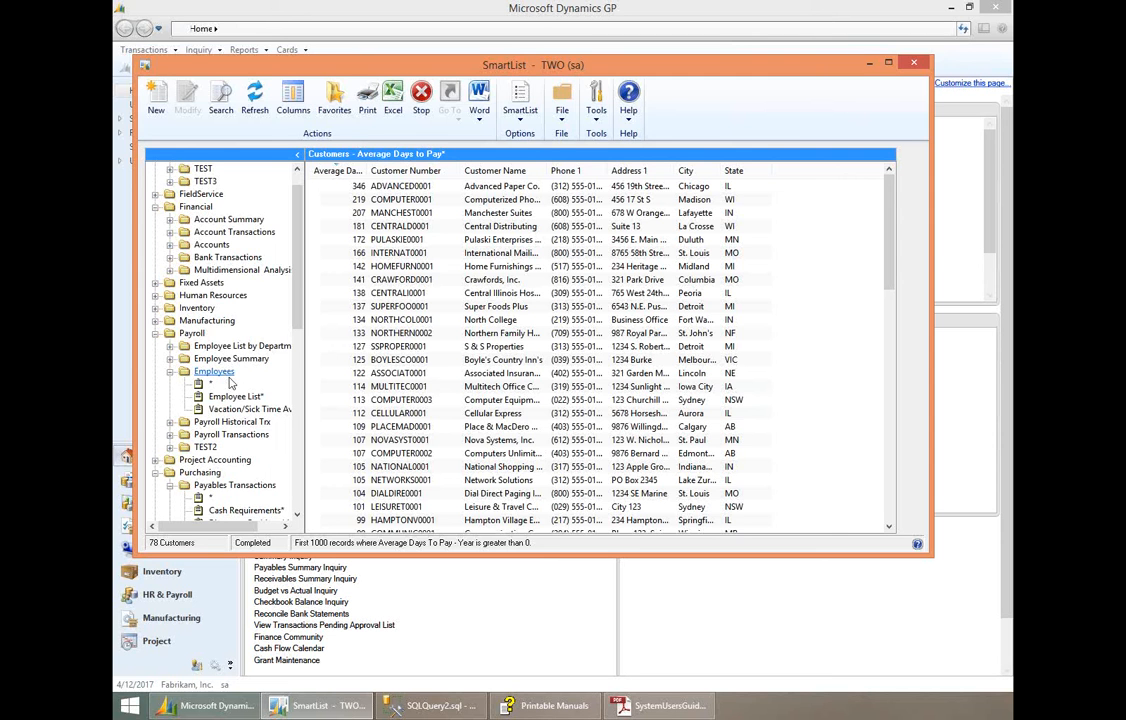
- Browse the Payroll tables of Microsoft Dynamics GP in a new SmartList Designer list, and discard that list
{"action": "left_click", "coordinate": [155, 111]}
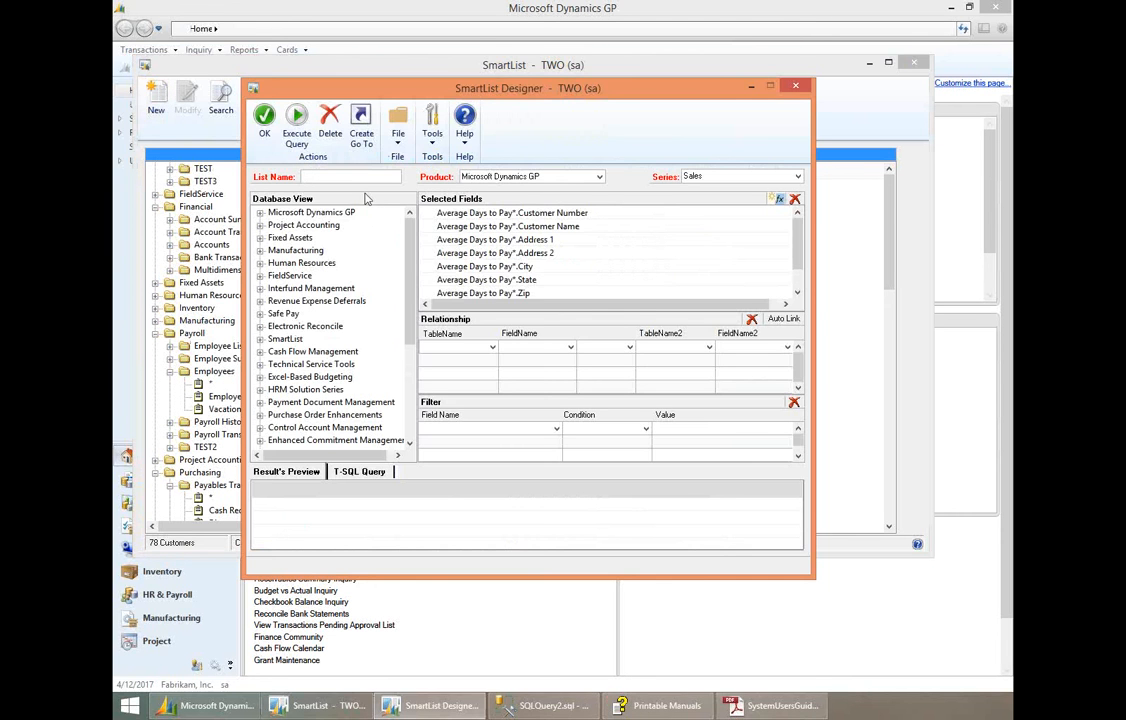
{"action": "left_click", "coordinate": [259, 213]}
{"action": "left_click", "coordinate": [272, 225]}
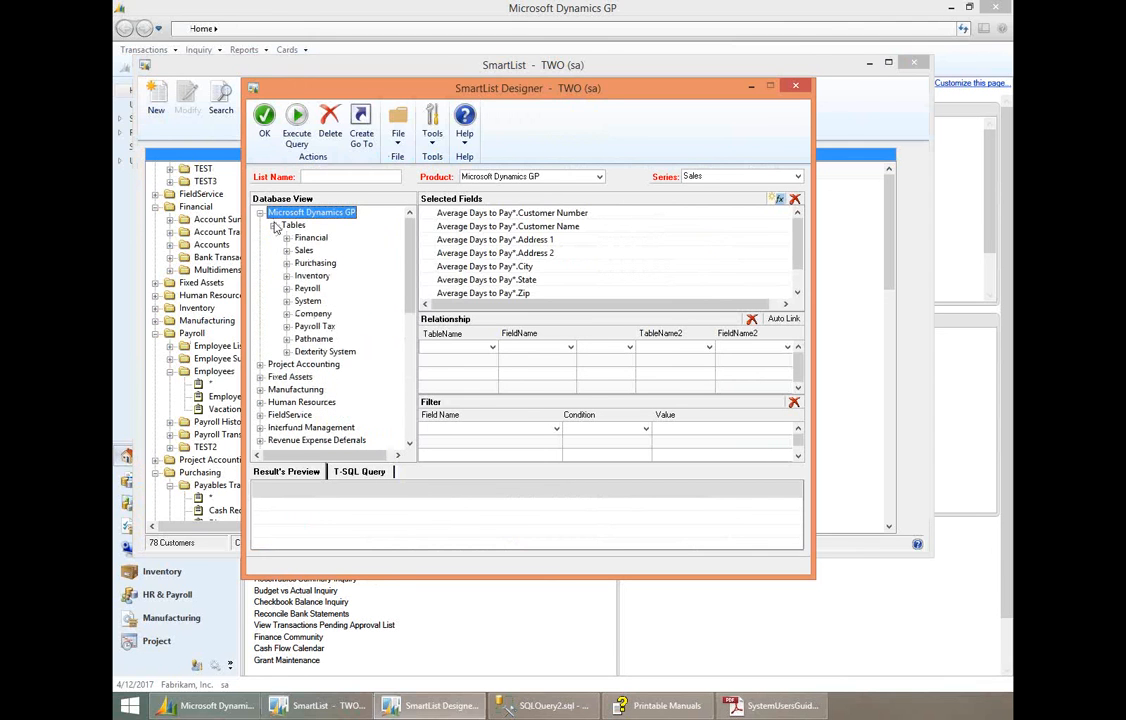
{"action": "left_click", "coordinate": [287, 288]}
{"action": "left_click_drag", "start_coordinate": [409, 240], "coordinate": [409, 264]}
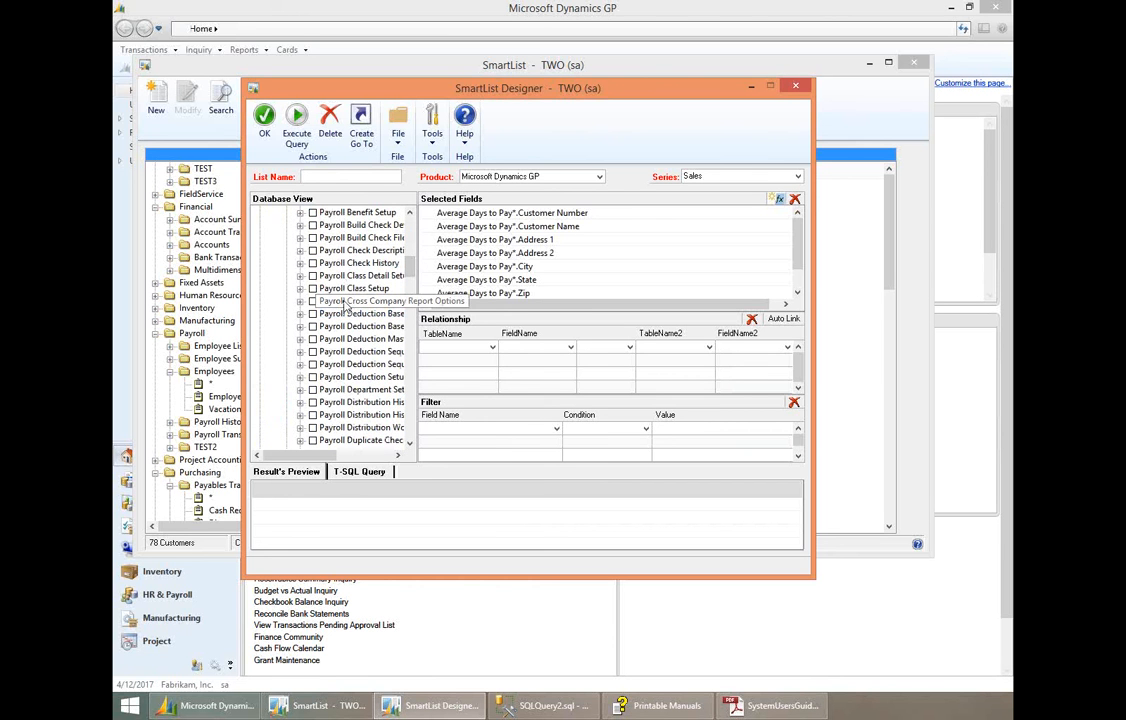
{"action": "left_click", "coordinate": [795, 90]}
{"action": "left_click", "coordinate": [562, 394]}
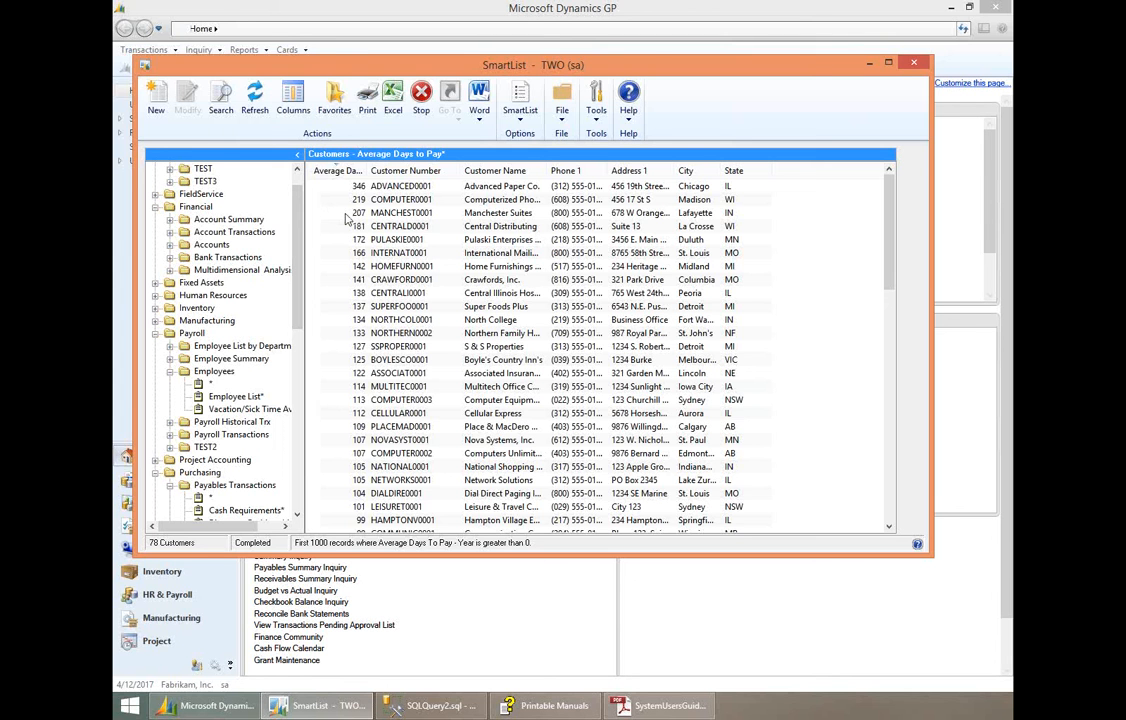
- Review the search definitions of the Average Days to Pay favorite and close them without changes
{"action": "left_click", "coordinate": [221, 112]}
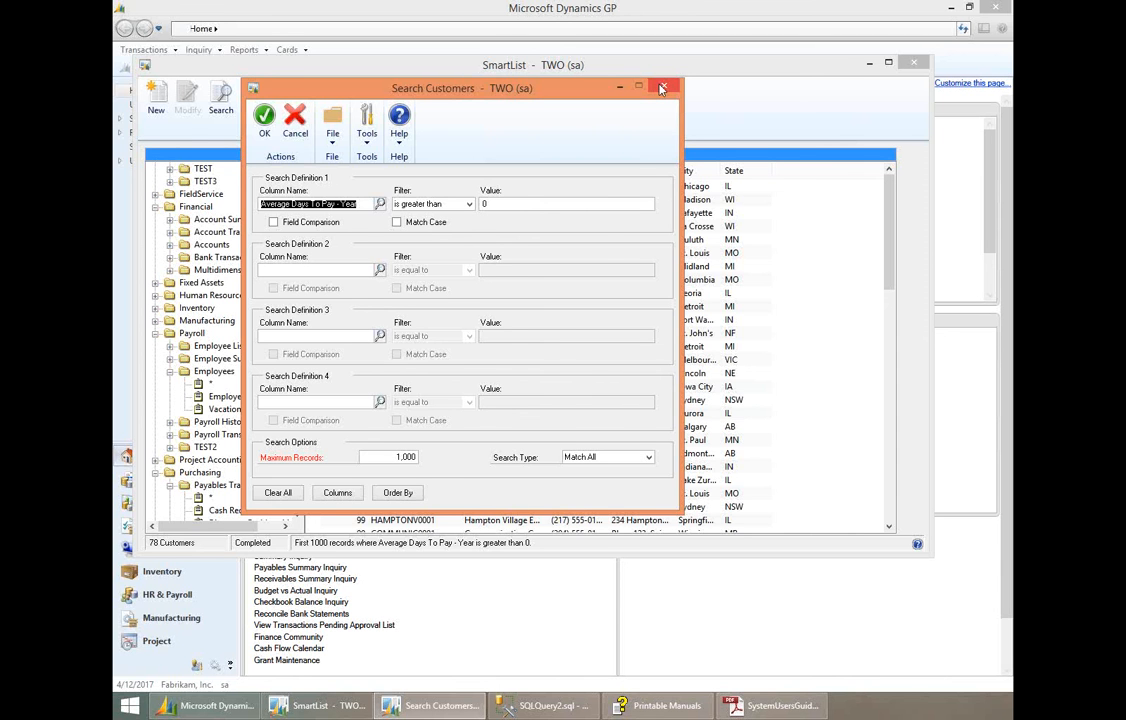
{"action": "left_click", "coordinate": [661, 88]}
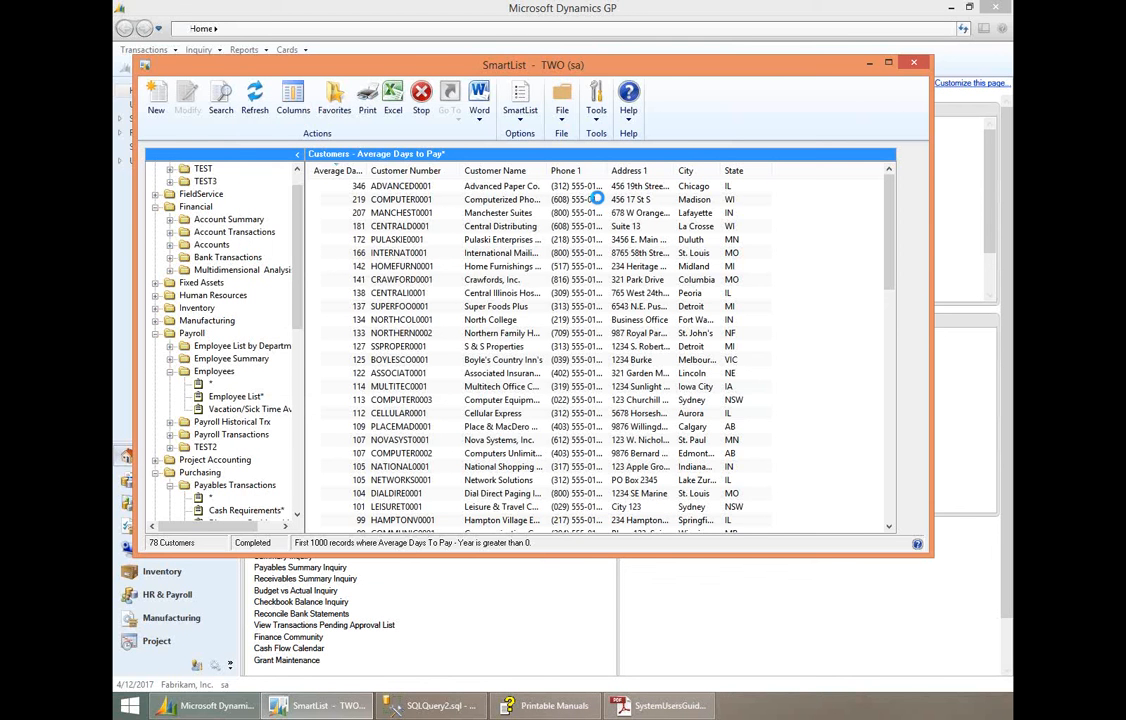